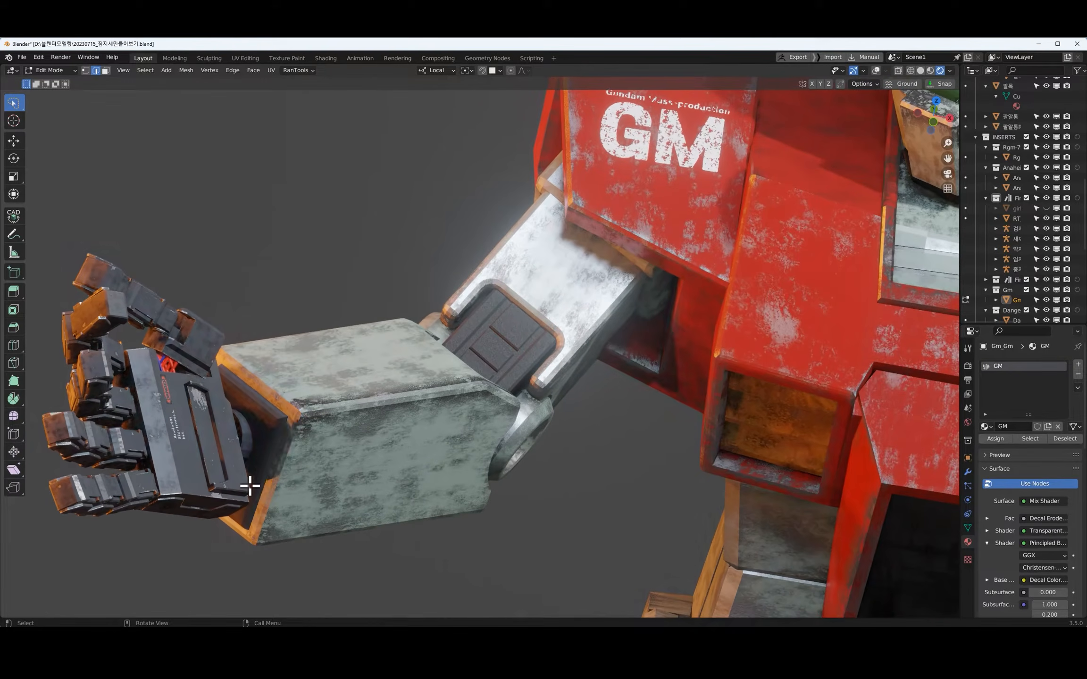
# Rotate the ring finger's middle bone about -17° around its local X axis
pyautogui.scroll(-5, 262, 437)
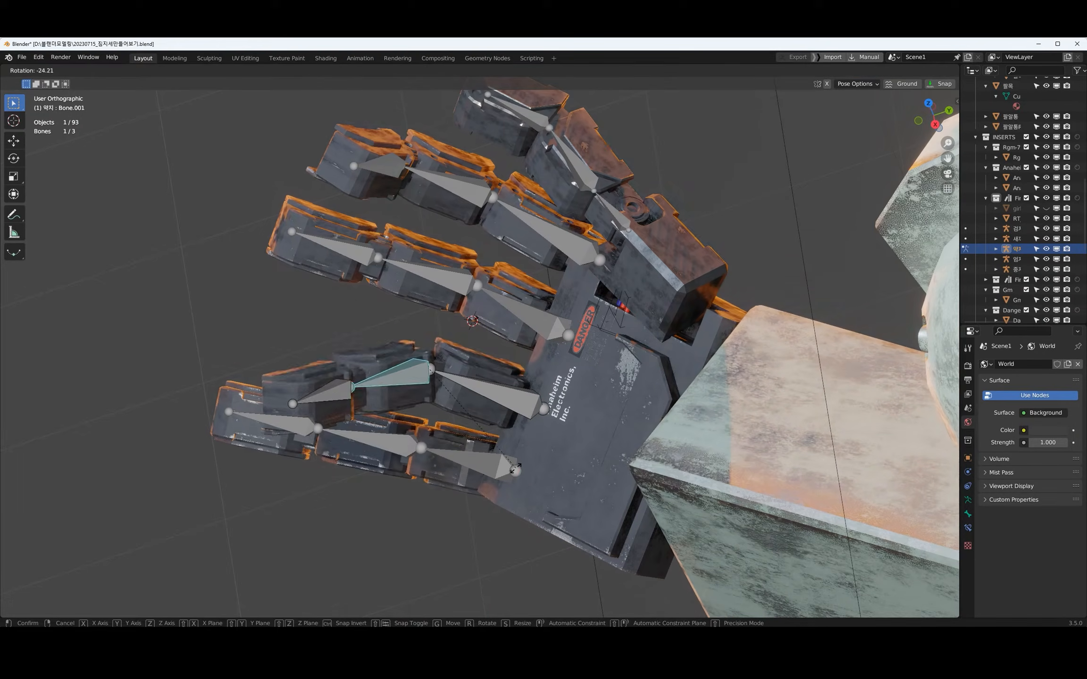
pyautogui.rightClick(516, 469)
pyautogui.press('r')
pyautogui.press('x')
pyautogui.press('x')
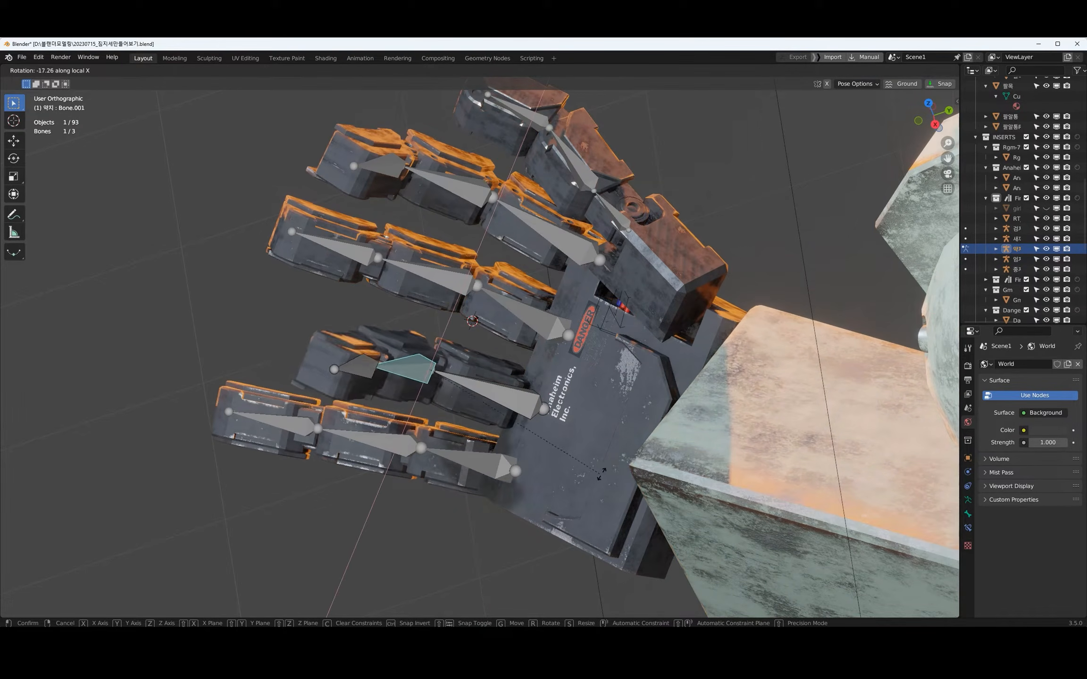
pyautogui.click(602, 474)
# Rotate the ring finger's tip bone about -37° around its local X axis to curl the fingertip
pyautogui.click(356, 368)
pyautogui.press('r')
pyautogui.press('x')
pyautogui.press('x')
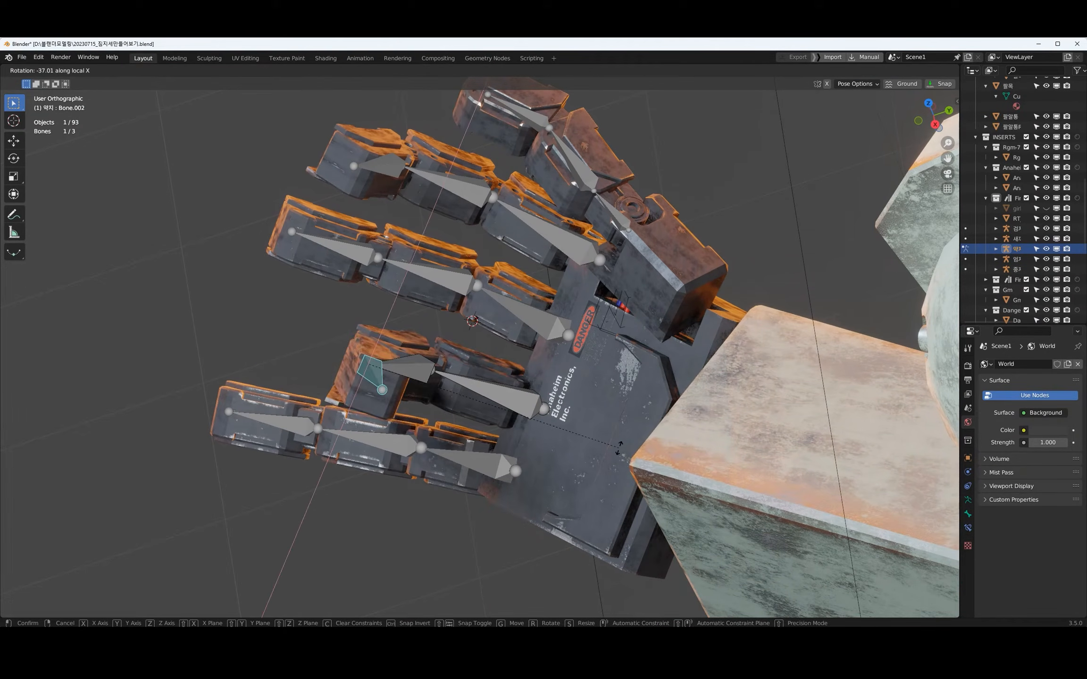
pyautogui.click(618, 449)
pyautogui.scroll(-3, 589, 445)
pyautogui.moveTo(589, 445); pyautogui.dragTo(504, 271, button='middle')
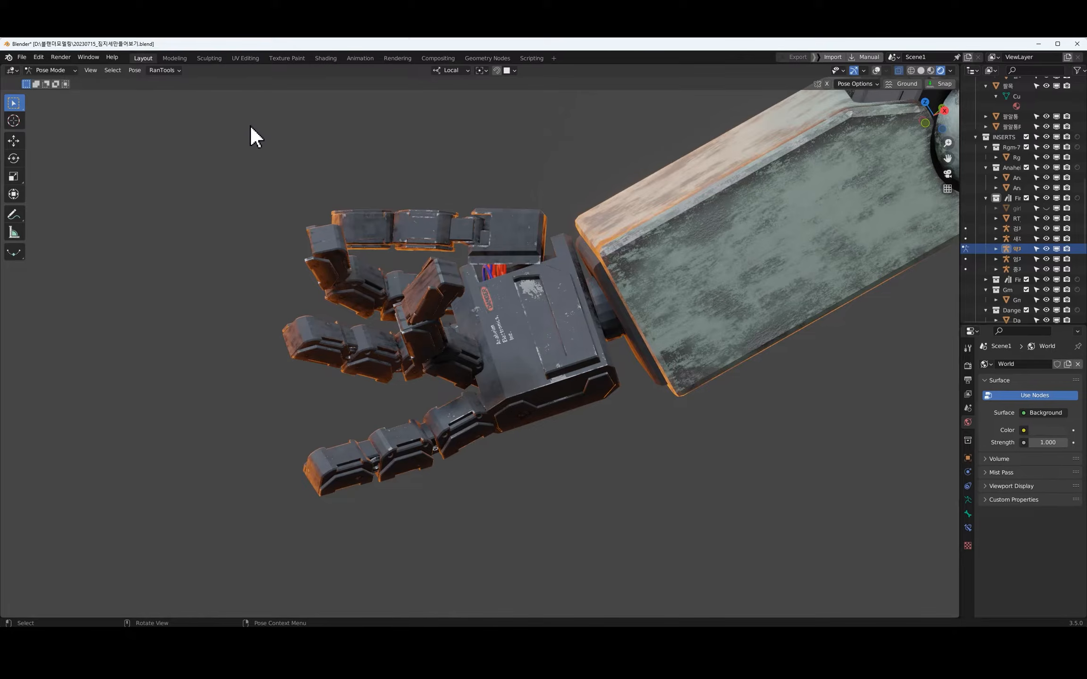
pyautogui.moveTo(251, 126); pyautogui.dragTo(259, 127, button='middle')
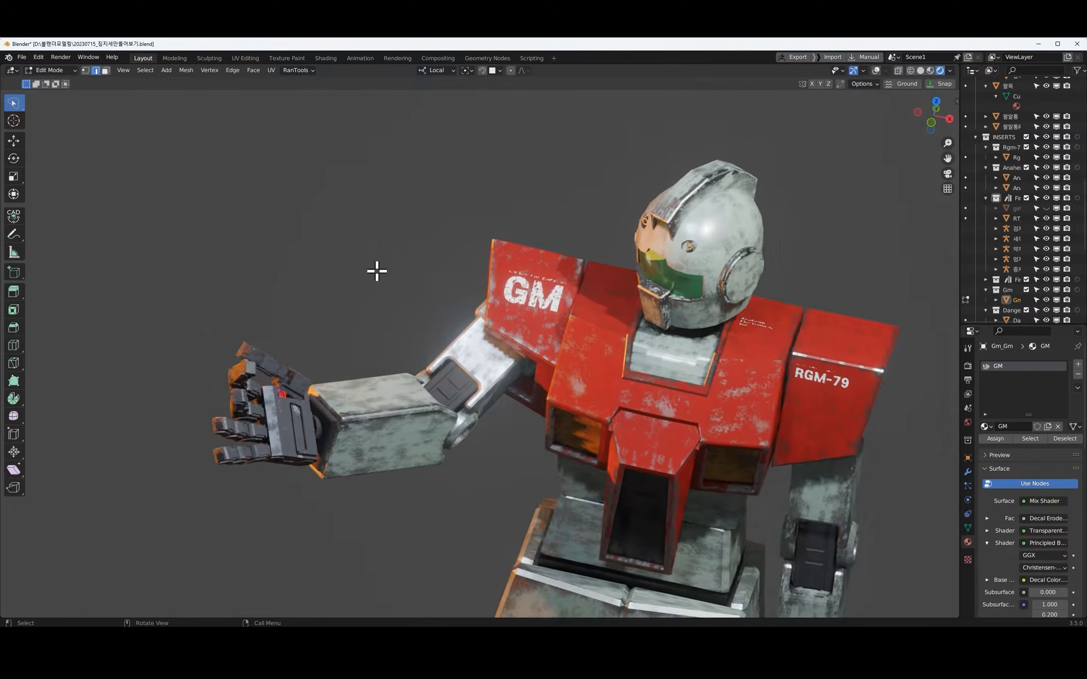
pyautogui.scroll(5, 365, 264)
pyautogui.moveTo(377, 271); pyautogui.dragTo(378, 270, button='middle')
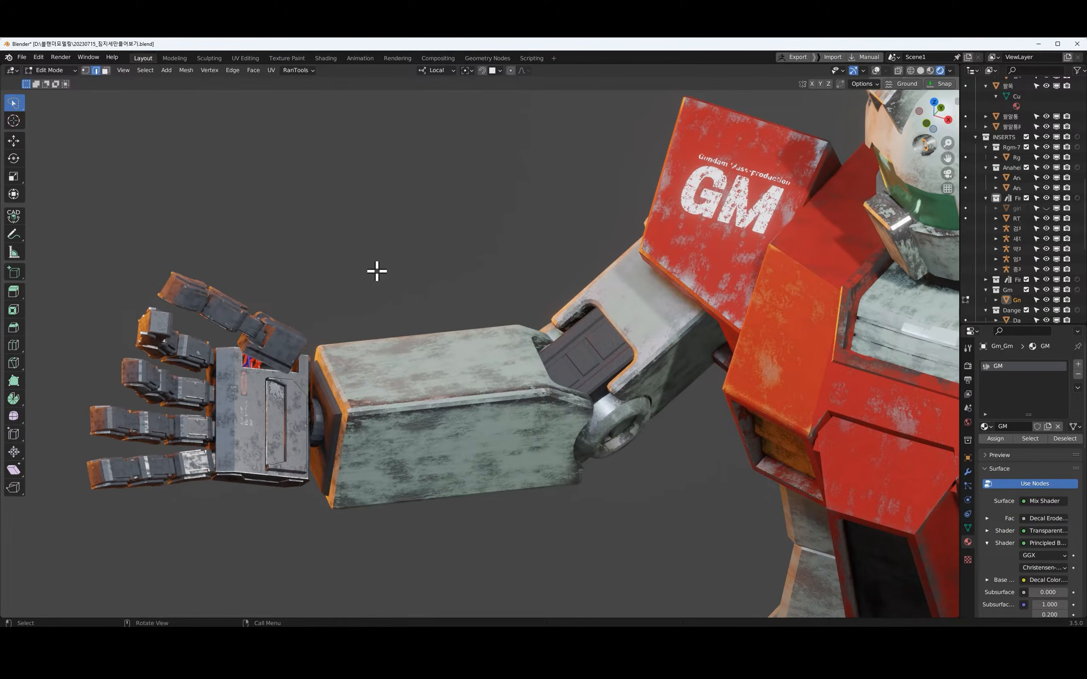
pyautogui.scroll(-5, 370, 268)
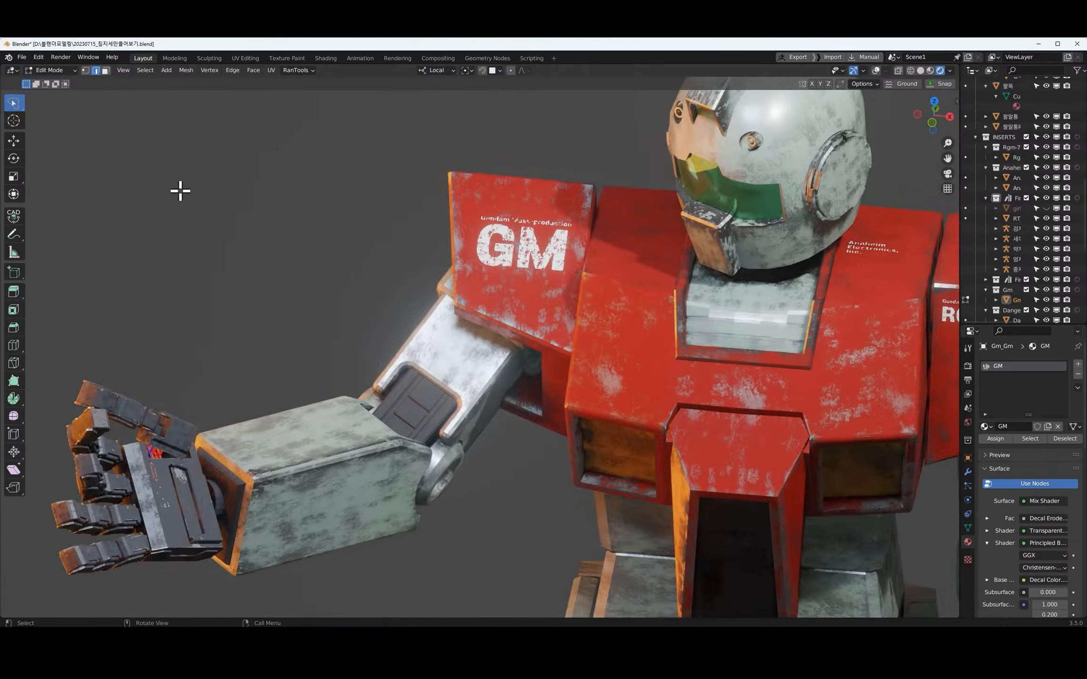
pyautogui.scroll(3, 180, 190)
pyautogui.scroll(-4, 179, 190)
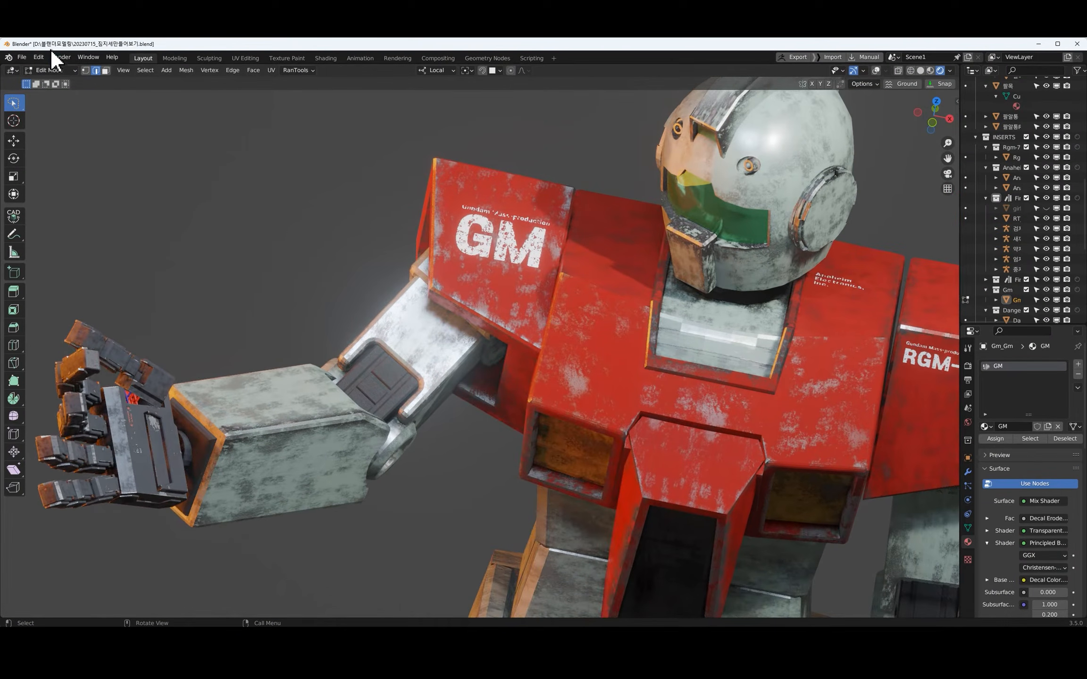
# Start a new blank file in place of the robot project
pyautogui.click(22, 57)
pyautogui.click(22, 57)
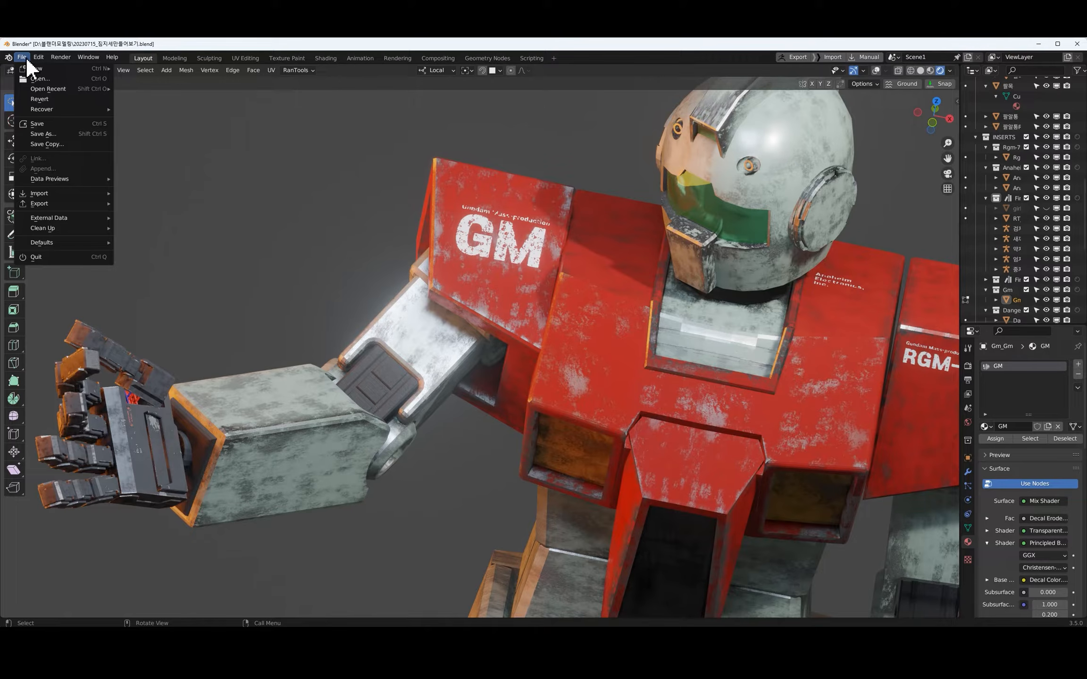
pyautogui.click(40, 79)
pyautogui.click(512, 357)
# Add a 2 mm mesh cube at the world origin
pyautogui.hotkey('shift', 'a')
pyautogui.moveTo(450, 286)
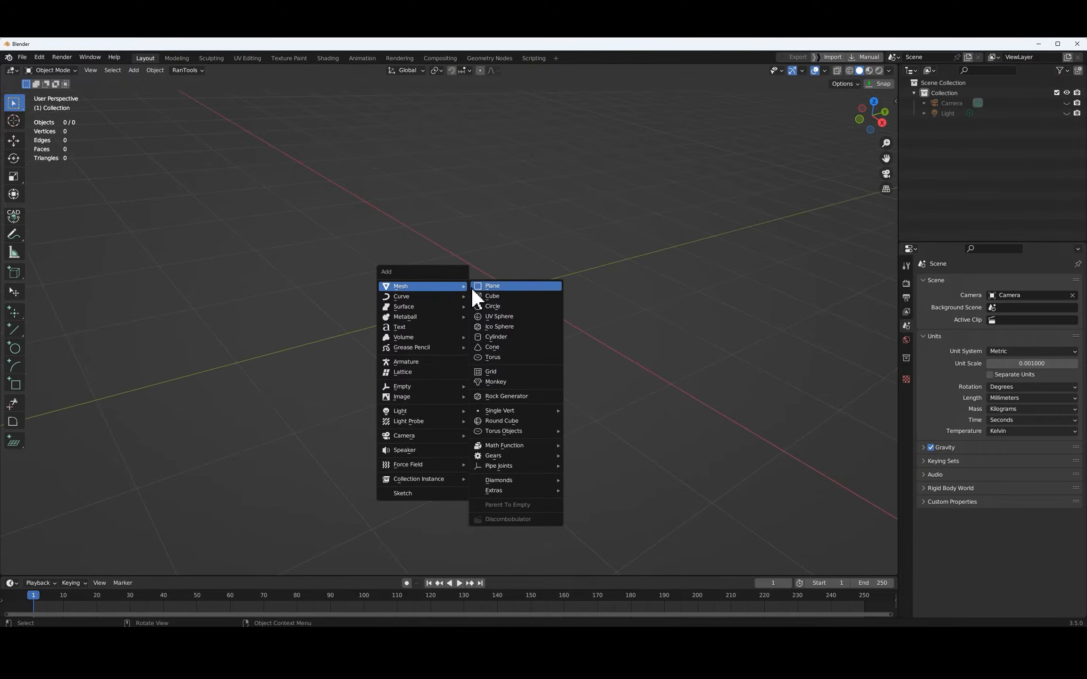
pyautogui.click(491, 296)
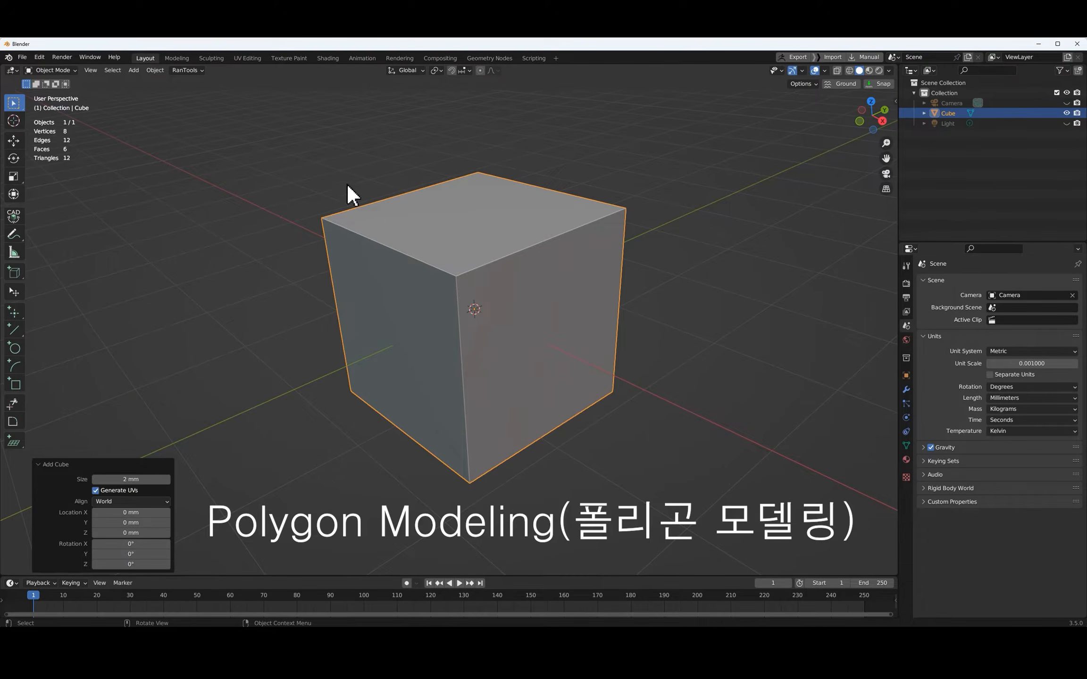
# Enter Edit Mode on the cube and move its nearest top corner vertex slightly sideways
pyautogui.press('Tab')
pyautogui.moveTo(446, 239); pyautogui.dragTo(503, 290)
pyautogui.press('g')
pyautogui.click(489, 288)
pyautogui.click(508, 251)
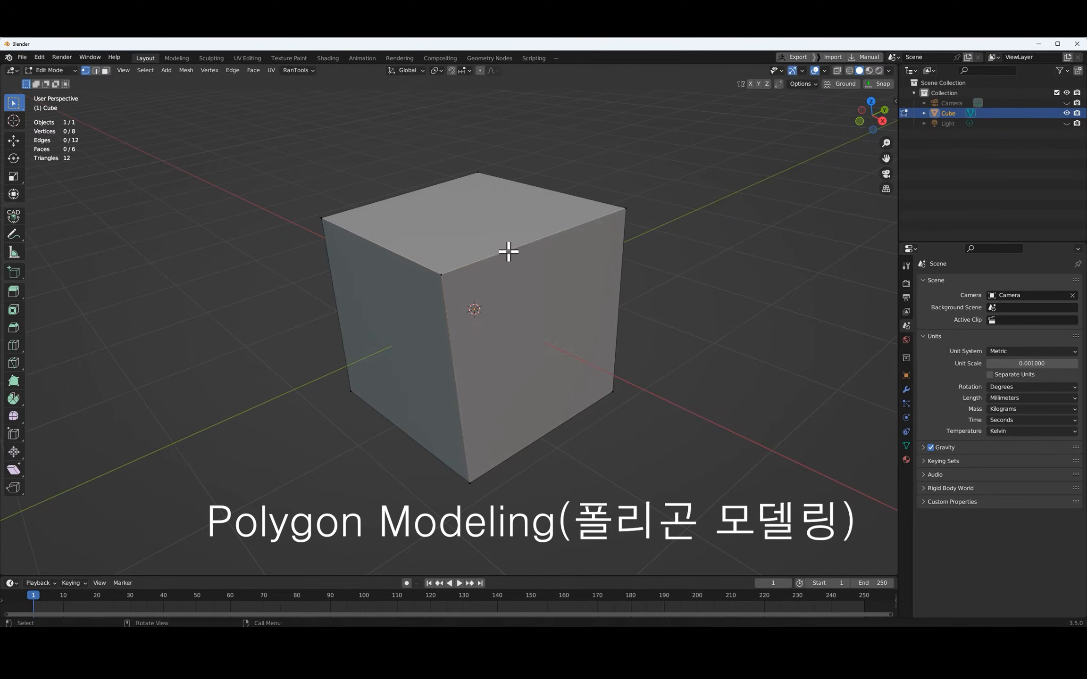
# Try moving the cube's top edge on the +X side outward, and undo the move
pyautogui.click(517, 253)
pyautogui.press('g')
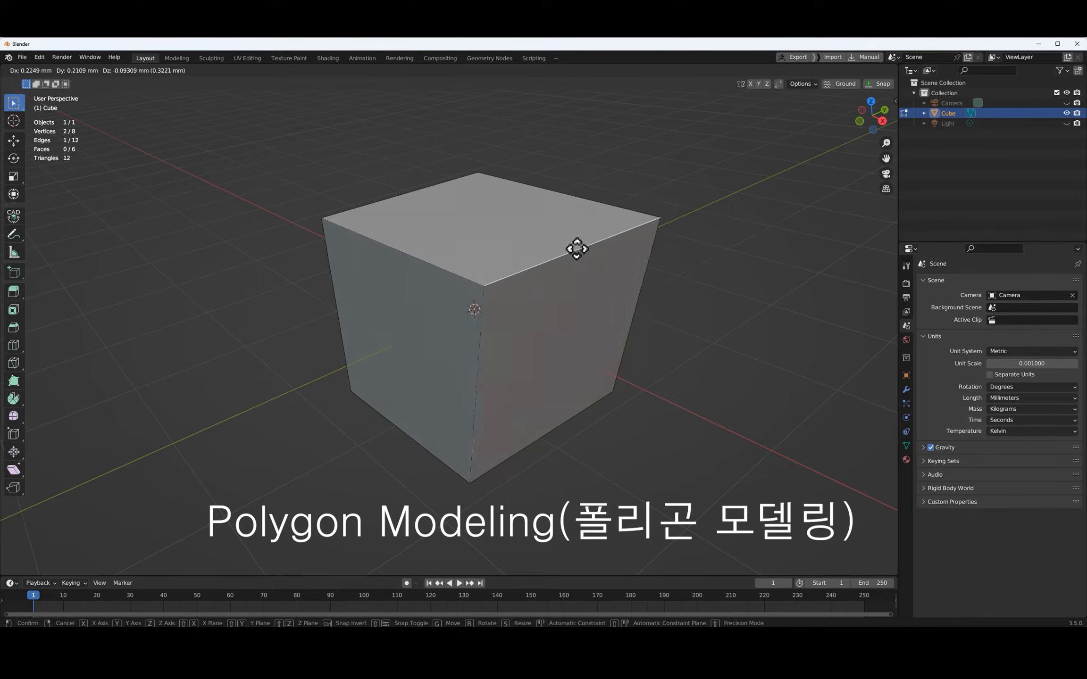
pyautogui.click(579, 249)
pyautogui.hotkey('ctrl', 'z')
# Try moving the cube's whole +X face outward in face selection mode, and cancel the move
pyautogui.press('3')
pyautogui.click(583, 335)
pyautogui.press('g')
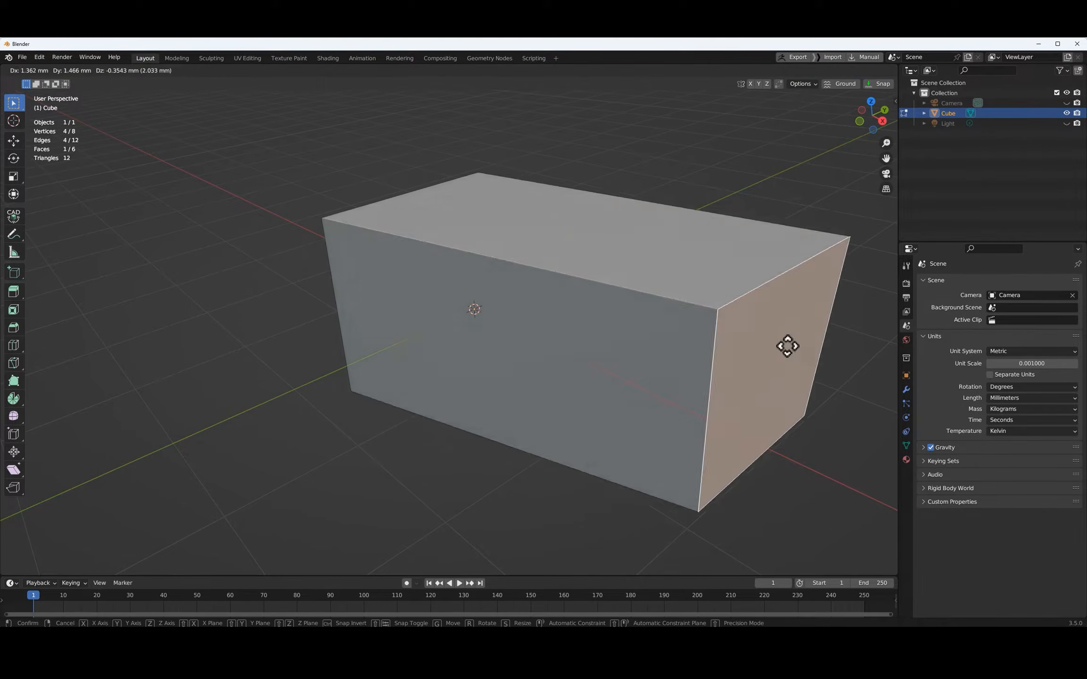
pyautogui.press('Escape')
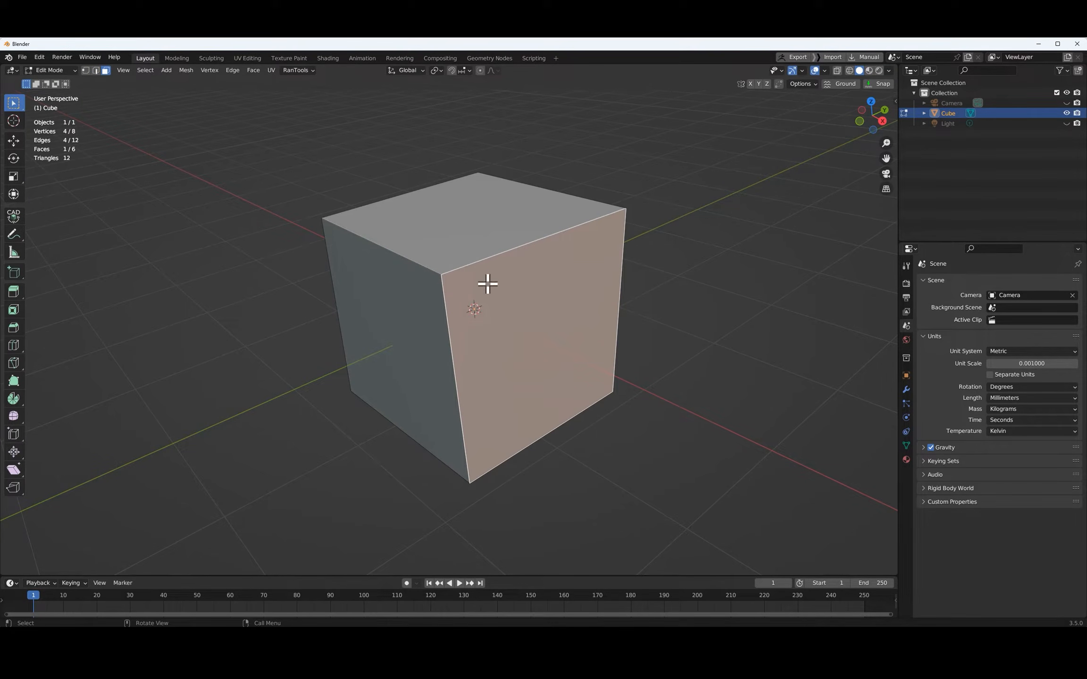
# Extrude the cube's +X face outward, and extrude the new block's top face upward about 0.97 mm
pyautogui.moveTo(503, 263); pyautogui.dragTo(529, 315, button='middle')
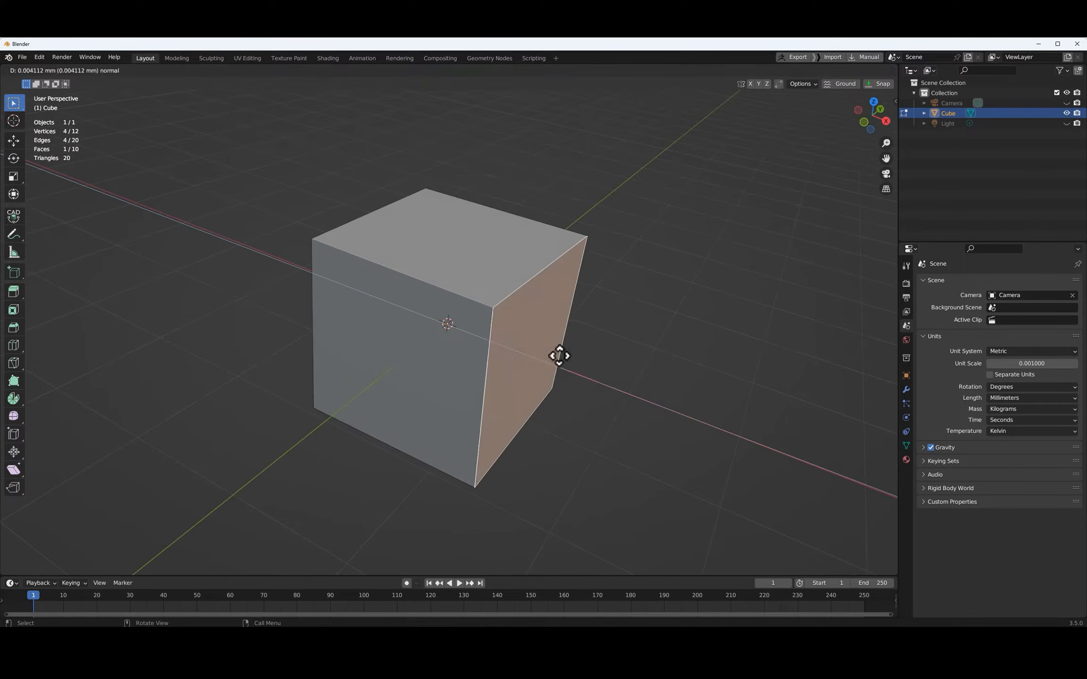
pyautogui.press('e')
pyautogui.click(633, 372)
pyautogui.click(576, 284)
pyautogui.press('e')
pyautogui.click(590, 177)
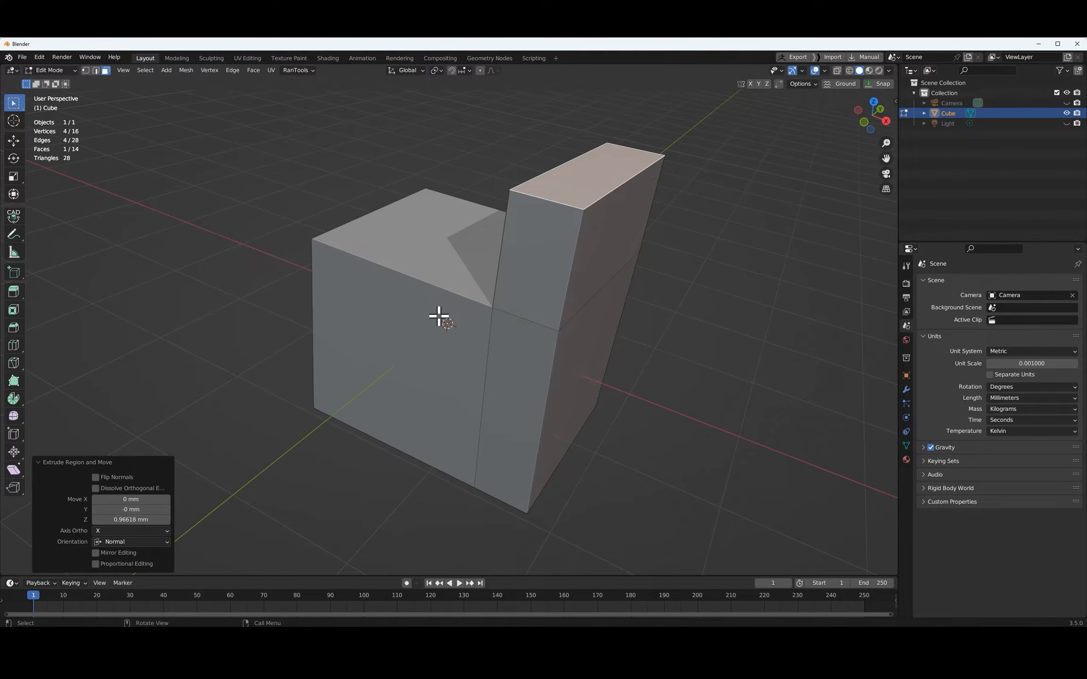
# Add a horizontal loop cut around the body and bevel it by about 0.23 mm into a band of faces
pyautogui.moveTo(449, 304); pyautogui.dragTo(426, 366, button='middle')
pyautogui.hotkey('ctrl', 'r')
pyautogui.click(426, 367)
pyautogui.click(444, 354)
pyautogui.hotkey('ctrl', 'b')
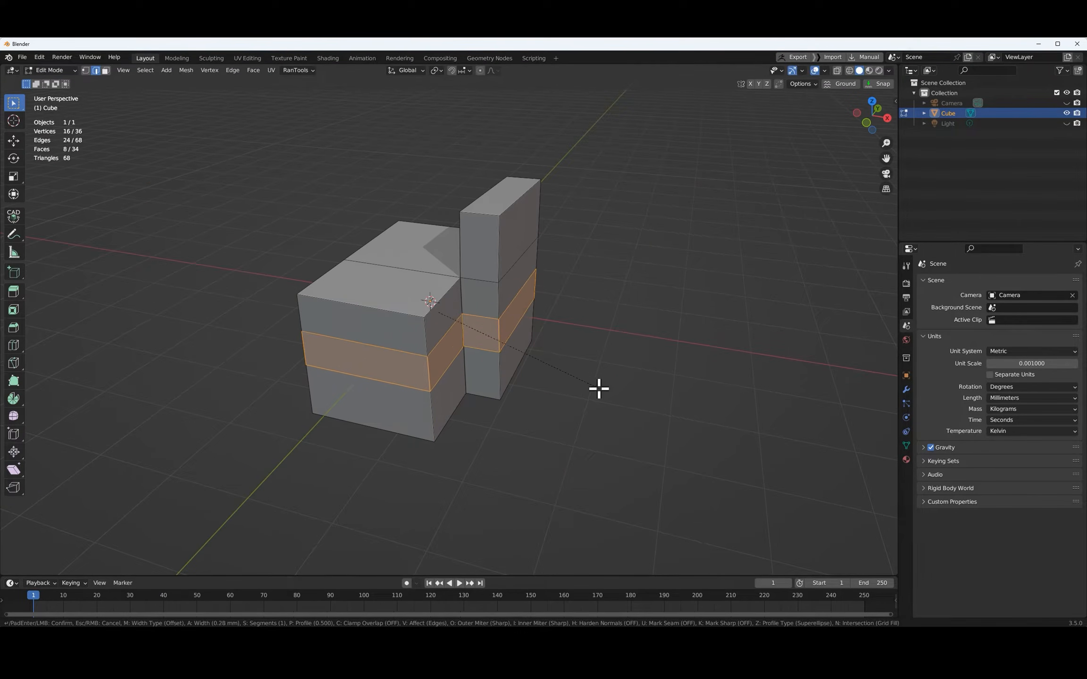
pyautogui.click(600, 390)
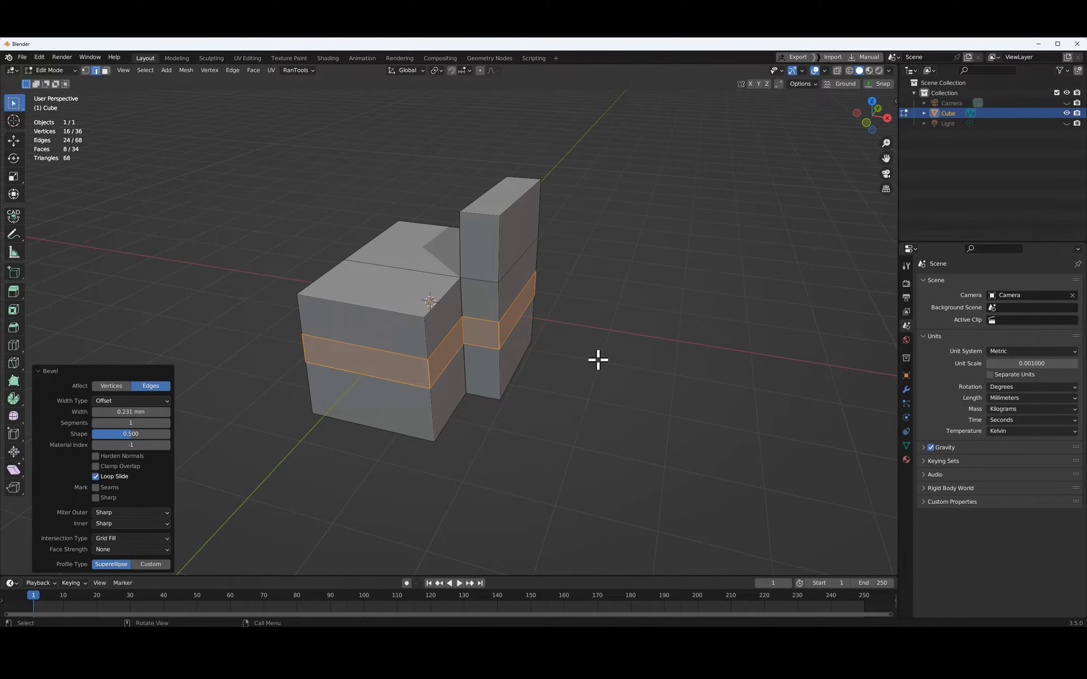
# Extrude the selected band of faces outward along their normals by about 0.405 mm
pyautogui.hotkey('alt', 'e')
pyautogui.click(596, 370)
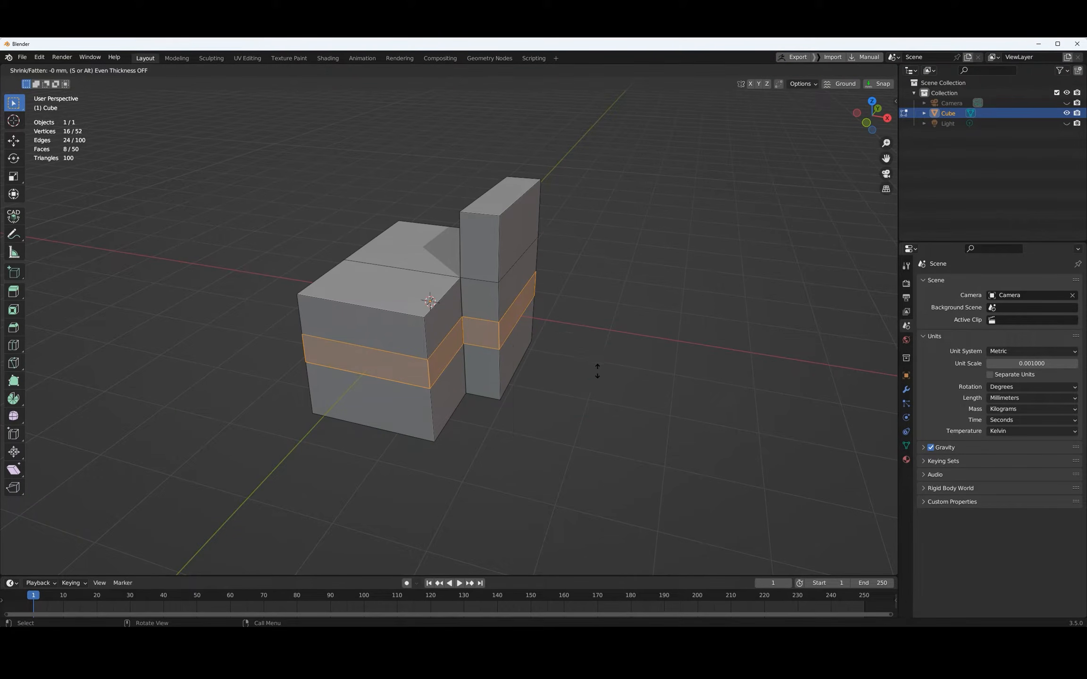
pyautogui.click(554, 358)
pyautogui.moveTo(553, 372); pyautogui.dragTo(409, 424, button='middle')
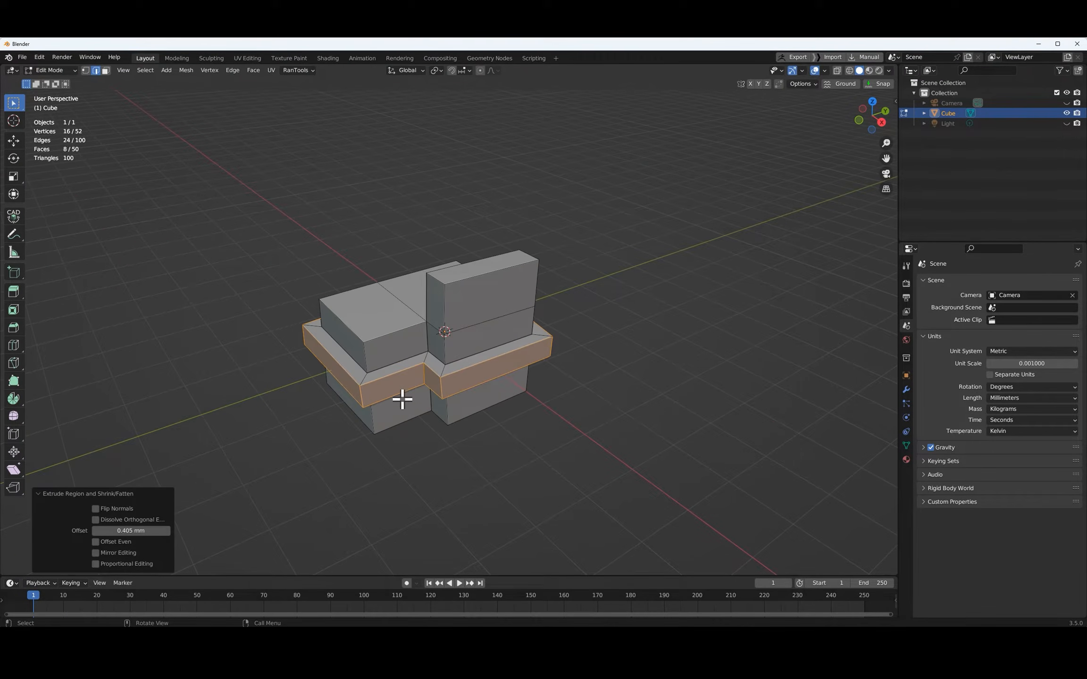
pyautogui.moveTo(465, 374); pyautogui.dragTo(466, 375, button='middle')
pyautogui.scroll(-2, 467, 375)
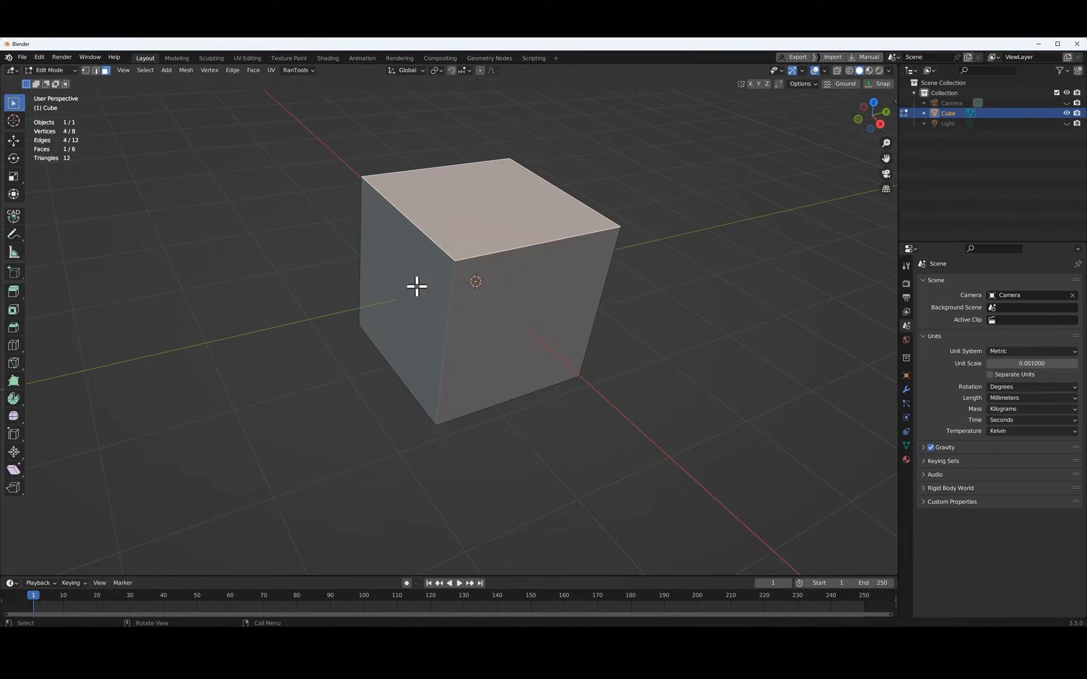
pyautogui.moveTo(417, 285); pyautogui.dragTo(468, 360, button='middle')
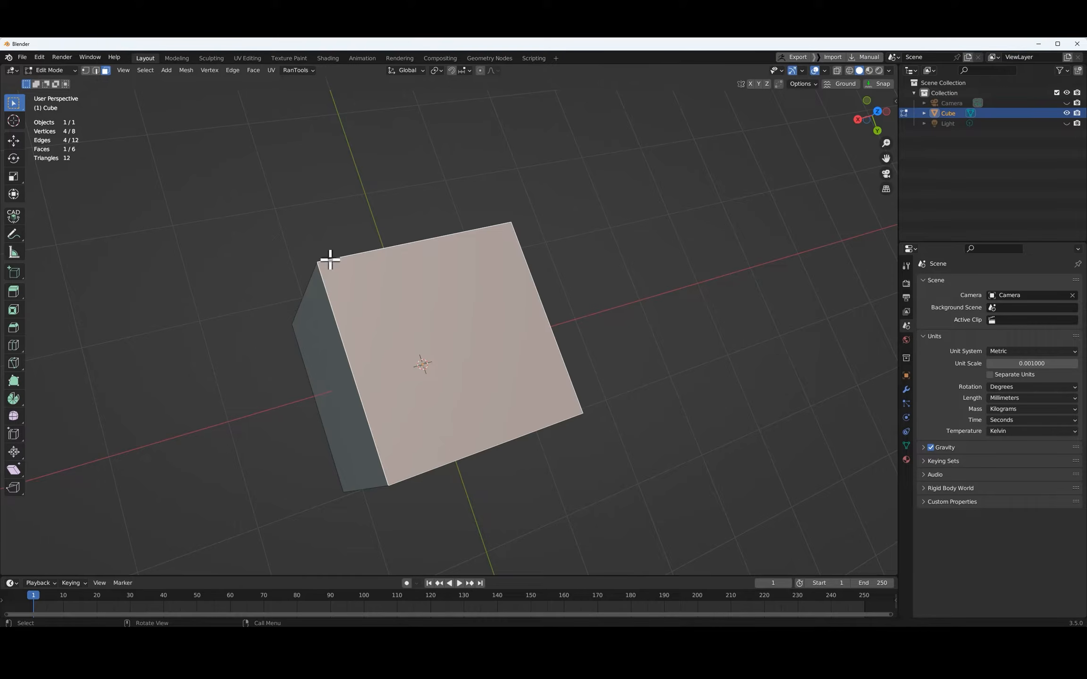
pyautogui.moveTo(591, 319); pyautogui.dragTo(577, 206, button='middle')
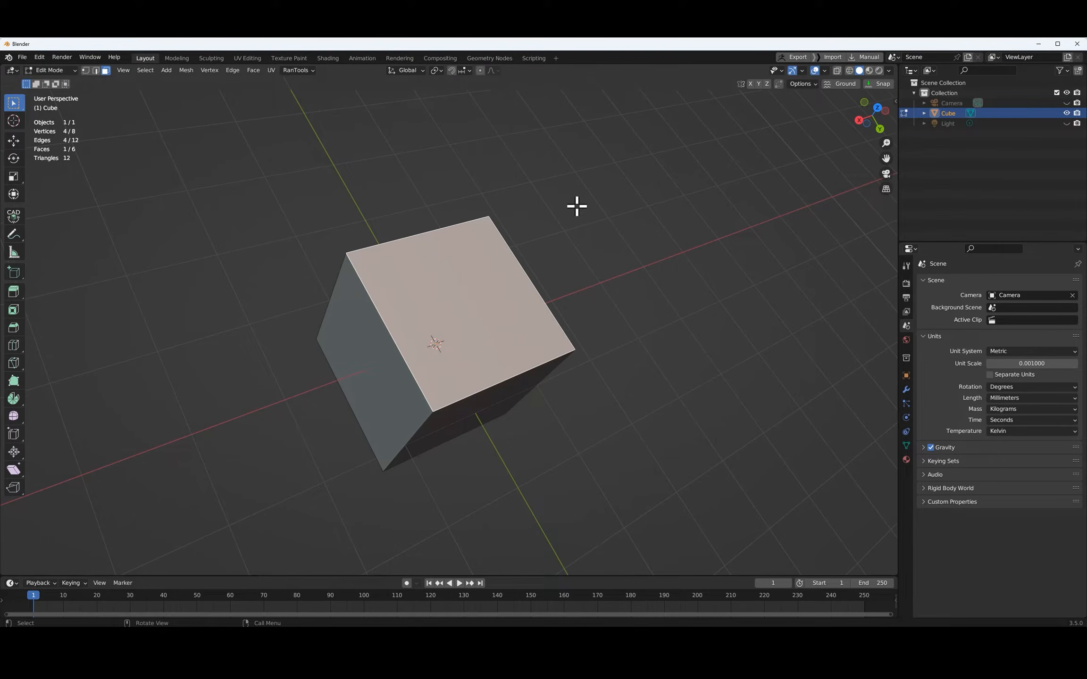
pyautogui.moveTo(577, 206); pyautogui.dragTo(577, 206, button='middle')
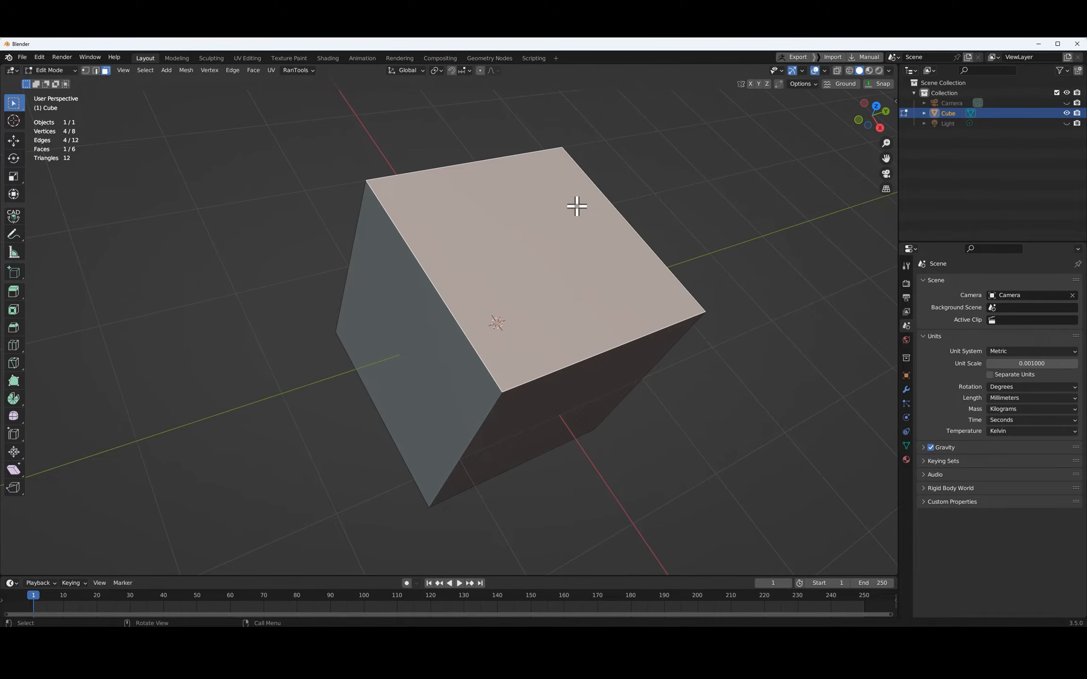
pyautogui.scroll(-2, 576, 206)
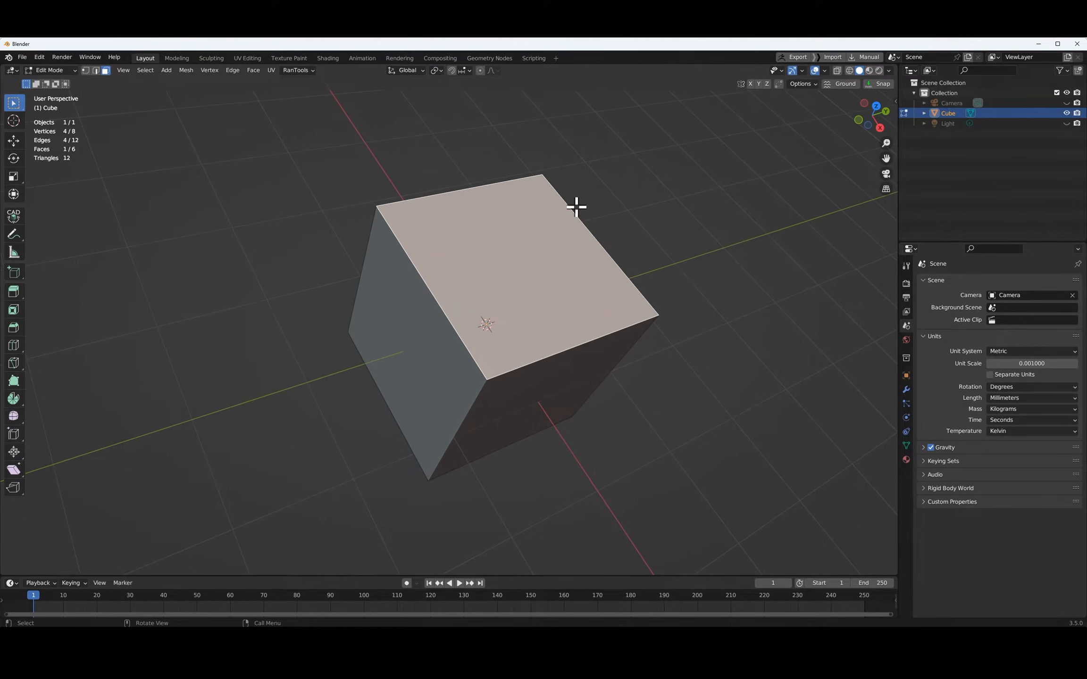
pyautogui.scroll(-1, 578, 217)
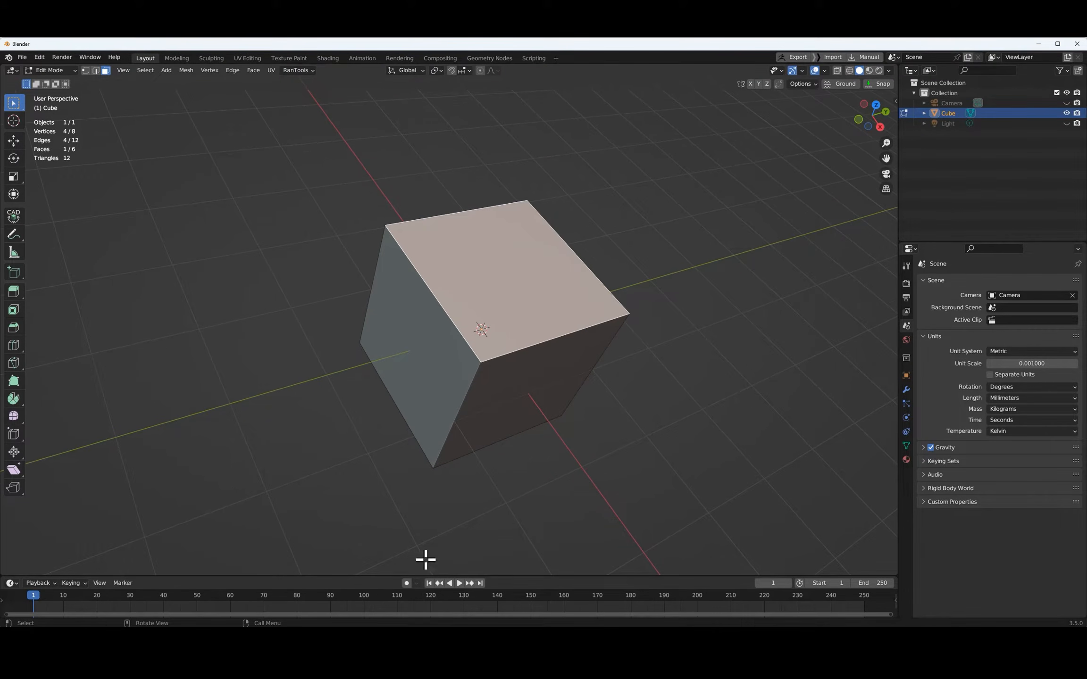
# Switch to the browser and review the Grid Modeler product page on Blender Market, including its feature list
pyautogui.click(399, 637)
pyautogui.moveTo(341, 204); pyautogui.dragTo(348, 203)
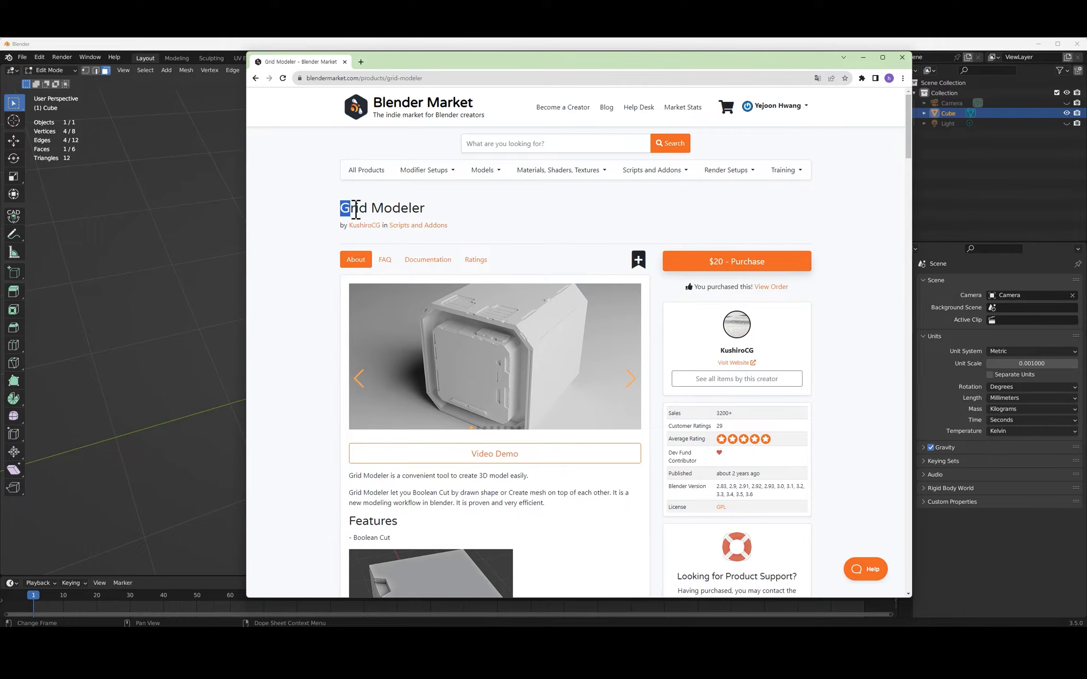
pyautogui.scroll(-3, 499, 270)
pyautogui.scroll(1, 505, 264)
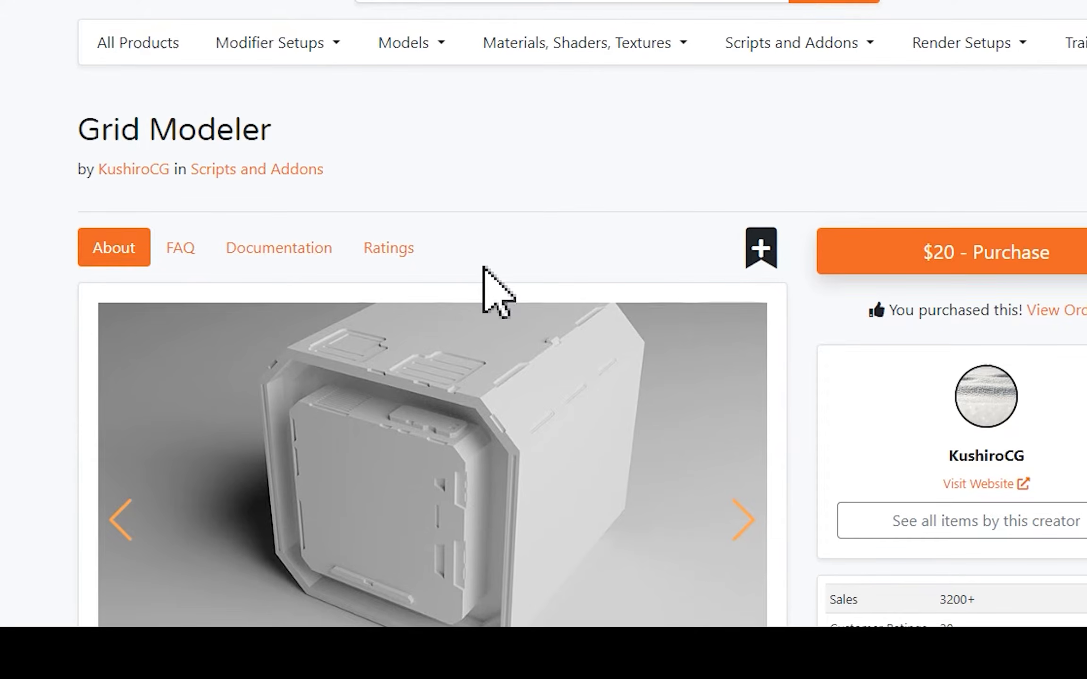
pyautogui.scroll(-10, 486, 274)
pyautogui.scroll(-10, 483, 273)
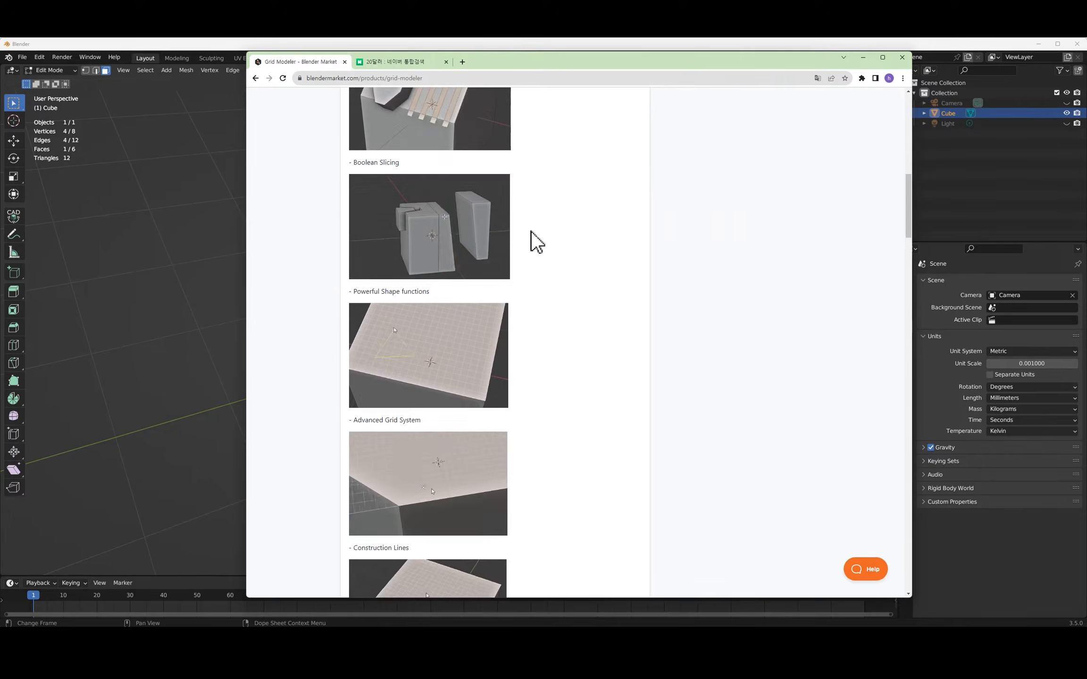
pyautogui.scroll(-3, 537, 242)
pyautogui.scroll(20, 472, 238)
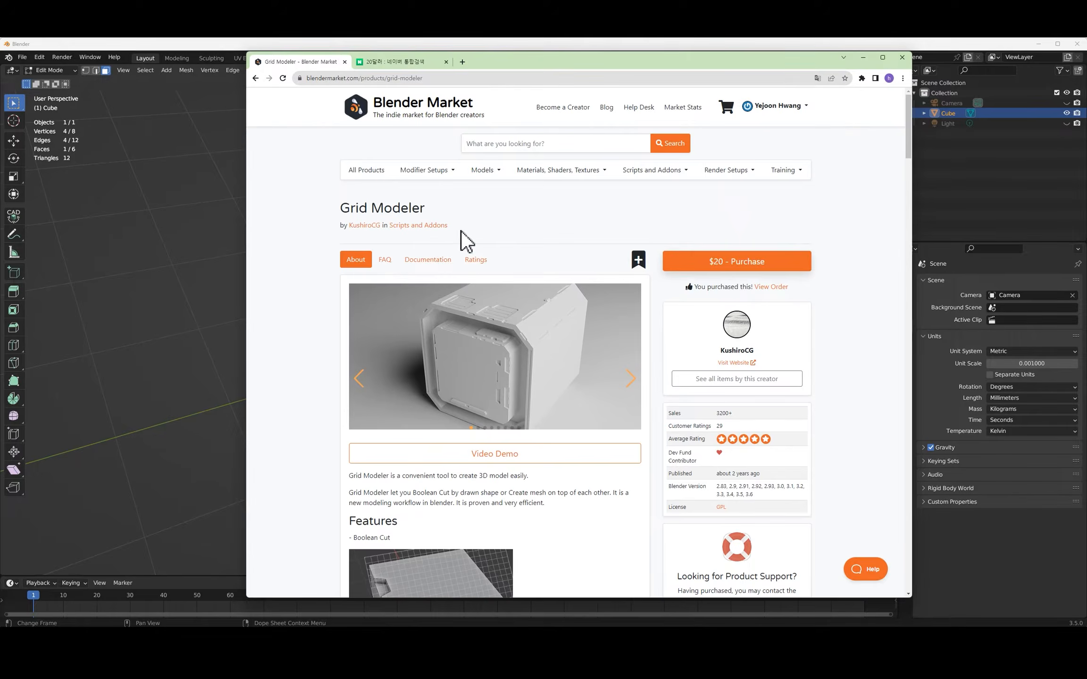
pyautogui.scroll(-8, 578, 218)
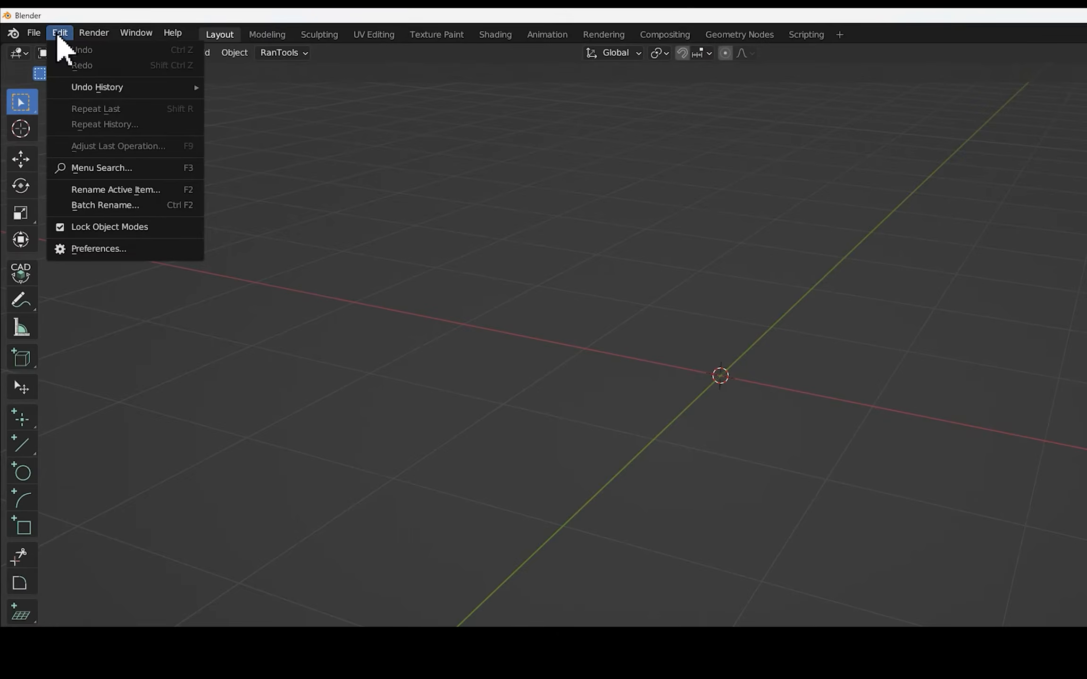
# Switch to Blender, open the add-on preferences and start installing an add-on from a file
pyautogui.click(114, 249)
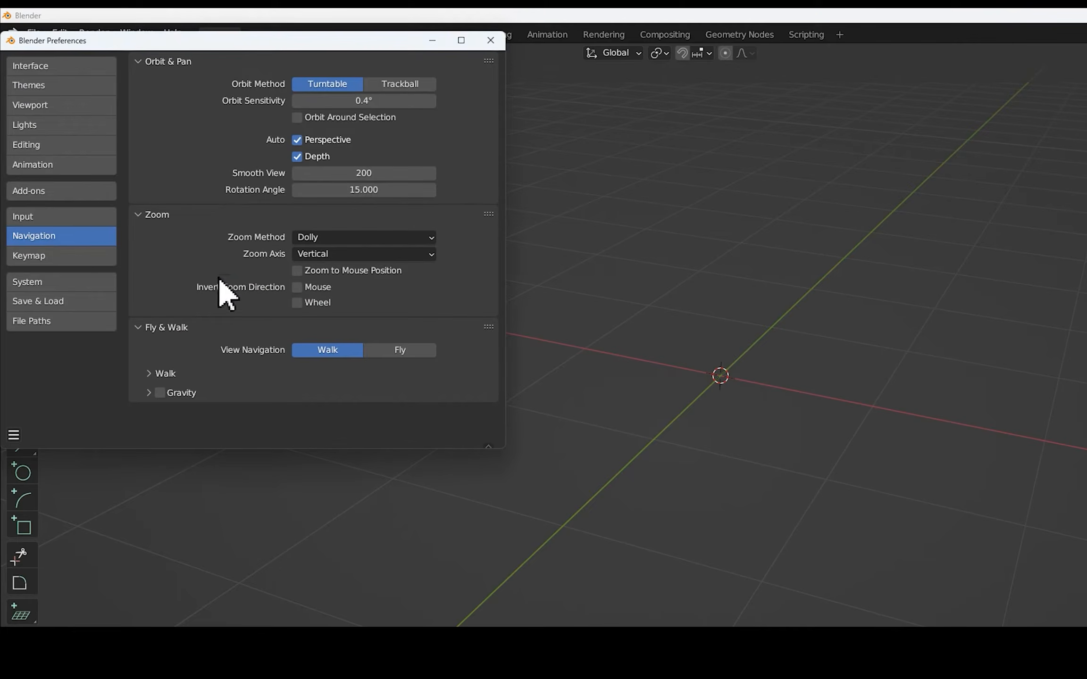
pyautogui.click(18, 193)
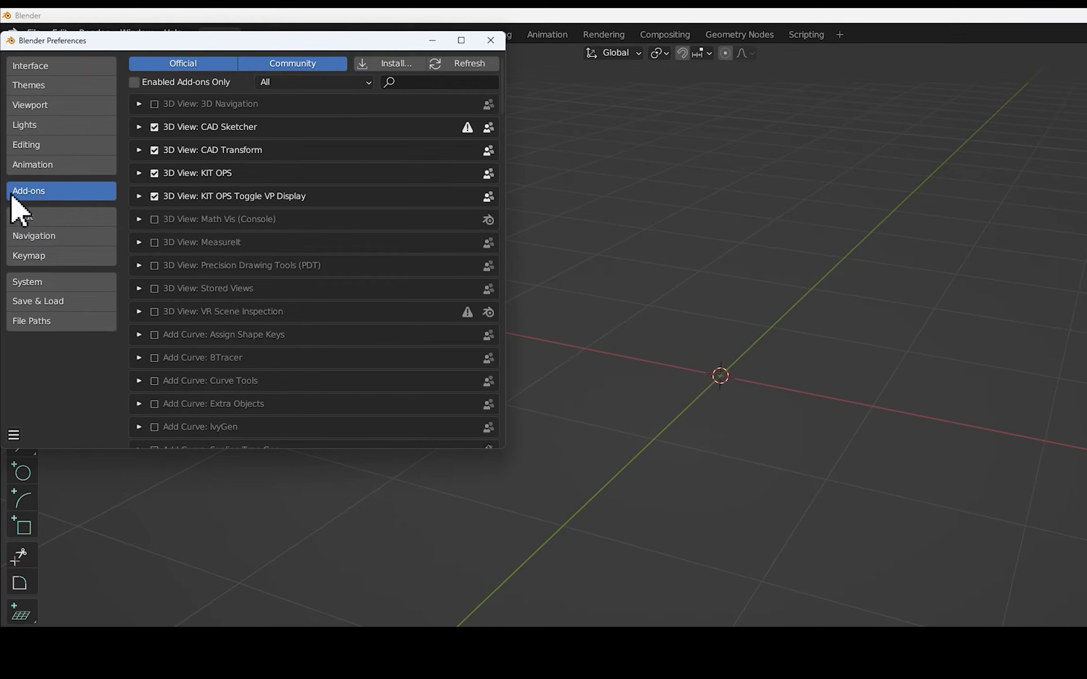
pyautogui.click(394, 66)
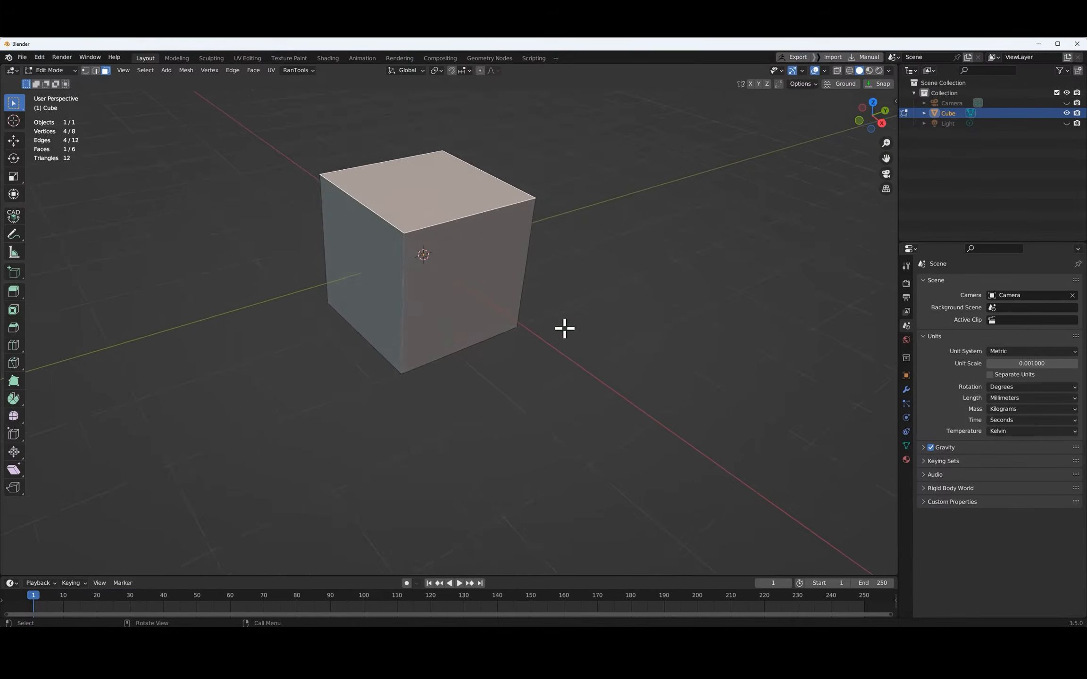
# Start Grid Modeler on the cube's side face, enlarge the grid plane beyond the face and set the grid count to 28
pyautogui.moveTo(563, 328); pyautogui.dragTo(497, 359, button='middle')
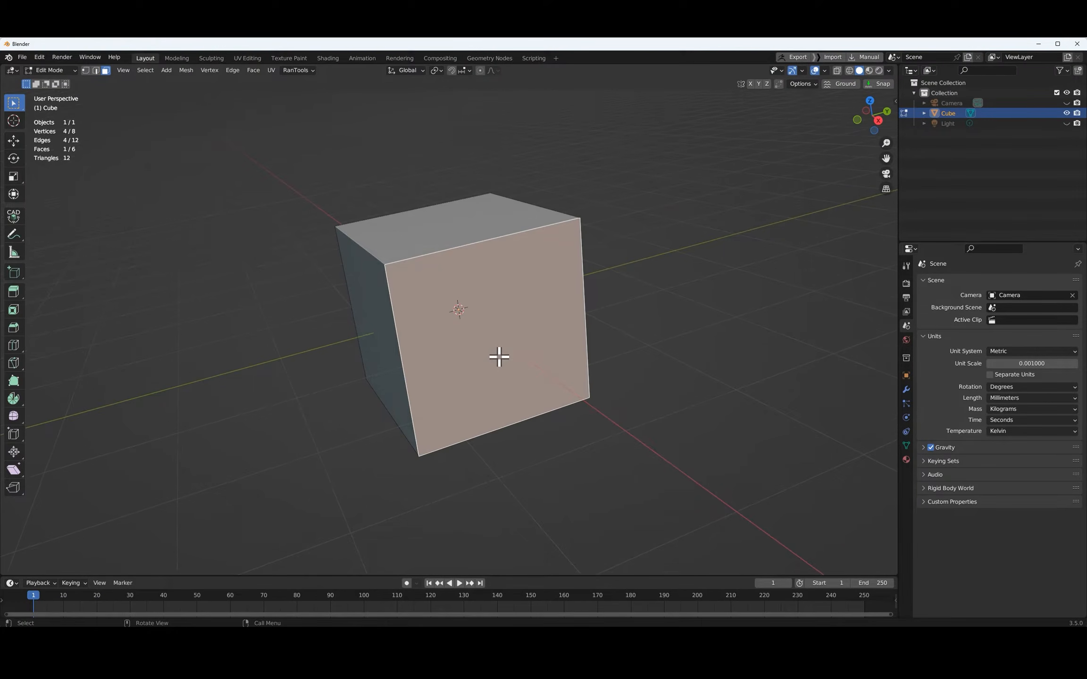
pyautogui.rightClick(466, 270)
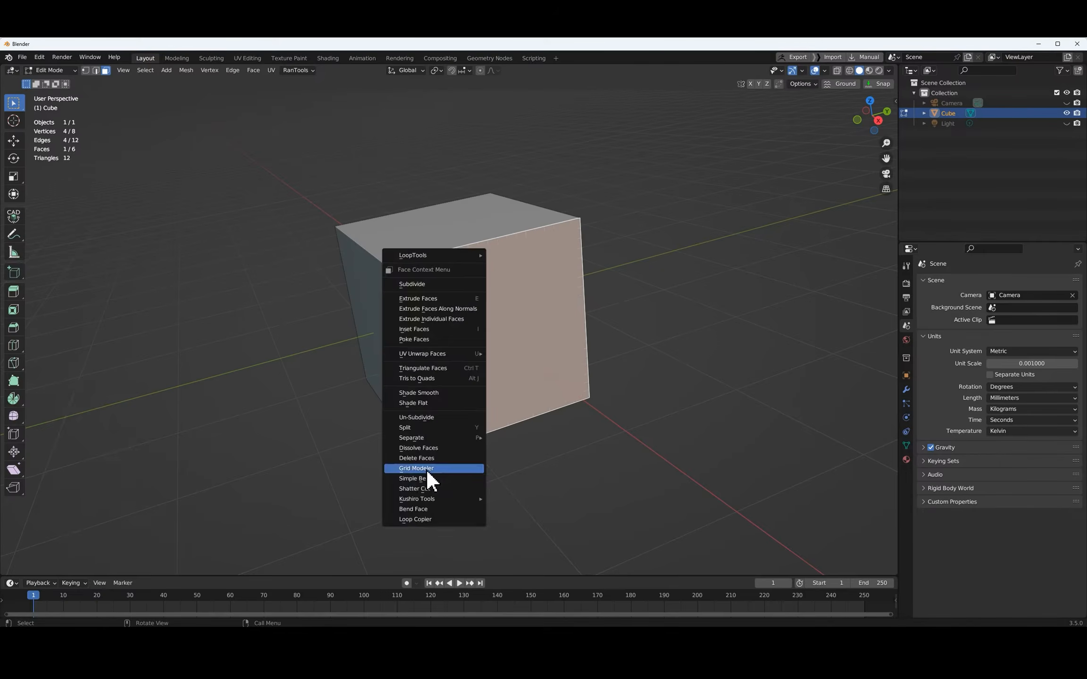
pyautogui.click(469, 395)
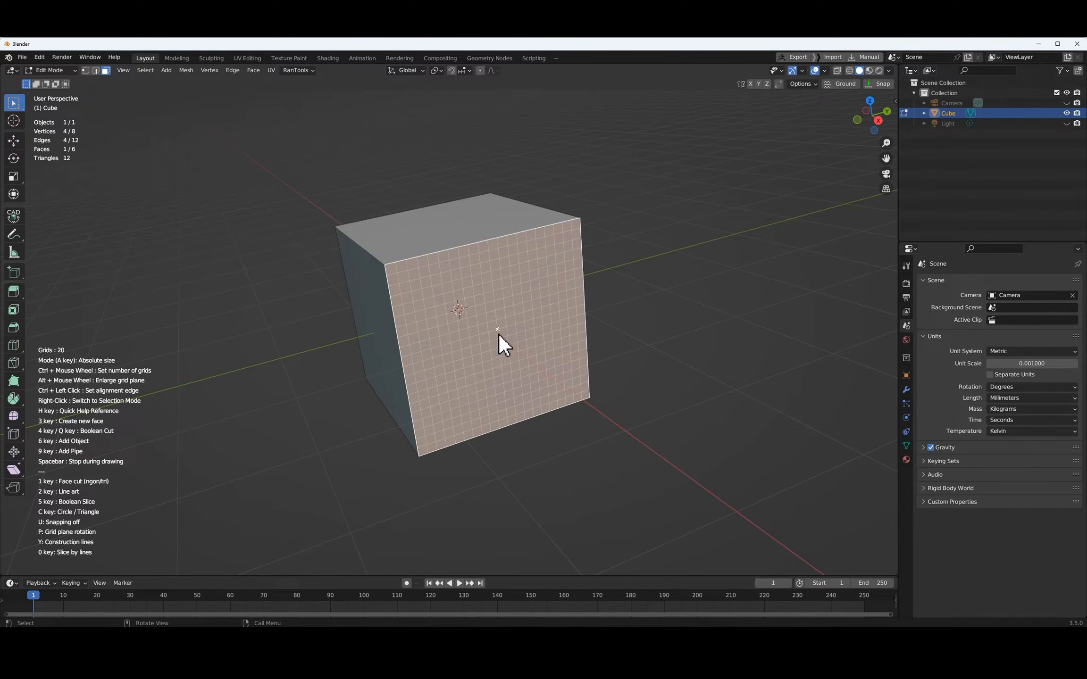
pyautogui.keyDown('alt'); pyautogui.scroll(5, 497, 328); pyautogui.keyUp('alt')
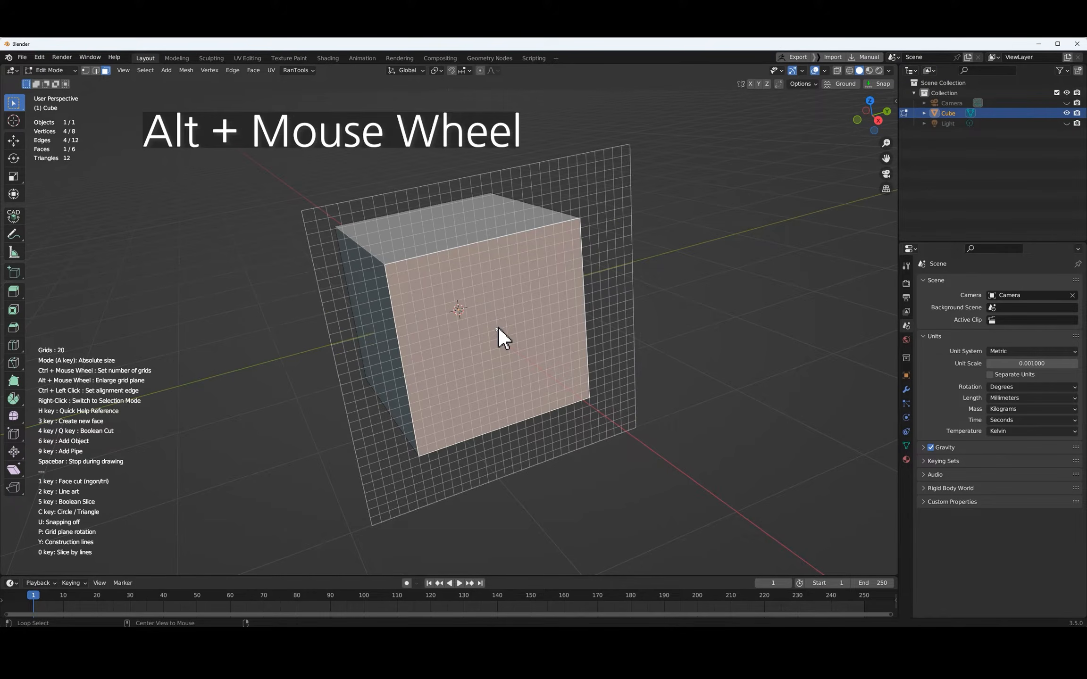
pyautogui.keyDown('alt'); pyautogui.scroll(-5, 499, 328); pyautogui.keyUp('alt')
pyautogui.keyDown('alt'); pyautogui.scroll(4, 498, 327); pyautogui.keyUp('alt')
pyautogui.keyDown('alt'); pyautogui.scroll(-3, 498, 328); pyautogui.keyUp('alt')
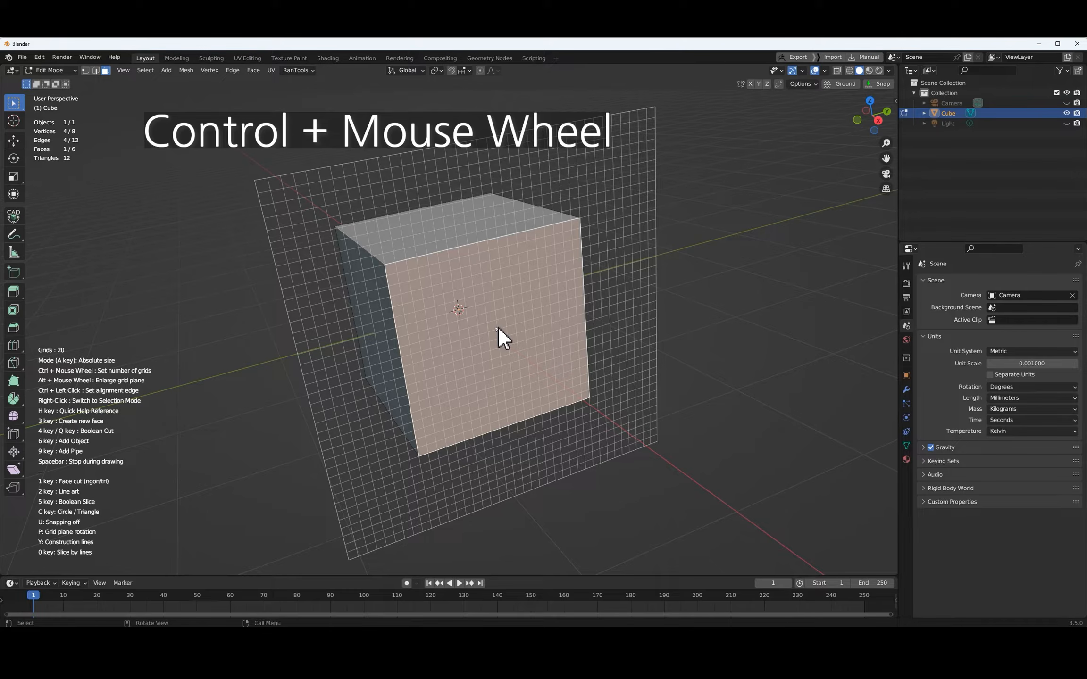
pyautogui.keyDown('ctrl'); pyautogui.scroll(6, 499, 327); pyautogui.keyUp('ctrl')
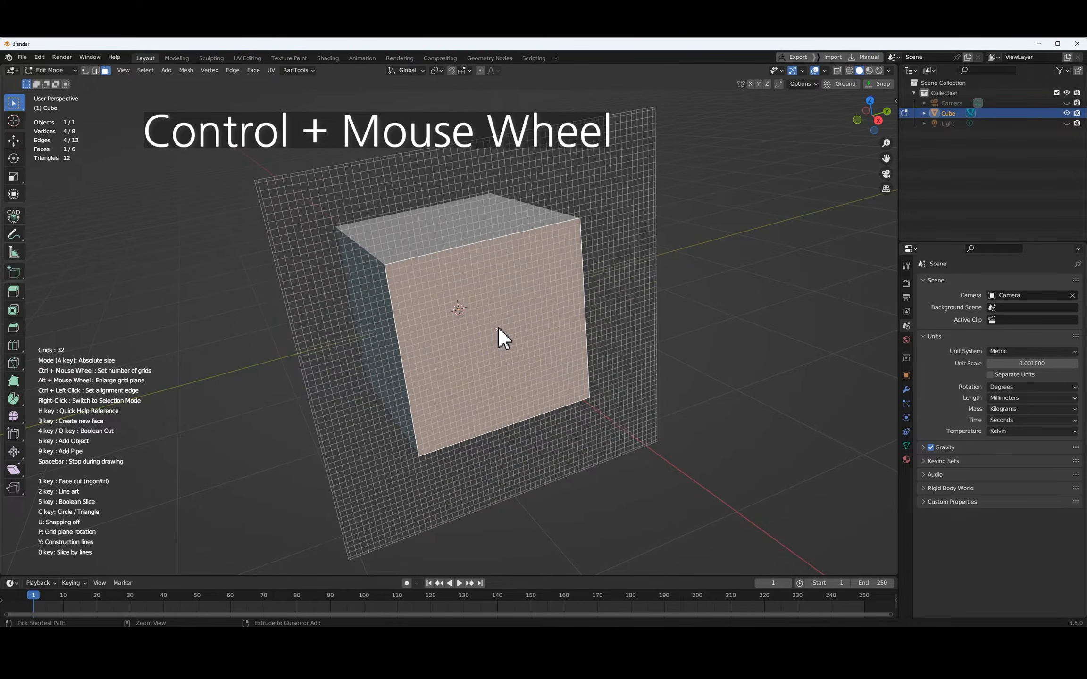
pyautogui.keyDown('ctrl'); pyautogui.scroll(8, 491, 280); pyautogui.keyUp('ctrl')
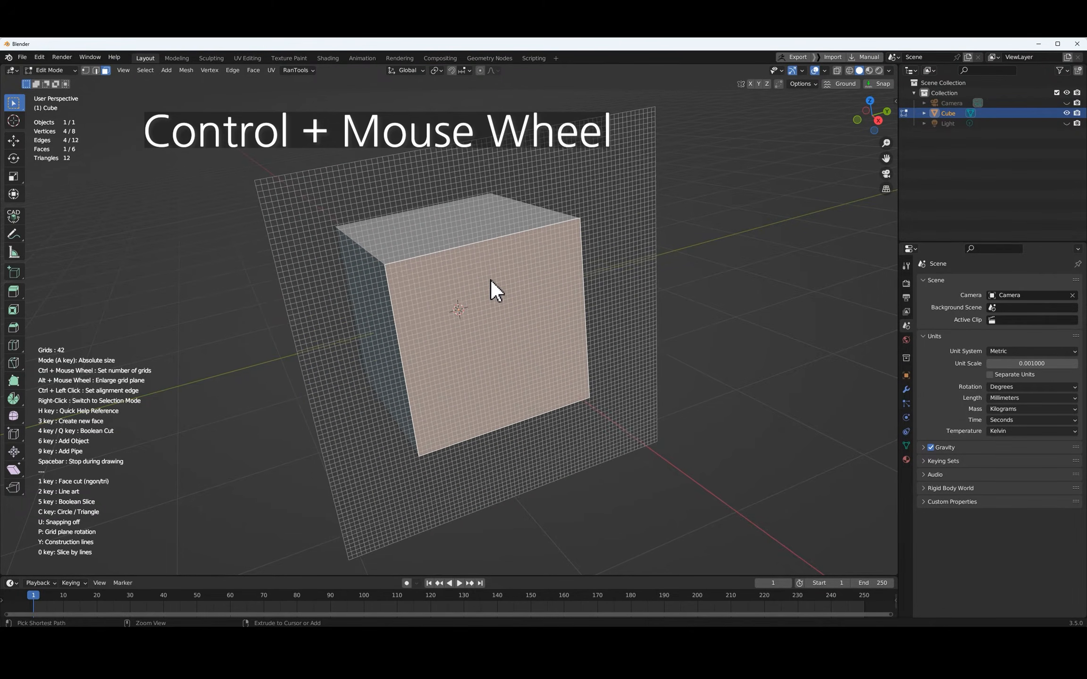
pyautogui.keyDown('ctrl'); pyautogui.scroll(-6, 491, 280); pyautogui.keyUp('ctrl')
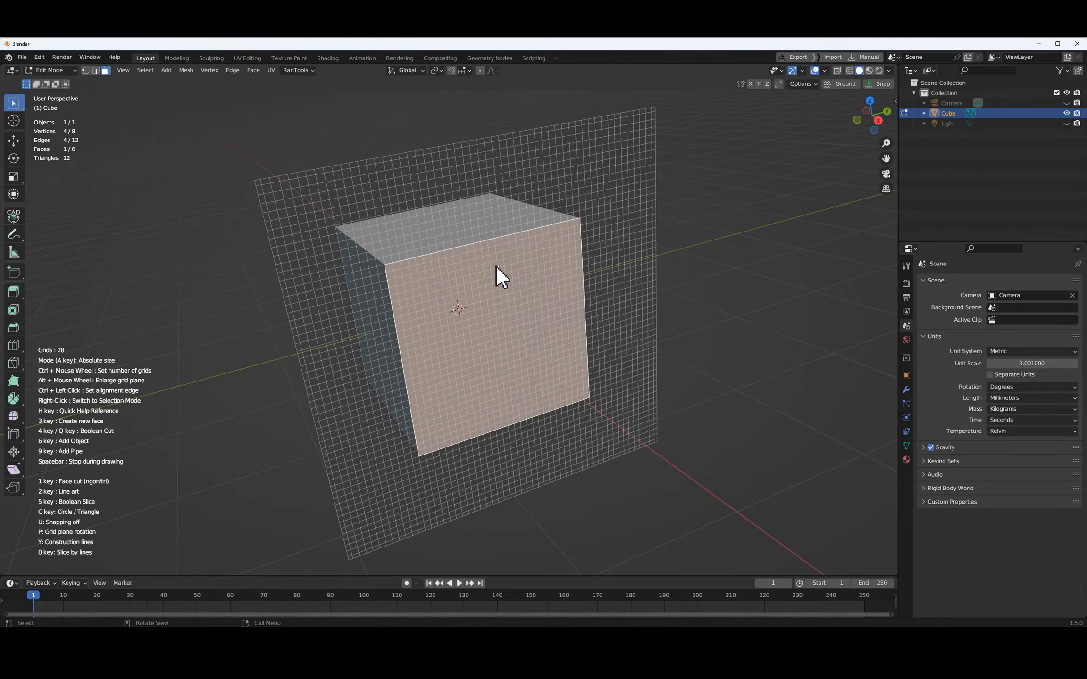
# Draw two closed polygon outlines in the side view, each overlapping an upper corner area of the cube's face
pyautogui.press('KP_3')
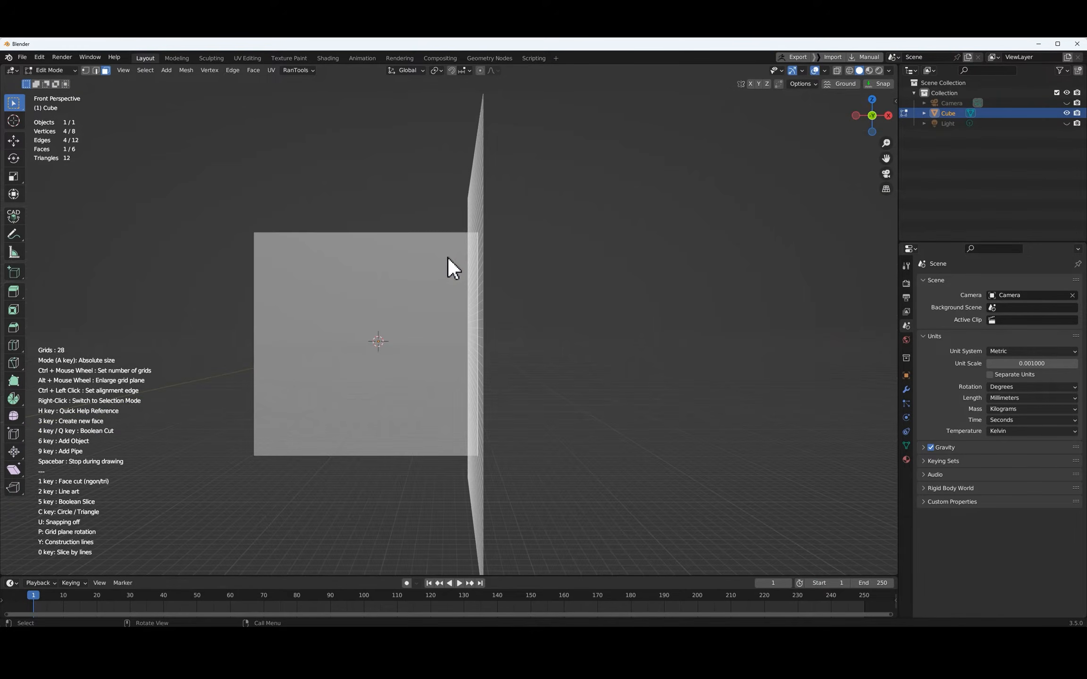
pyautogui.click(439, 217)
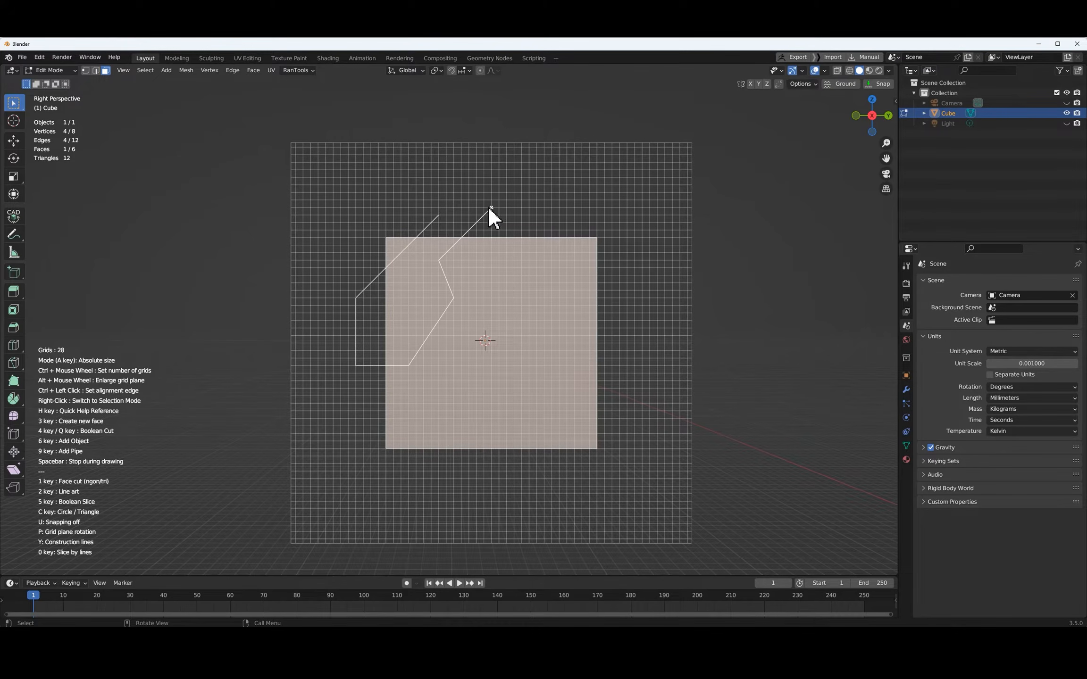
pyautogui.click(536, 216)
pyautogui.click(536, 343)
pyautogui.click(589, 395)
pyautogui.click(642, 395)
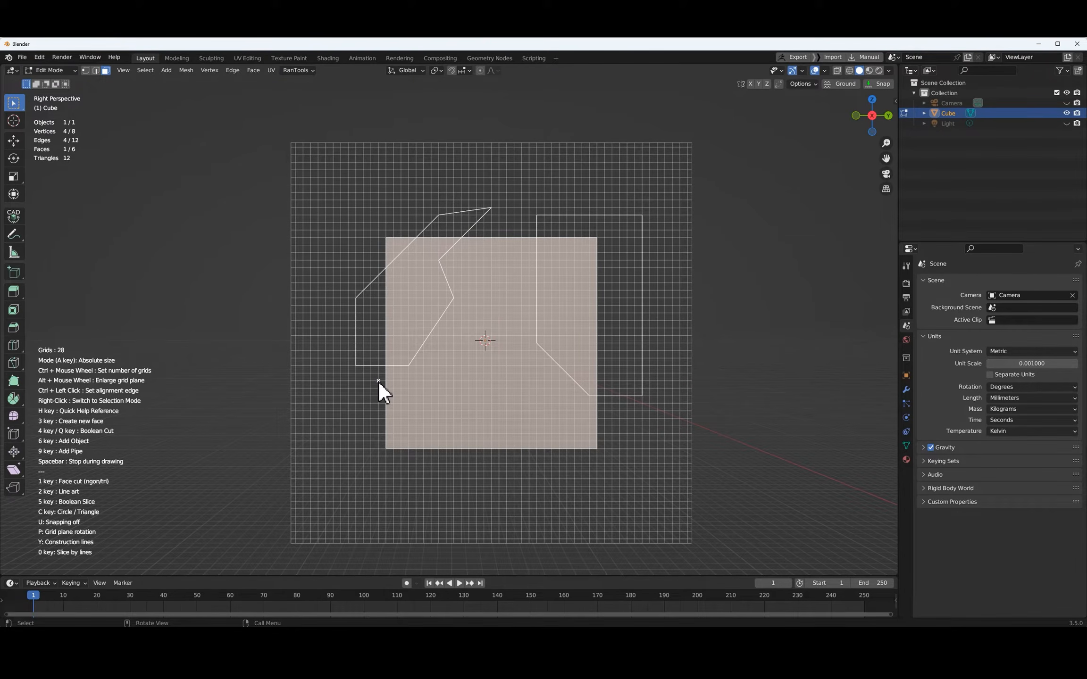
# Try a Boolean Cut of the drawn outlines into the cube with a depth of 3.73, and undo it
pyautogui.press('4')
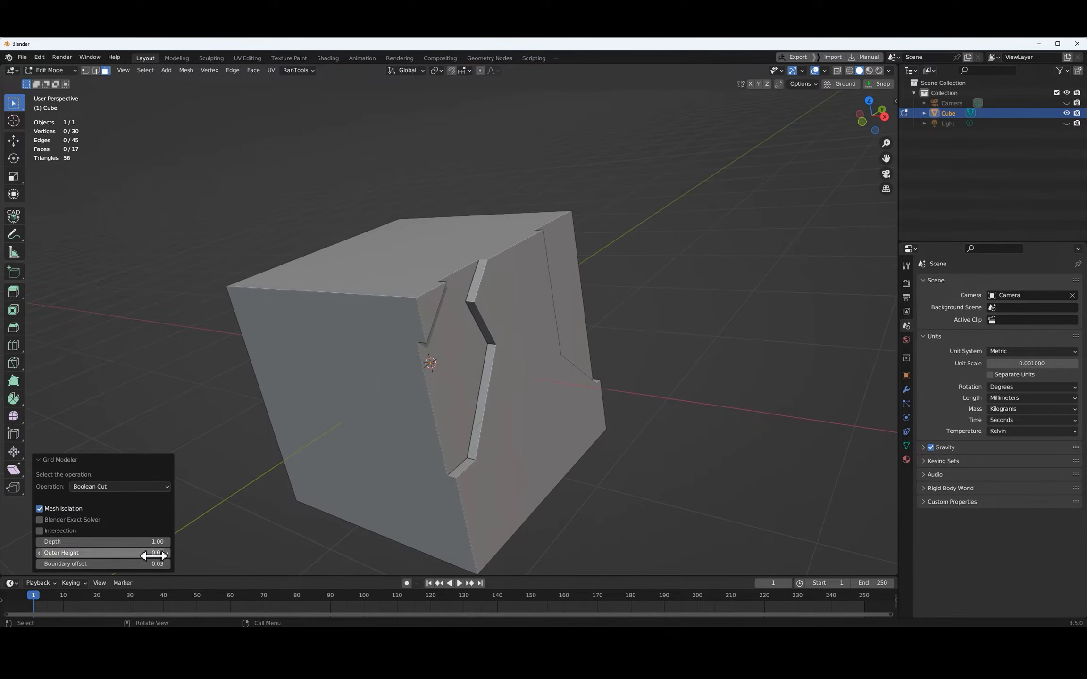
pyautogui.moveTo(142, 541)
pyautogui.mouseDown()
pyautogui.moveTo(222, 542)
pyautogui.moveTo(155, 543)
pyautogui.mouseUp()
pyautogui.scroll(-5, 213, 497)
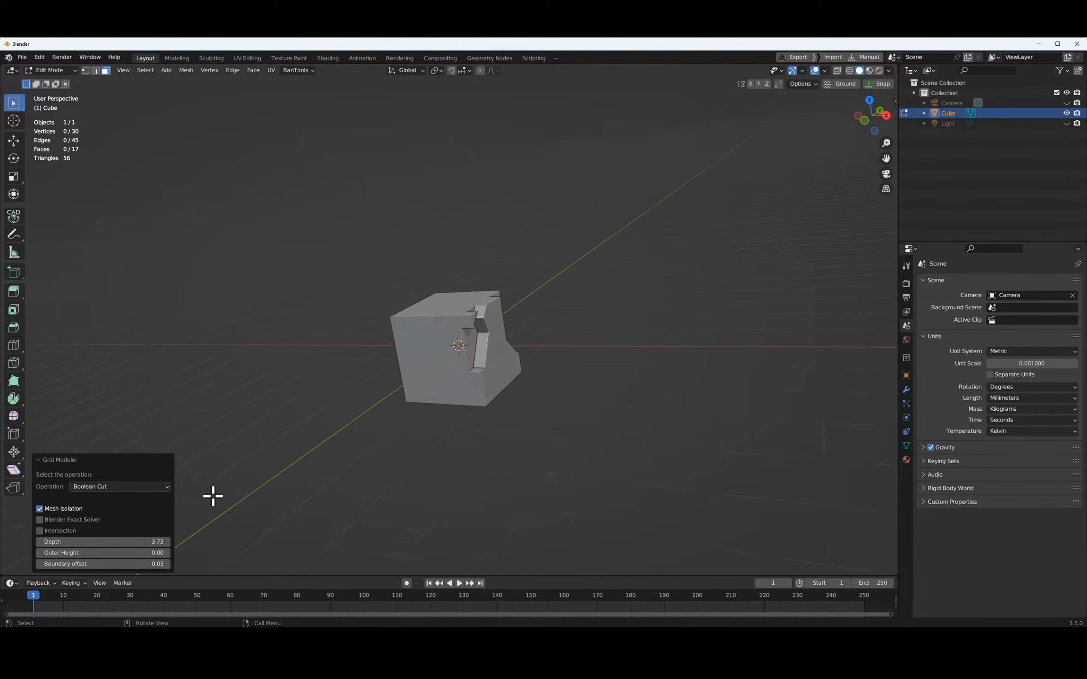
pyautogui.hotkey('ctrl', 'z')
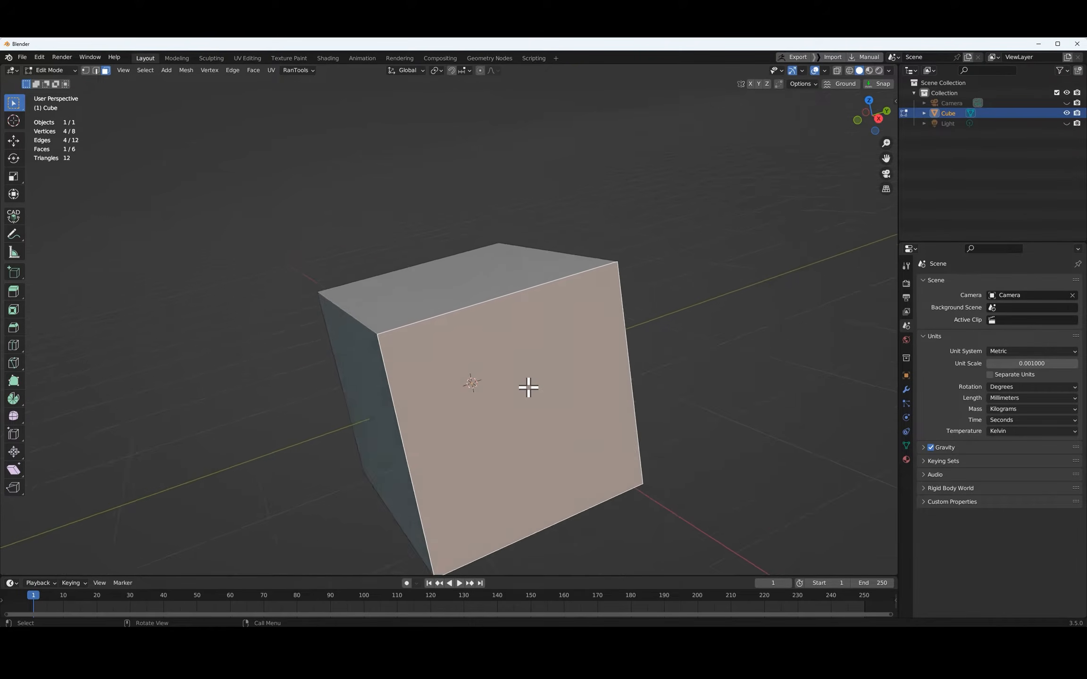
# Restart Grid Modeler on the selected cube face and enlarge the grid plane far beyond the cube
pyautogui.scroll(-2, 528, 387)
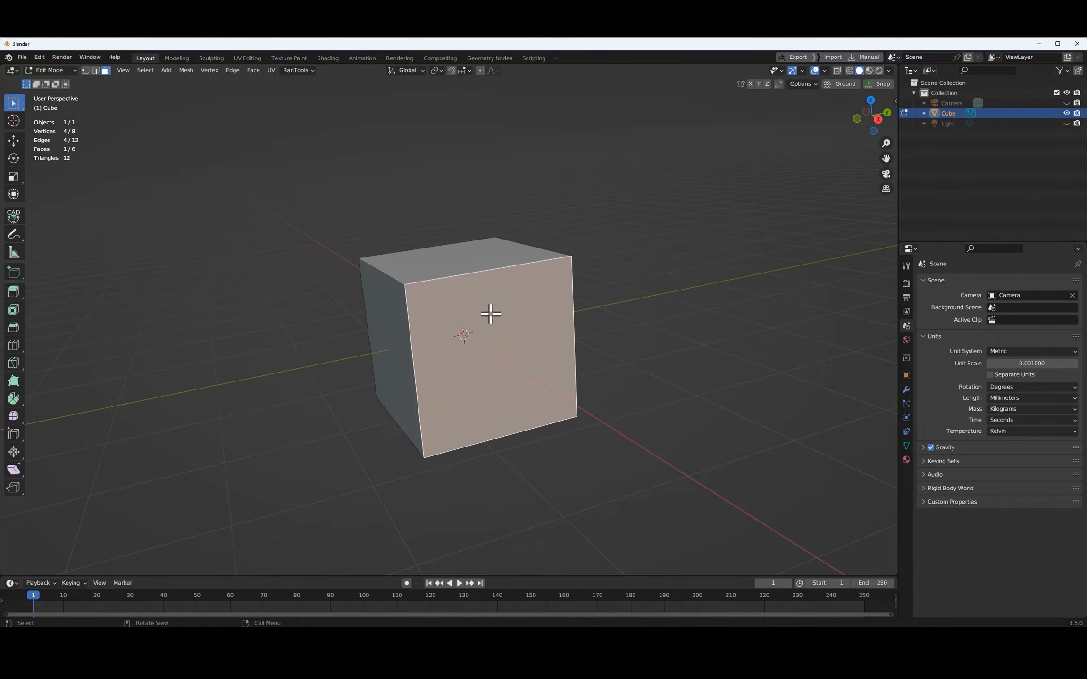
pyautogui.press('q')
pyautogui.scroll(-2, 511, 325)
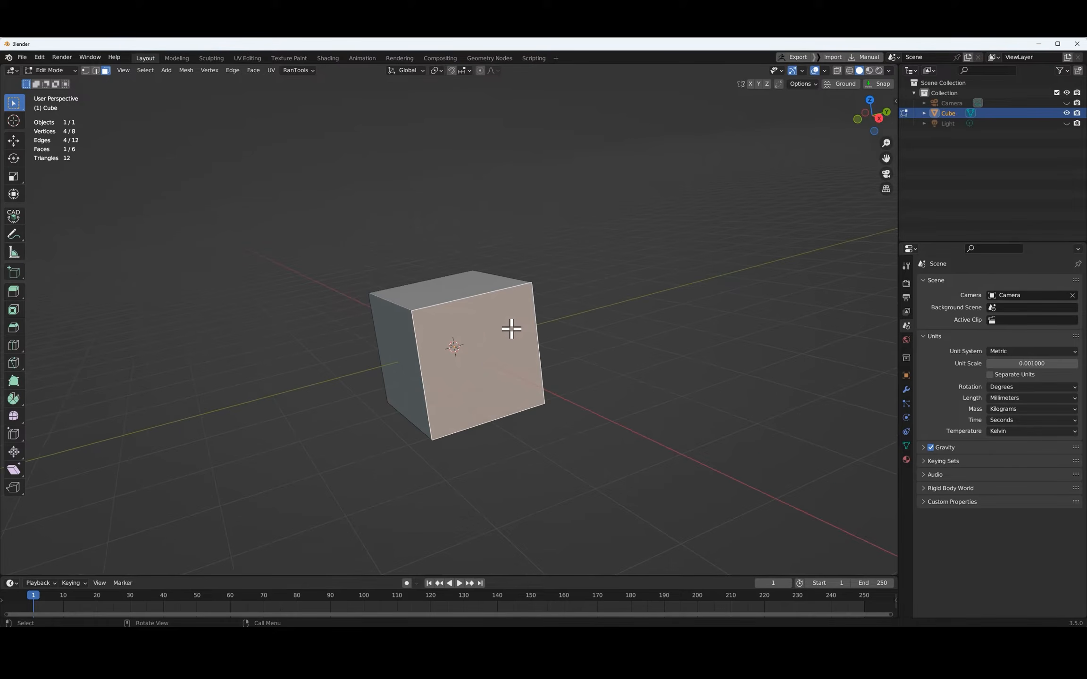
pyautogui.press('q')
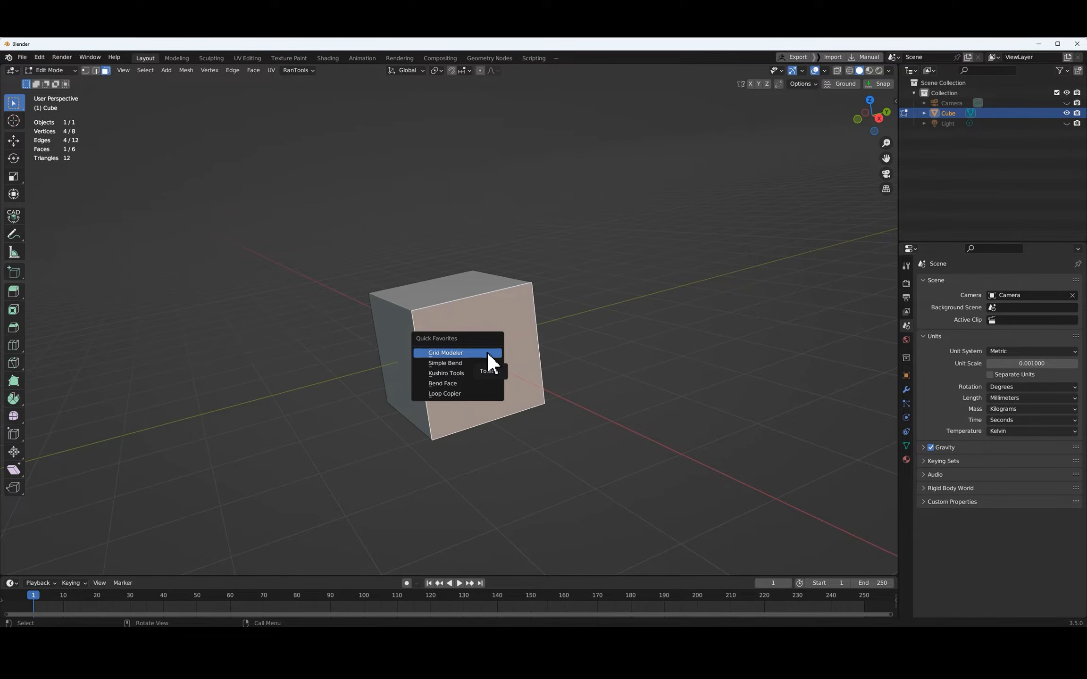
pyautogui.click(488, 354)
pyautogui.keyDown('alt'); pyautogui.scroll(6, 512, 357); pyautogui.keyUp('alt')
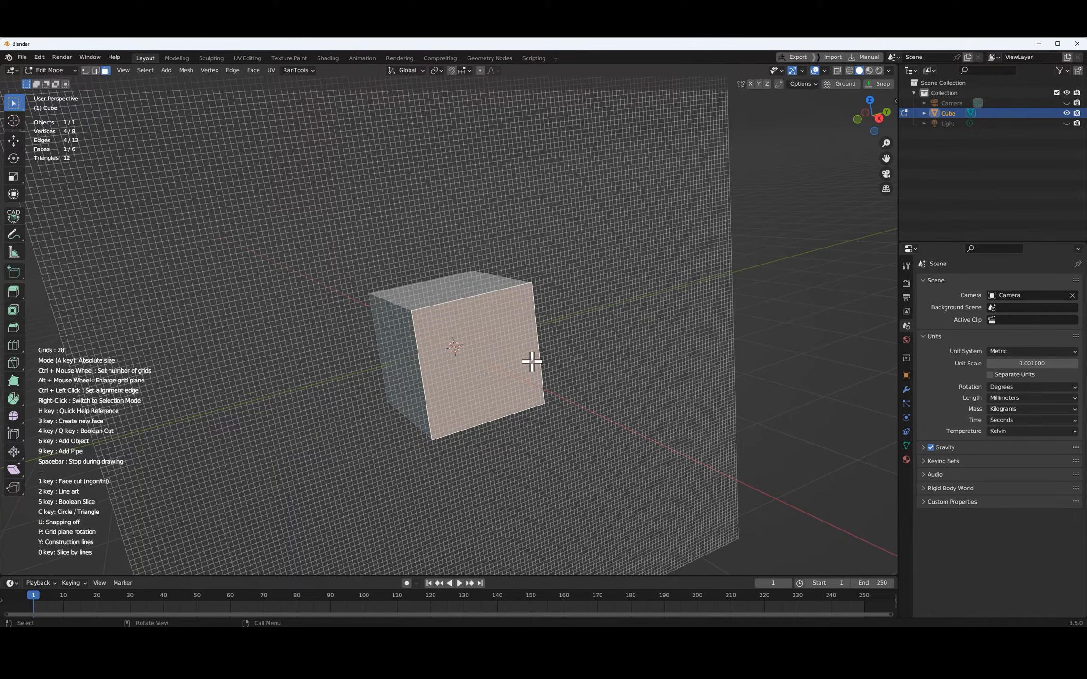
# Draw a closed five-sided truck cab outline with a slanted front edge on the grid beside the cube
pyautogui.press('shift+KP_7')
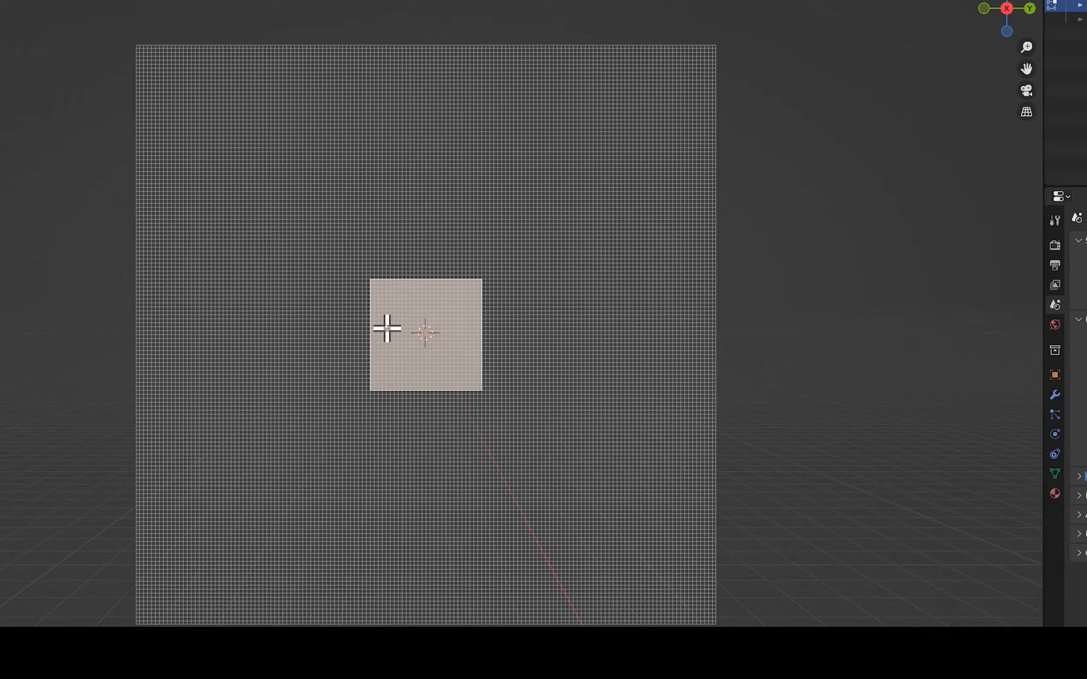
pyautogui.scroll(2, 432, 341)
pyautogui.moveTo(266, 267); pyautogui.dragTo(191, 276)
pyautogui.click(192, 268)
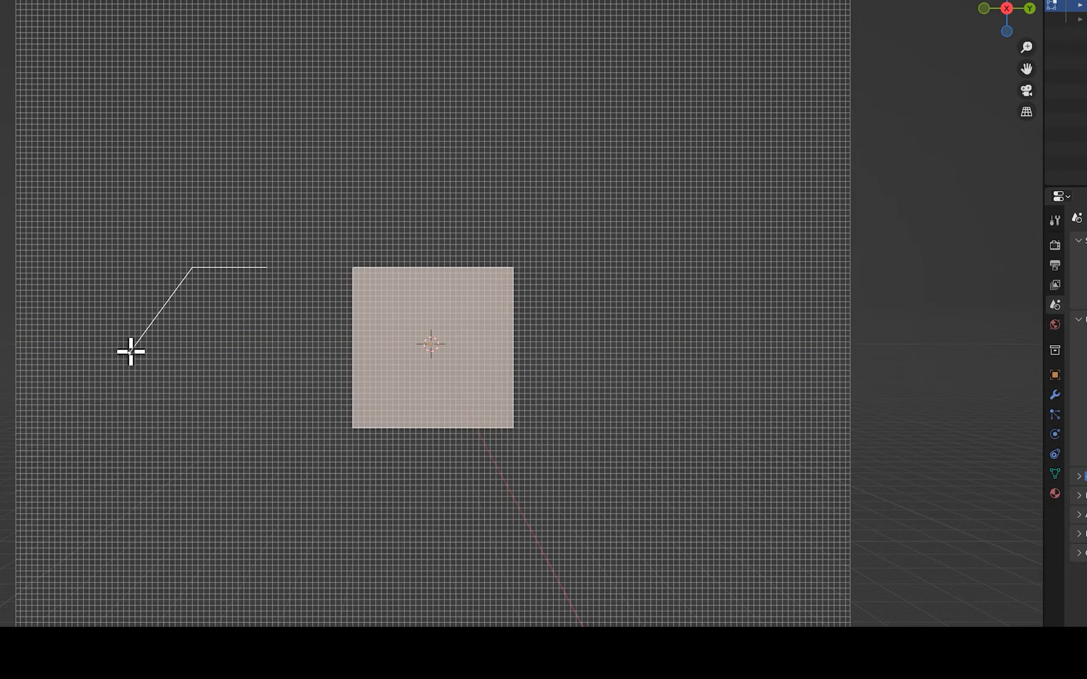
pyautogui.click(129, 354)
pyautogui.click(130, 434)
pyautogui.click(266, 434)
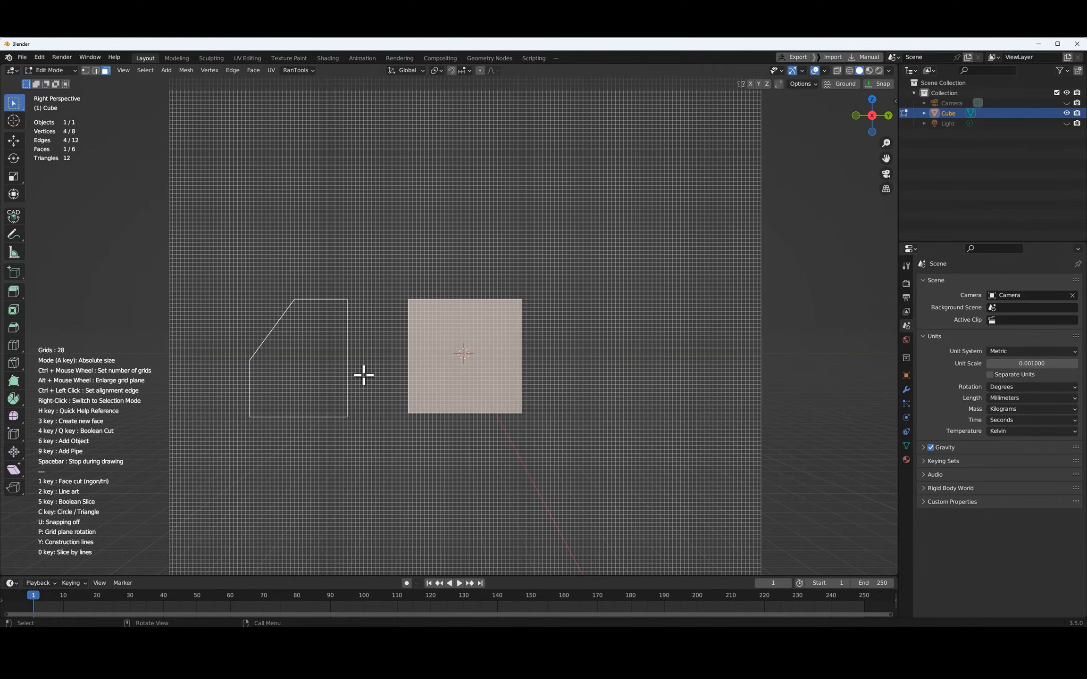
# Draw a long, low rectangle for the truck bed just behind the cab, aligned with its lower edge
pyautogui.click(351, 417)
pyautogui.click(551, 417)
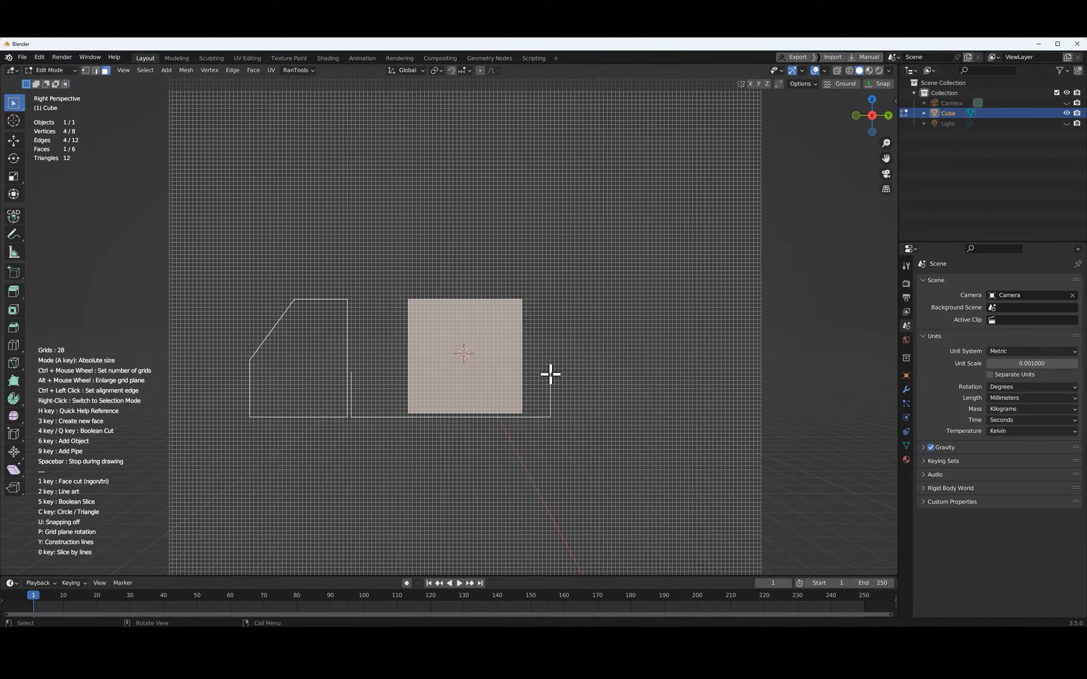
pyautogui.click(353, 375)
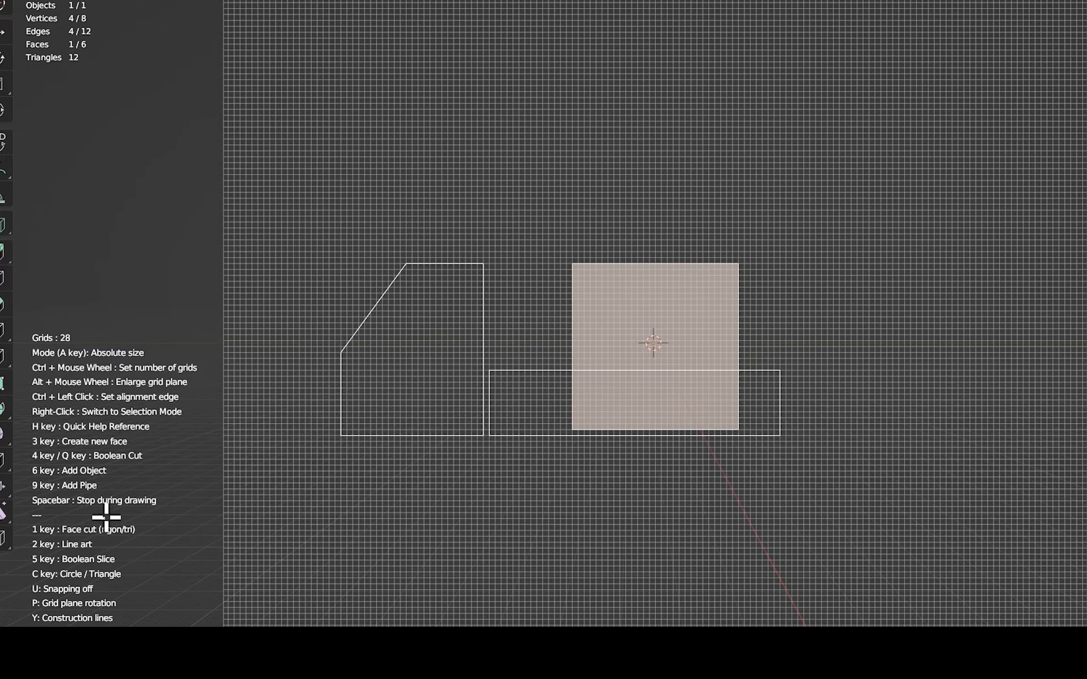
# Draw a circle with 22 edges across the cab's lower edge as the front wheel
pyautogui.press('c')
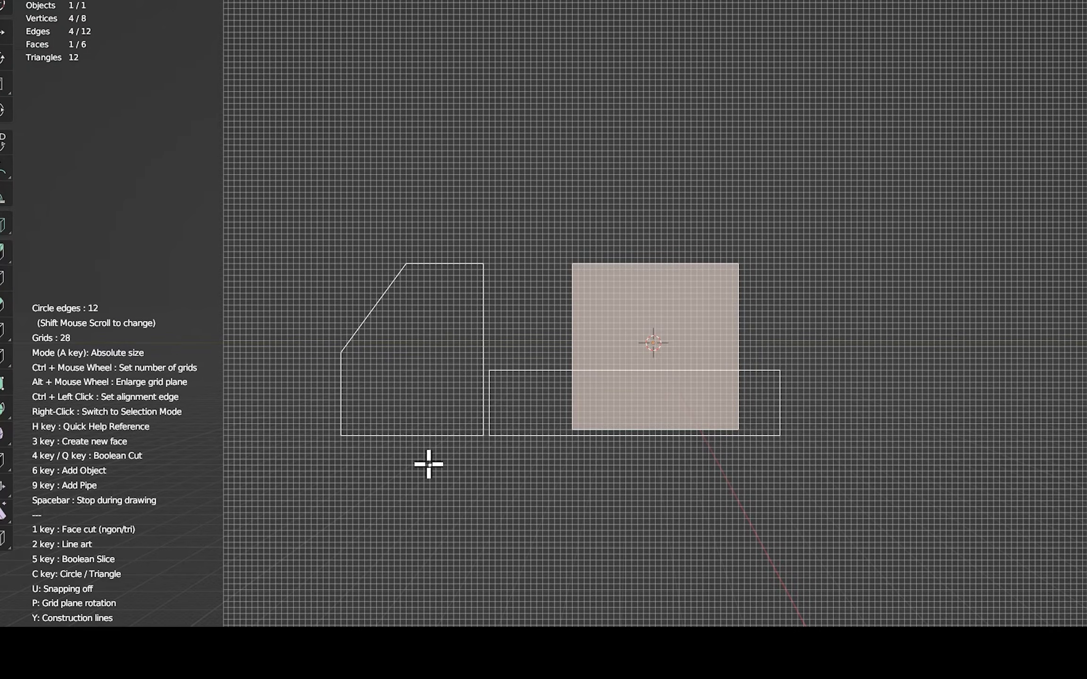
pyautogui.moveTo(412, 443); pyautogui.dragTo(439, 468)
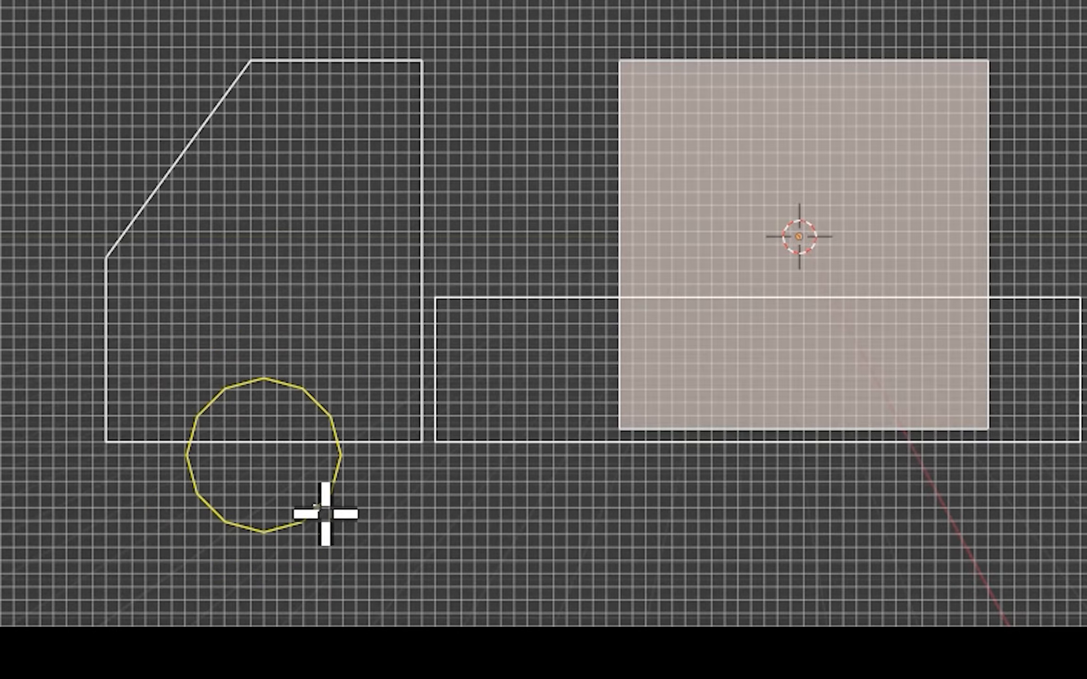
pyautogui.moveTo(326, 514)
pyautogui.mouseDown()
pyautogui.moveTo(335, 519)
pyautogui.moveTo(316, 509)
pyautogui.mouseUp()
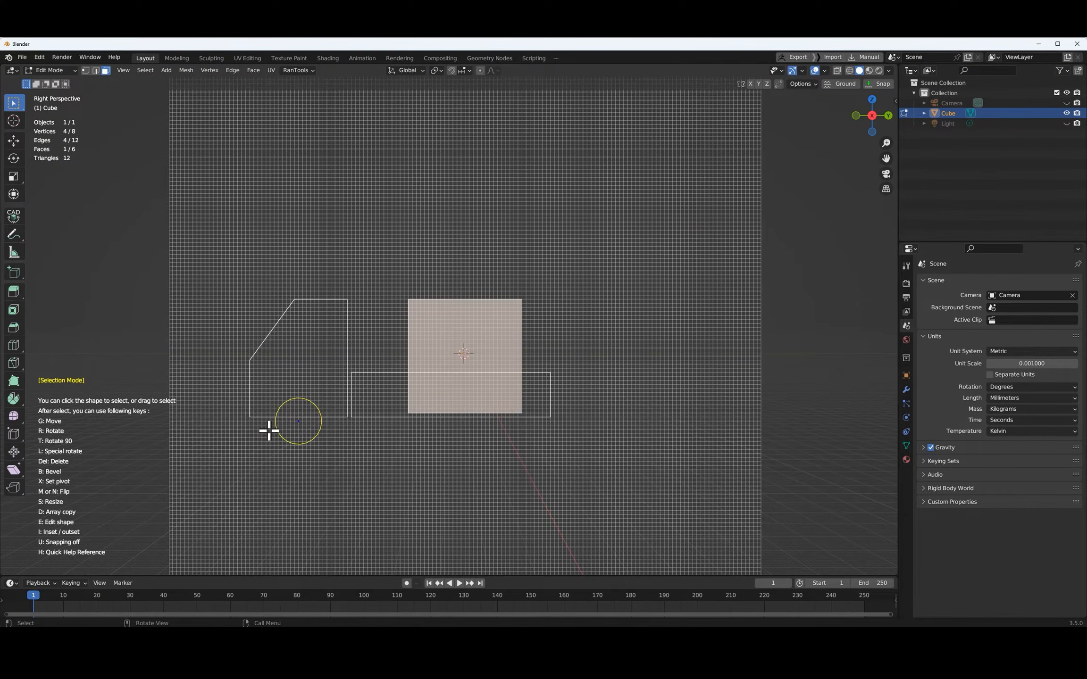
# Array-copy the wheel circle horizontally to place a single rear wheel under the far end of the bed
pyautogui.press('d')
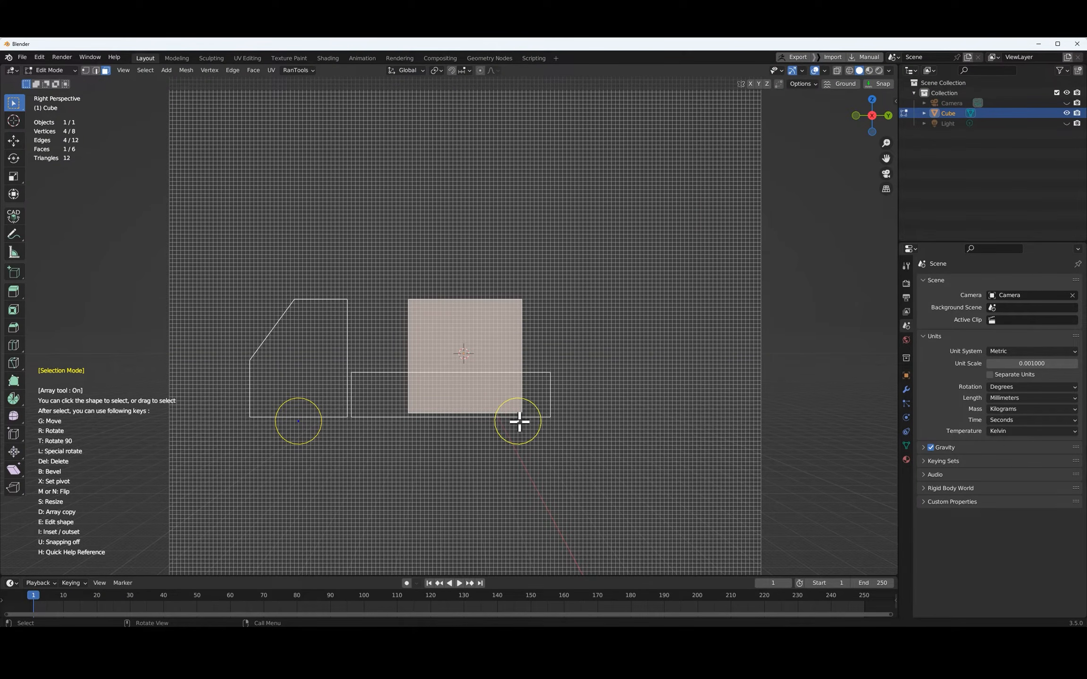
pyautogui.keyDown('shift'); pyautogui.scroll(4, 522, 420); pyautogui.keyUp('shift')
pyautogui.keyDown('shift'); pyautogui.scroll(-3, 522, 421); pyautogui.keyUp('shift')
pyautogui.keyDown('shift'); pyautogui.scroll(1, 522, 421); pyautogui.keyUp('shift')
pyautogui.keyDown('shift'); pyautogui.scroll(-1, 522, 421); pyautogui.keyUp('shift')
pyautogui.keyDown('shift'); pyautogui.scroll(1, 522, 421); pyautogui.keyUp('shift')
pyautogui.keyDown('shift'); pyautogui.scroll(-1, 522, 421); pyautogui.keyUp('shift')
pyautogui.keyDown('shift'); pyautogui.scroll(1, 522, 421); pyautogui.keyUp('shift')
pyautogui.keyDown('shift'); pyautogui.scroll(-2, 522, 421); pyautogui.keyUp('shift')
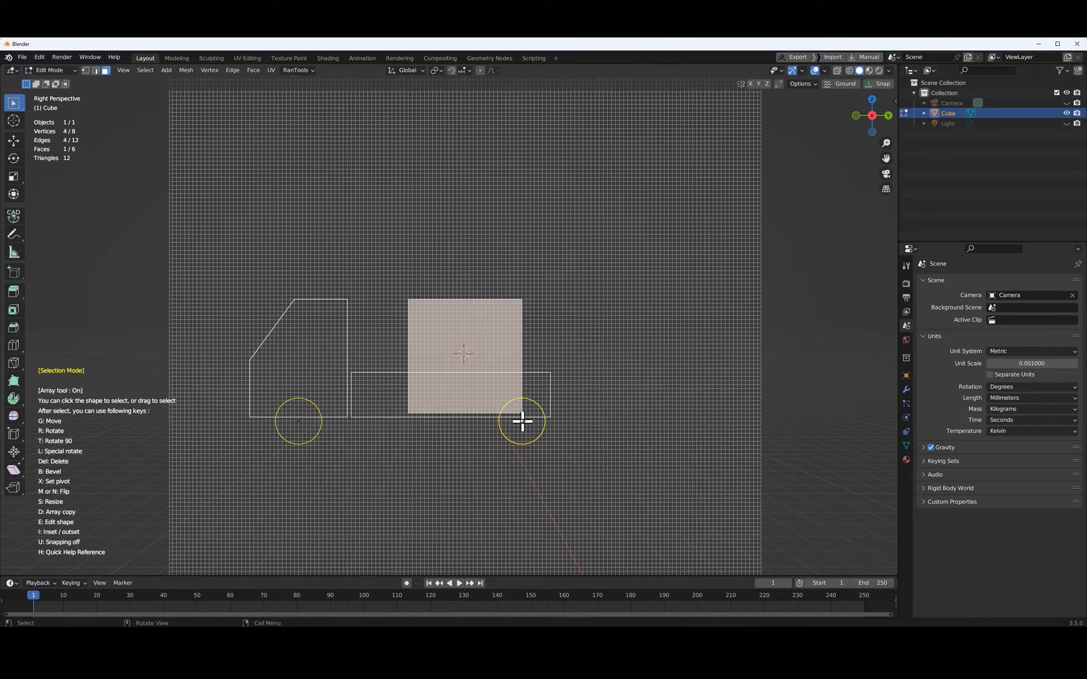
pyautogui.click(506, 421)
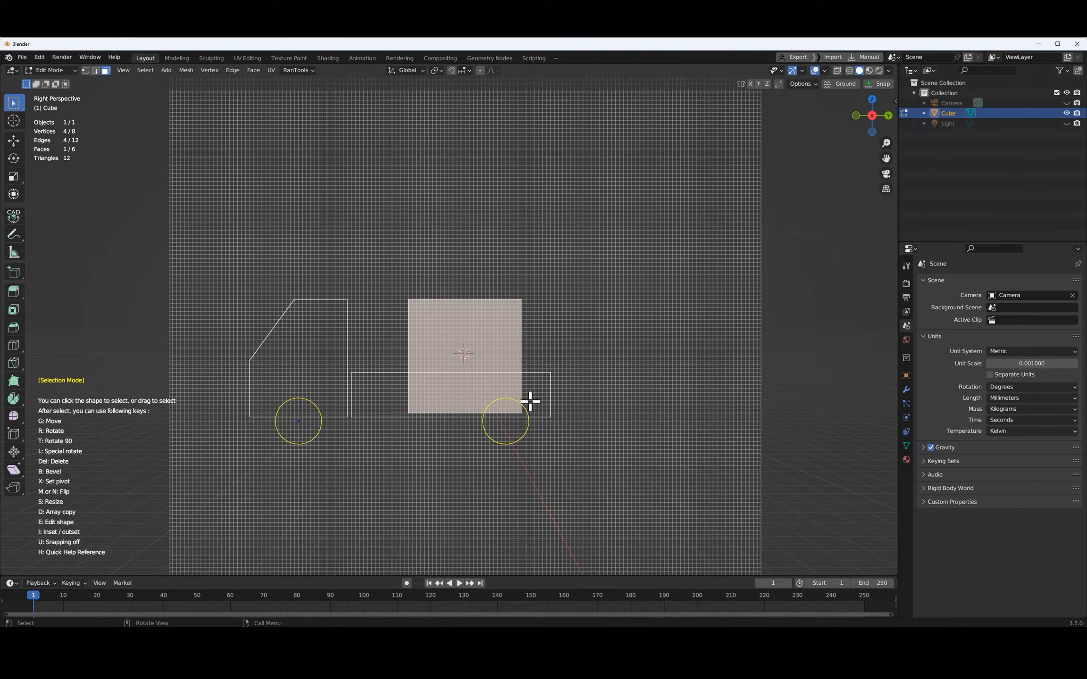
# Leave selection mode and create new faces from the cab, bed and wheel outlines
pyautogui.rightClick(131, 442)
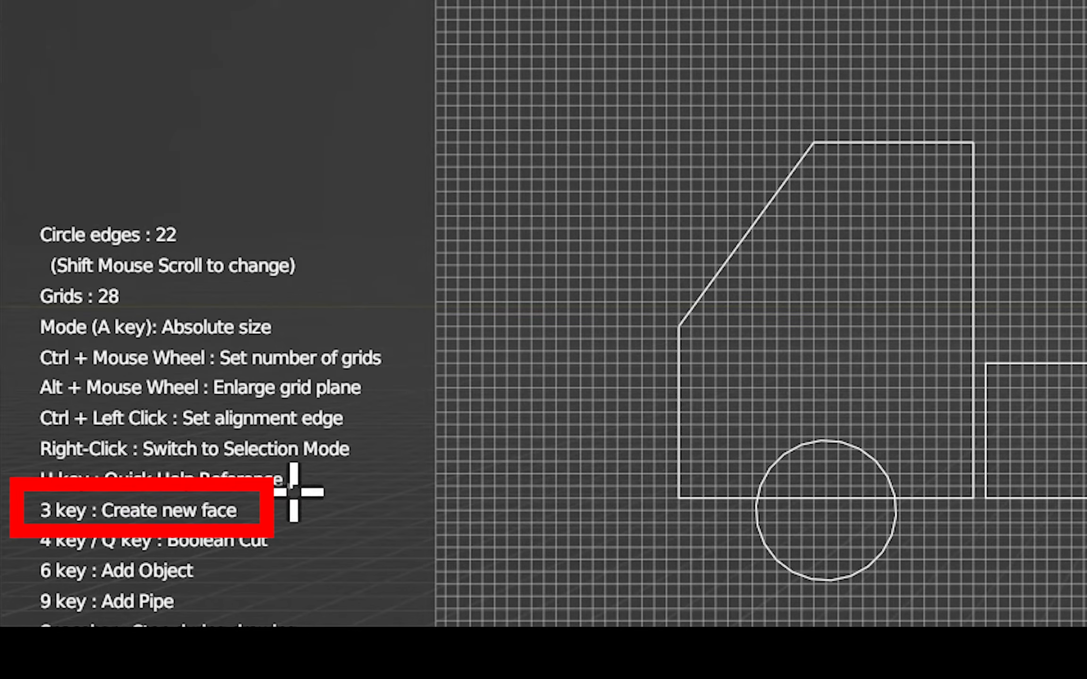
pyautogui.press('3')
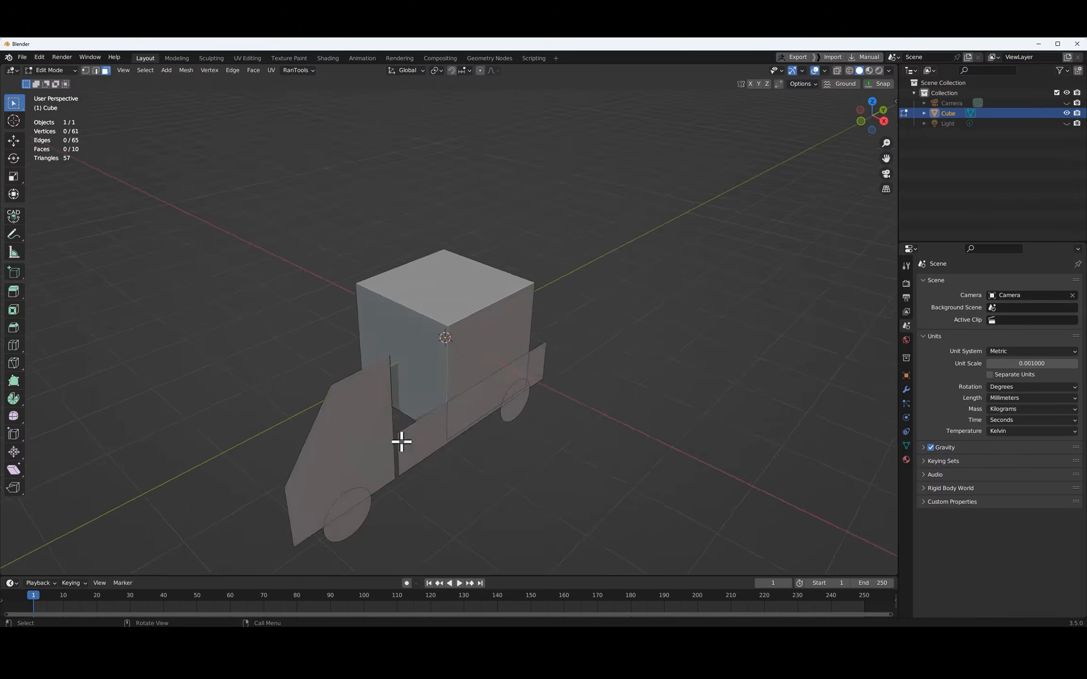
pyautogui.moveTo(400, 441); pyautogui.dragTo(372, 412, button='middle')
pyautogui.moveTo(495, 307)
pyautogui.mouseDown(button='middle')
pyautogui.moveTo(475, 338)
pyautogui.moveTo(511, 301)
pyautogui.moveTo(507, 352)
pyautogui.moveTo(524, 333)
pyautogui.moveTo(495, 301)
pyautogui.moveTo(514, 300)
pyautogui.mouseUp(button='middle')
# Select the original cube's faces with all their linked geometry and delete the cube
pyautogui.scroll(-1, 485, 334)
pyautogui.click(489, 336)
pyautogui.keyDown('shift'); pyautogui.click(420, 330); pyautogui.keyUp('shift')
pyautogui.keyDown('shift'); pyautogui.click(456, 289); pyautogui.keyUp('shift')
pyautogui.scroll(-2, 512, 301)
pyautogui.hotkey('ctrl', 'l')
pyautogui.press('x')
pyautogui.click(507, 295)
# Extrude the cab and bed faces together by -1.8131 mm along their normal
pyautogui.click(384, 305)
pyautogui.keyDown('shift'); pyautogui.click(442, 309); pyautogui.keyUp('shift')
pyautogui.moveTo(431, 359)
pyautogui.mouseDown(button='middle')
pyautogui.moveTo(466, 348)
pyautogui.moveTo(451, 351)
pyautogui.mouseUp(button='middle')
pyautogui.press('e')
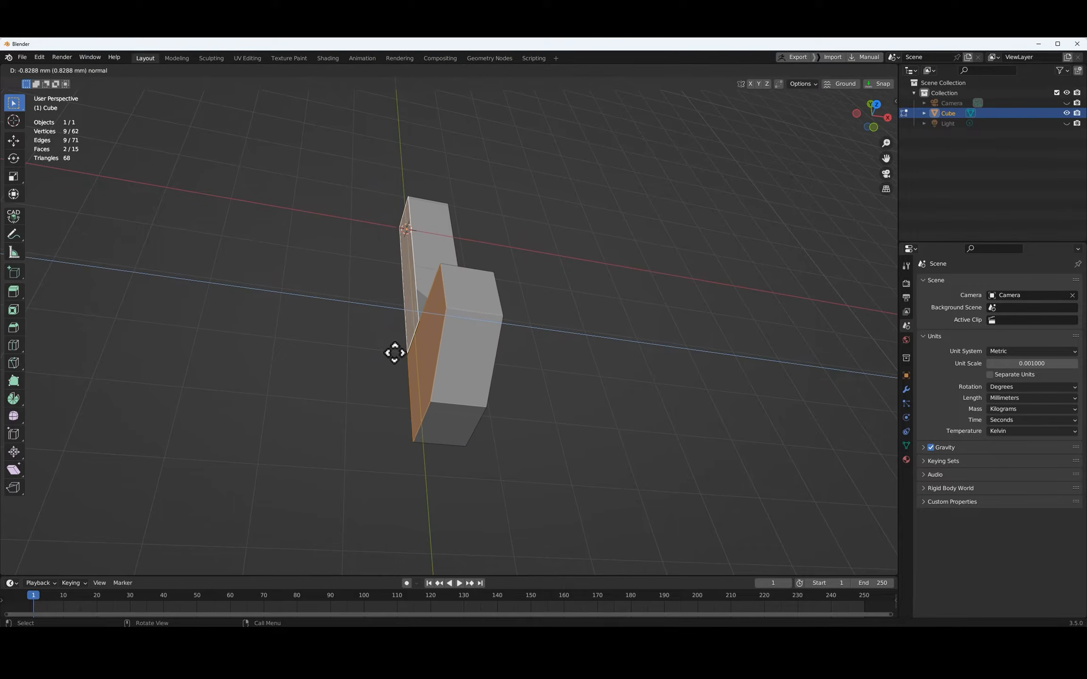
pyautogui.click(339, 349)
# Extrude the front and rear wheel faces to give both wheels thickness
pyautogui.scroll(-6, 543, 410)
pyautogui.scroll(5, 455, 406)
pyautogui.moveTo(510, 403); pyautogui.dragTo(492, 357, button='middle')
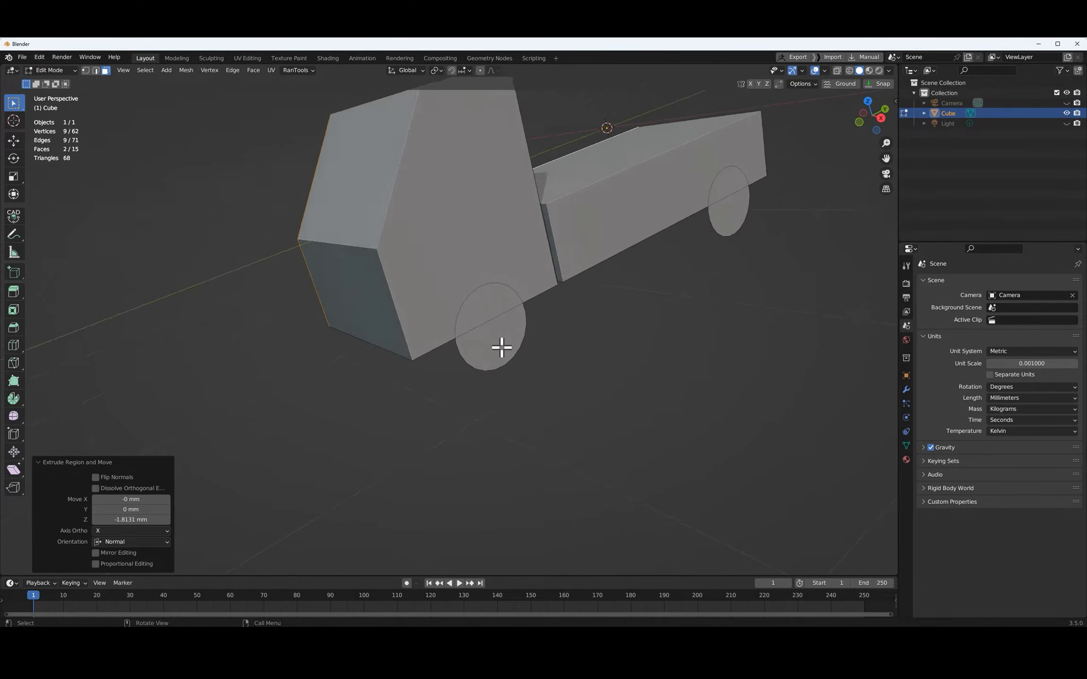
pyautogui.moveTo(474, 378); pyautogui.dragTo(410, 316, button='middle')
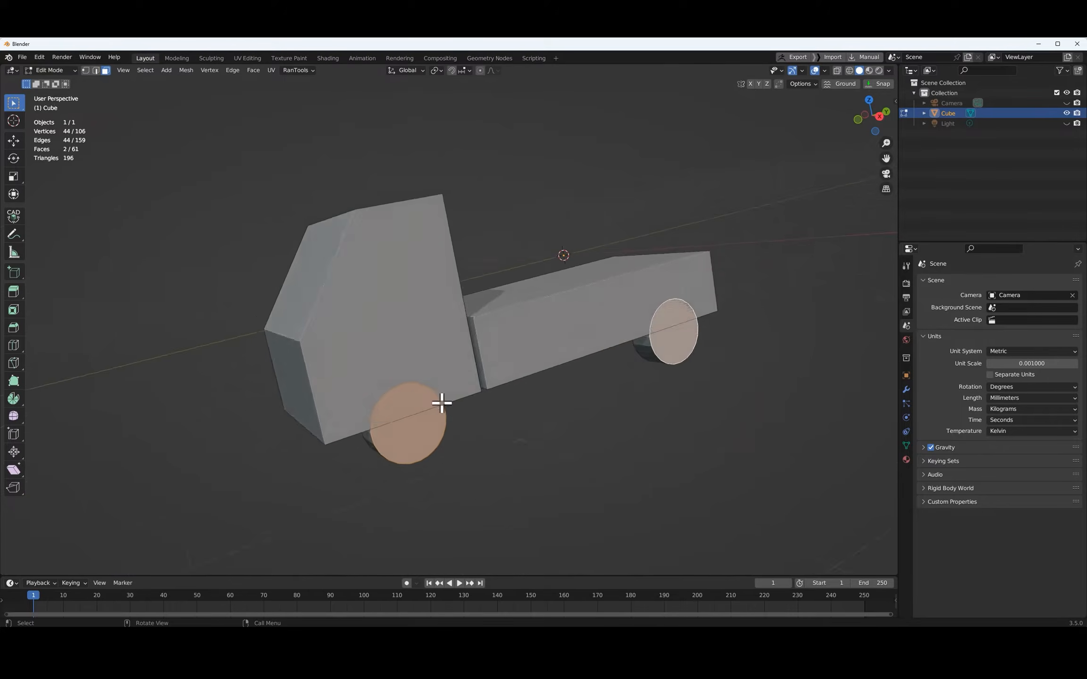
# Select all linked geometry of the front and rear wheels and separate it from the truck body into its own object
pyautogui.moveTo(442, 403); pyautogui.dragTo(451, 347, button='middle')
pyautogui.click(378, 351)
pyautogui.moveTo(505, 408); pyautogui.dragTo(461, 445, button='middle')
pyautogui.click(519, 407)
pyautogui.press('l')
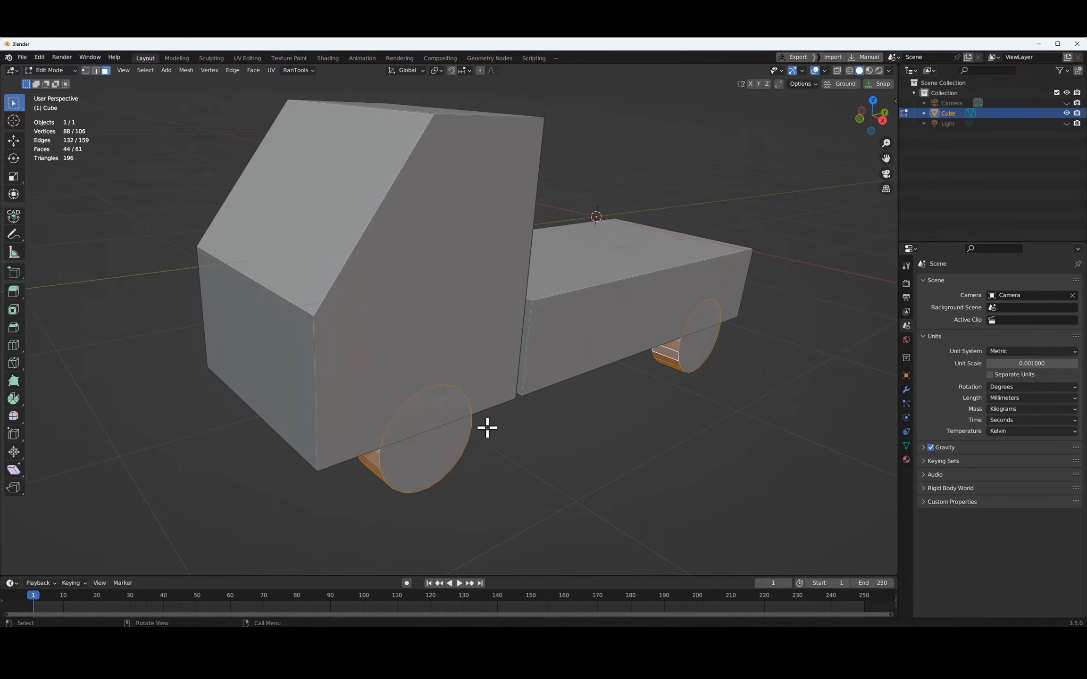
pyautogui.press('p')
pyautogui.click(502, 436)
pyautogui.moveTo(501, 434); pyautogui.dragTo(543, 415, button='middle')
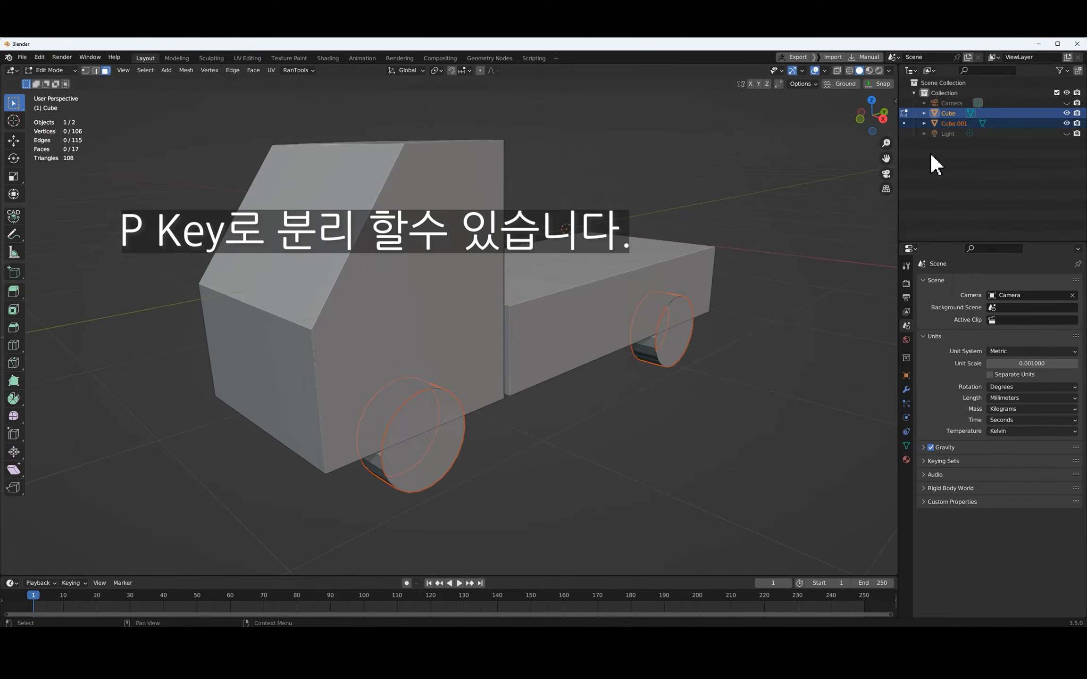
# Rename the separated wheel object to Tire
pyautogui.doubleClick(953, 123)
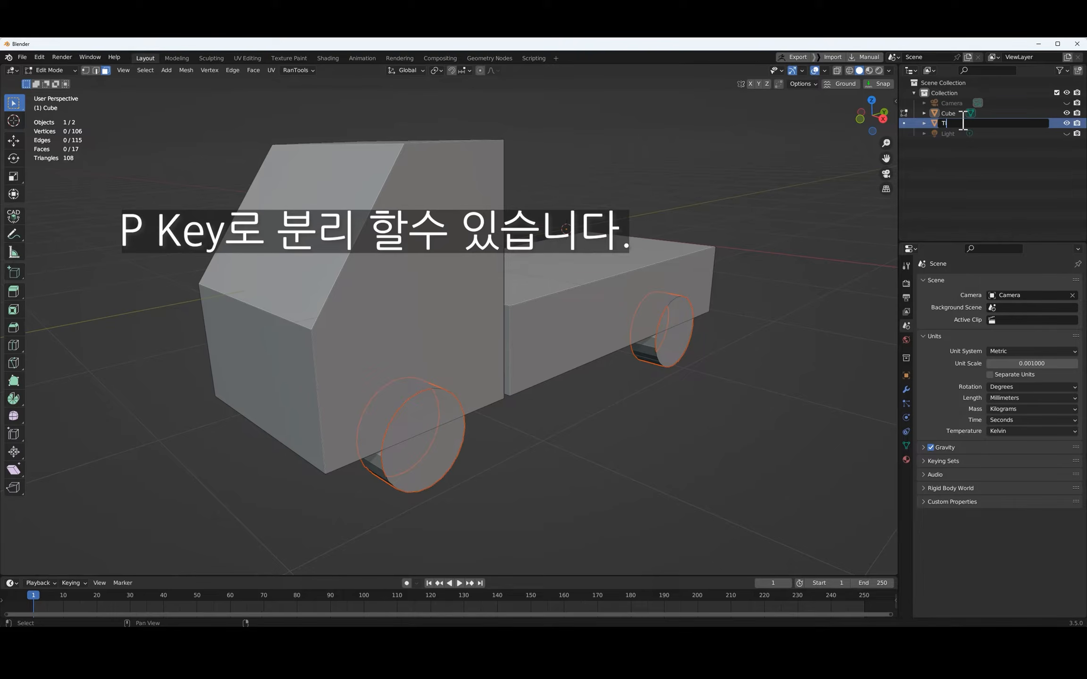
pyautogui.write('Tire')
pyautogui.press('Return')
# Check the face orientation, select all faces of the cab and bed, and flip their normals
pyautogui.scroll(-3, 580, 434)
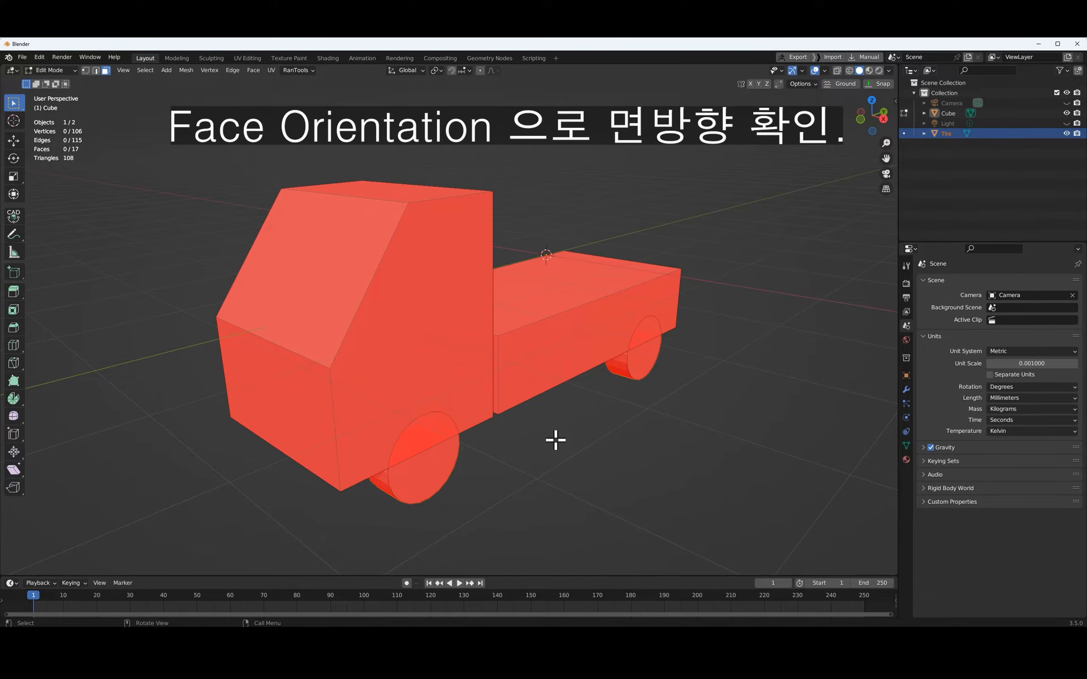
pyautogui.hotkey('alt', 'n')
pyautogui.click(547, 439)
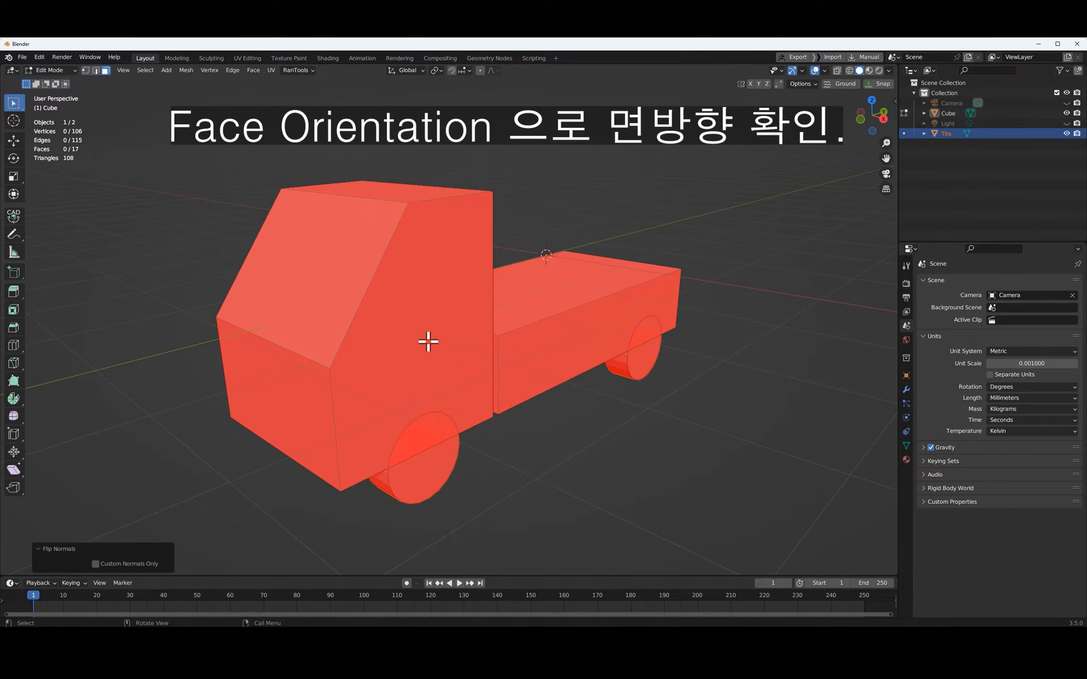
pyautogui.click(445, 377)
pyautogui.press('a')
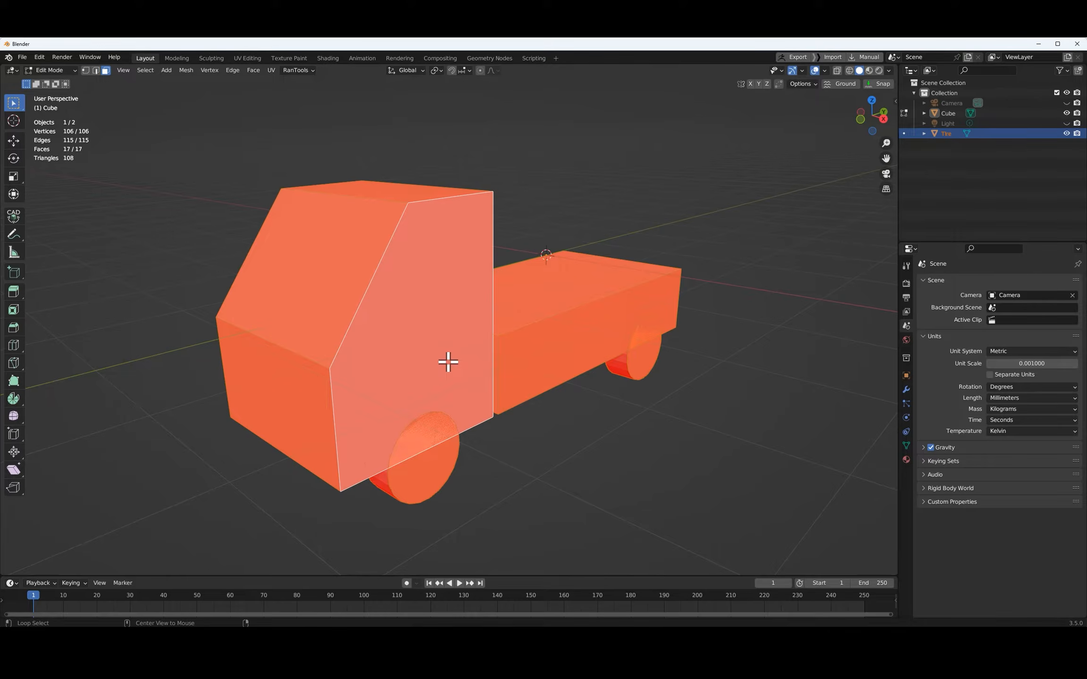
pyautogui.hotkey('alt', 'n')
pyautogui.click(415, 361)
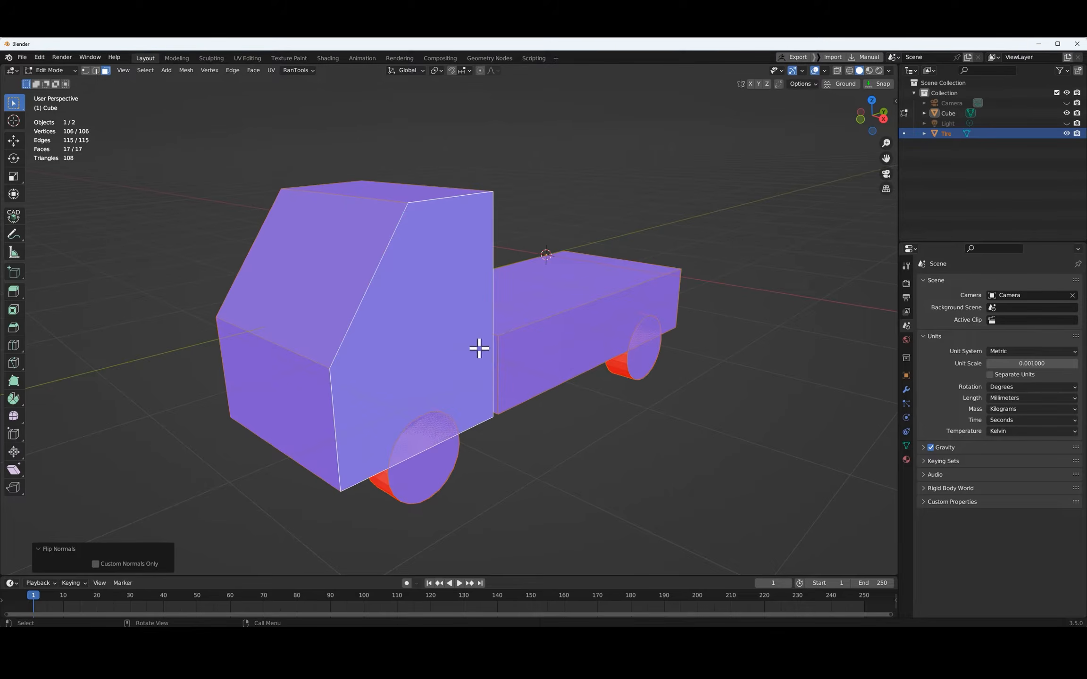
# Deselect the body faces, return to Object Mode and select the Tire object
pyautogui.hotkey('alt', 'a')
pyautogui.press('Tab')
pyautogui.click(940, 133)
pyautogui.moveTo(703, 334); pyautogui.dragTo(564, 445, button='middle')
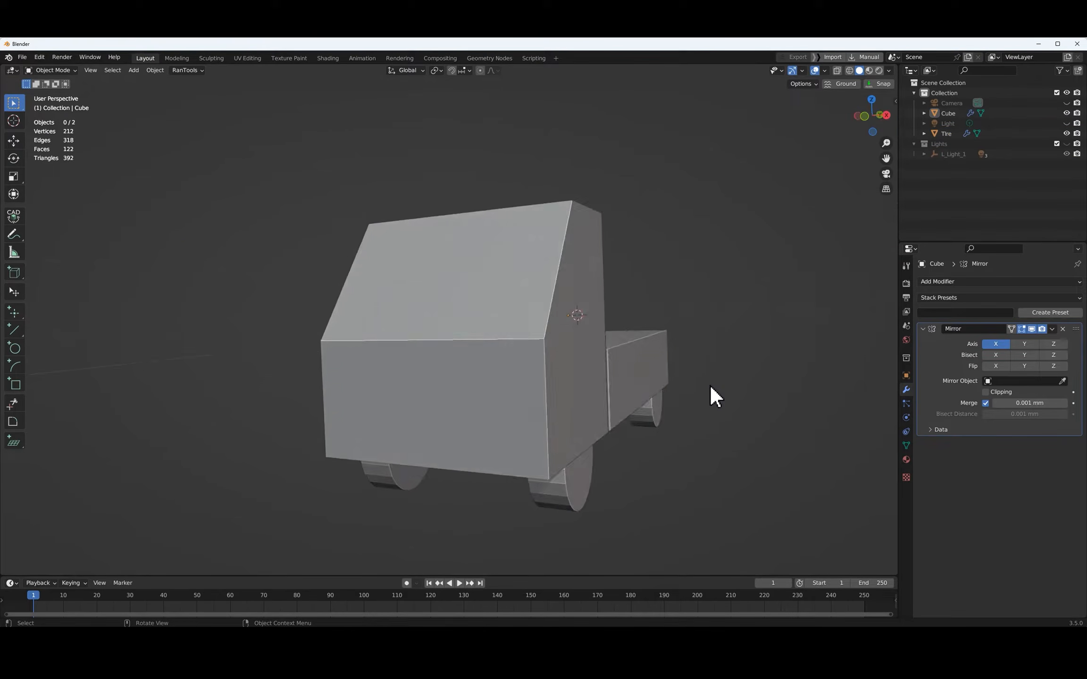
# Start Grid Modeler on the cab's side face and Boolean Cut a wheel arch using a 22-edge circle around the front wheel
pyautogui.scroll(4, 716, 395)
pyautogui.press('KP_4')
pyautogui.press('KP_4')
pyautogui.press('KP_4')
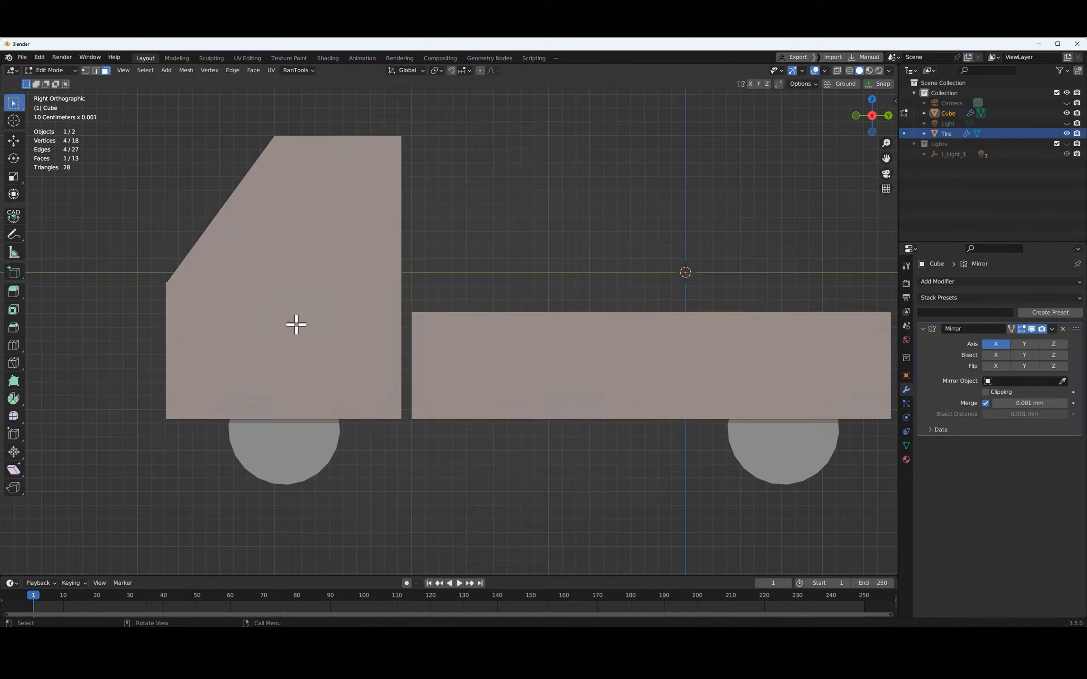
pyautogui.click(296, 325)
pyautogui.hotkey('ctrl', 'shift', 'x')
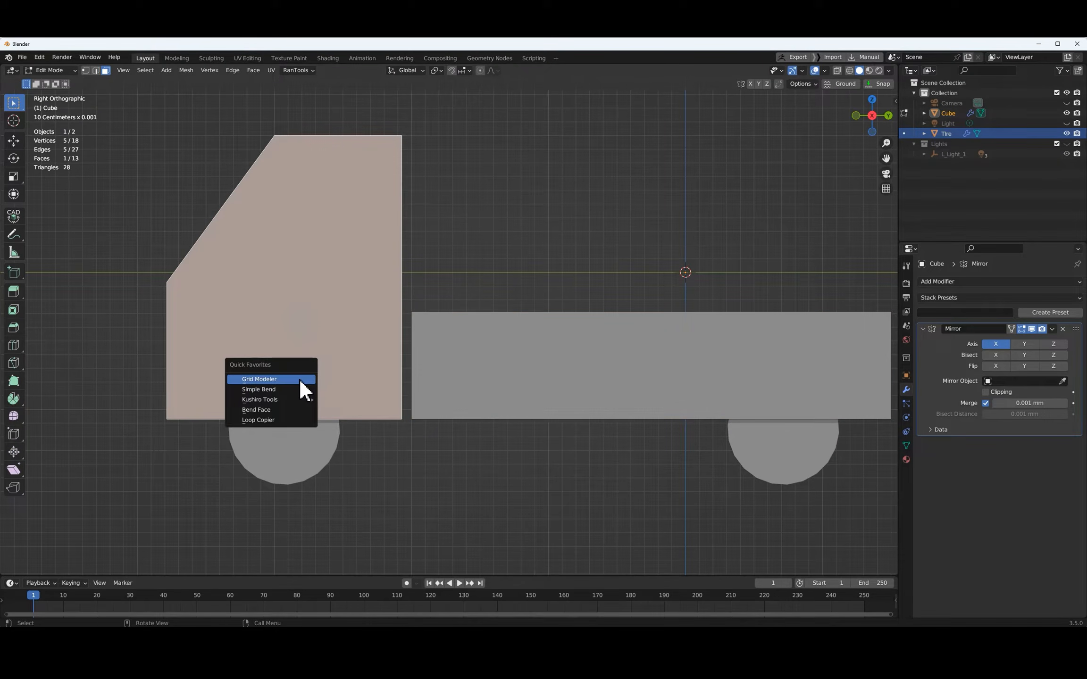
pyautogui.click(299, 377)
pyautogui.keyDown('alt'); pyautogui.scroll(3, 304, 380); pyautogui.keyUp('alt')
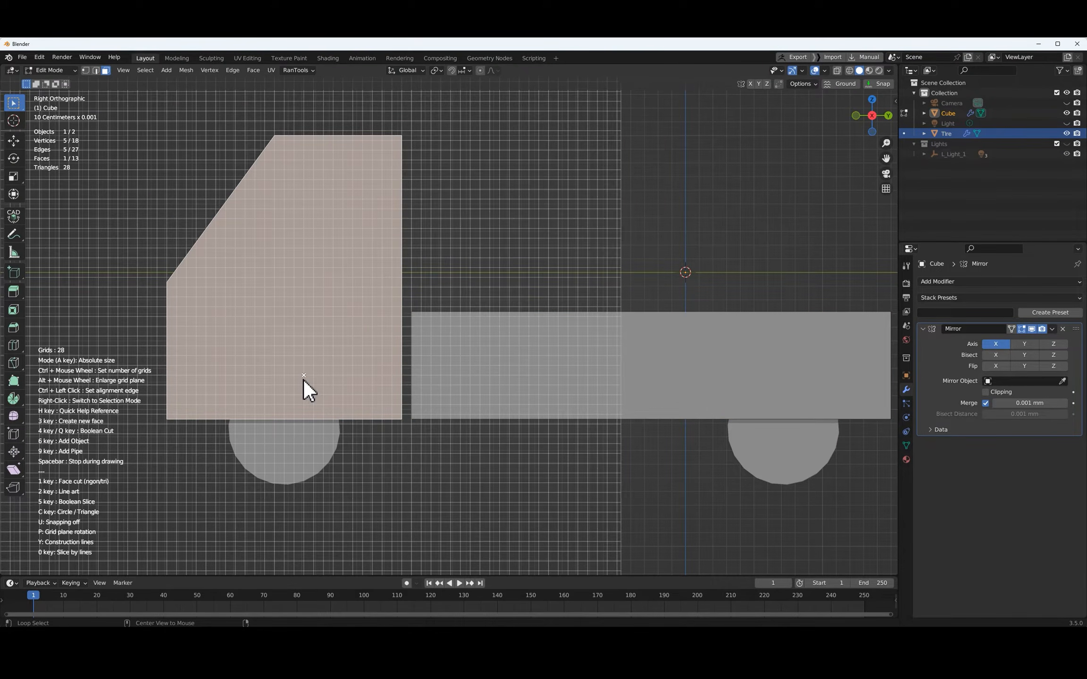
pyautogui.moveTo(286, 428); pyautogui.dragTo(334, 459)
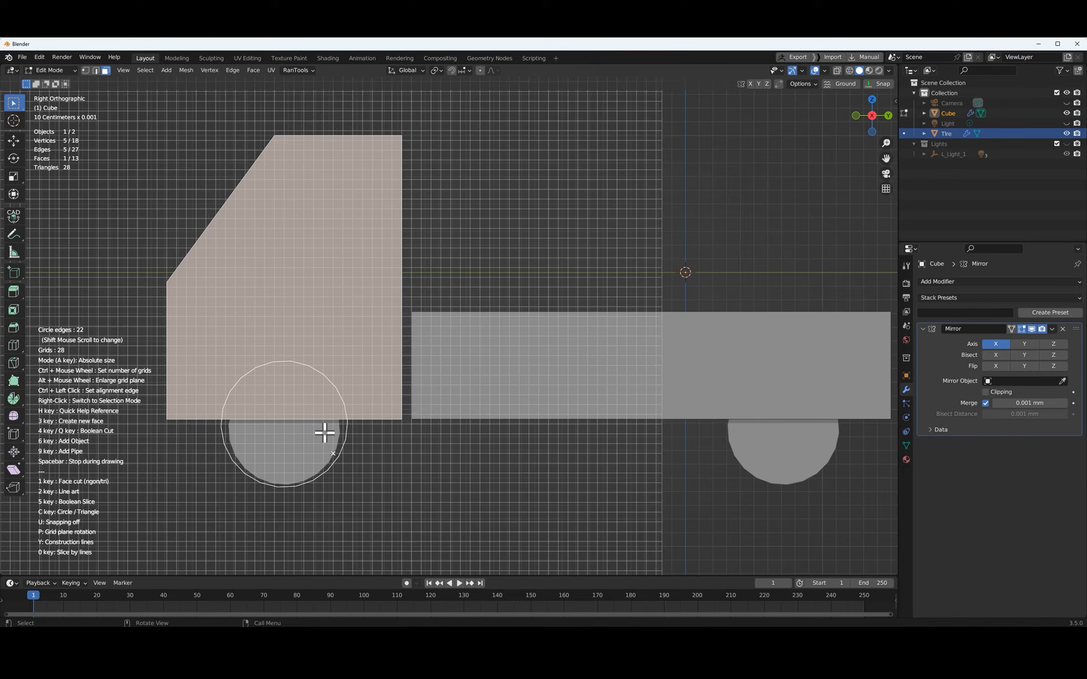
pyautogui.press('4')
# Draw a closed side window outline with an angled lower rear corner on the cab's side face and Boolean Cut it
pyautogui.moveTo(315, 400); pyautogui.dragTo(198, 465, button='middle')
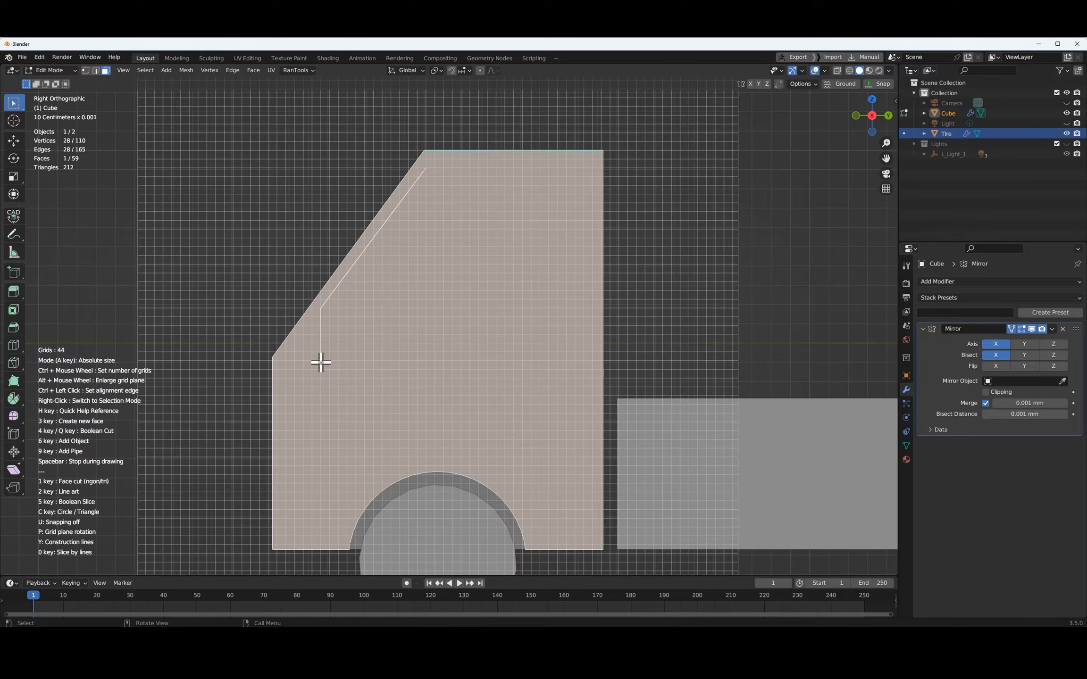
pyautogui.click(321, 361)
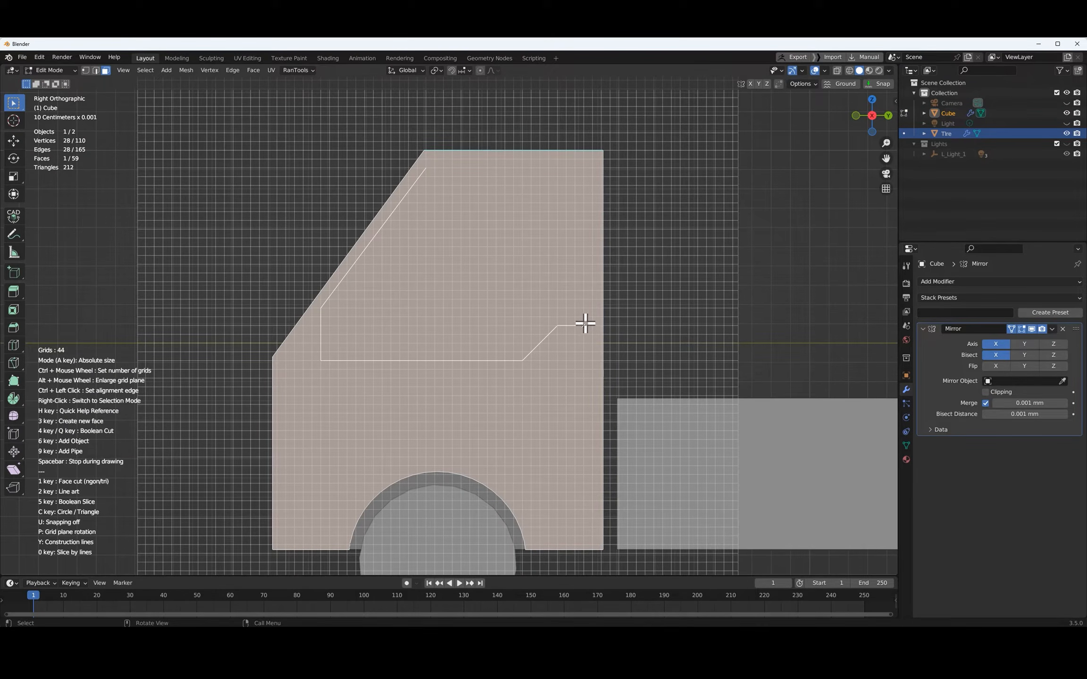
pyautogui.click(588, 168)
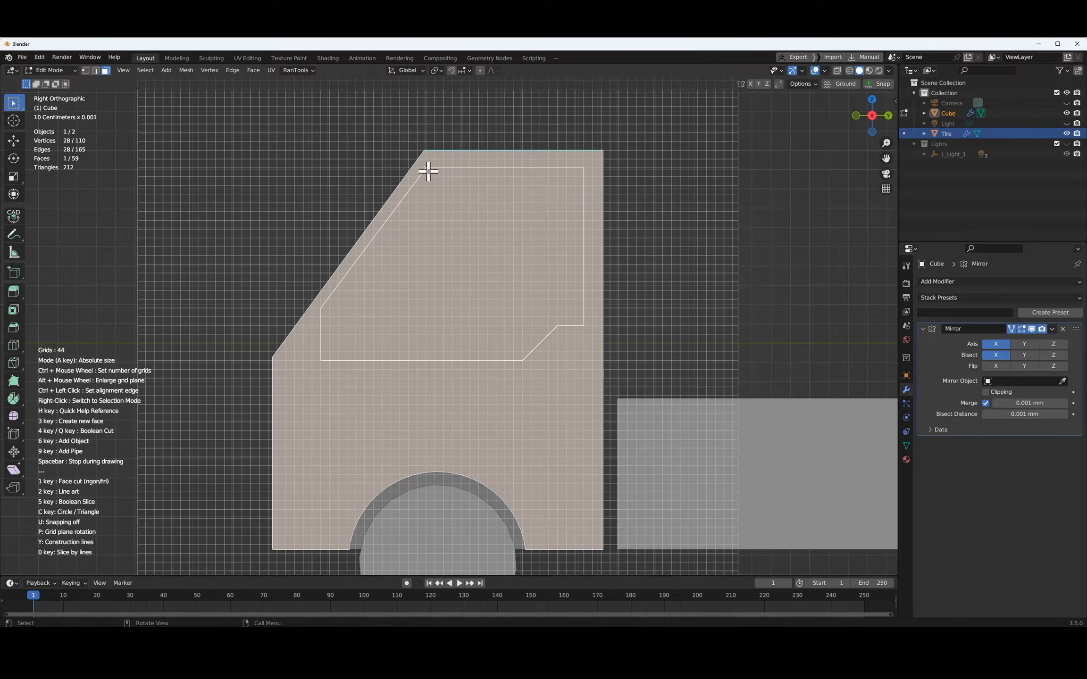
pyautogui.press('4')
pyautogui.moveTo(548, 262); pyautogui.dragTo(523, 305, button='middle')
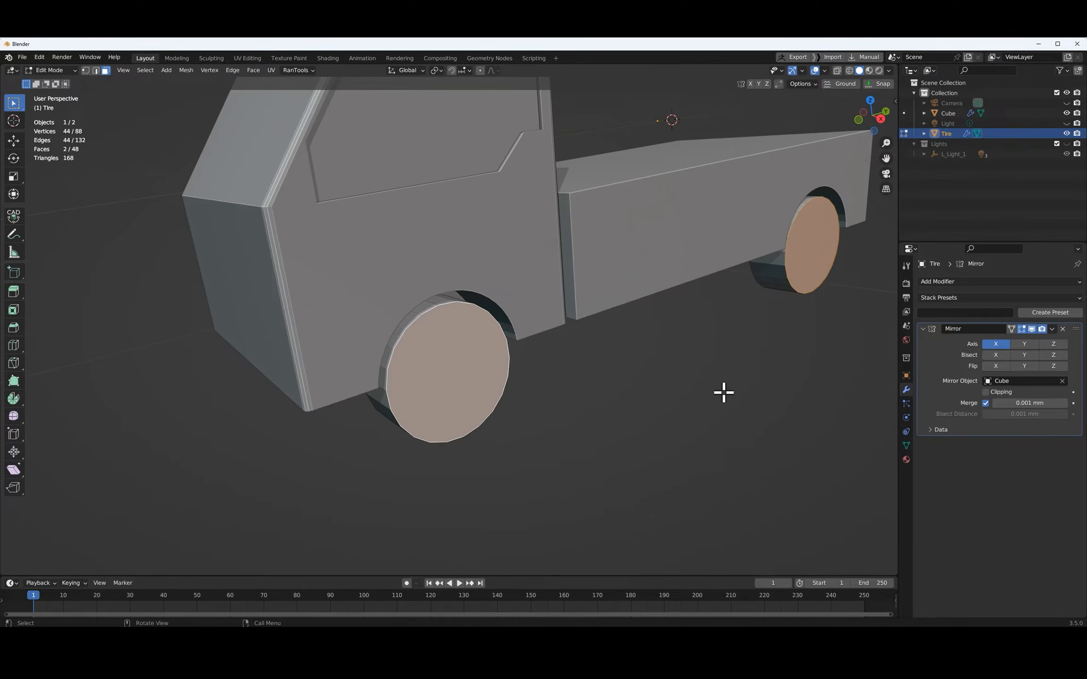
# Inset the outer faces of the front and rear tires by about 135 mm
pyautogui.moveTo(723, 390); pyautogui.dragTo(689, 420, button='middle')
pyautogui.press('i')
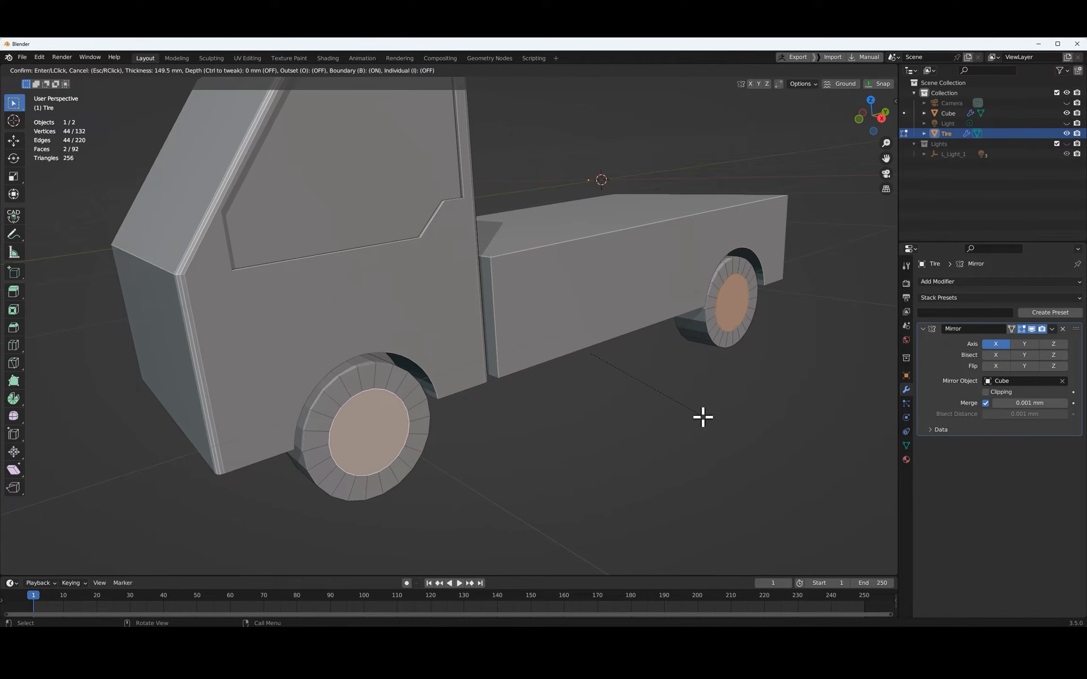
pyautogui.click(705, 419)
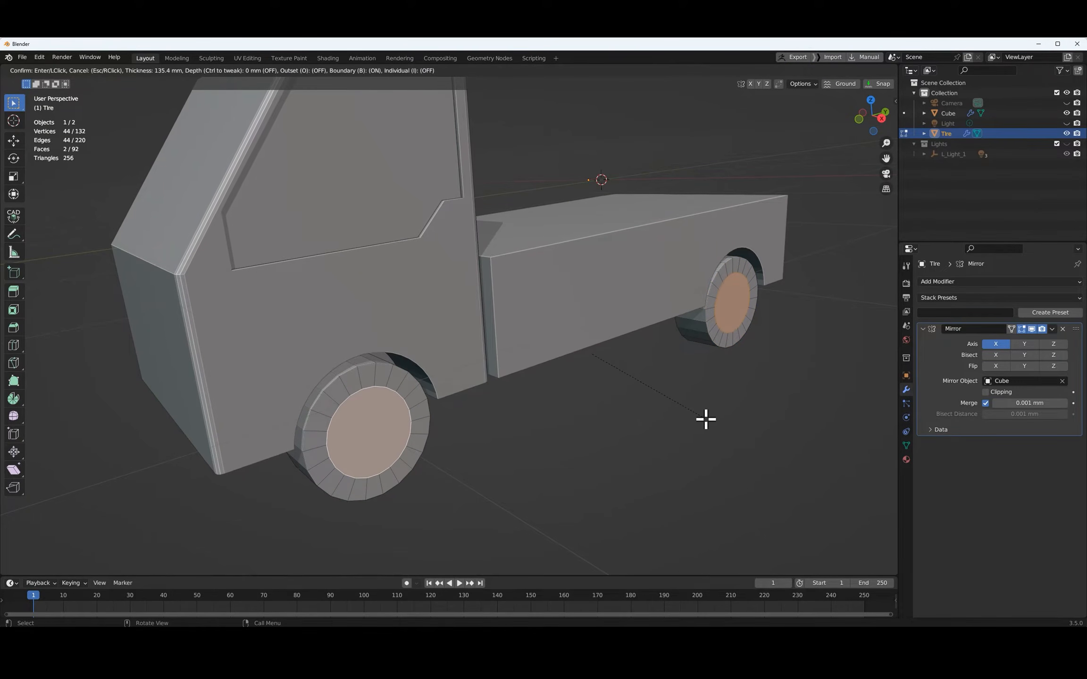
pyautogui.click(686, 415)
pyautogui.moveTo(687, 414); pyautogui.dragTo(553, 398, button='middle')
pyautogui.scroll(1, 649, 411)
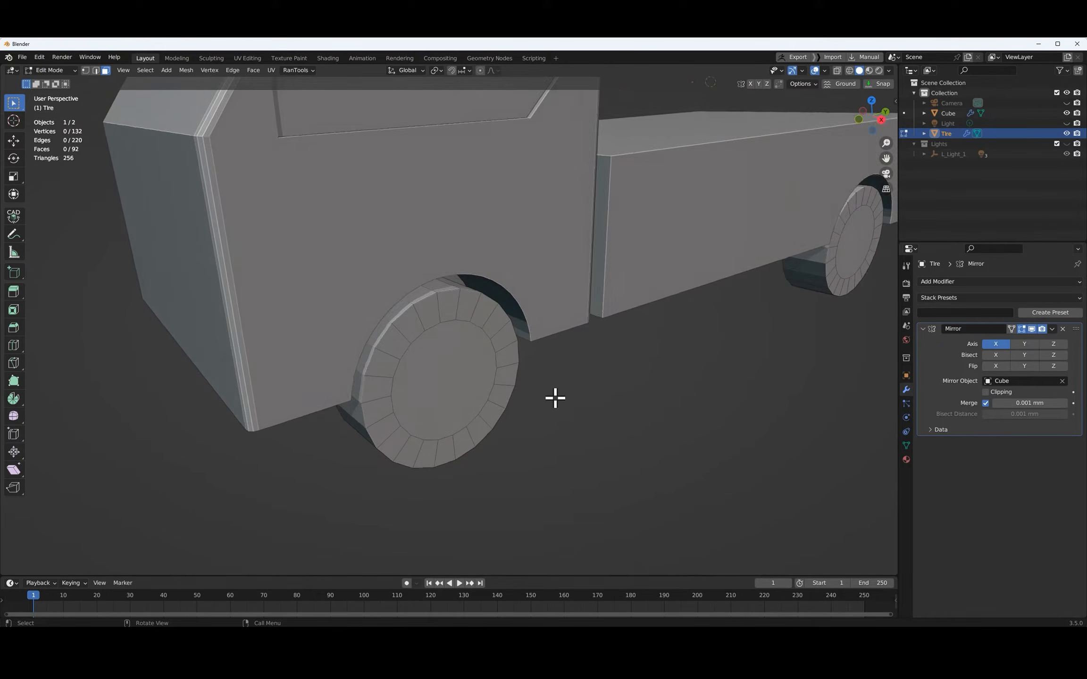
# Inset the inner faces of both tires by 0.0279 mm and extrude them inward by about 0.082 mm
pyautogui.click(465, 347)
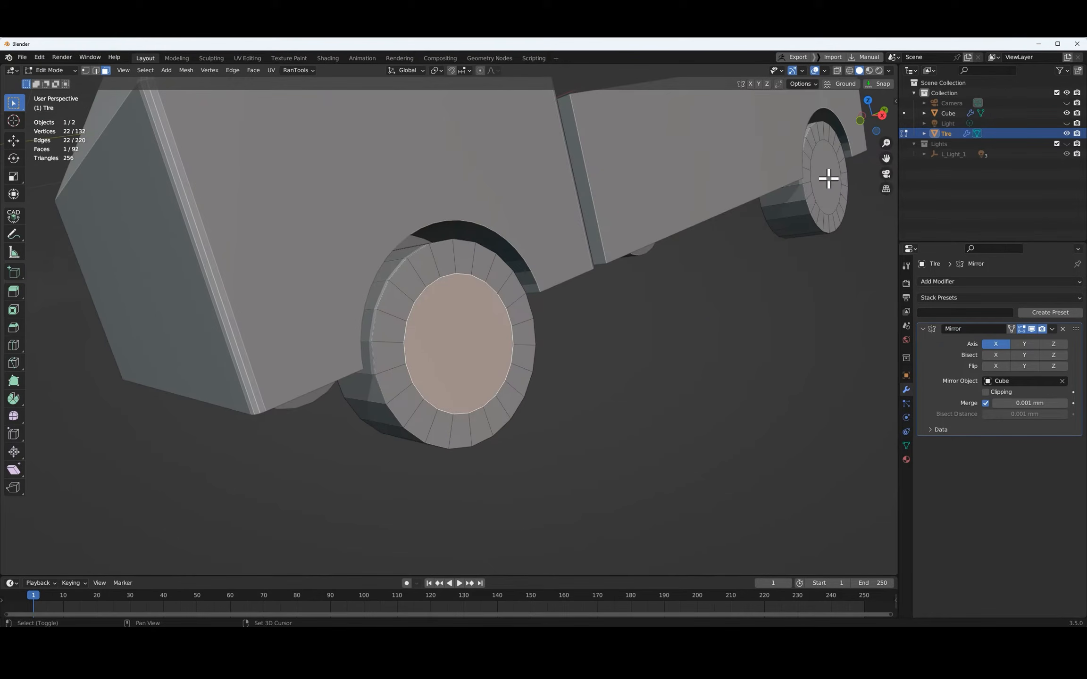
pyautogui.keyDown('shift'); pyautogui.click(829, 178); pyautogui.keyUp('shift')
pyautogui.press('i')
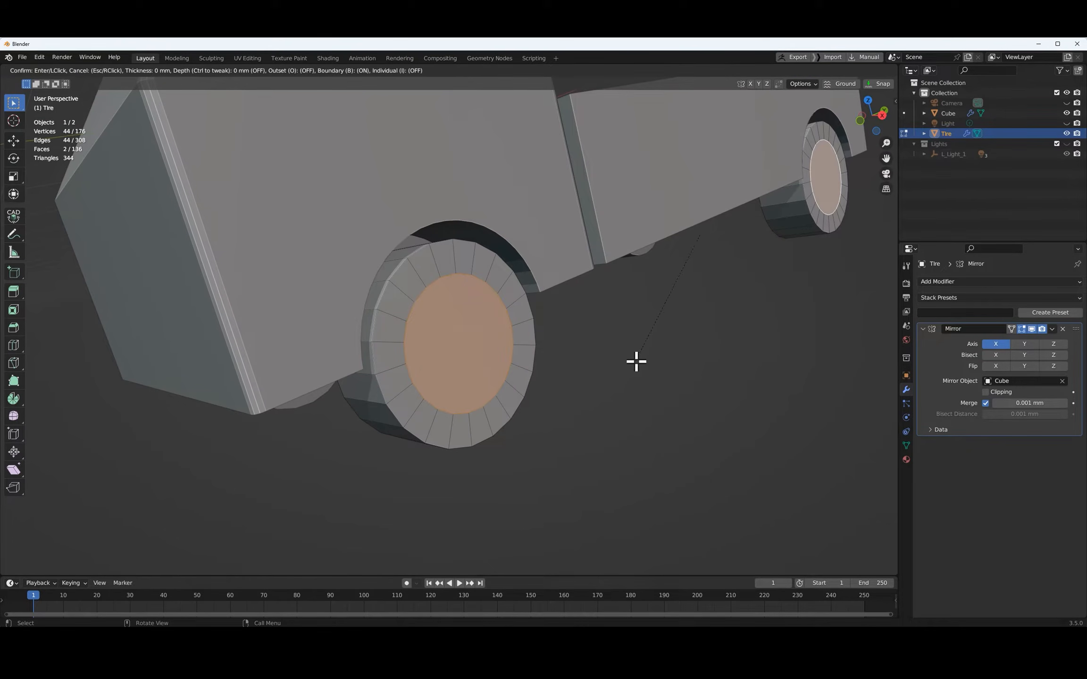
pyautogui.click(734, 330)
pyautogui.press('i')
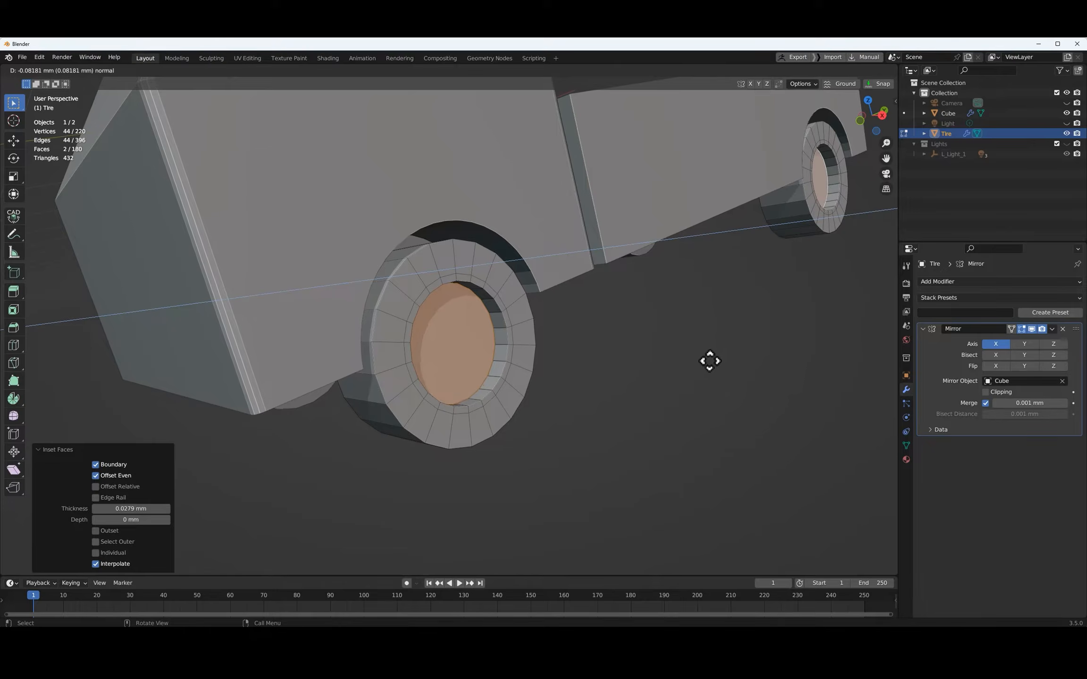
pyautogui.click(712, 361)
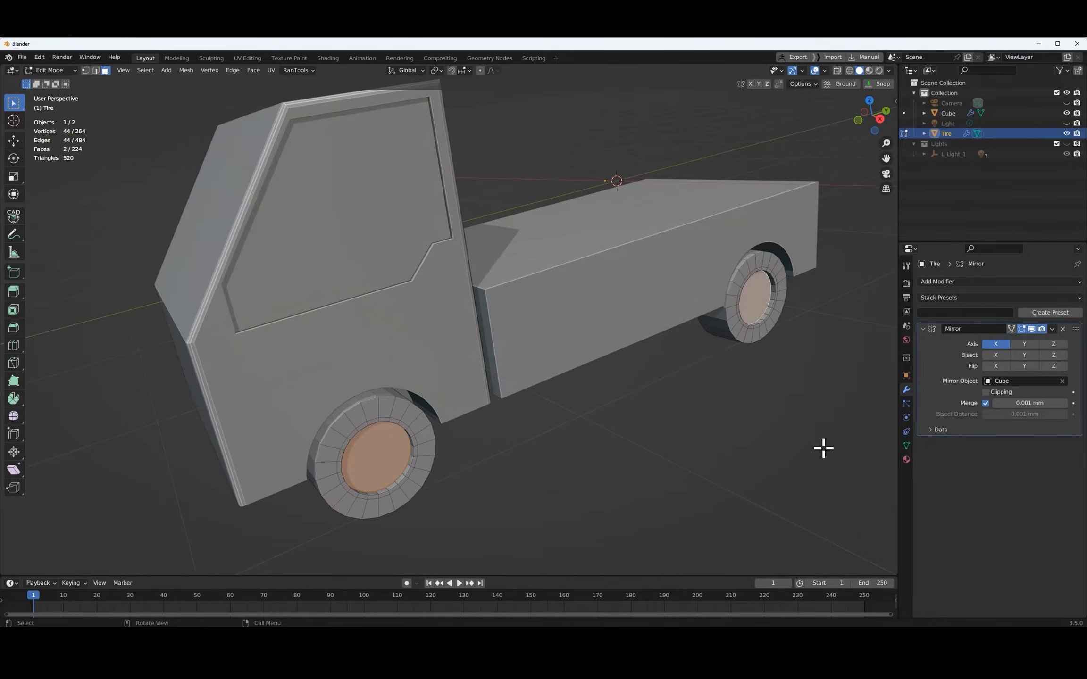
# Raise an inset hub in both tires by extruding it 0.04989 mm along its normal, and bevel the tire edges
pyautogui.press('e')
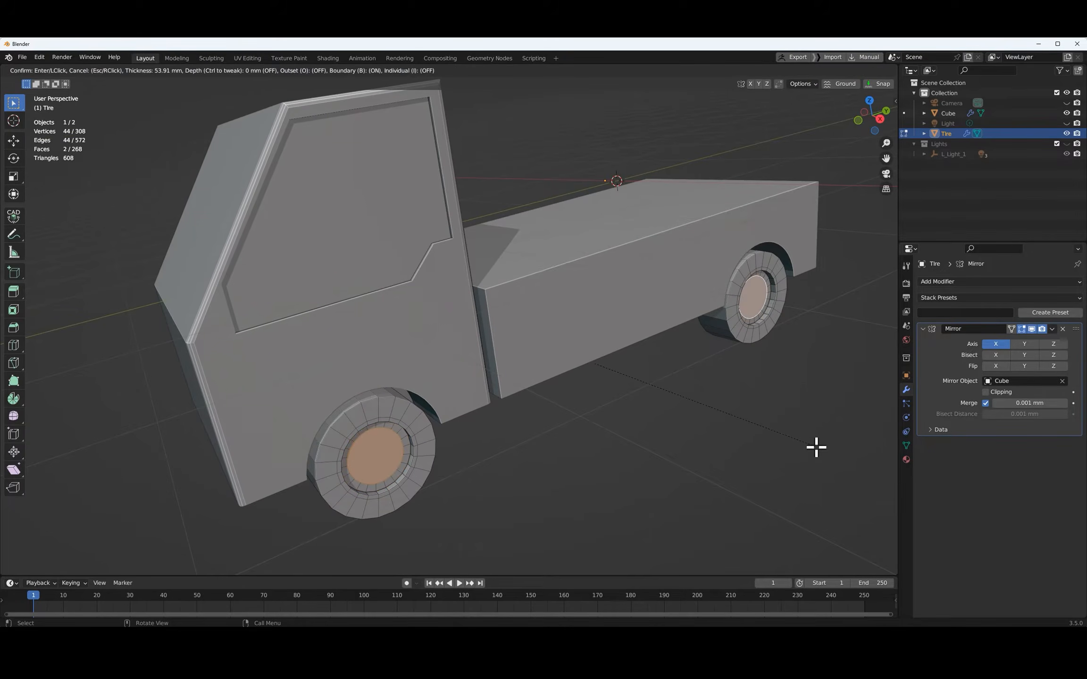
pyautogui.click(807, 450)
pyautogui.moveTo(769, 448); pyautogui.dragTo(558, 441, button='middle')
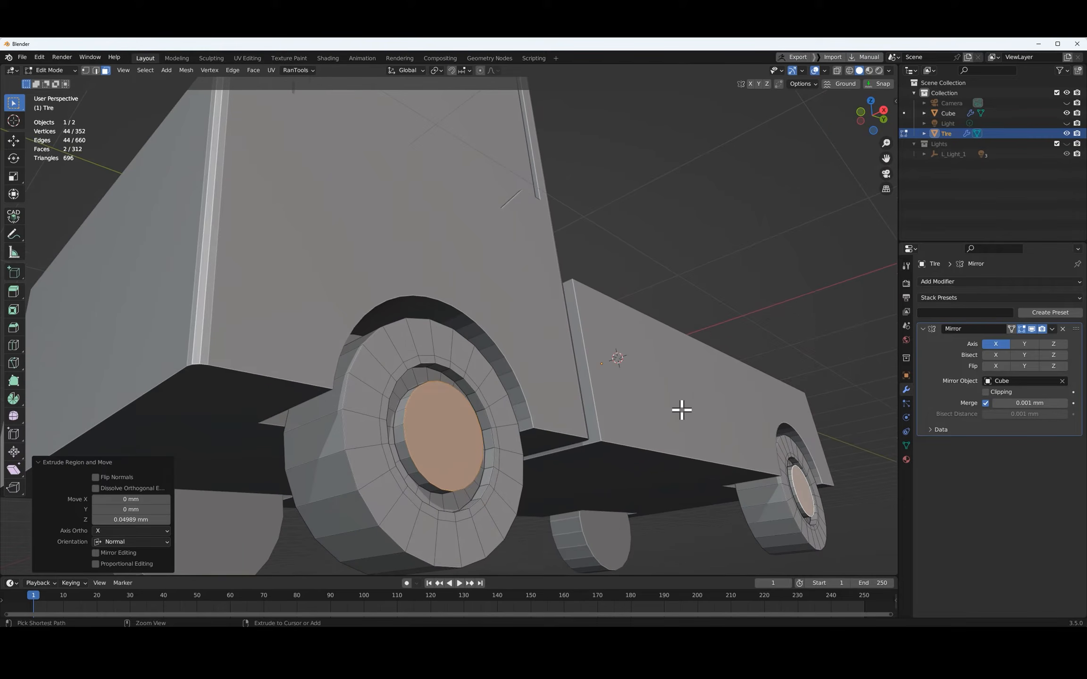
pyautogui.hotkey('ctrl', 'b')
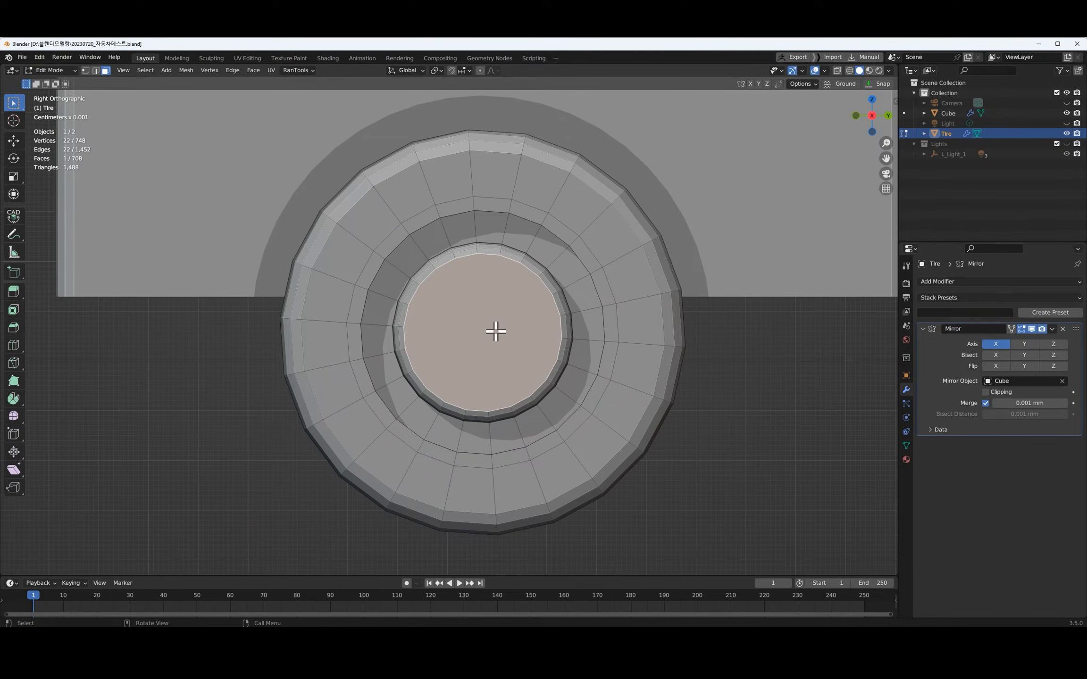
# Start Grid Modeler on the front tire's hub face, draw a small 47-edge circle at its centre, and enter selection mode
pyautogui.press('q')
pyautogui.click(495, 331)
pyautogui.keyDown('alt'); pyautogui.scroll(5, 491, 300); pyautogui.keyUp('alt')
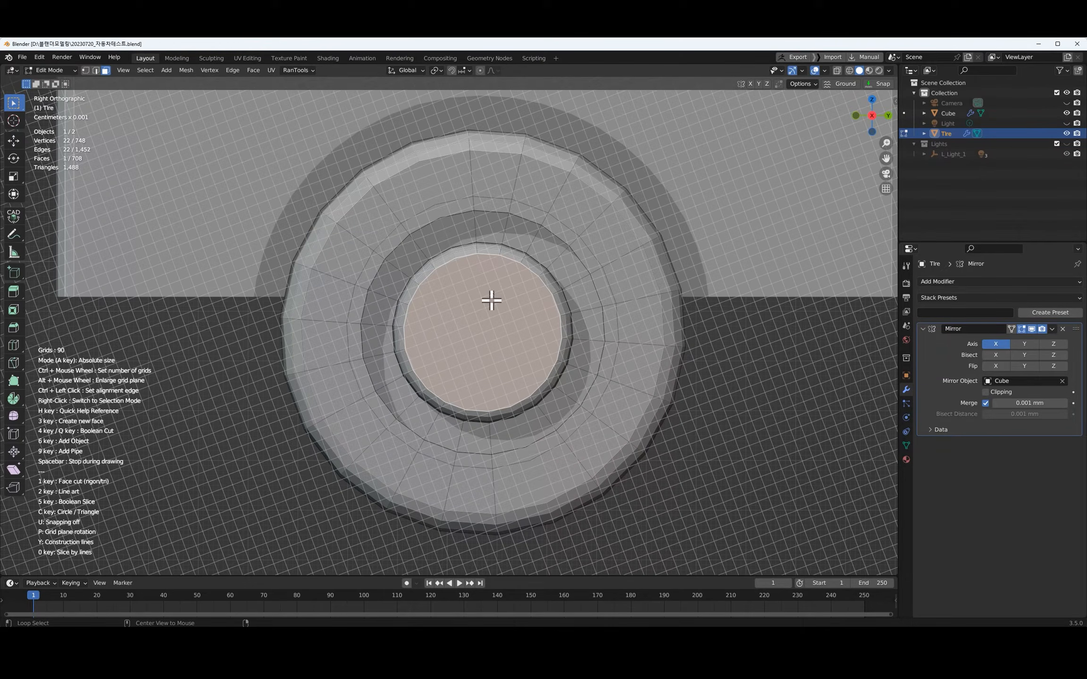
pyautogui.scroll(-2, 492, 301)
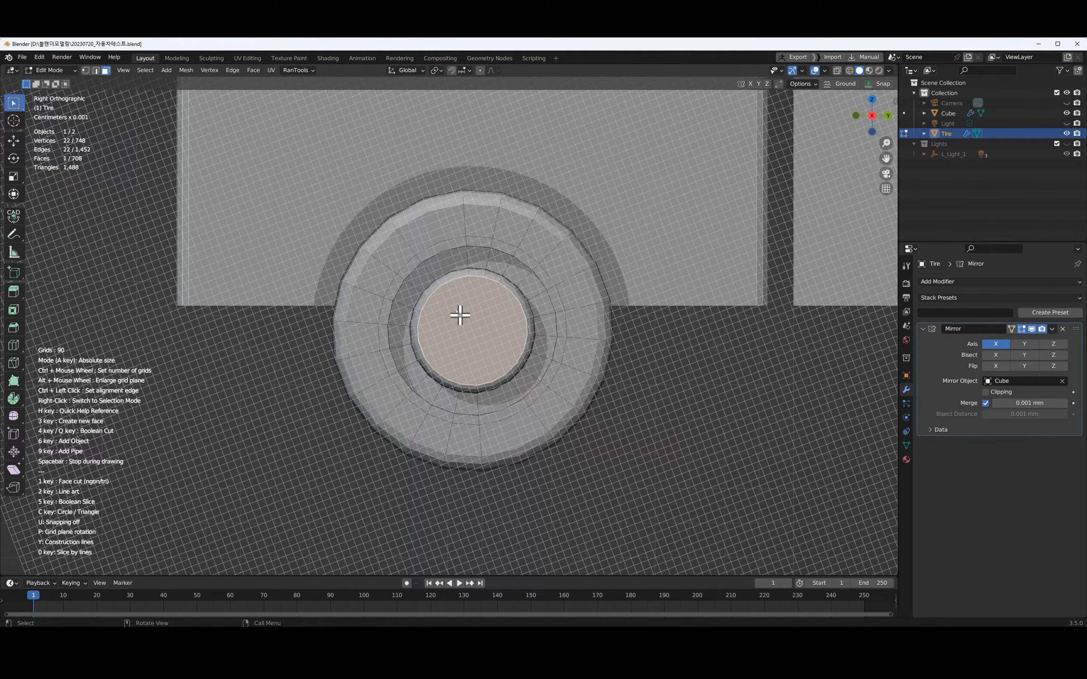
pyautogui.scroll(3, 460, 316)
pyautogui.press('c')
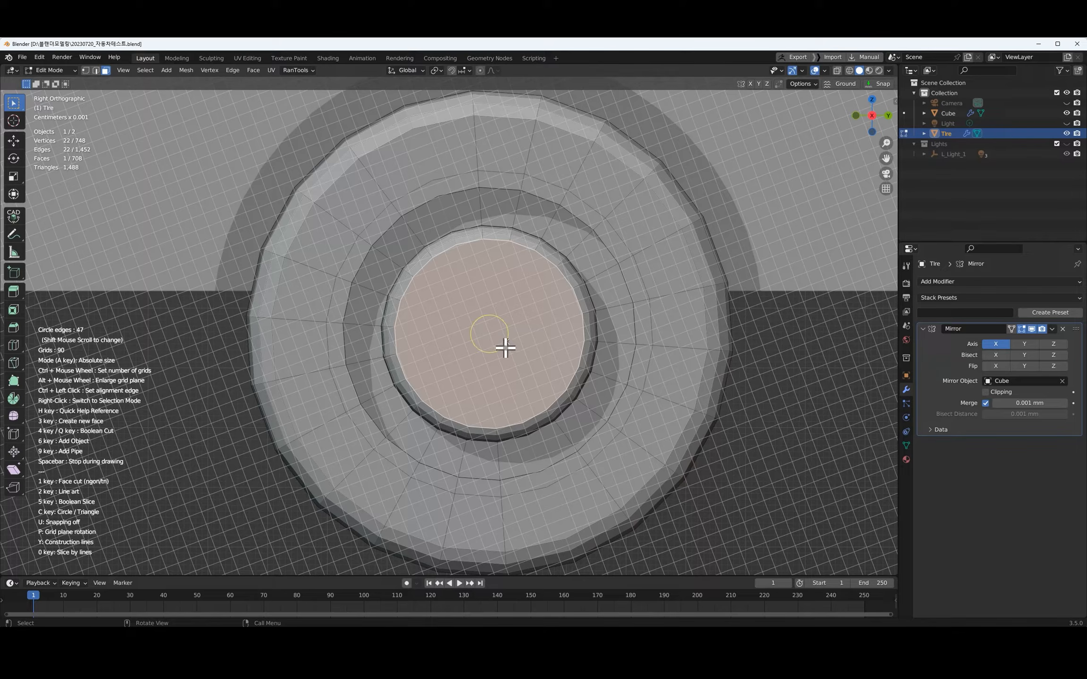
pyautogui.rightClick(501, 346)
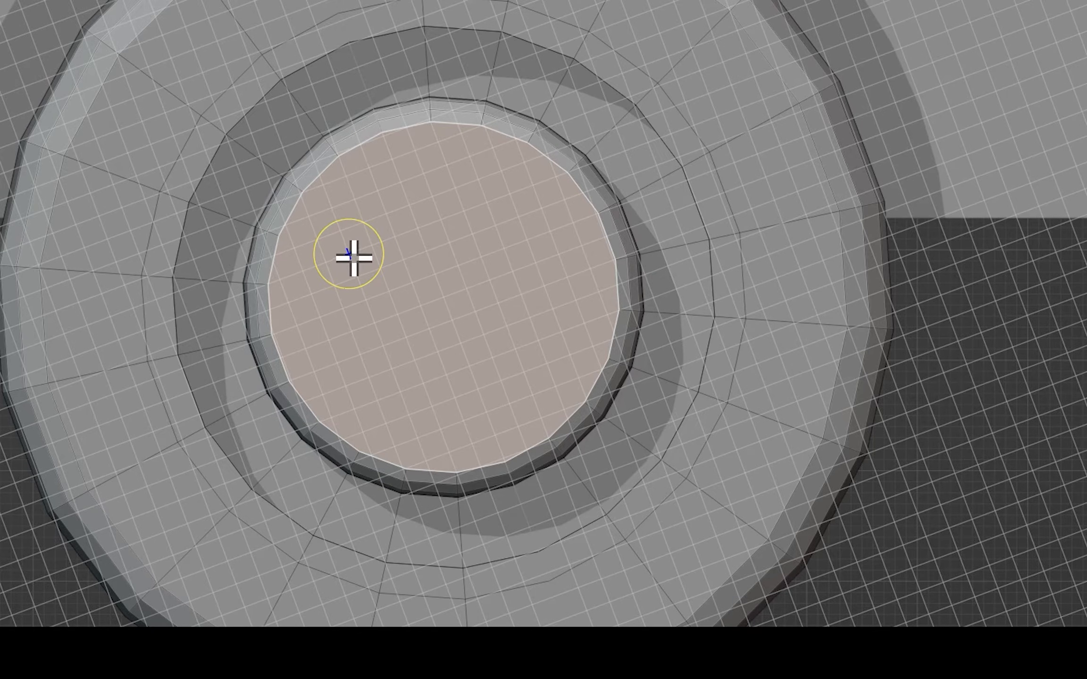
# Array the small off-centre circle in circle mode to make six circles around the hub's centre
pyautogui.click(445, 303)
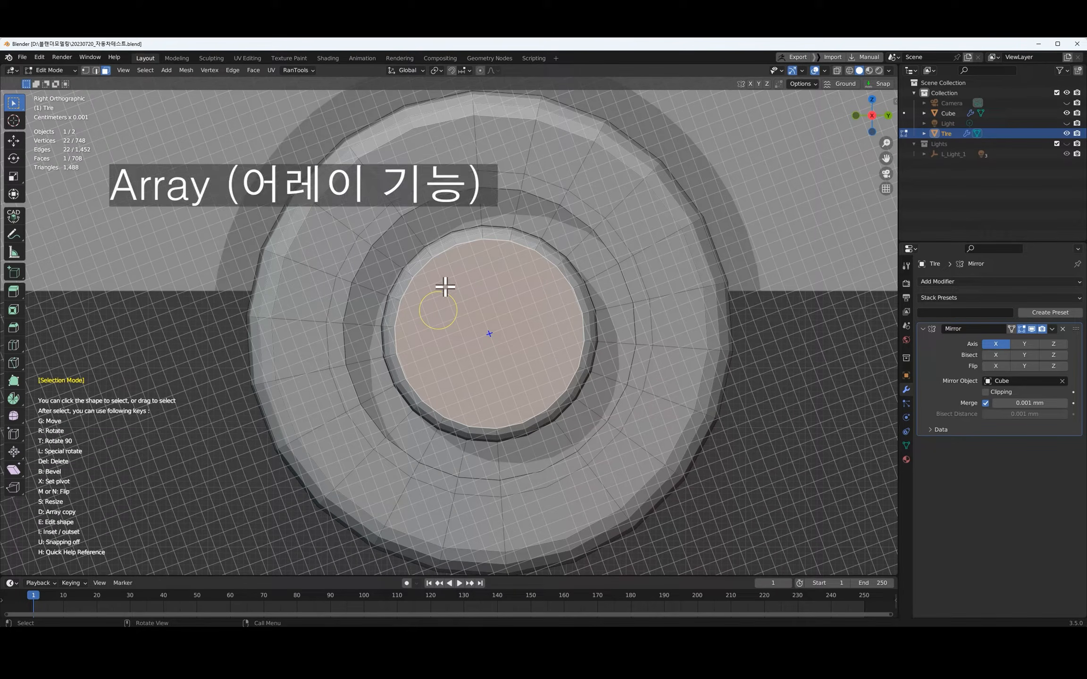
pyautogui.press('d')
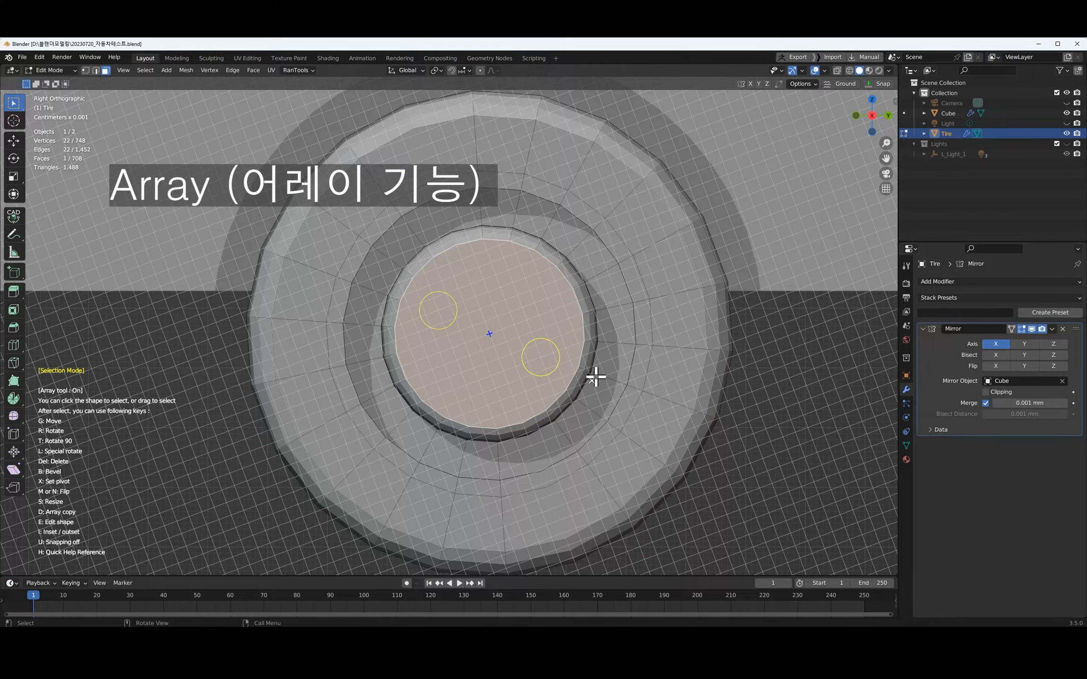
pyautogui.press('c')
pyautogui.scroll(2, 506, 342)
pyautogui.scroll(-2, 506, 342)
pyautogui.scroll(5, 506, 342)
pyautogui.scroll(-4, 506, 342)
pyautogui.scroll(2, 506, 342)
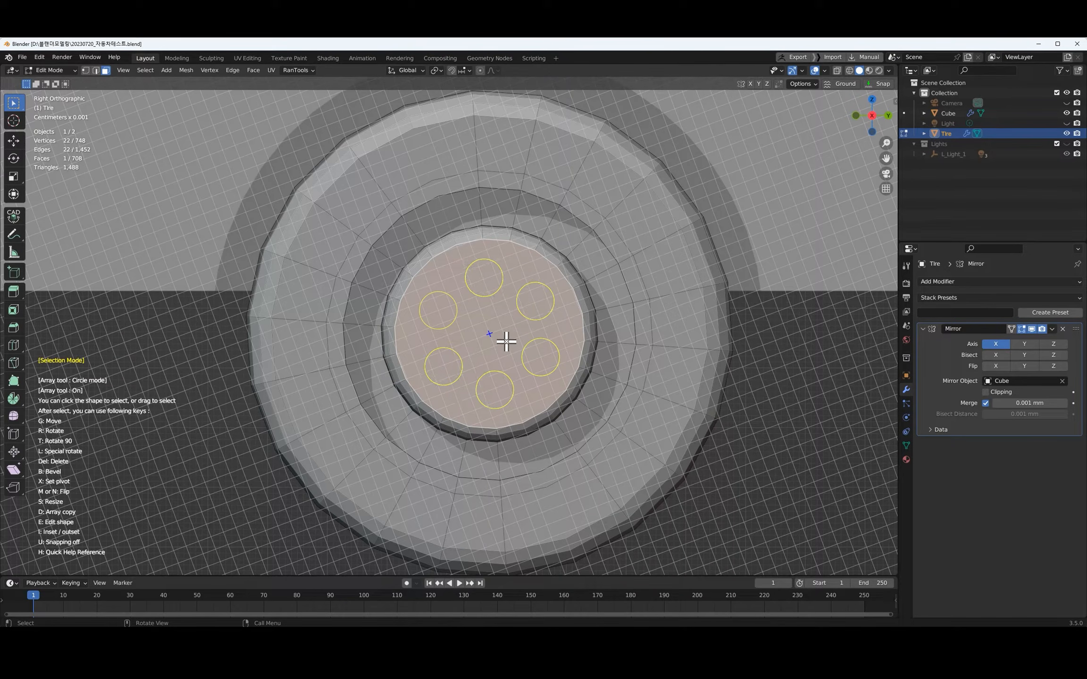
pyautogui.click(507, 341)
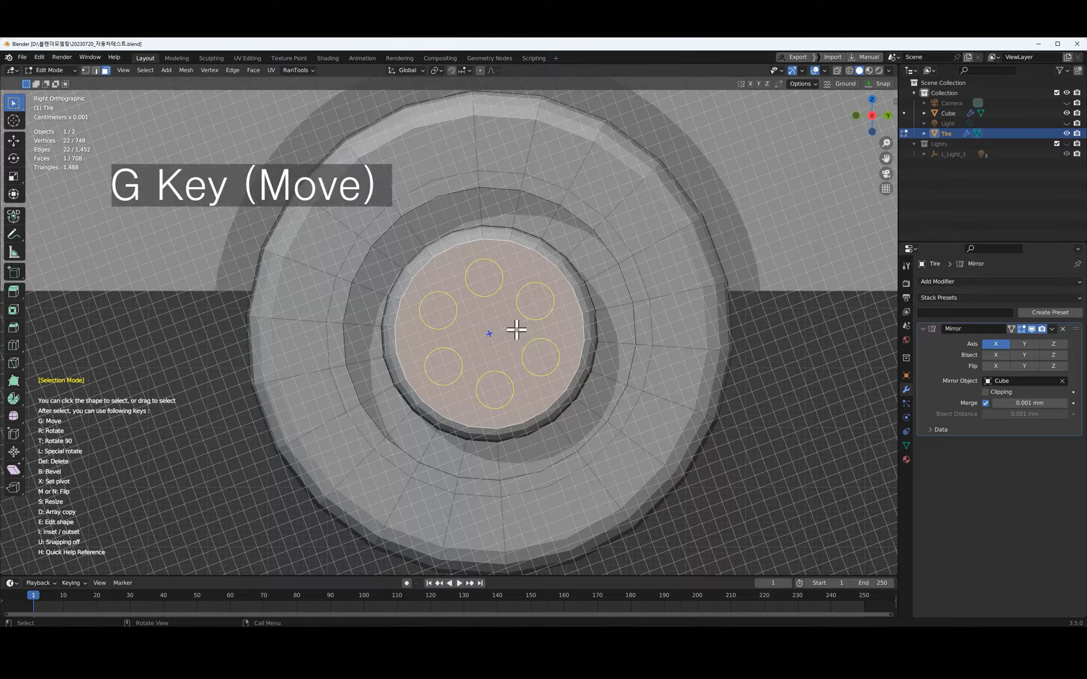
# Move the six circles slightly with snapping disabled to centre them on the hub face
pyautogui.press('g')
pyautogui.press('u')
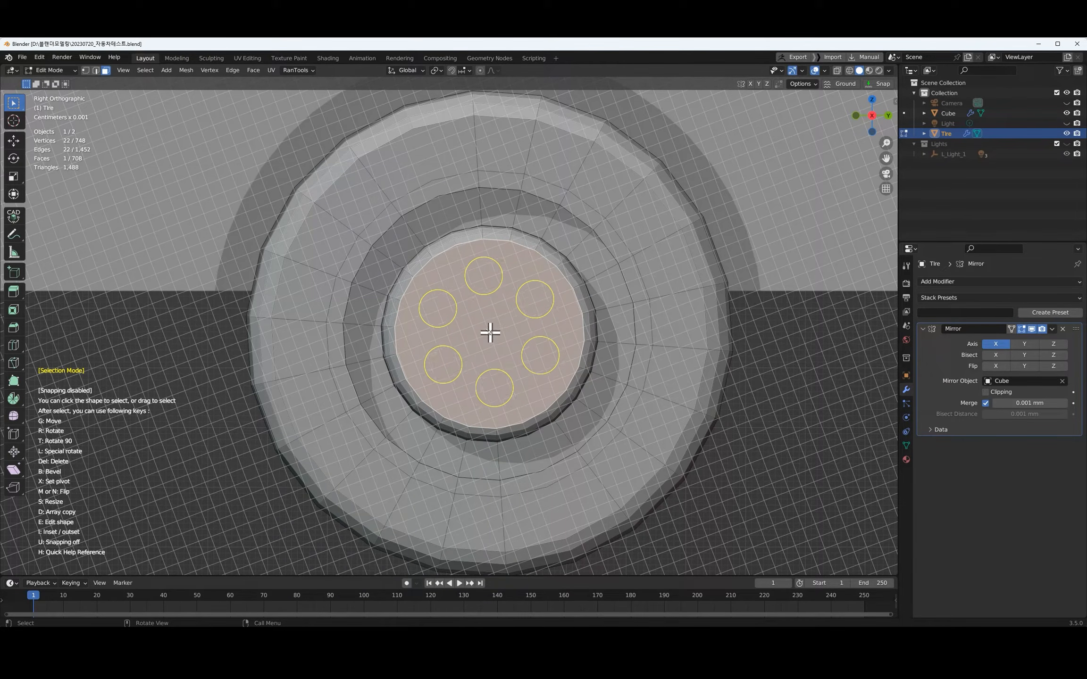
# Copy the group of six circles from the front tire's hub onto the rear tire's hub with the Array copy tool
pyautogui.scroll(-8, 552, 333)
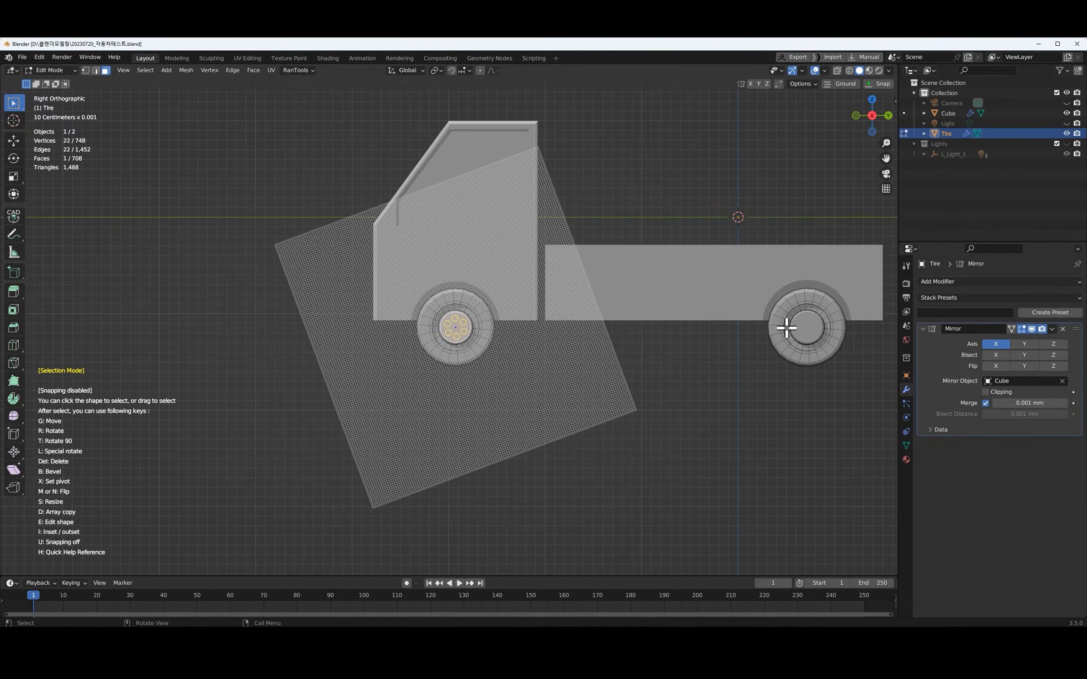
pyautogui.press('d')
pyautogui.scroll(2, 549, 334)
pyautogui.press('d')
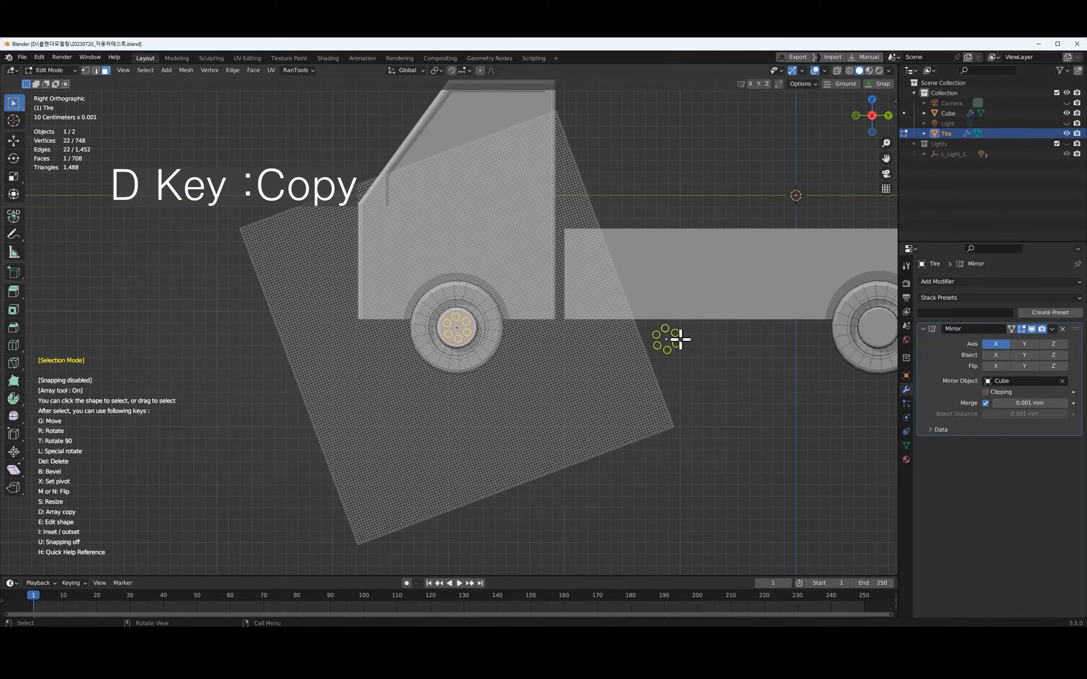
pyautogui.click(878, 327)
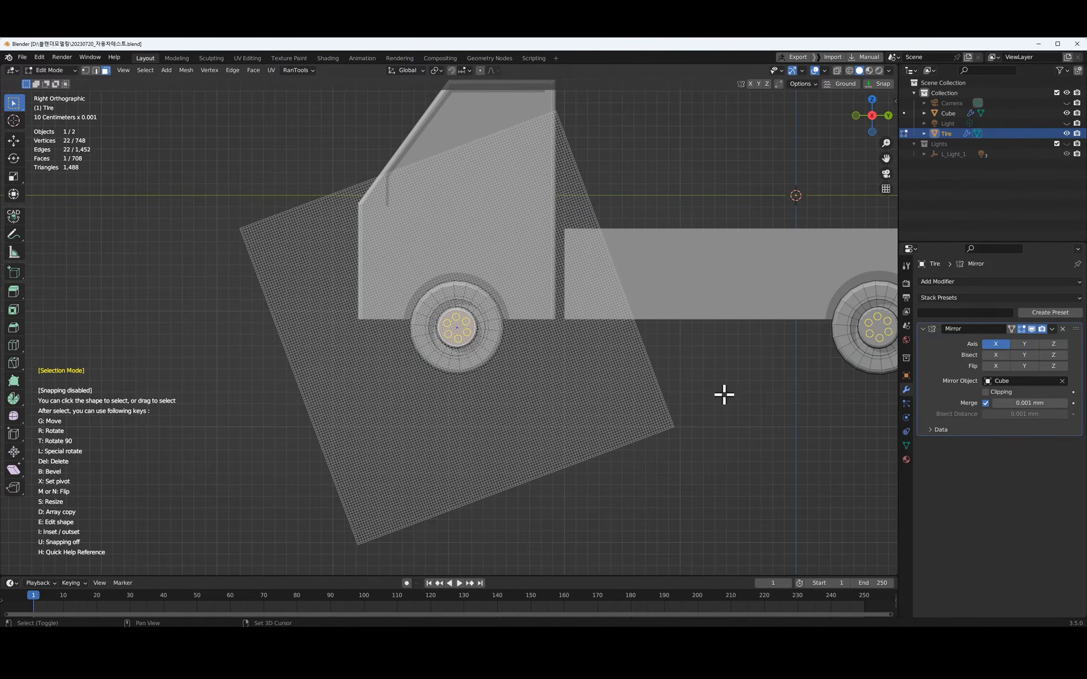
# Boolean-cut the circles into both hubs and set the cut depth to 0.76
pyautogui.scroll(-2, 575, 395)
pyautogui.moveTo(575, 395); pyautogui.dragTo(638, 420, button='middle')
pyautogui.scroll(6, 588, 424)
pyautogui.moveTo(550, 444); pyautogui.dragTo(680, 382, button='middle')
pyautogui.press('Return')
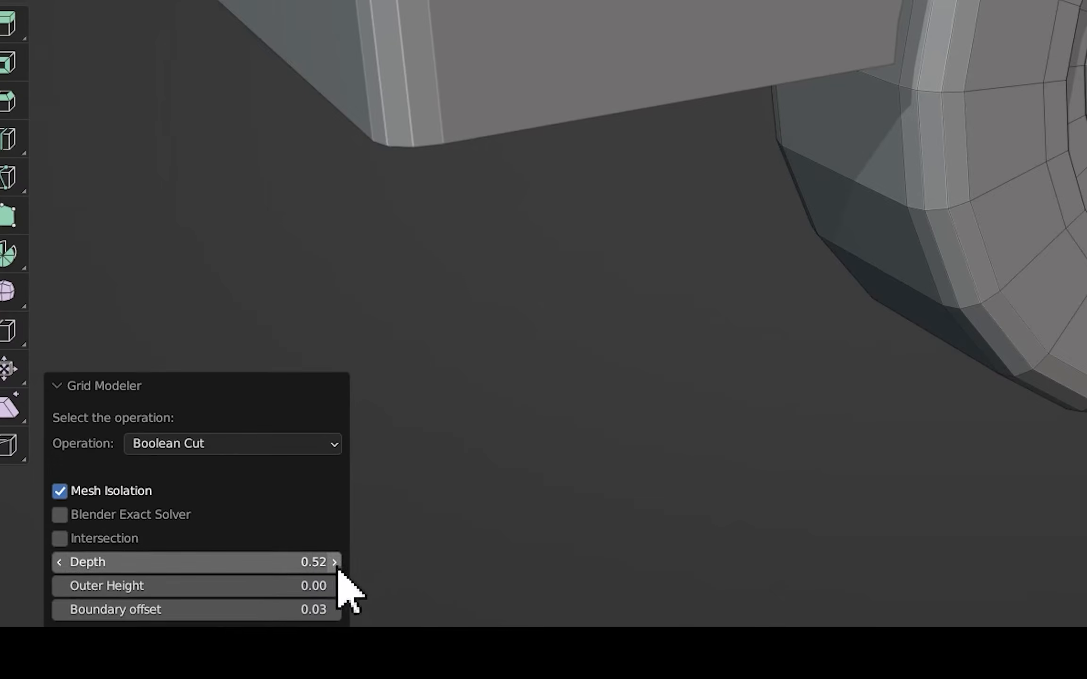
pyautogui.moveTo(169, 545); pyautogui.dragTo(434, 397)
pyautogui.moveTo(907, 252)
pyautogui.mouseDown()
pyautogui.moveTo(883, 250)
pyautogui.moveTo(904, 257)
pyautogui.mouseUp()
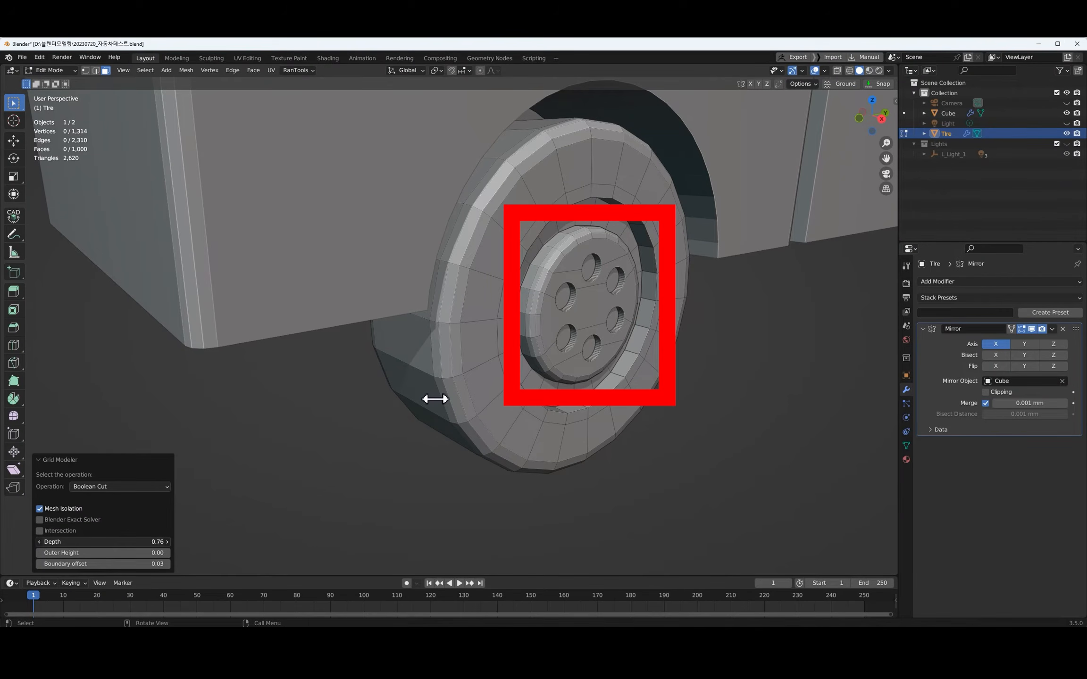
pyautogui.moveTo(435, 399); pyautogui.dragTo(435, 400)
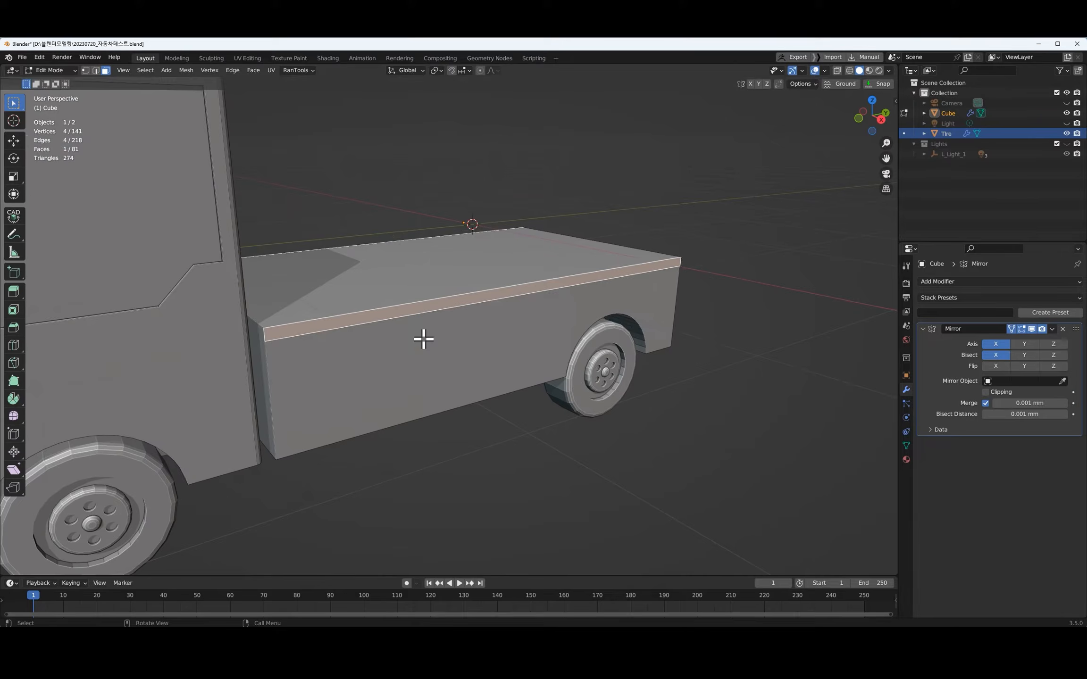
# Extrude the cargo bed's side rim outward and sink the inset bed floor about 0.1282 mm
pyautogui.press('e')
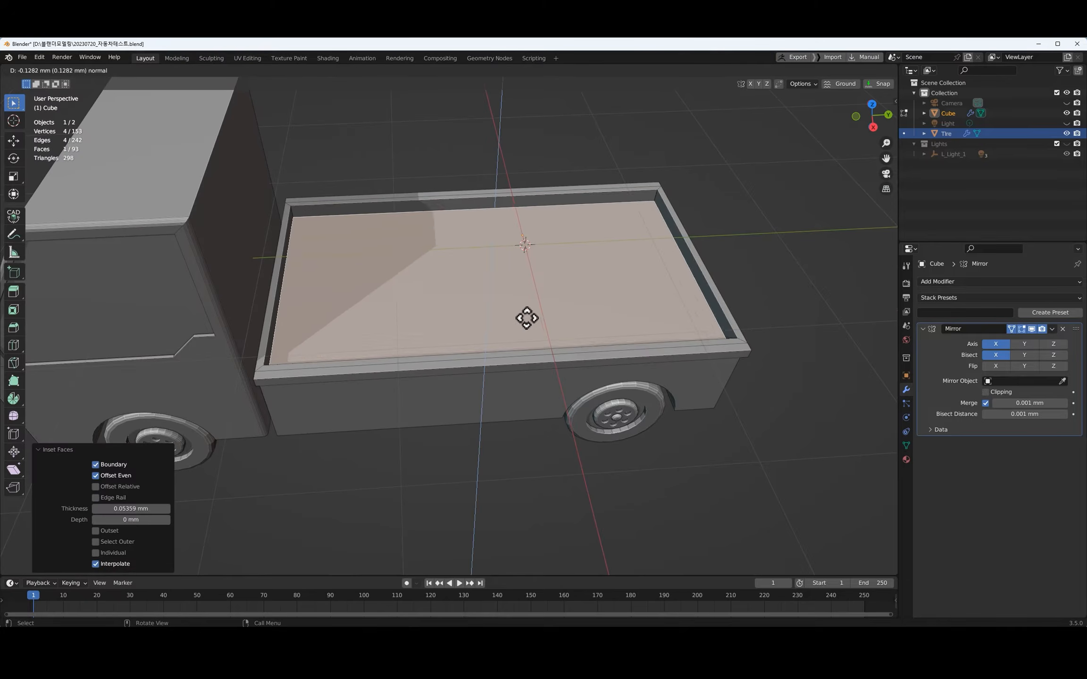
pyautogui.click(526, 318)
# Start Grid Modeler on the bed's side rim, enlarge the grid, and draw a rail outline rising from the rim to about cab-roof height
pyautogui.press('KP_3')
pyautogui.keyDown('alt'); pyautogui.scroll(2, 410, 312); pyautogui.keyUp('alt')
pyautogui.scroll(-3, 389, 293)
pyautogui.keyDown('shift'); pyautogui.moveTo(414, 268); pyautogui.dragTo(393, 301, button='middle'); pyautogui.keyUp('shift')
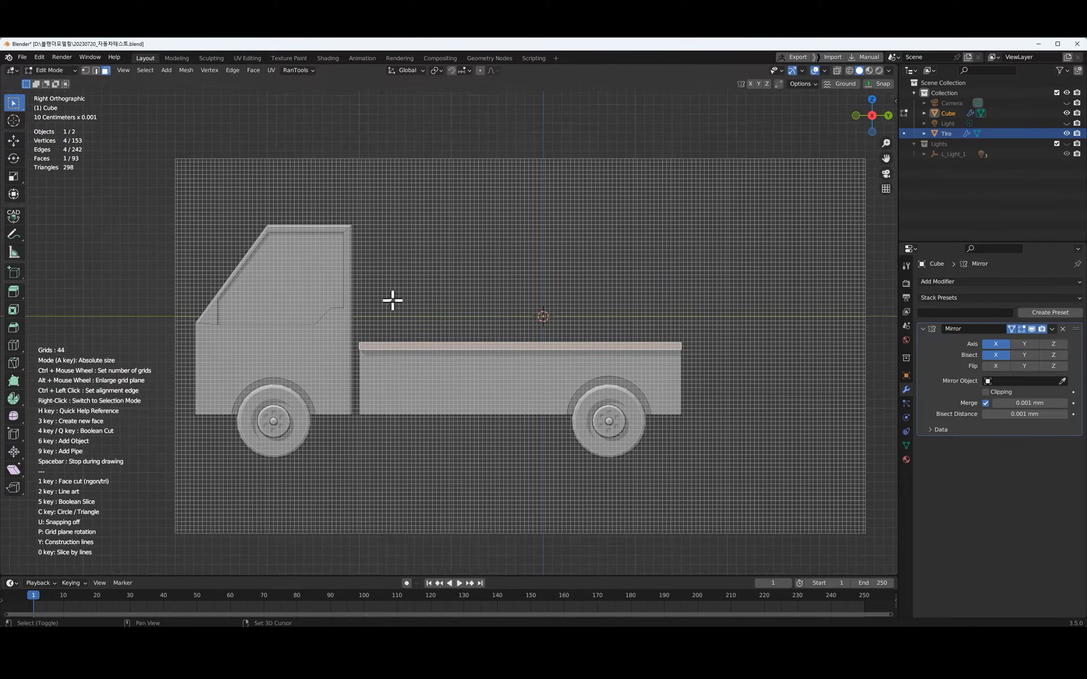
pyautogui.scroll(2, 392, 301)
pyautogui.click(329, 349)
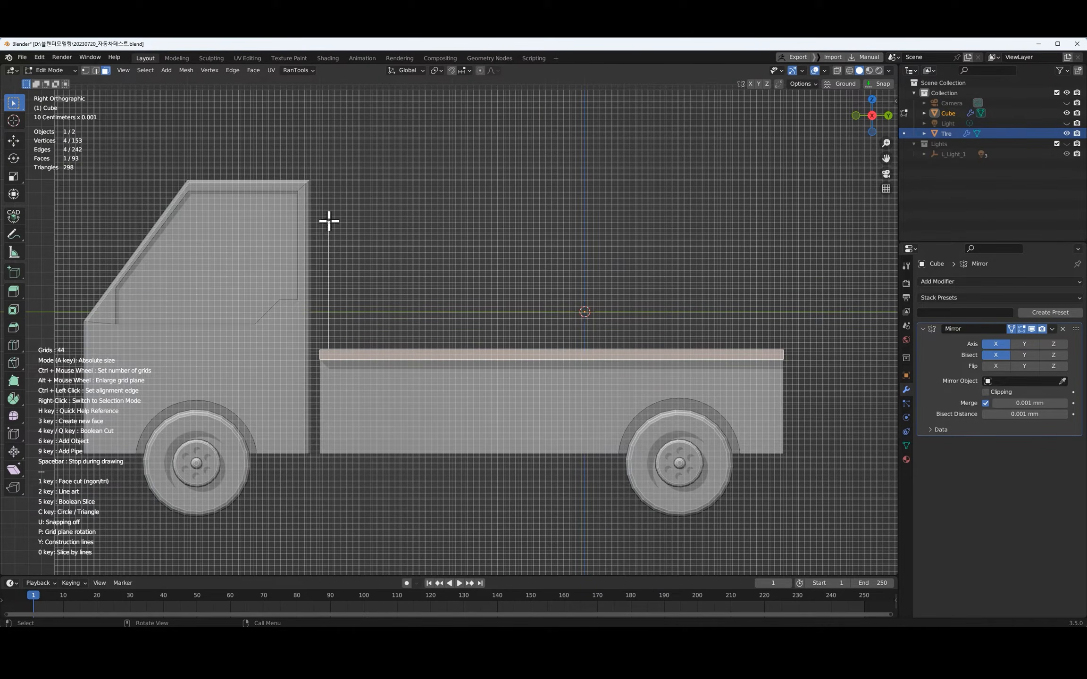
pyautogui.click(328, 187)
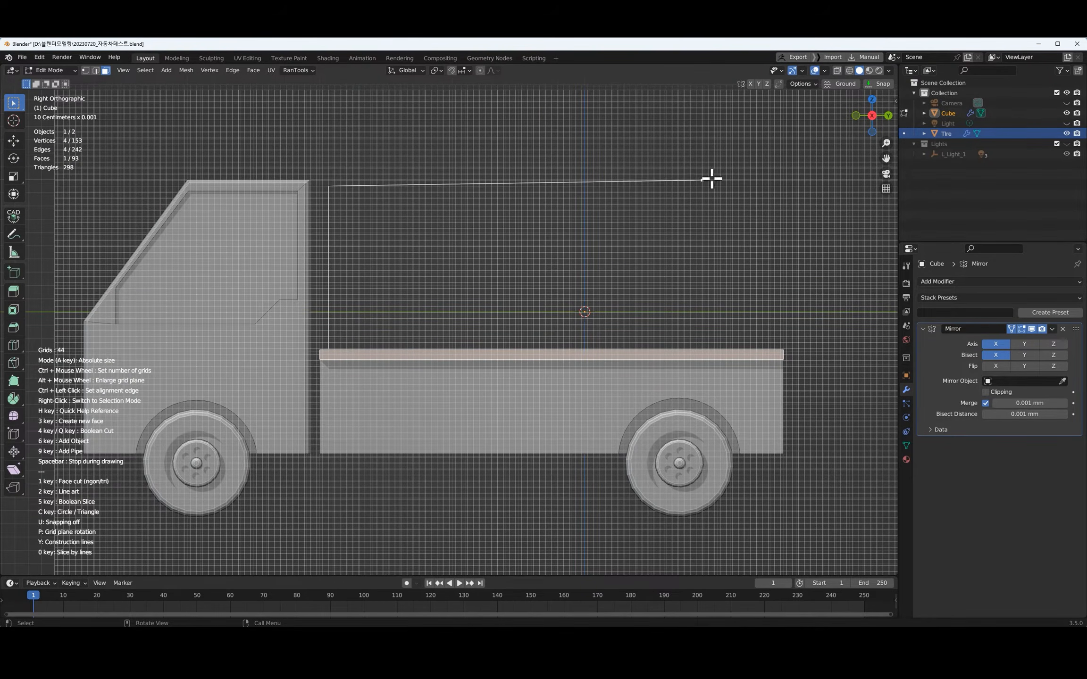
pyautogui.click(775, 181)
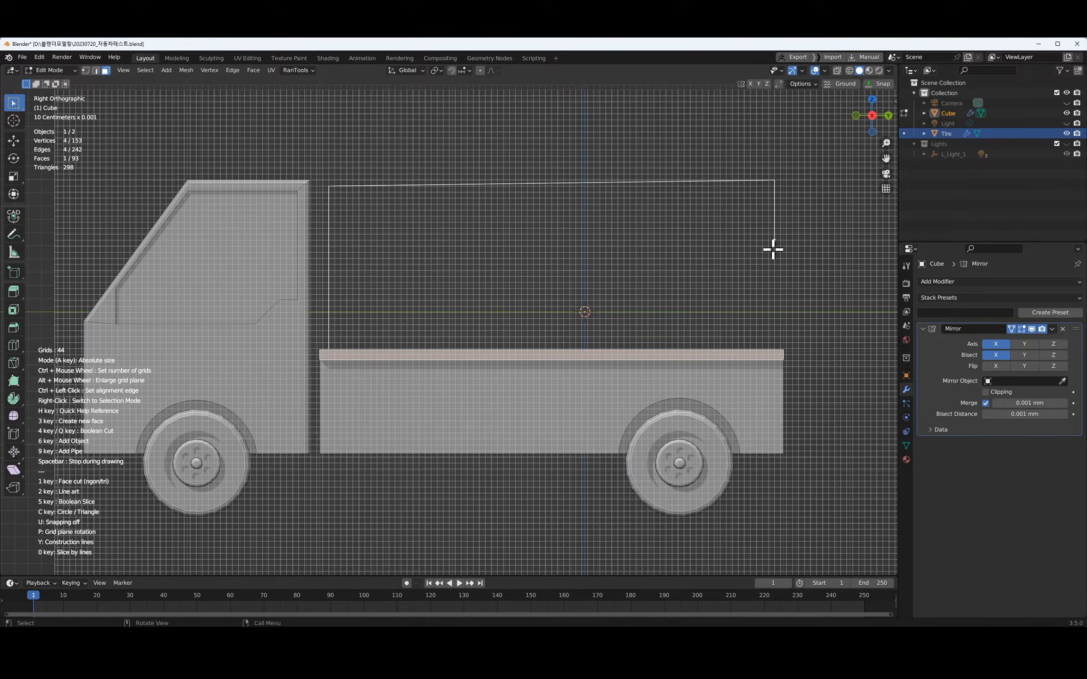
pyautogui.click(775, 350)
pyautogui.press('space')
# Rotate the grid plane across the bed and draw a crossbar line over to the opposite side and down to its rim
pyautogui.moveTo(633, 284)
pyautogui.mouseDown(button='middle')
pyautogui.moveTo(620, 289)
pyautogui.moveTo(635, 317)
pyautogui.mouseUp(button='middle')
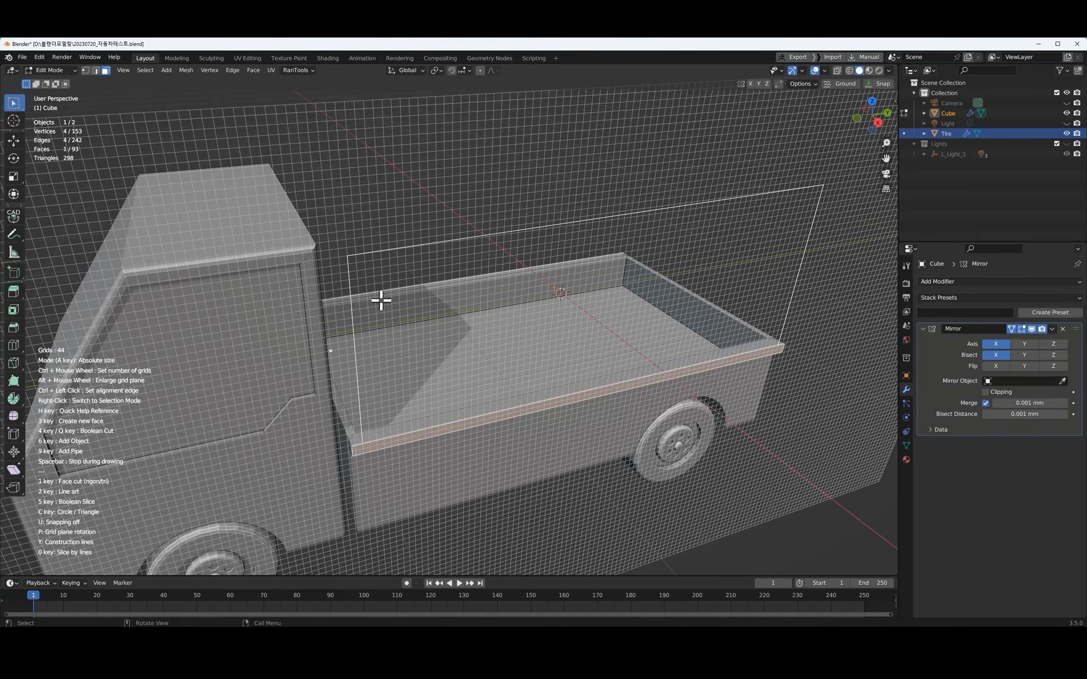
pyautogui.moveTo(778, 366); pyautogui.dragTo(517, 398, button='middle')
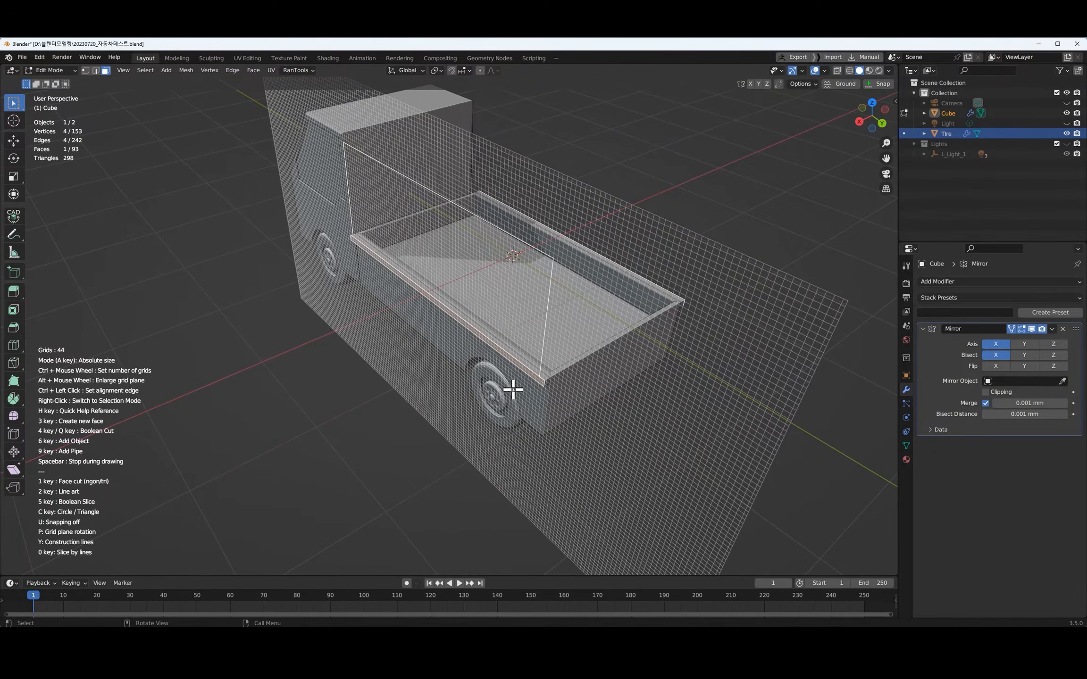
pyautogui.press('p')
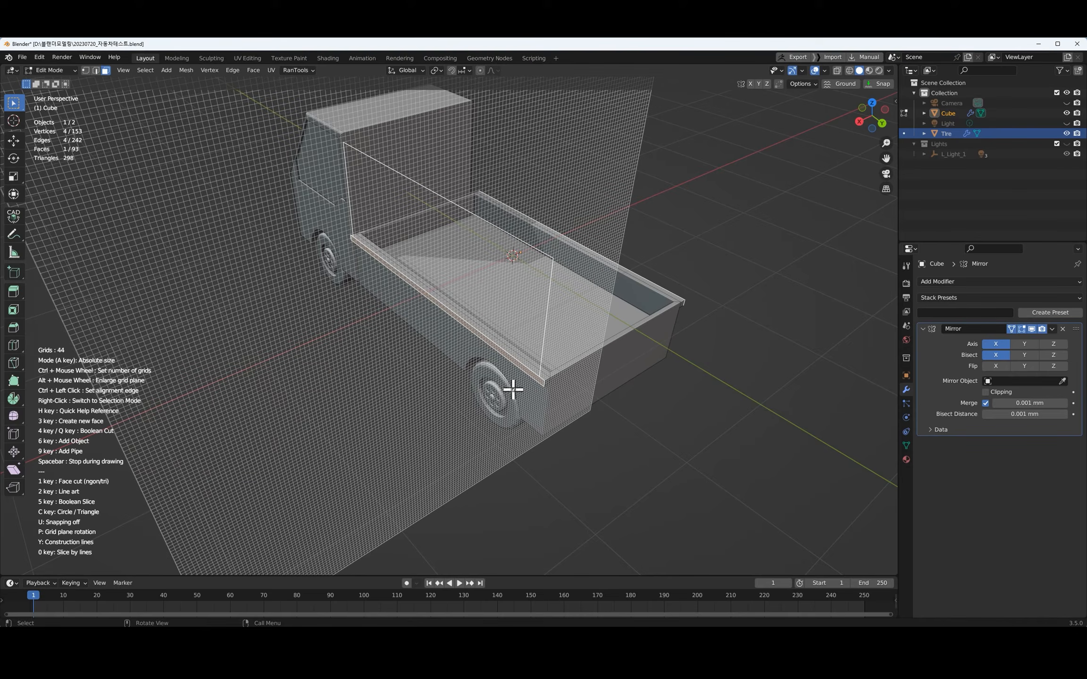
pyautogui.moveTo(715, 267); pyautogui.dragTo(626, 291, button='middle')
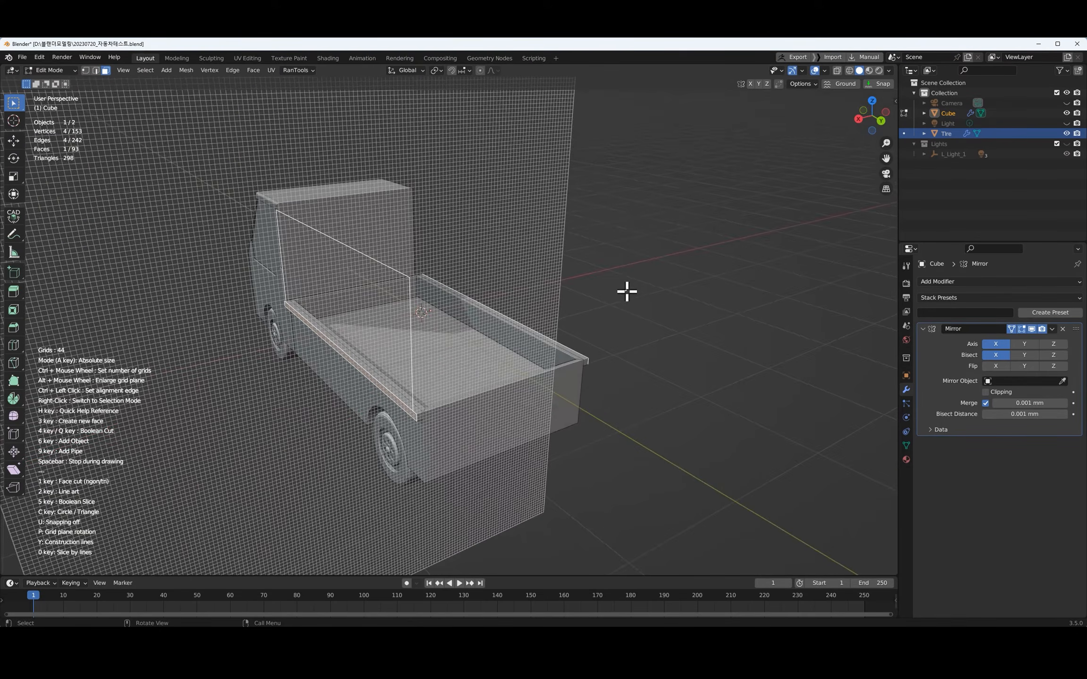
pyautogui.press('ctrl+KP_1')
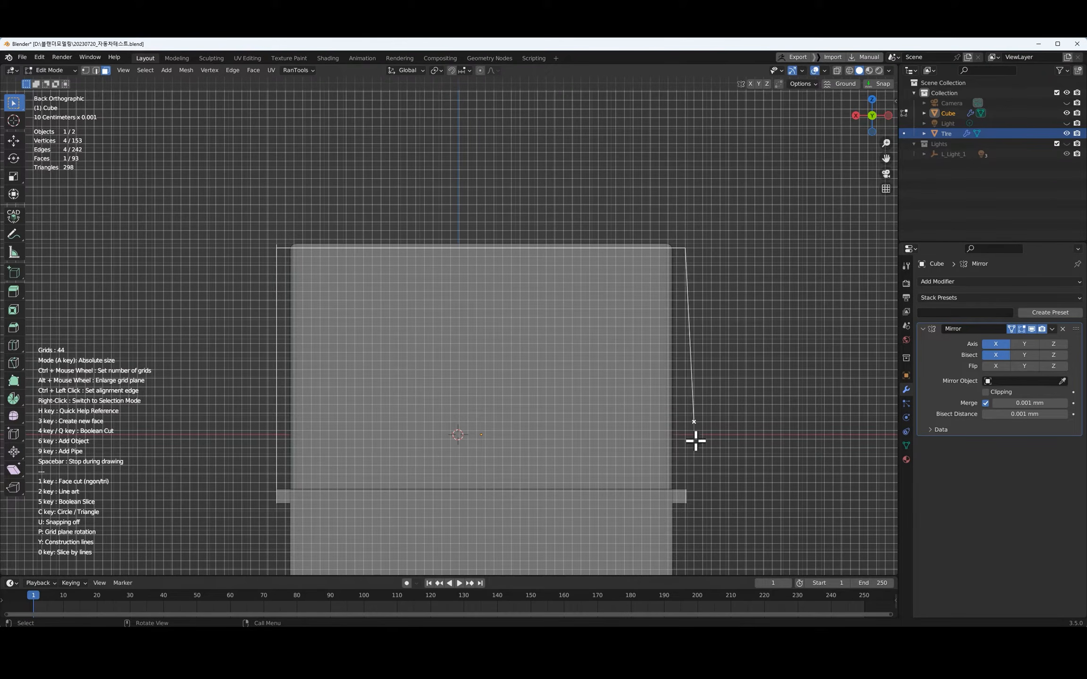
# Turn the drawn rail outlines into pipes with Edge Pipe, using edges bevel 4, bevel width 0.10 and pipe thickness 3
pyautogui.moveTo(750, 367); pyautogui.dragTo(711, 371, button='middle')
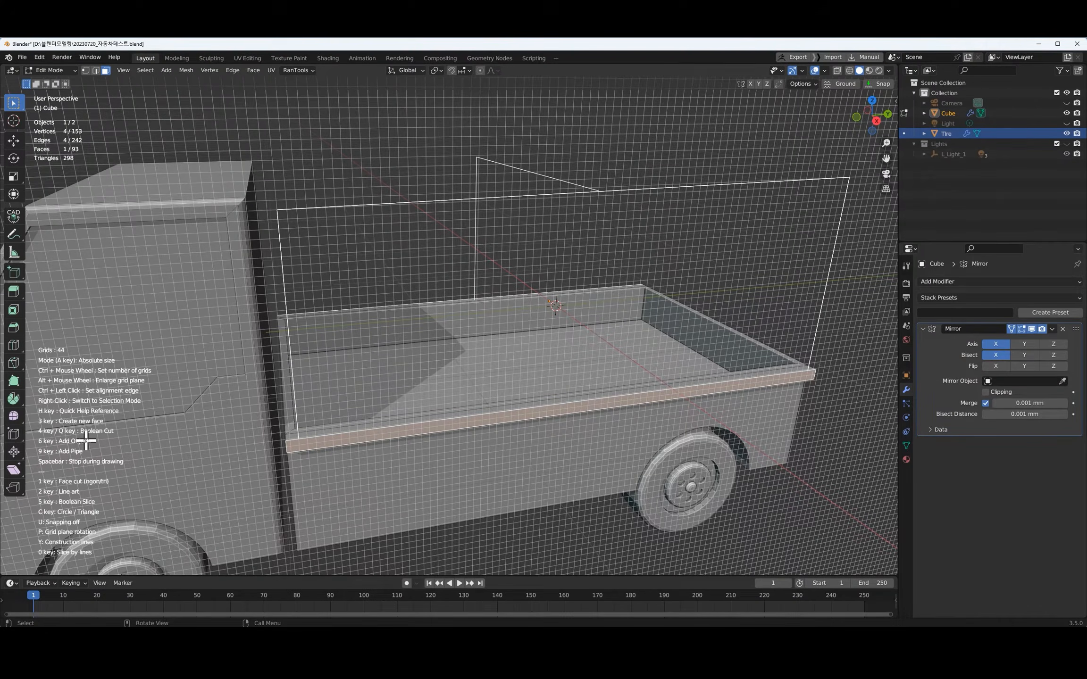
pyautogui.press('9')
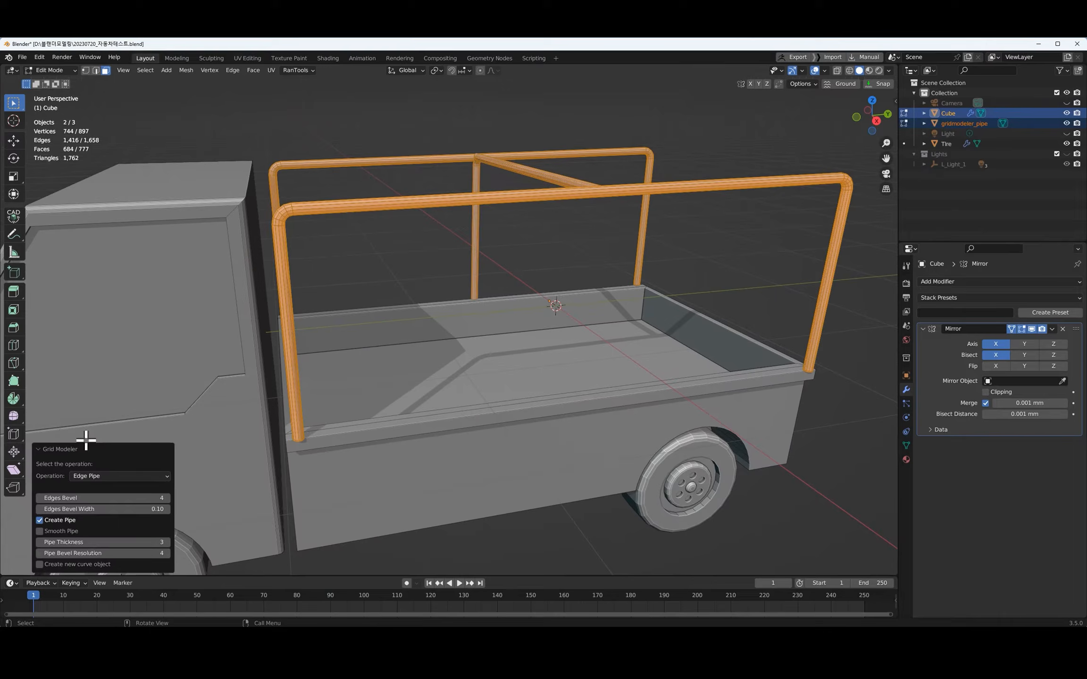
pyautogui.scroll(-6, 347, 400)
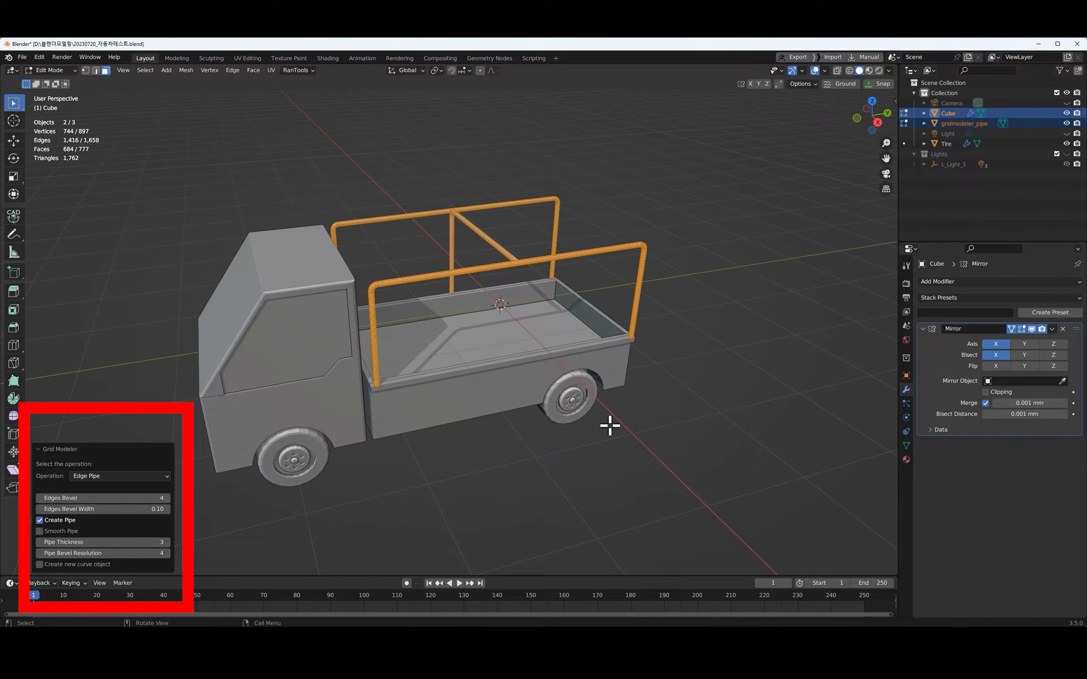
pyautogui.click(552, 478)
# Start Grid Modeler on the bed's side rim and draw spaced vertical lines between the top rail and the rim
pyautogui.moveTo(641, 451); pyautogui.dragTo(640, 418, button='middle')
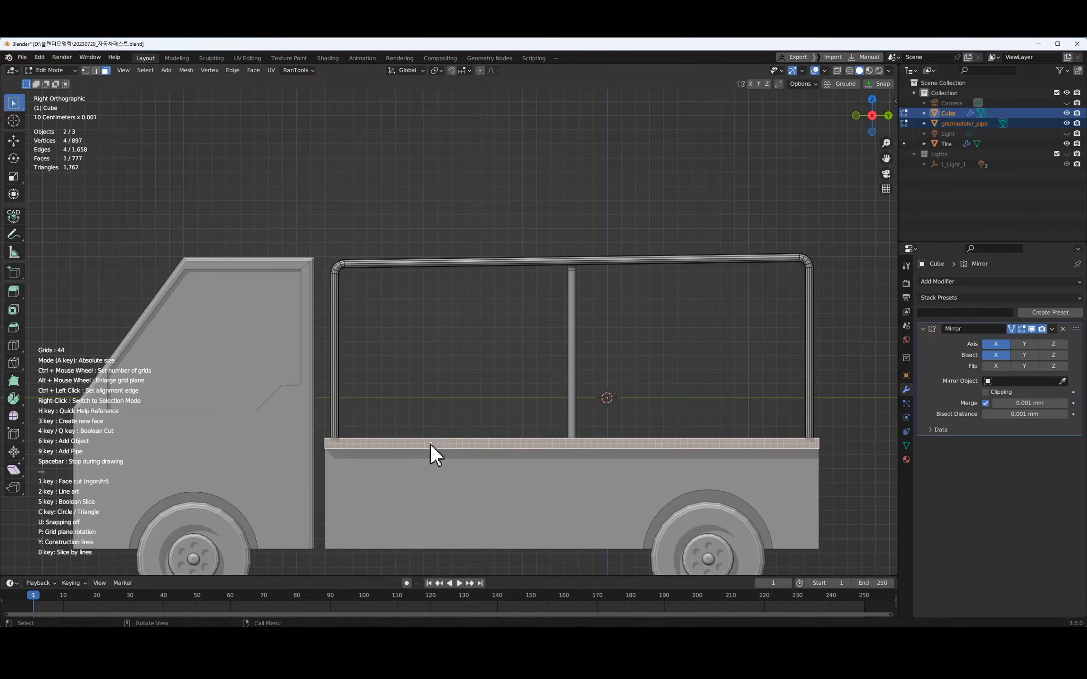
pyautogui.keyDown('alt'); pyautogui.scroll(6, 431, 444); pyautogui.keyUp('alt')
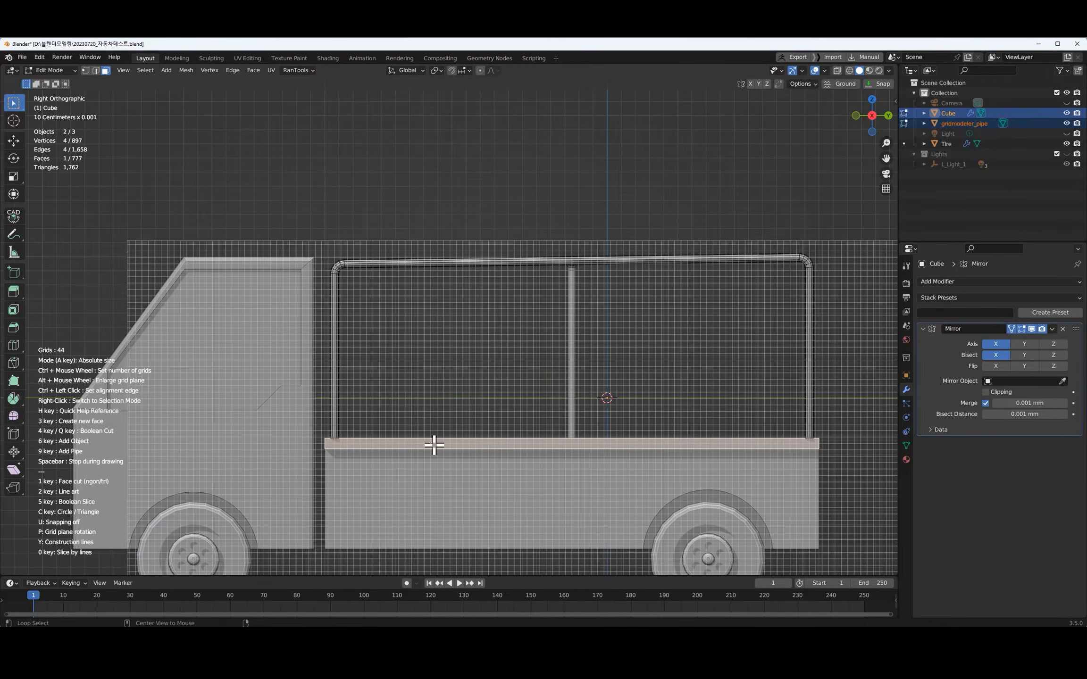
pyautogui.click(496, 266)
pyautogui.click(494, 438)
pyautogui.press('space')
pyautogui.click(644, 264)
pyautogui.click(642, 438)
pyautogui.press('space')
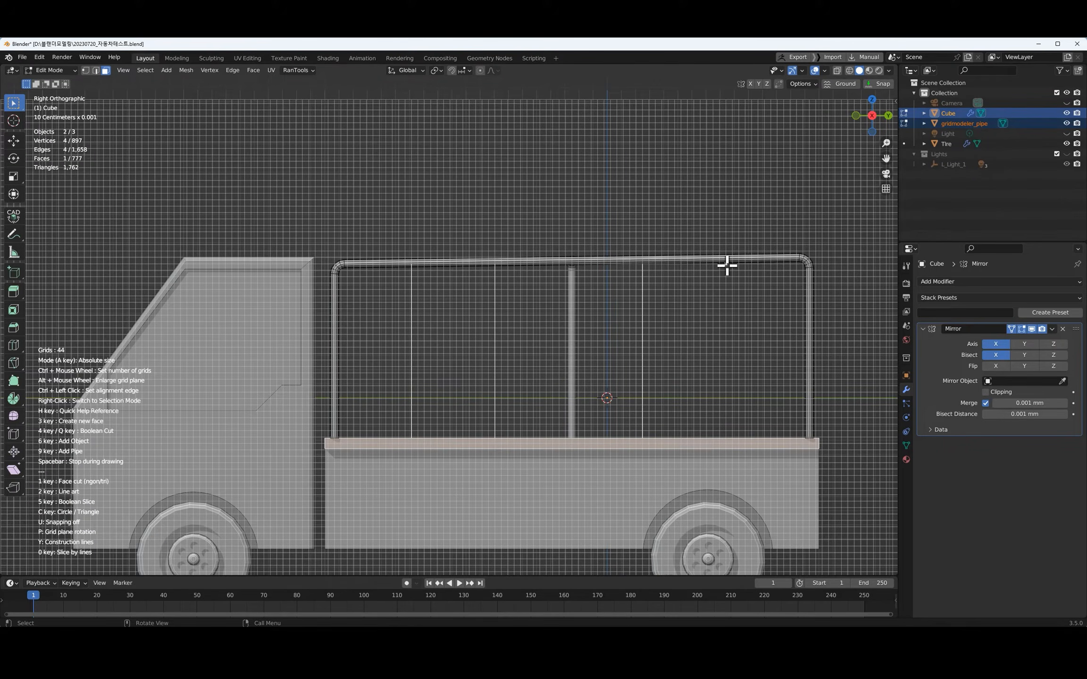
# Convert the vertical lines into upright bars with Edge Pipe, using pipe thickness 3 and pipe bevel resolution 4
pyautogui.moveTo(726, 265); pyautogui.dragTo(48, 406, button='middle')
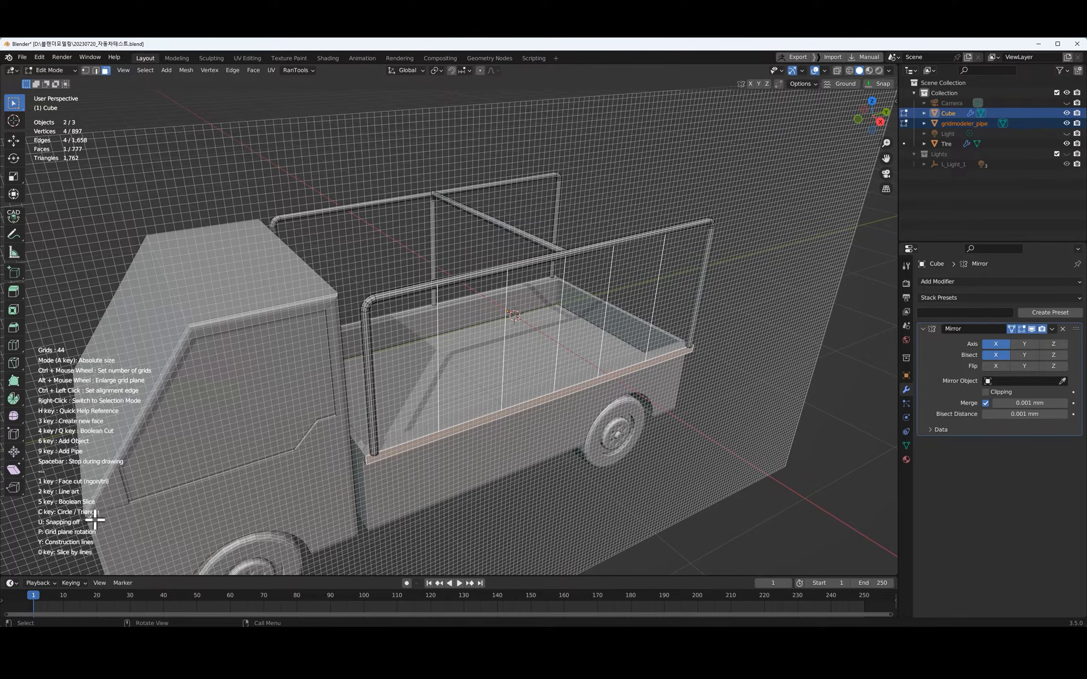
pyautogui.press('9')
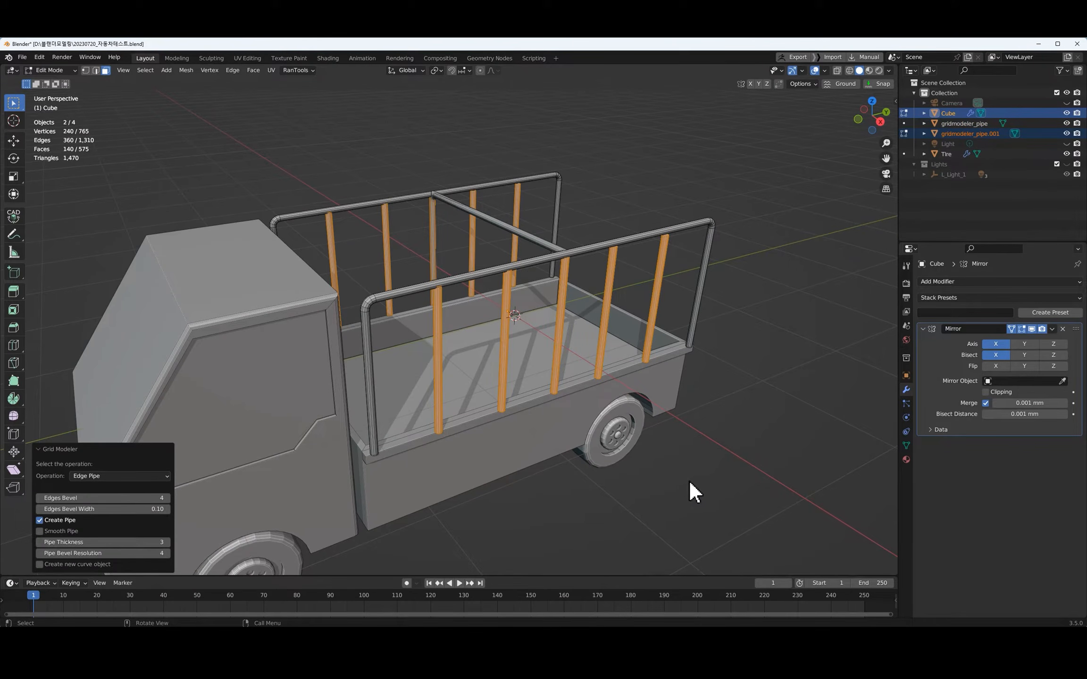
pyautogui.click(742, 400)
# Draw a tall rectangle at the cab end of the cargo bed's side and array it into six rectangles toward the rear wheel
pyautogui.moveTo(741, 400)
pyautogui.mouseDown(button='middle')
pyautogui.moveTo(738, 349)
pyautogui.moveTo(736, 388)
pyautogui.mouseUp(button='middle')
pyautogui.scroll(-2, 761, 387)
pyautogui.scroll(1, 634, 285)
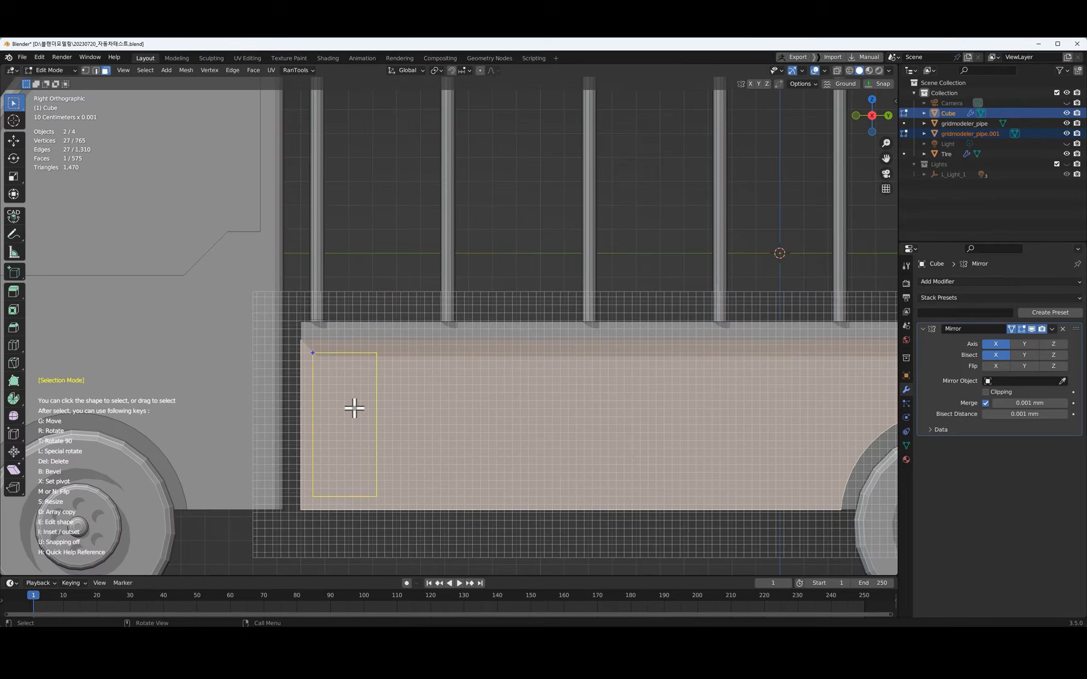
pyautogui.press('d')
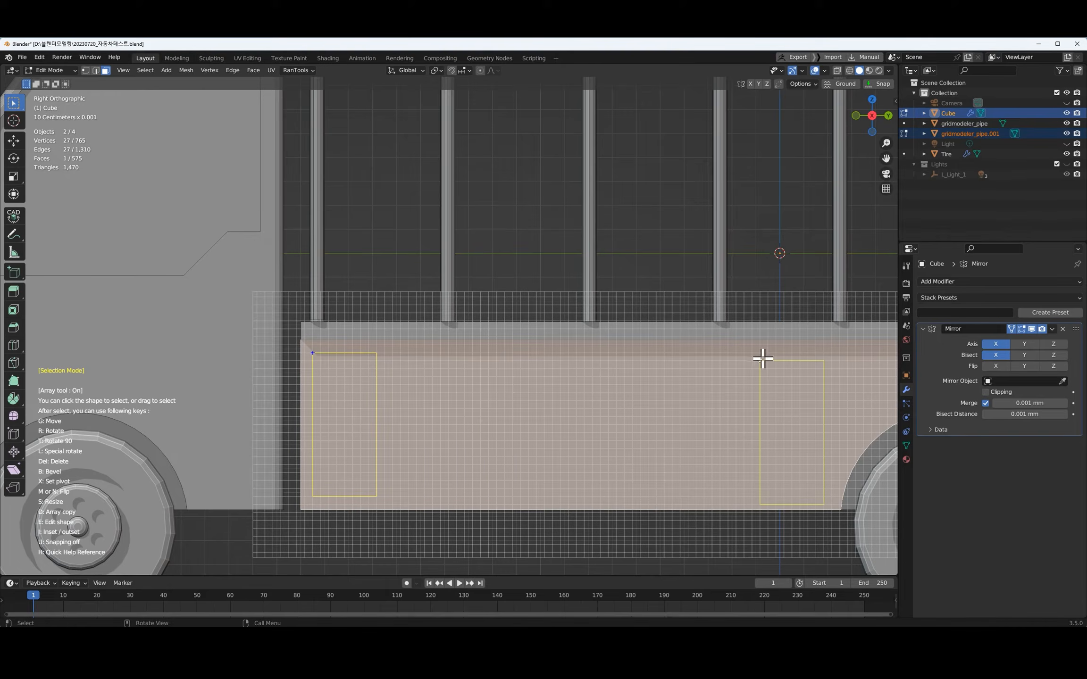
pyautogui.scroll(4, 767, 359)
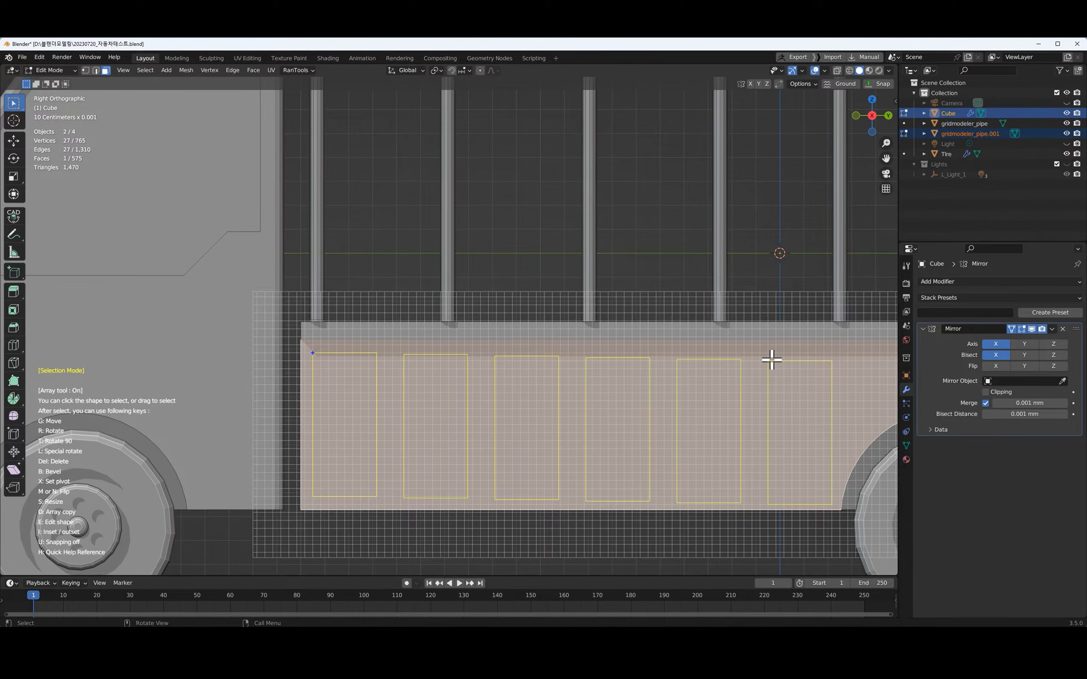
pyautogui.click(772, 359)
# Apply the six rectangles as shallow recessed cuts in the cargo bed's side
pyautogui.moveTo(772, 360); pyautogui.dragTo(638, 439, button='middle')
pyautogui.scroll(4, 638, 438)
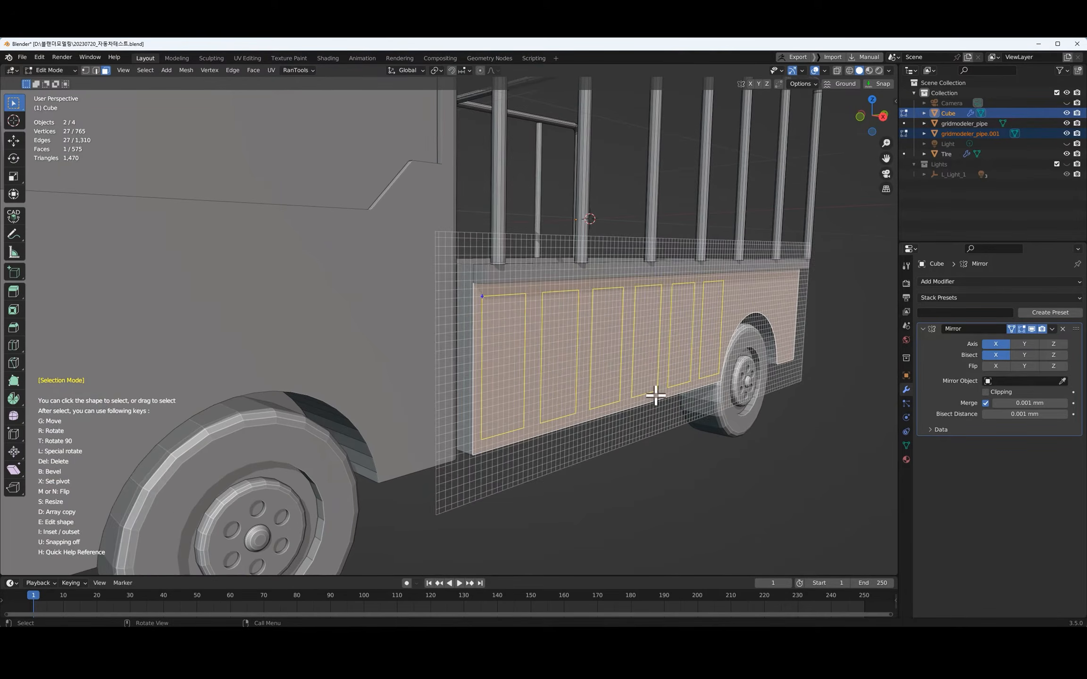
pyautogui.press('Return')
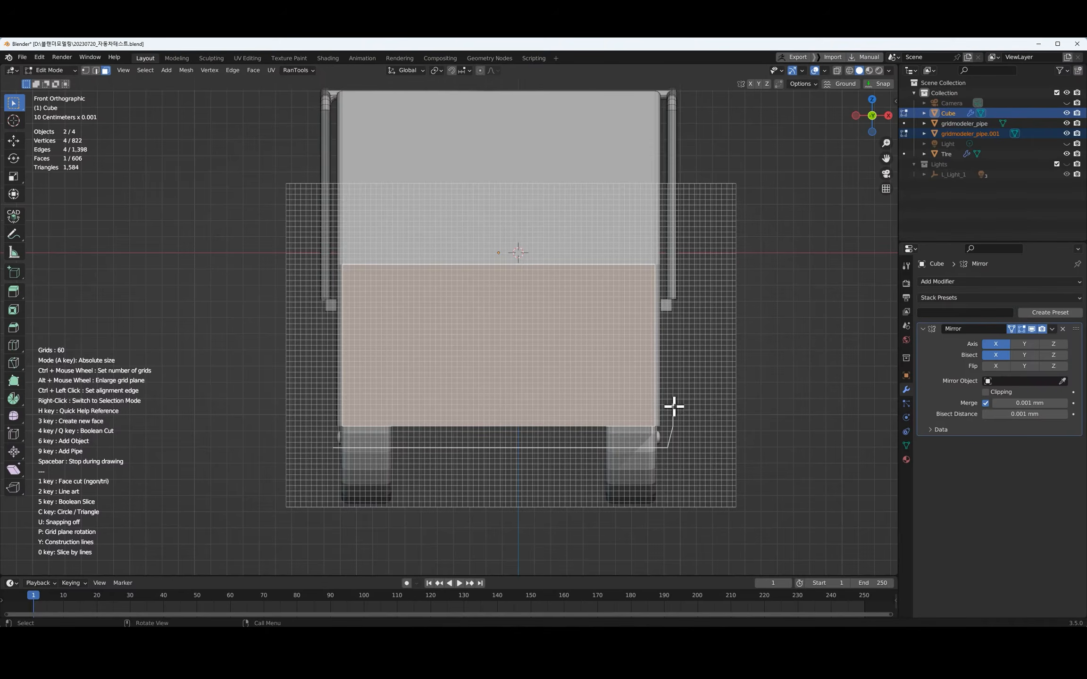
# Draw the front bumper's outline across the cab's lower front, extrude it forward, and extend its ends back along the cab sides
pyautogui.click(672, 401)
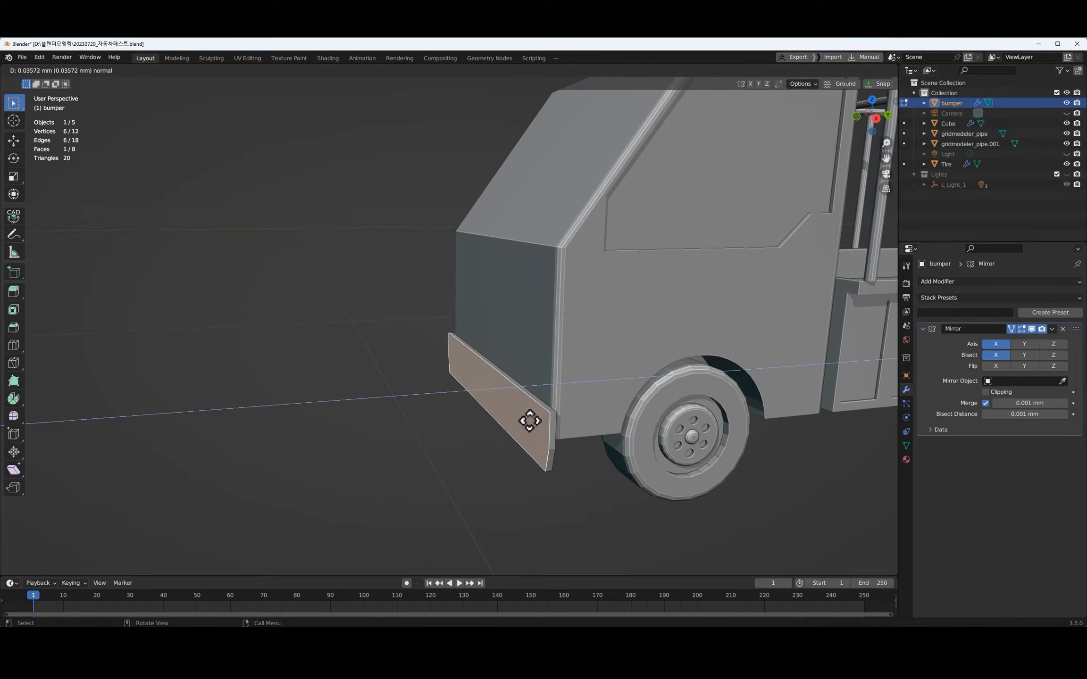
pyautogui.press('e')
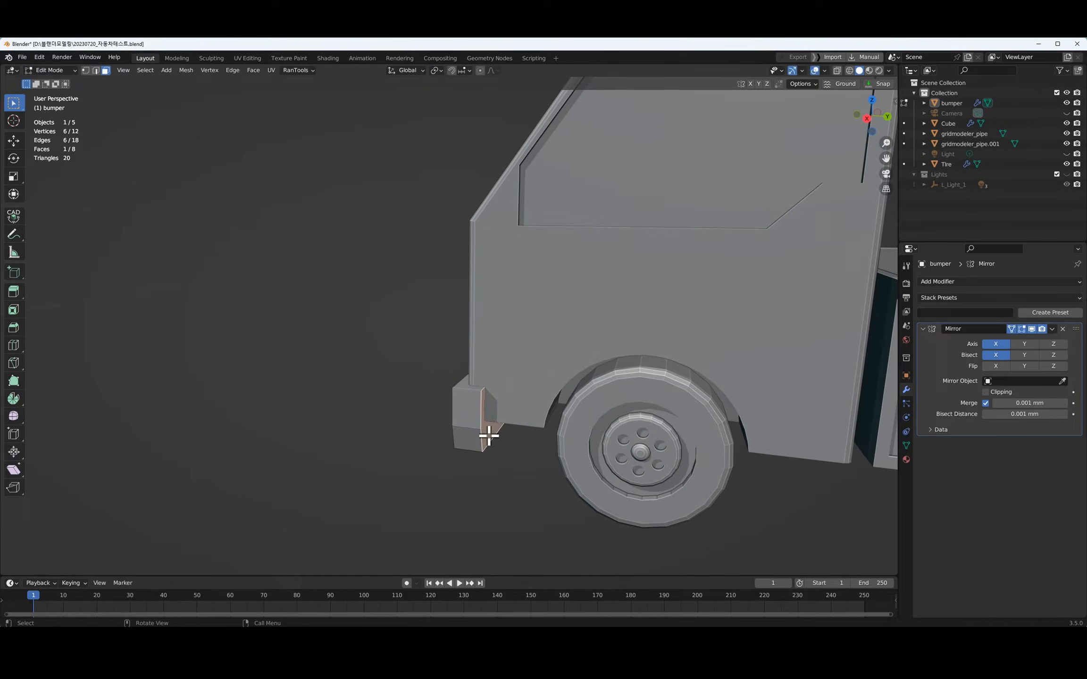
pyautogui.press('e')
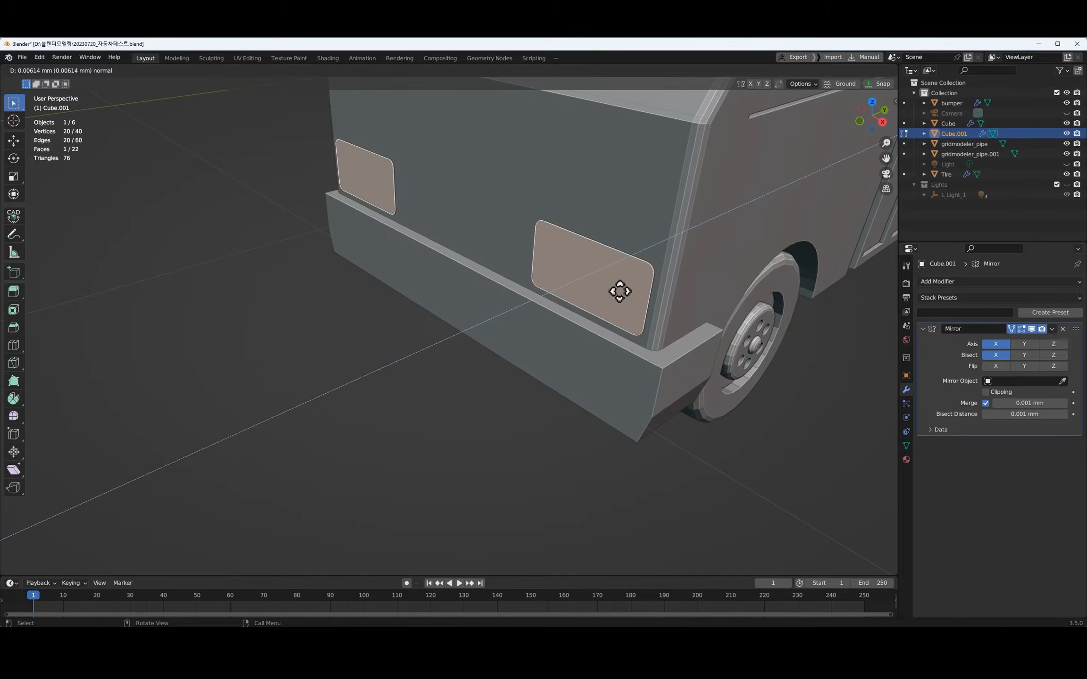
# Extrude the two rounded headlight panels outward from the cab's front face
pyautogui.press('e')
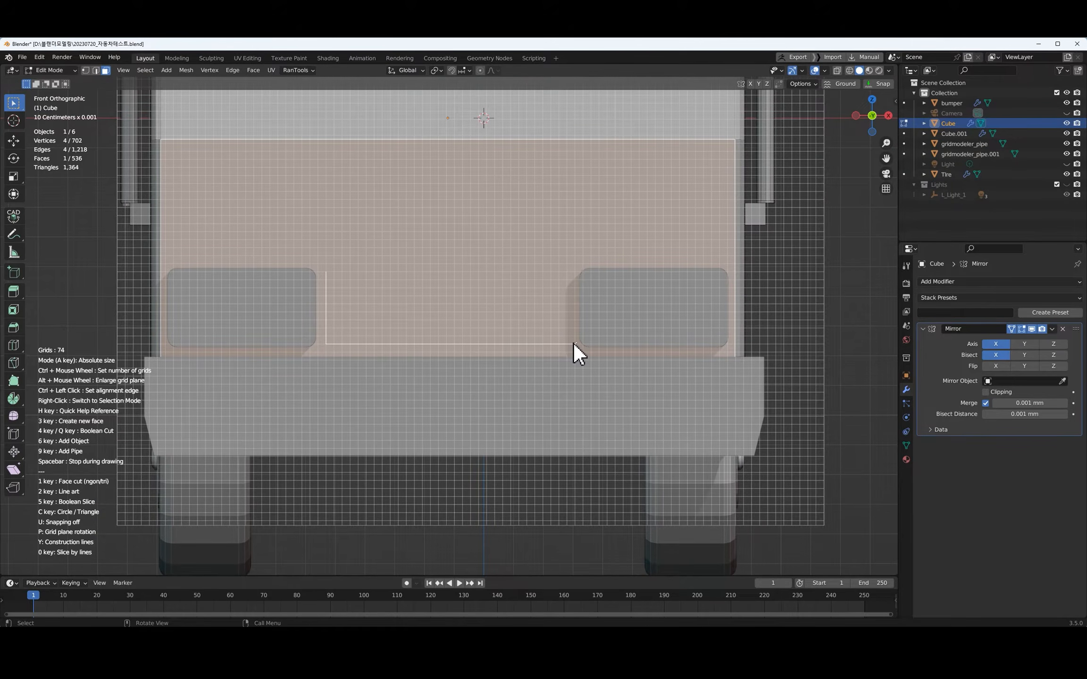
# Draw the grille rectangle between the headlights and array thin horizontal slots down its face, increasing the number of copies
pyautogui.click(575, 344)
pyautogui.click(575, 272)
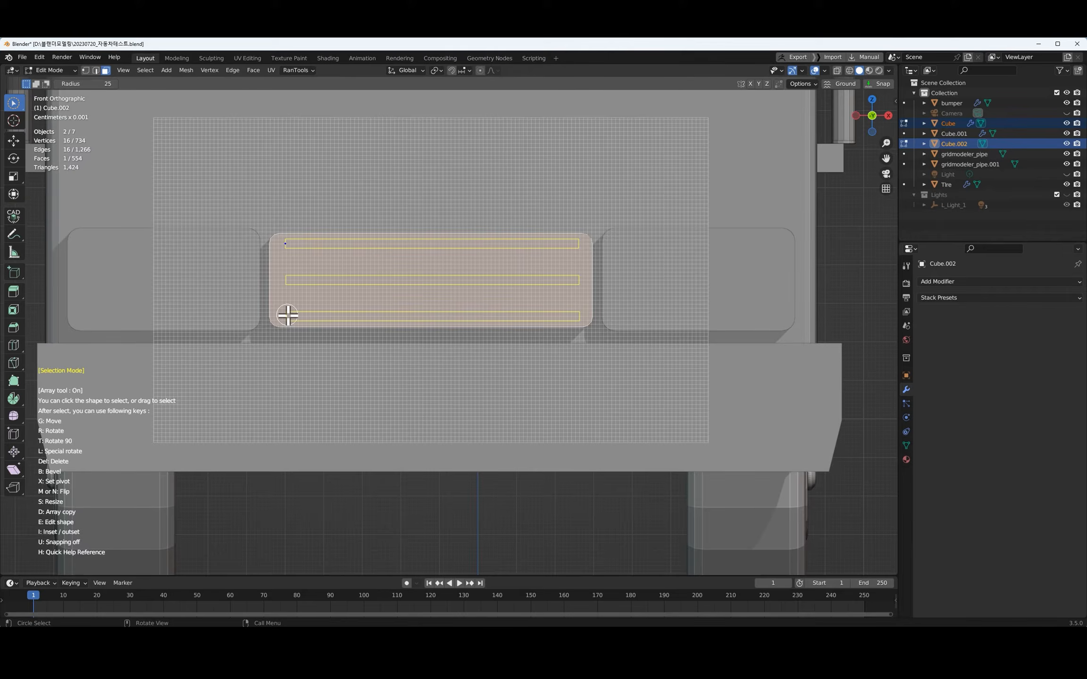
pyautogui.scroll(4, 287, 313)
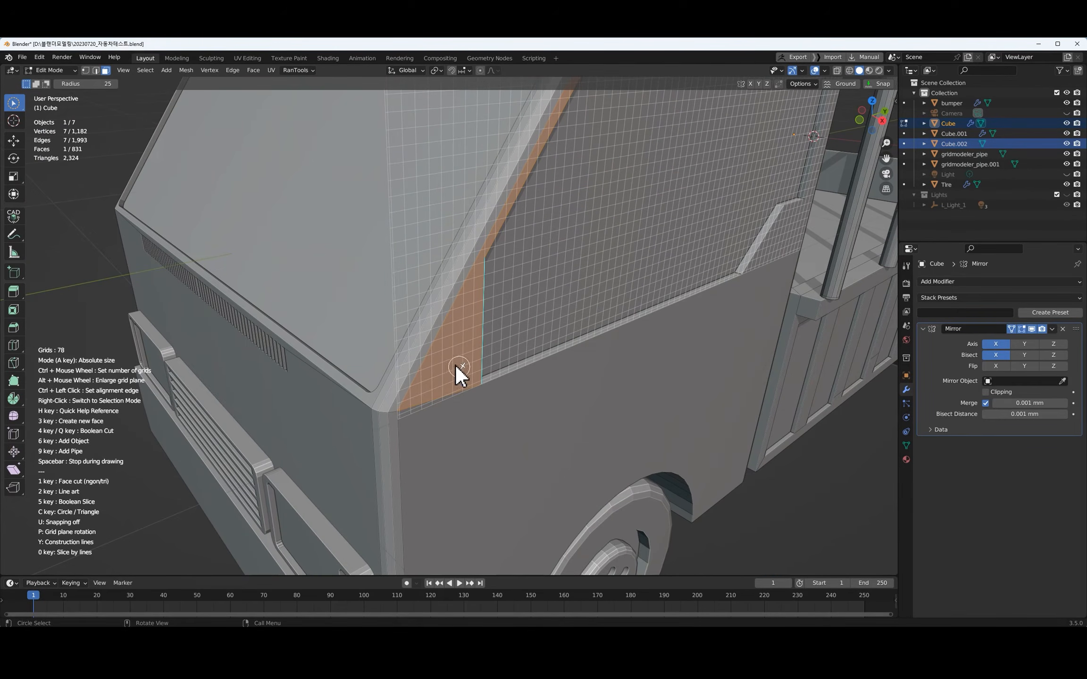
# Draw an L-shaped line for the side mirror's arm outward and upward from the cab side near the windshield pillar
pyautogui.keyDown('alt'); pyautogui.scroll(-3, 452, 368); pyautogui.keyUp('alt')
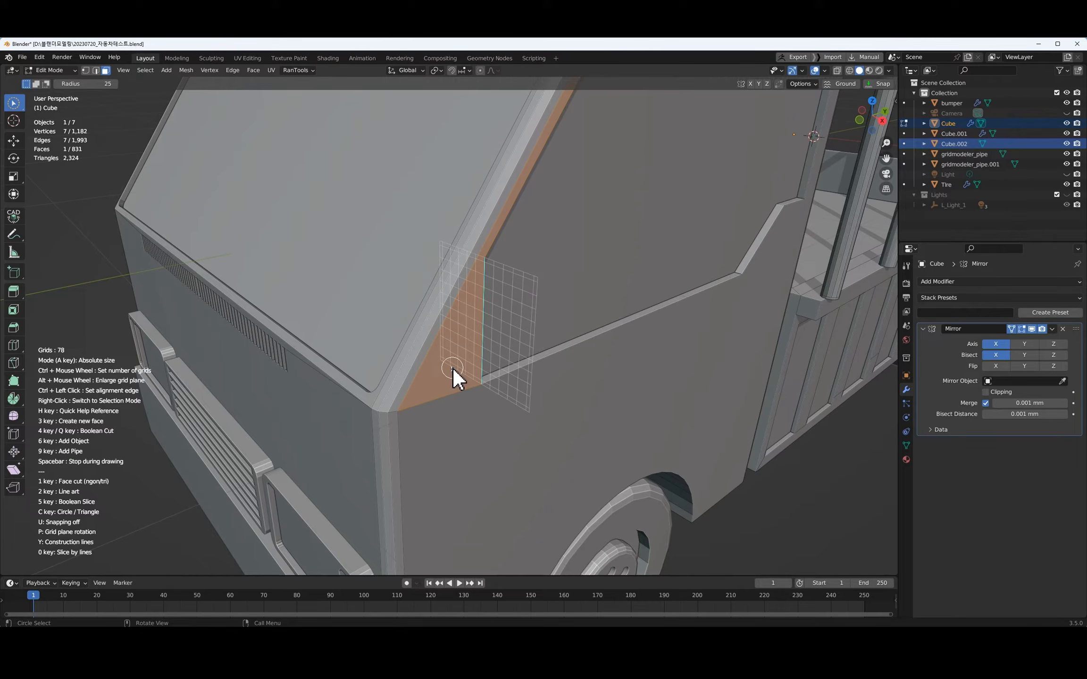
pyautogui.keyDown('alt'); pyautogui.scroll(5, 453, 369); pyautogui.keyUp('alt')
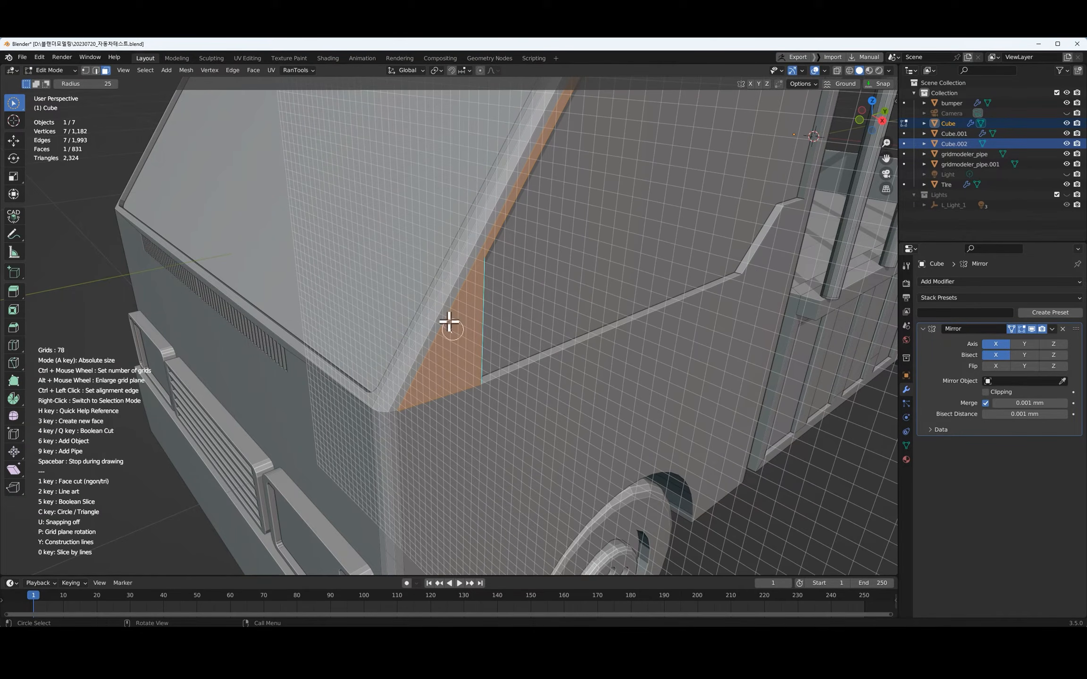
pyautogui.press('KP_1')
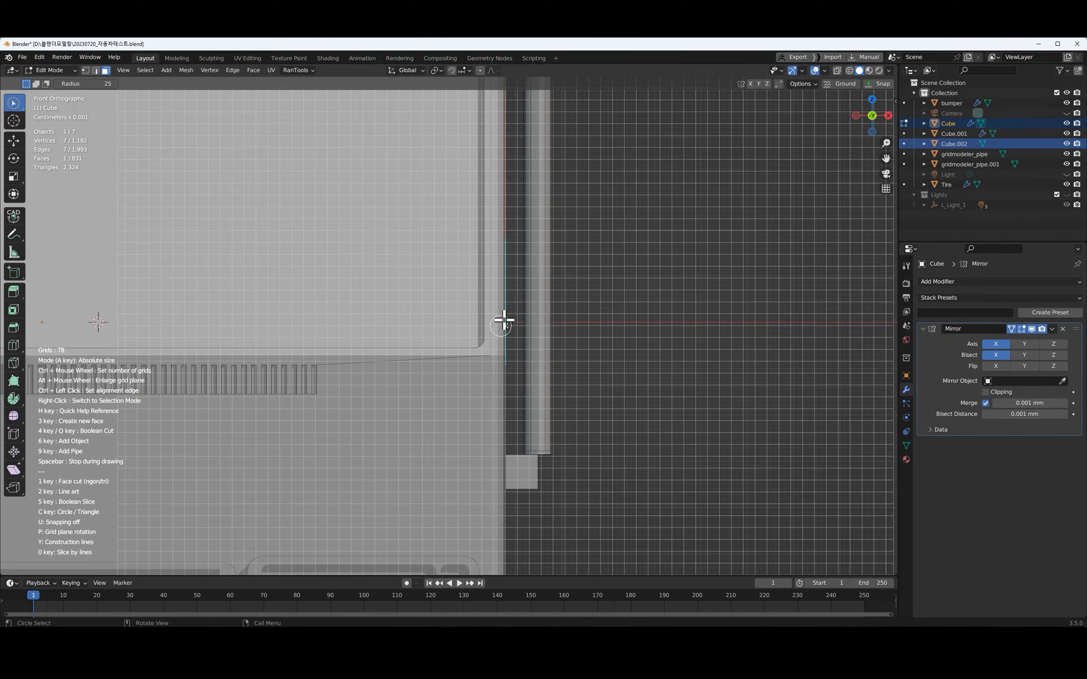
pyautogui.click(522, 325)
pyautogui.click(589, 325)
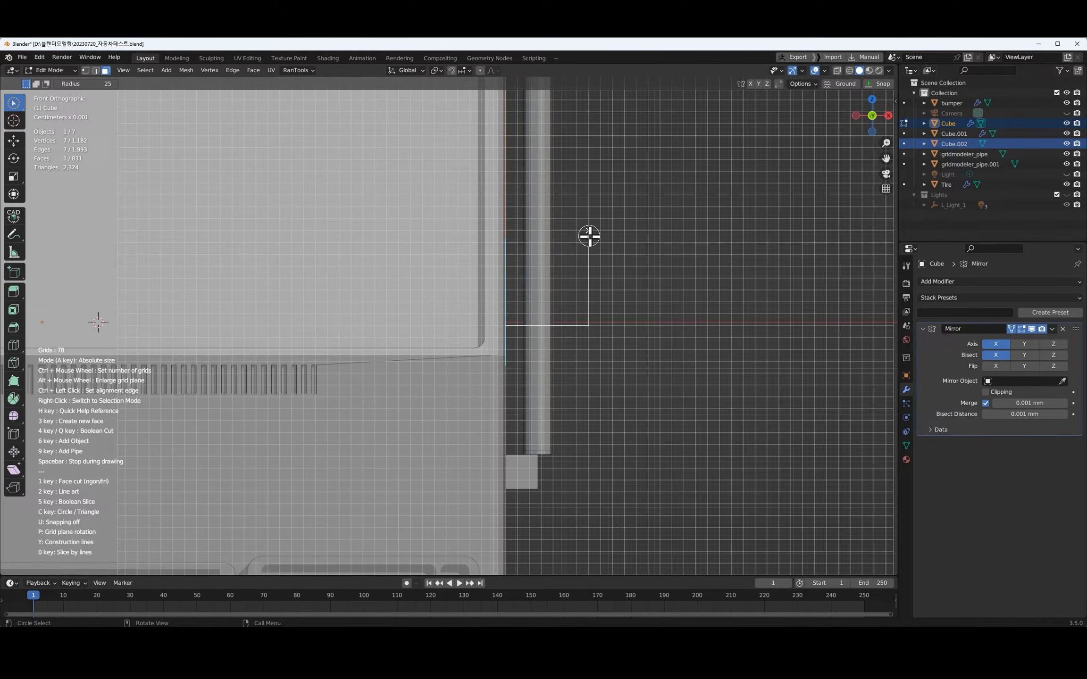
pyautogui.click(589, 236)
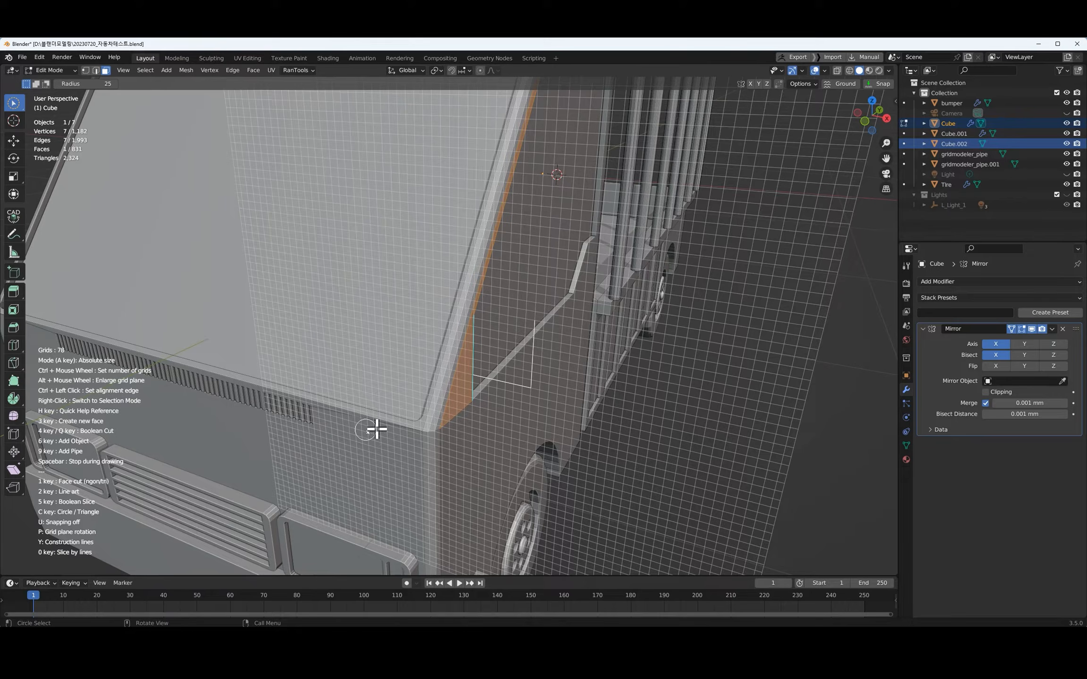
# Create a pipe from the L-shaped line with Edges Bevel 12 and Pipe Thickness 2, and move it onto the cab's front corner
pyautogui.press('9')
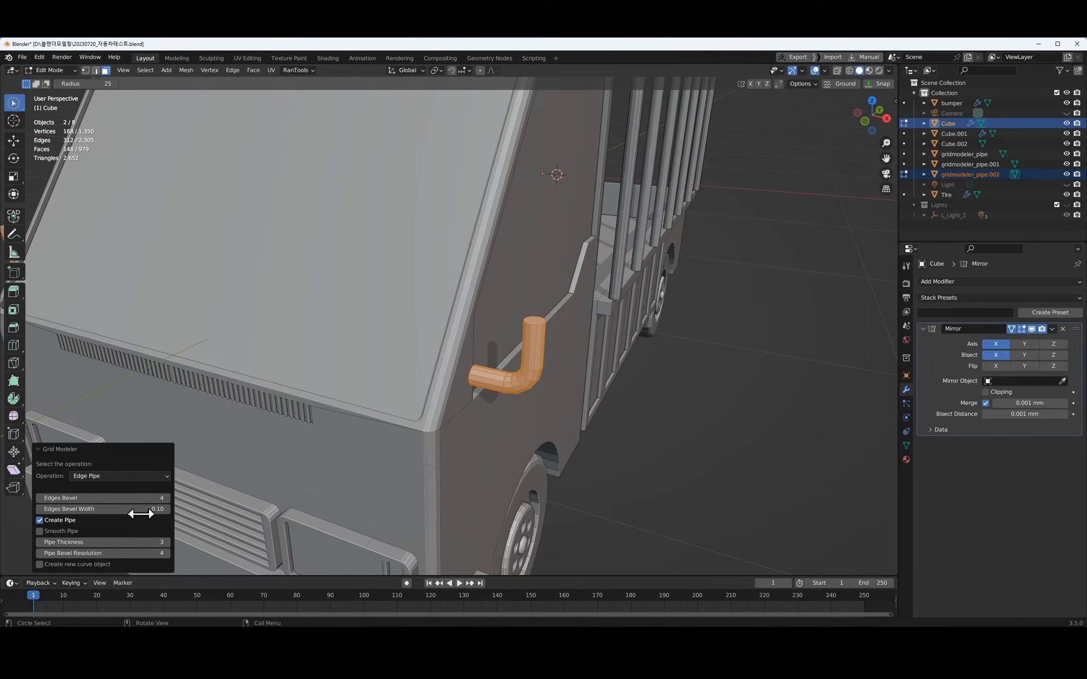
pyautogui.moveTo(154, 499); pyautogui.dragTo(176, 495)
pyautogui.moveTo(158, 542); pyautogui.dragTo(429, 399)
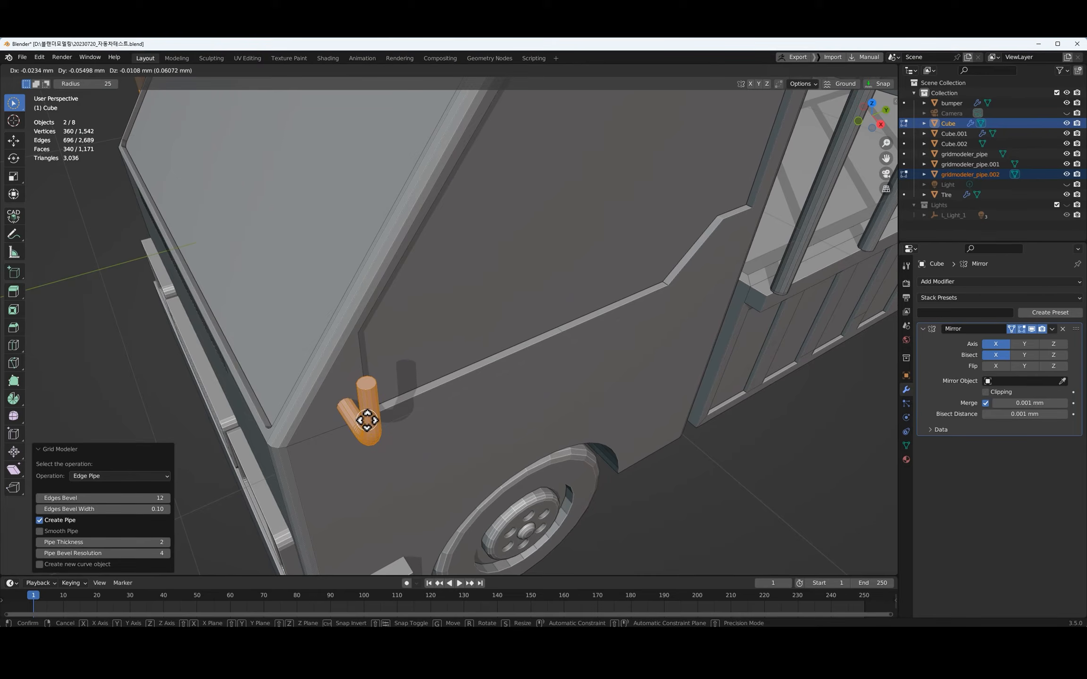
pyautogui.click(367, 423)
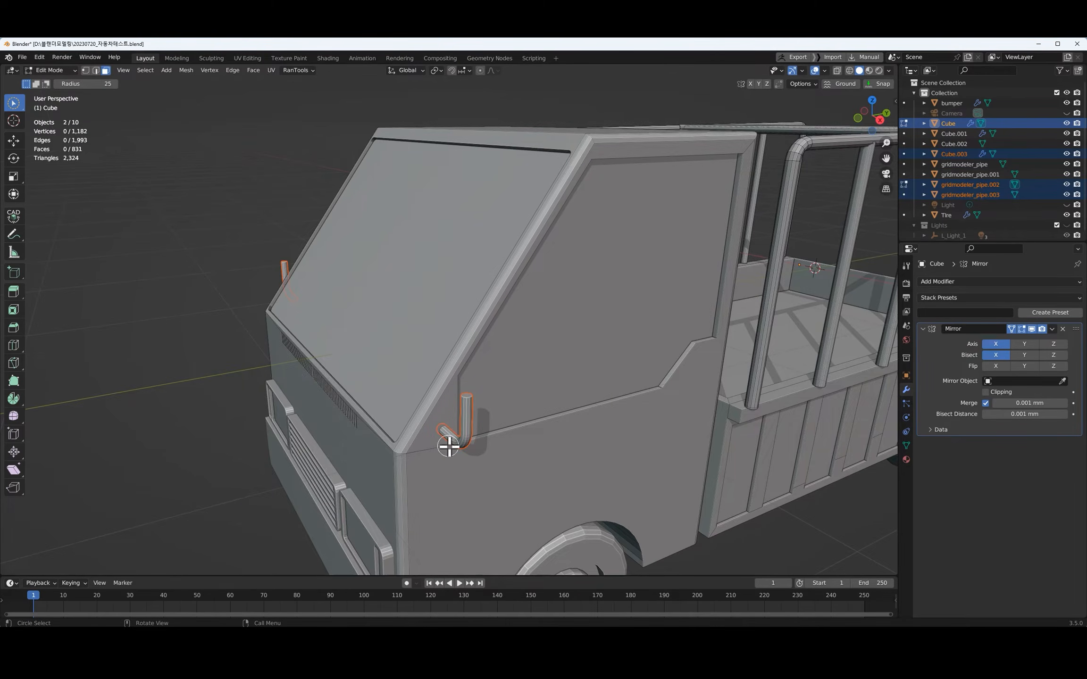
# Start Grid Modeler on the cab's lower side face and rotate the grid plane to face the truck's front
pyautogui.moveTo(449, 443); pyautogui.dragTo(520, 514, button='middle')
pyautogui.click(520, 514)
pyautogui.rightClick(538, 493)
pyautogui.click(539, 493)
pyautogui.scroll(-8, 585, 469)
pyautogui.moveTo(597, 476); pyautogui.dragTo(702, 482, button='middle')
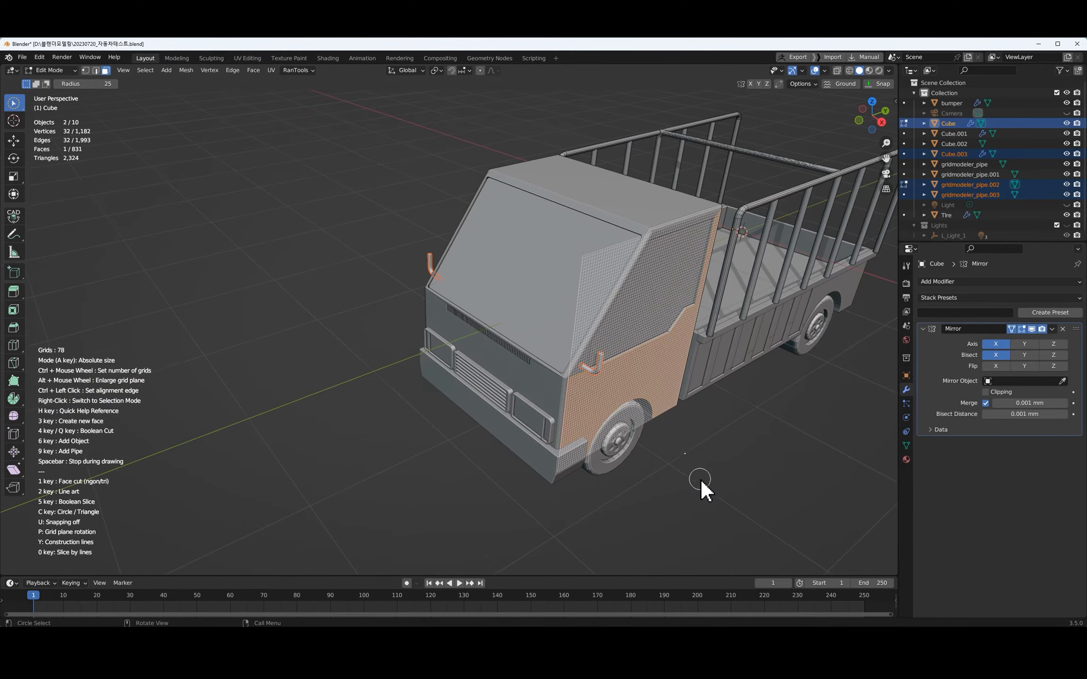
pyautogui.press('p')
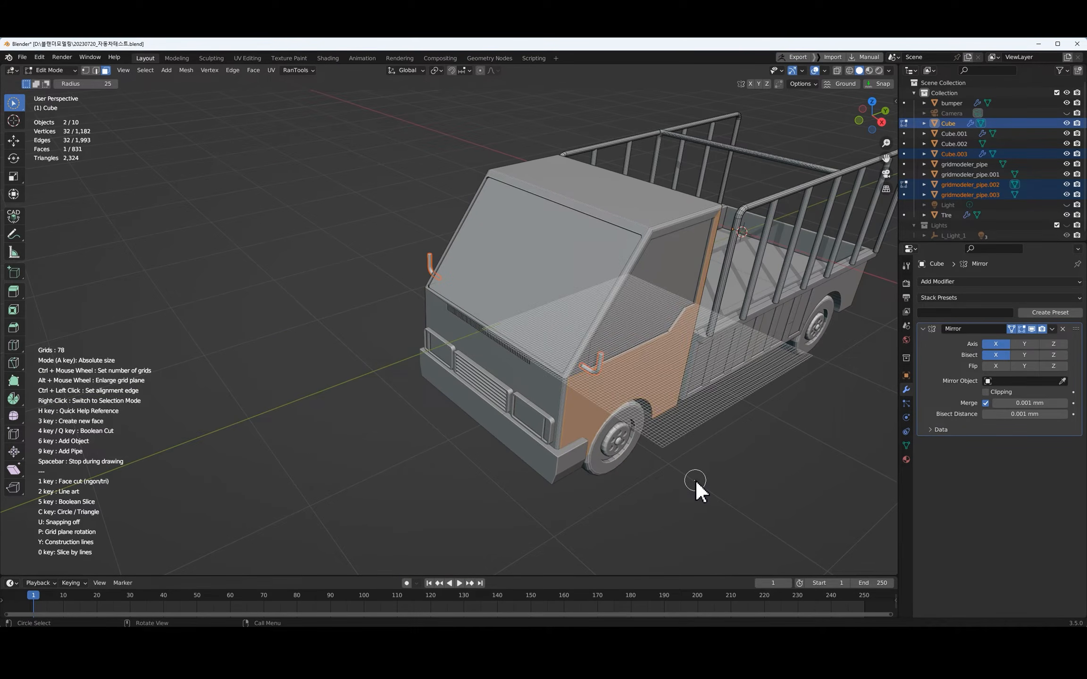
pyautogui.press('p')
pyautogui.press('KP_1')
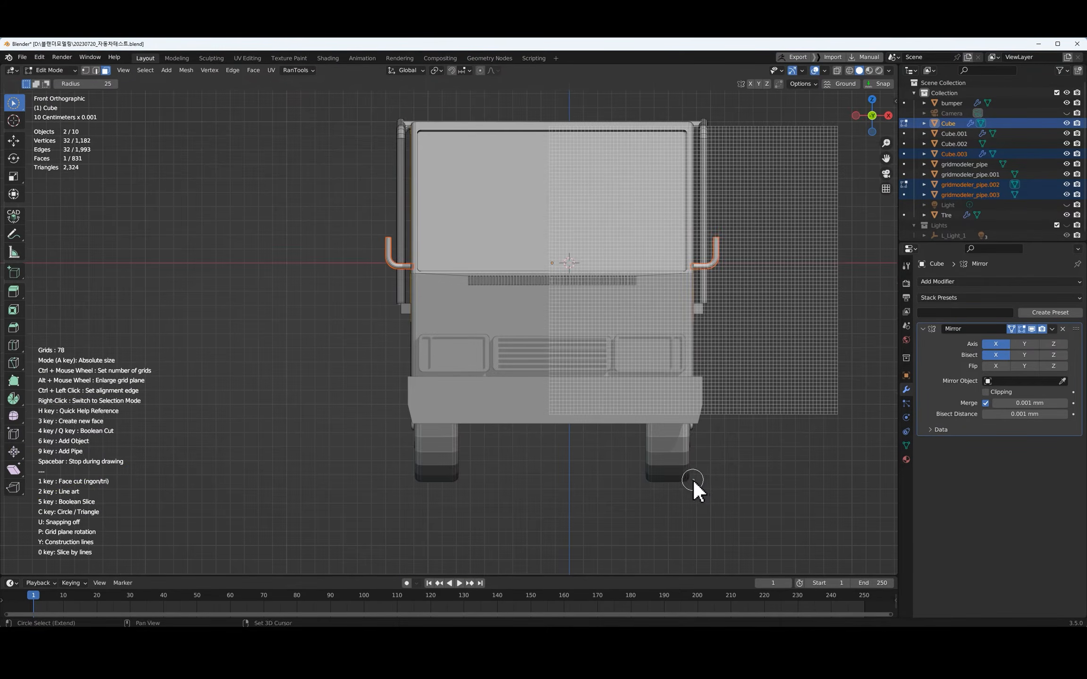
# Draw an upright rectangle over the mirror arm's upper end, round its corners with a multi-segment bevel, and create a face from it
pyautogui.keyDown('shift'); pyautogui.moveTo(692, 478); pyautogui.dragTo(564, 513, button='middle'); pyautogui.keyUp('shift')
pyautogui.scroll(5, 558, 417)
pyautogui.click(470, 251)
pyautogui.rightClick(619, 294)
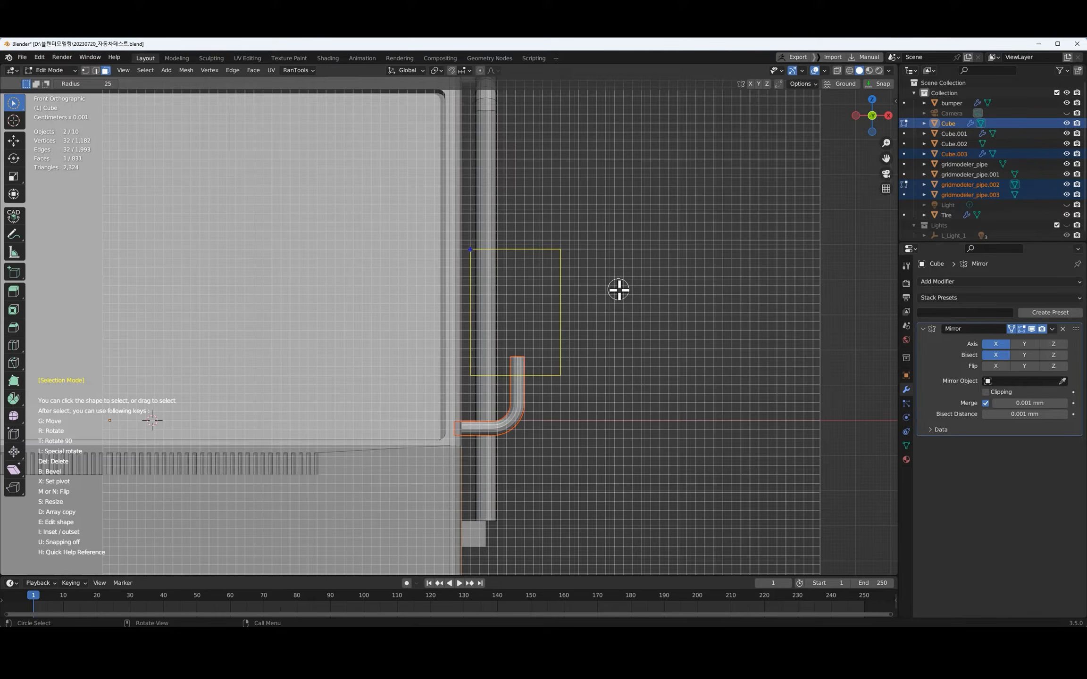
pyautogui.press('b')
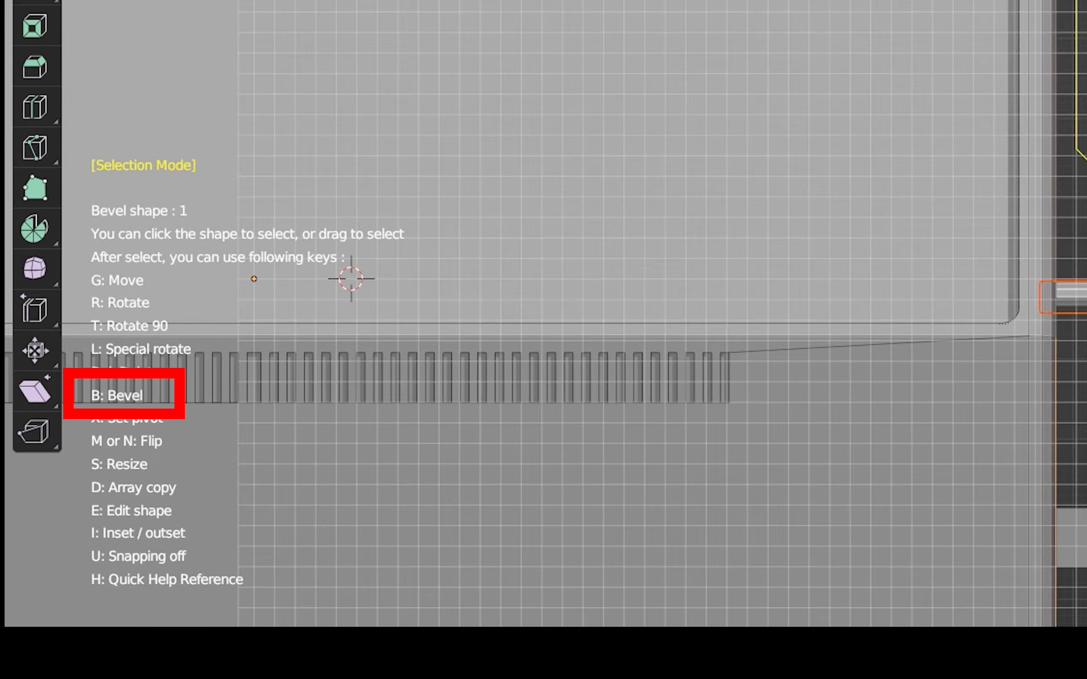
pyautogui.scroll(5, 791, 164)
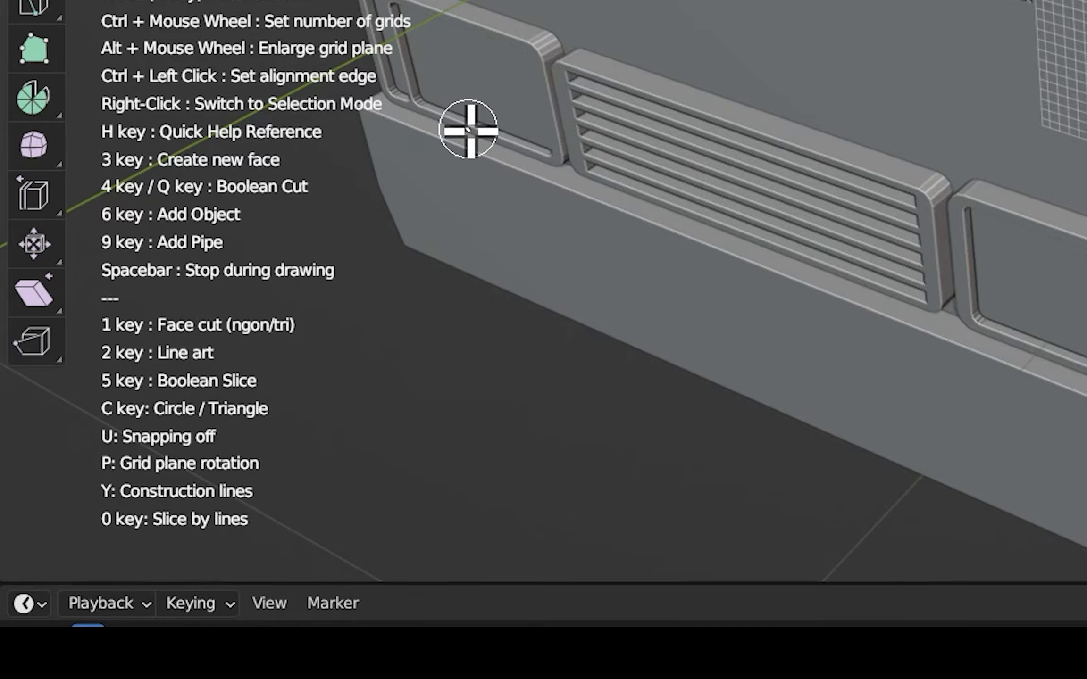
pyautogui.press('space')
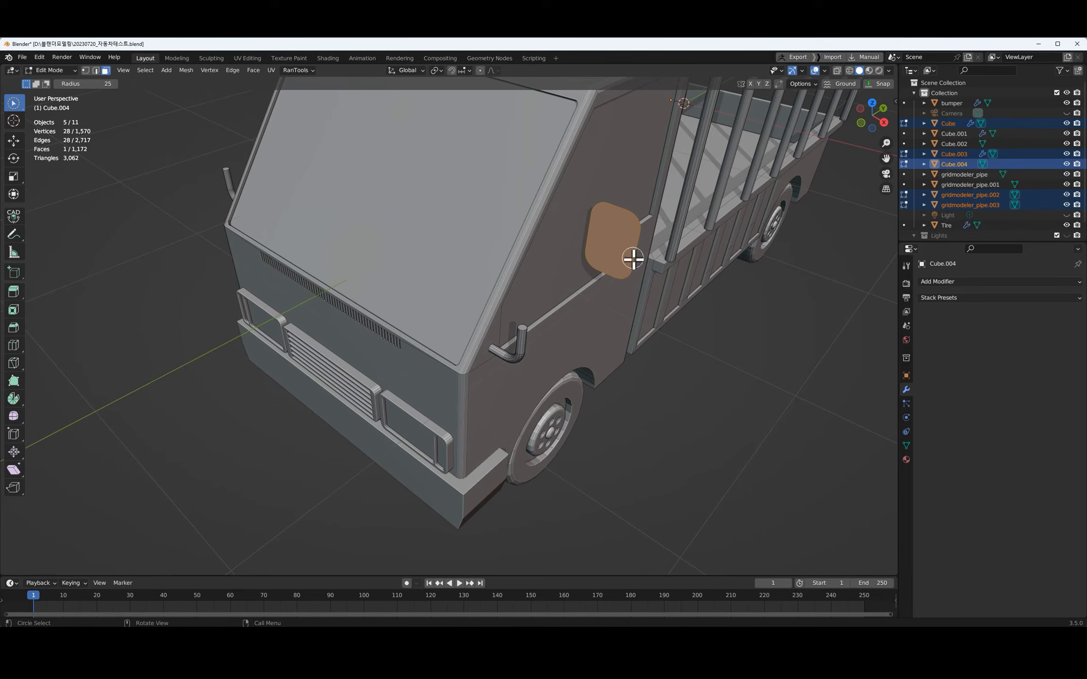
# Extrude the rounded face into a mirror housing and move it along Y onto the mirror arm
pyautogui.press('e')
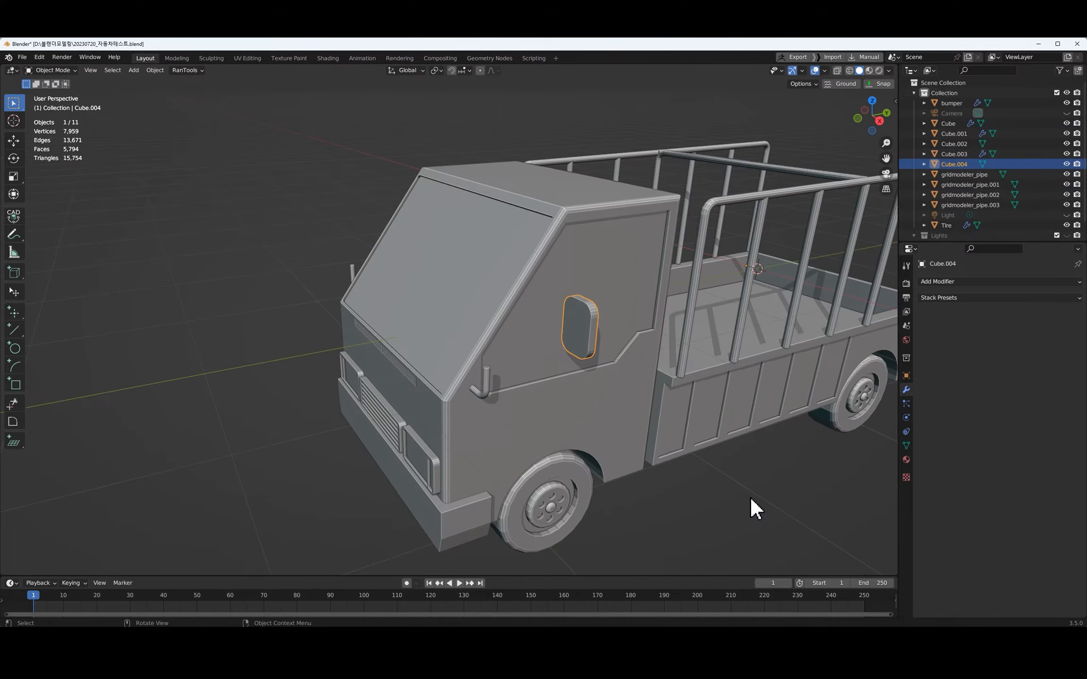
pyautogui.press('KP_3')
pyautogui.press('g')
pyautogui.press('y')
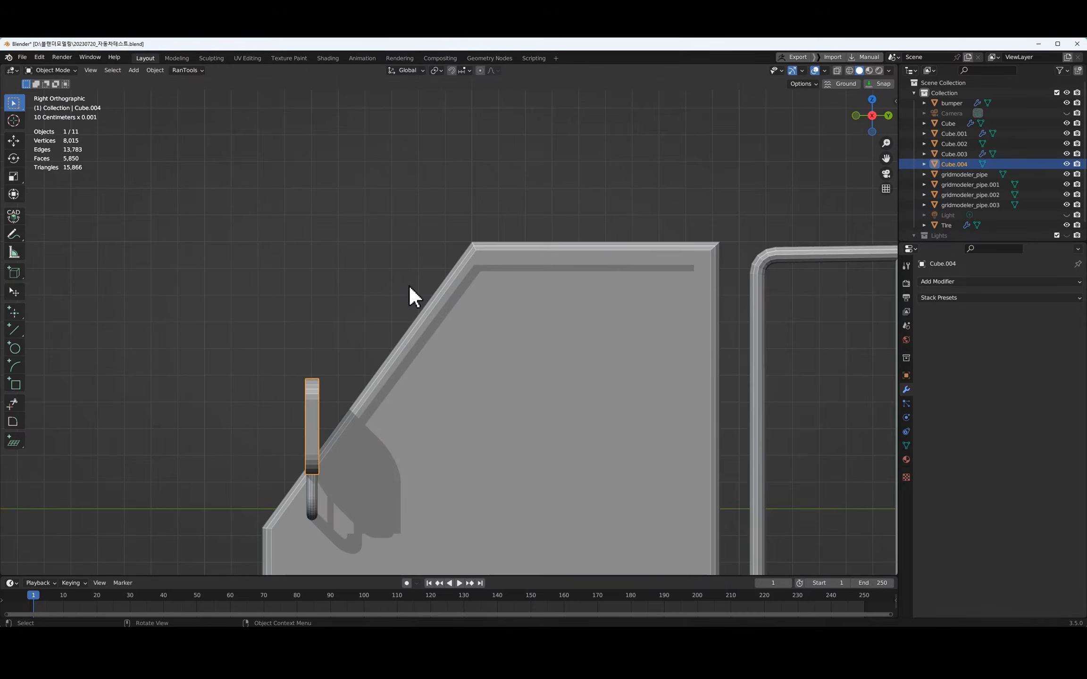
pyautogui.press('KP_7')
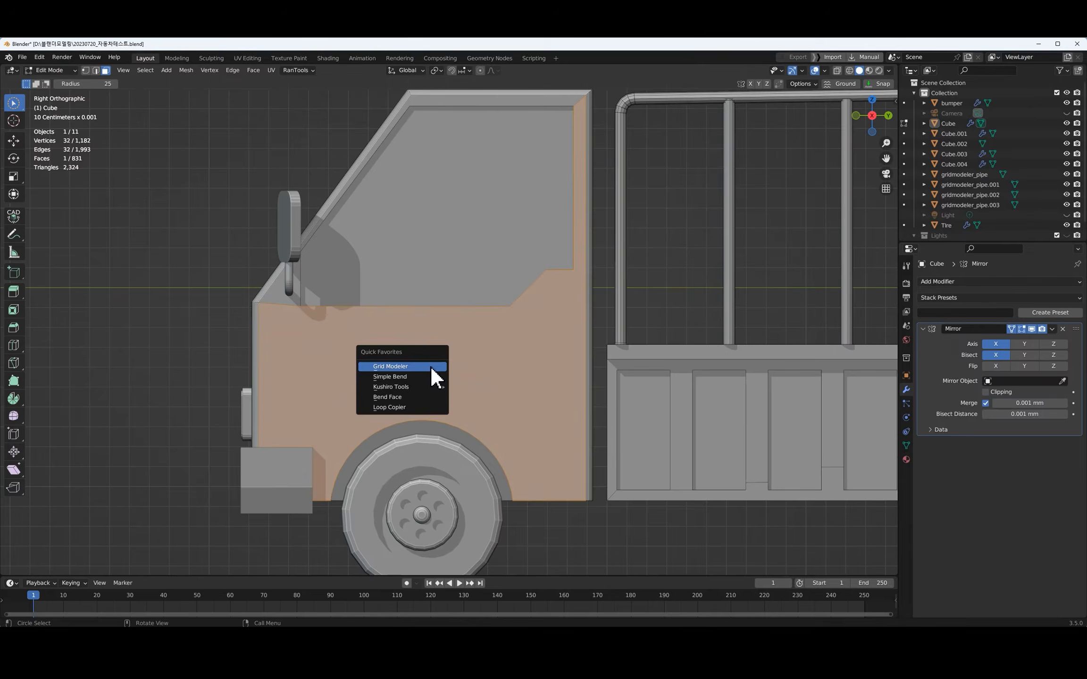
# Draw a wide rectangle across the cab's side between the window line and wheel arch, and apply it as a Boolean Cut
pyautogui.click(430, 365)
pyautogui.click(263, 345)
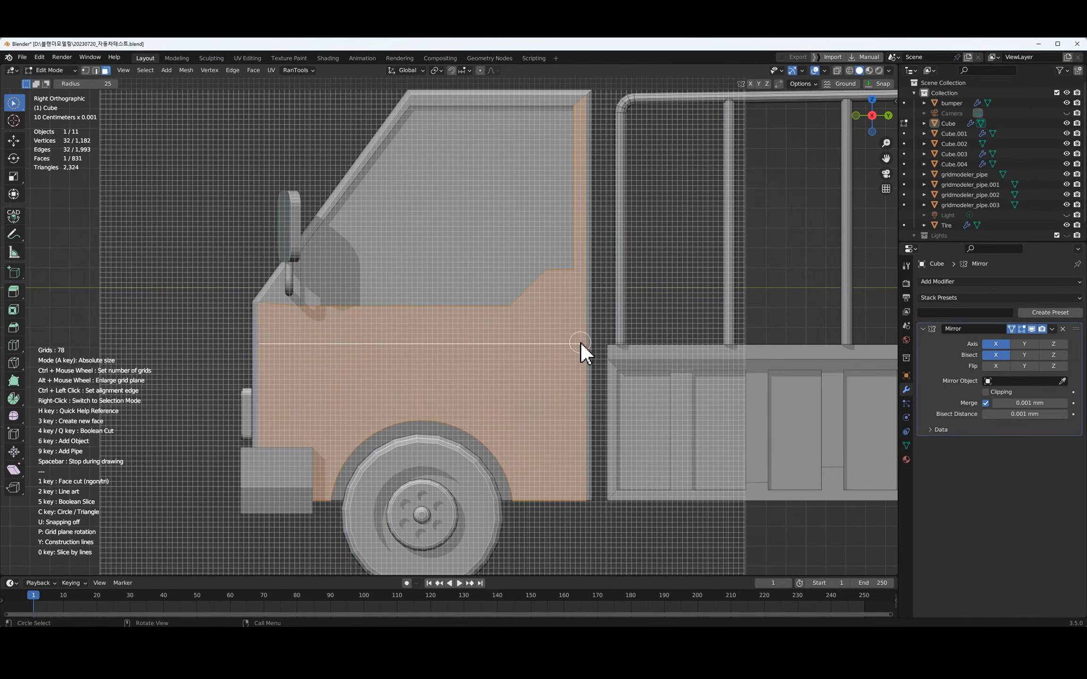
pyautogui.click(580, 401)
pyautogui.click(264, 399)
pyautogui.click(263, 347)
pyautogui.moveTo(266, 351); pyautogui.dragTo(295, 380, button='middle')
pyautogui.press('q')
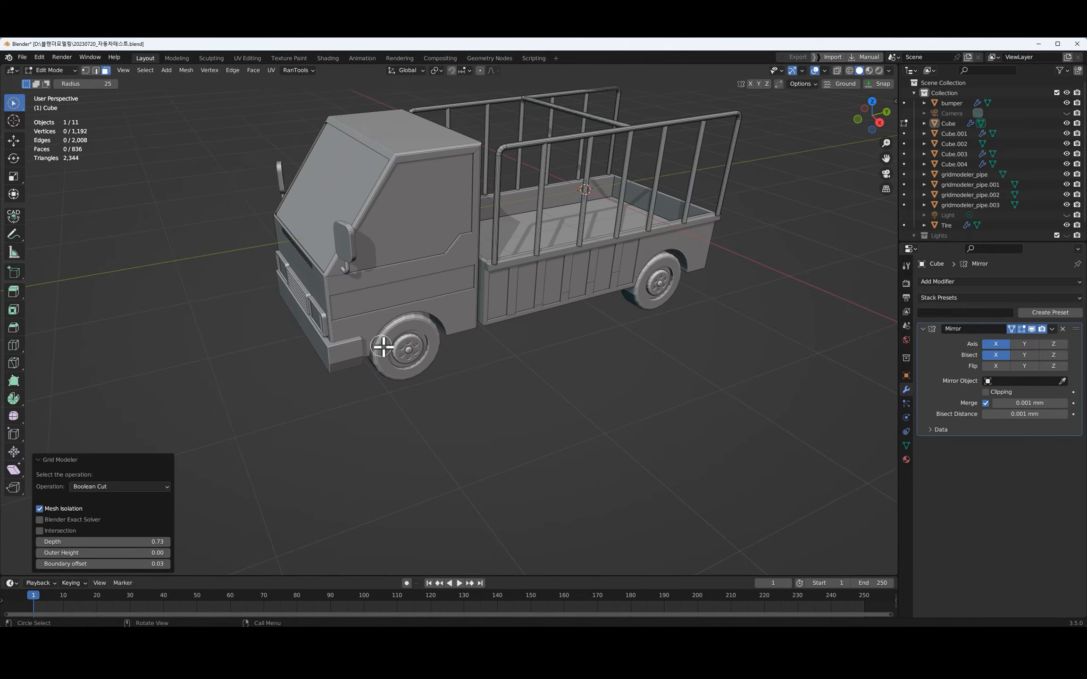
# Turn off X-ray display and examine the finished truck with its materials and lighting
pyautogui.scroll(5, 415, 346)
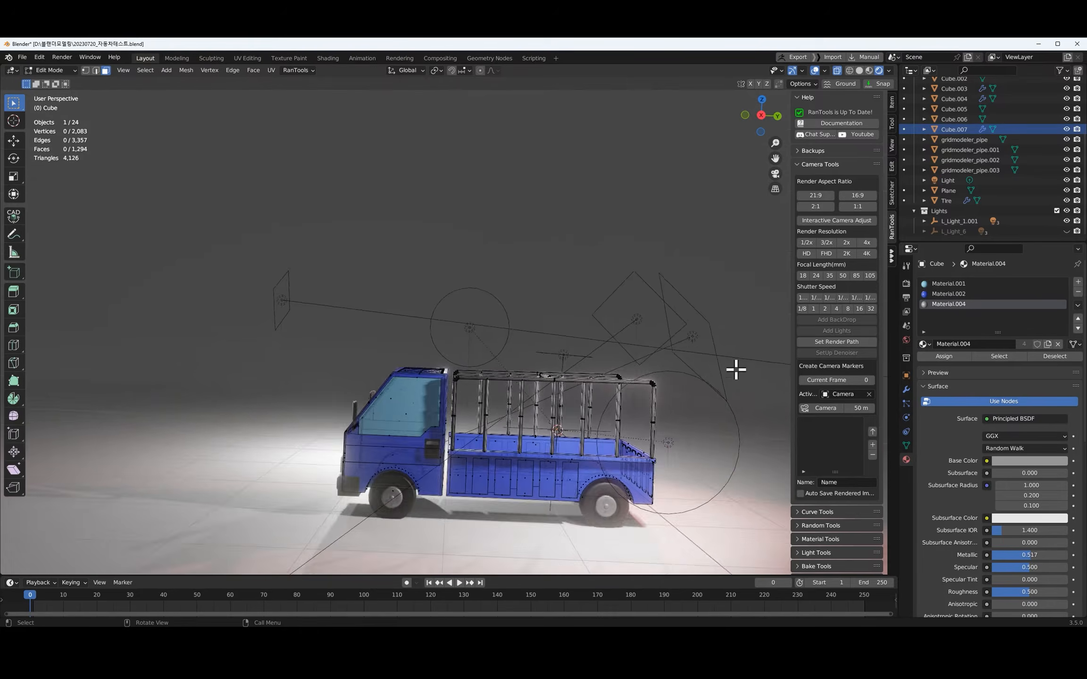
pyautogui.hotkey('alt', 'z')
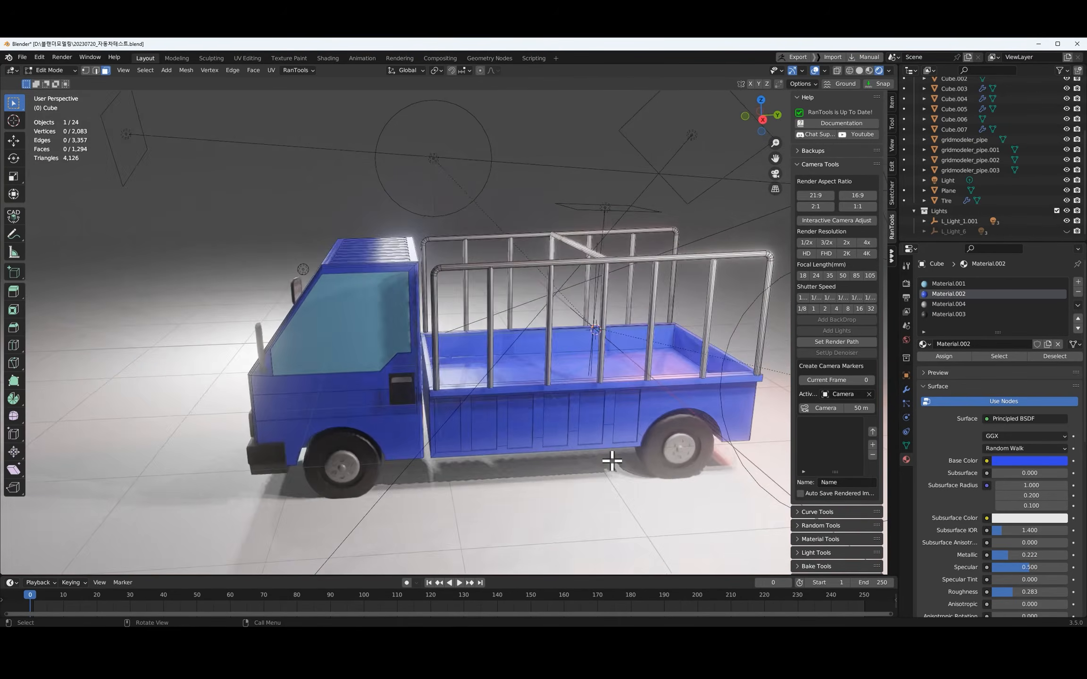
pyautogui.moveTo(612, 456)
pyautogui.mouseDown(button='middle')
pyautogui.moveTo(636, 456)
pyautogui.moveTo(611, 460)
pyautogui.mouseUp(button='middle')
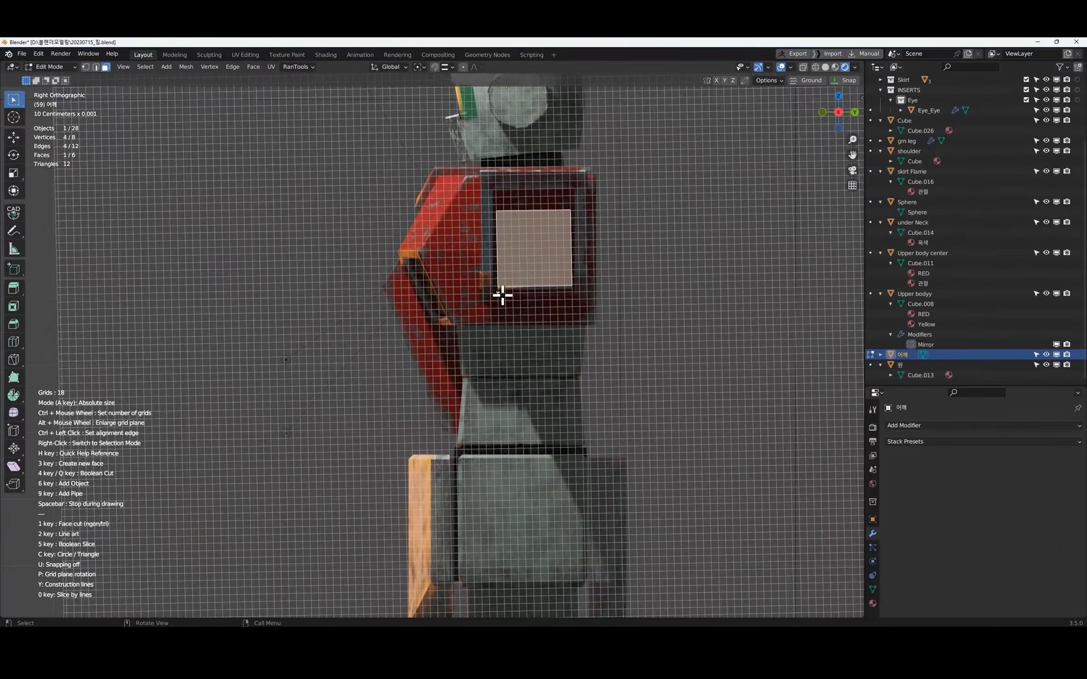
# Draw the robot's arm segments below the shoulder block and cut notches into the facing ends of the upper and lower arm
pyautogui.click(503, 417)
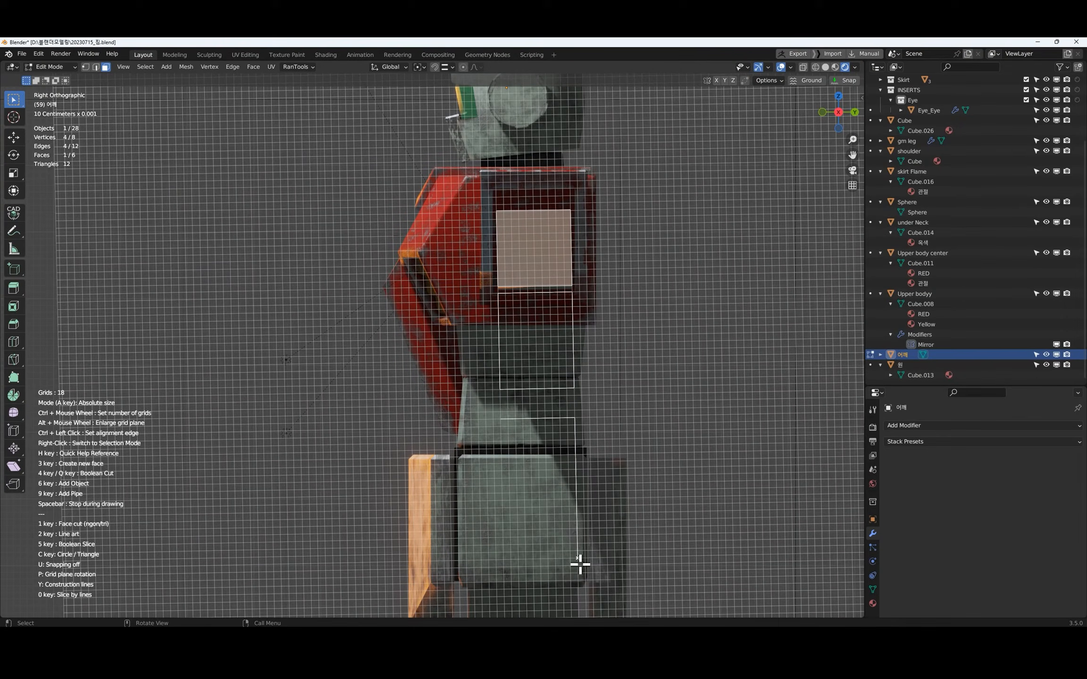
pyautogui.click(505, 574)
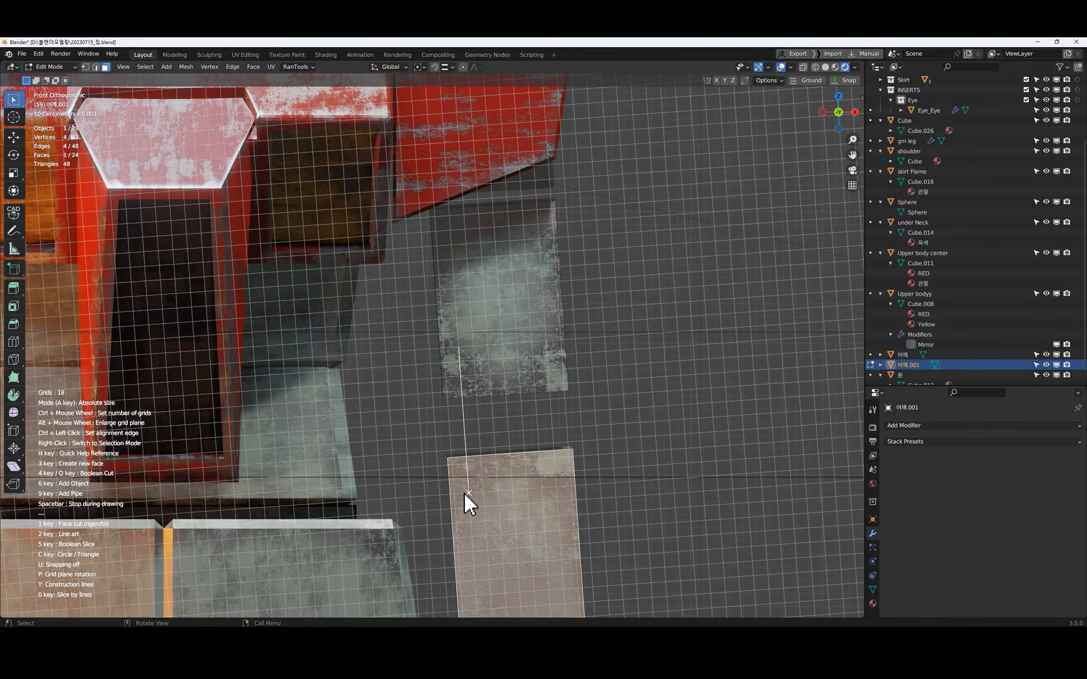
pyautogui.click(469, 507)
pyautogui.click(558, 501)
pyautogui.click(459, 348)
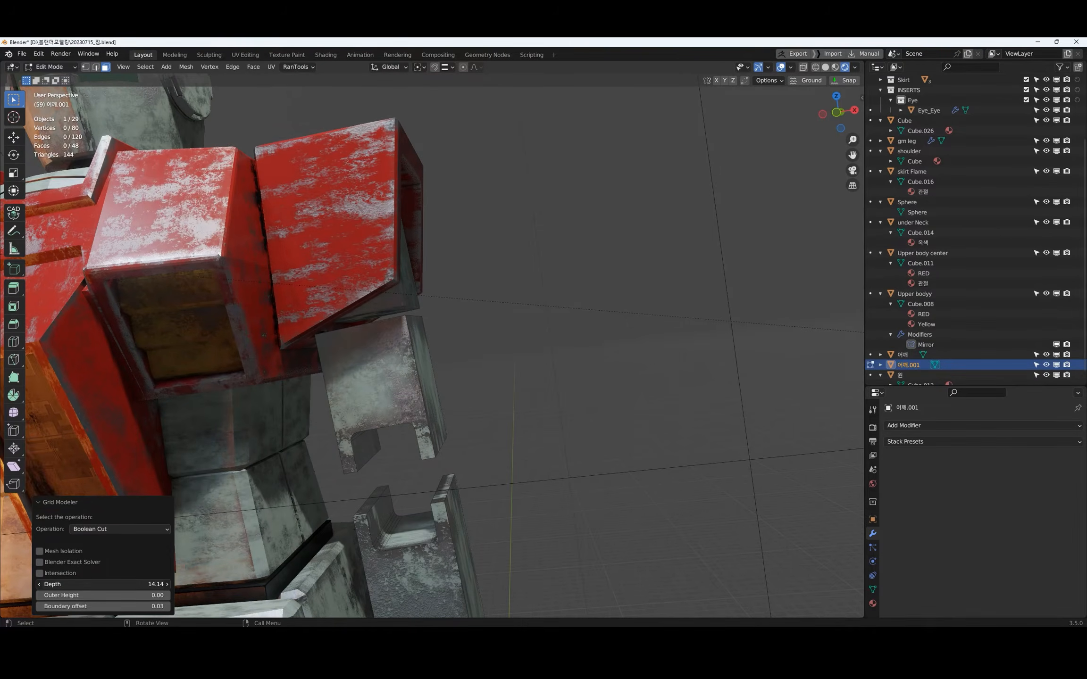
pyautogui.scroll(3, 242, 477)
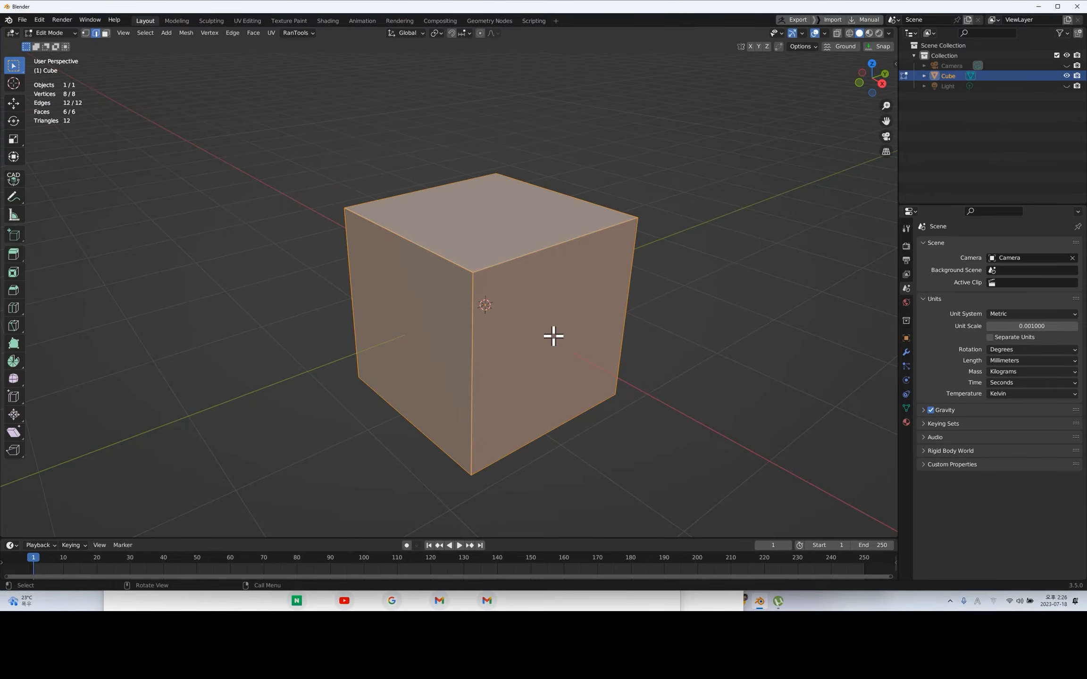
# Scale the cube along X to about 0.3 of its width
pyautogui.scroll(-2, 555, 333)
pyautogui.press('s')
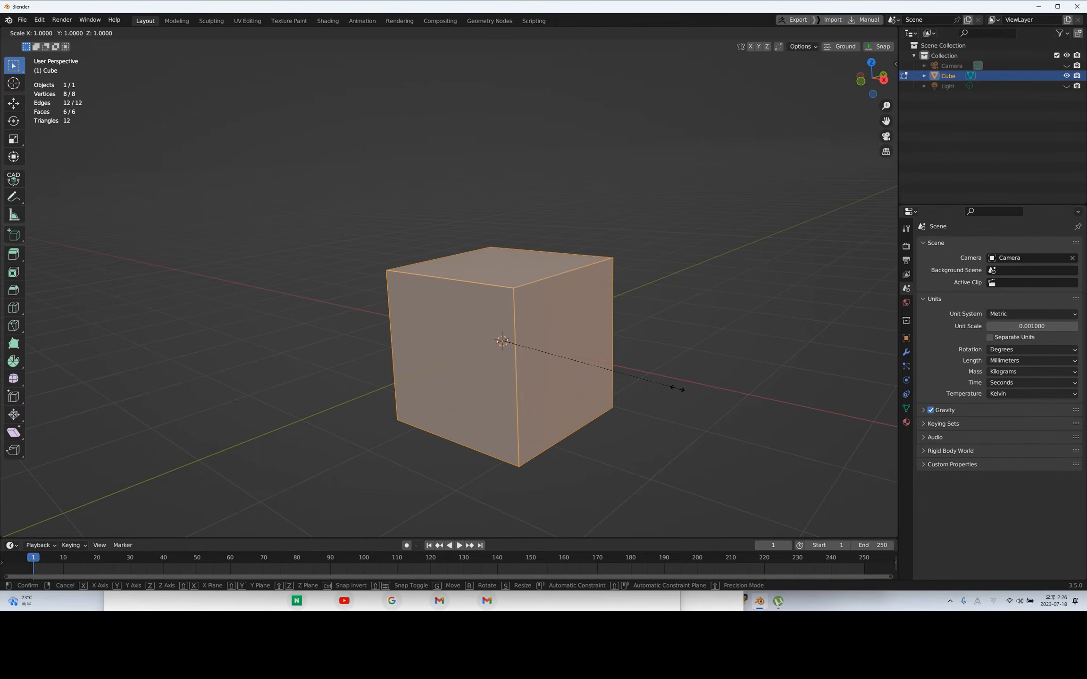
pyautogui.press('x')
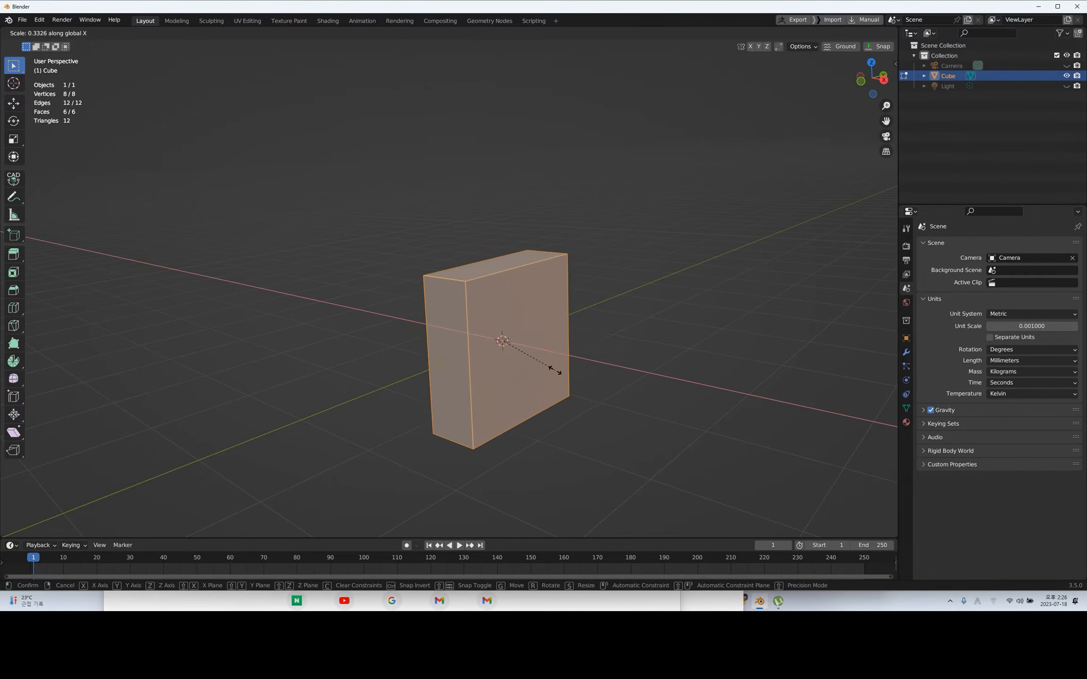
pyautogui.click(546, 366)
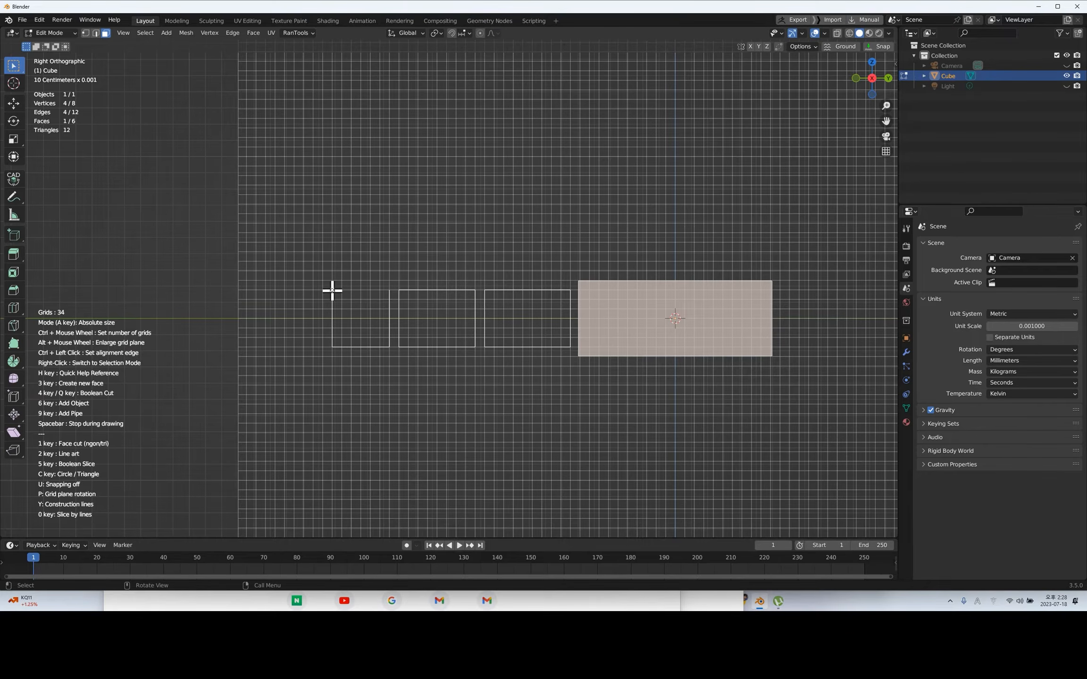
# Finish the three rectangles beside the block as finger segments and extrude them by about 0.33 mm
pyautogui.press('space')
pyautogui.moveTo(388, 290); pyautogui.dragTo(570, 431, button='middle')
pyautogui.press('e')
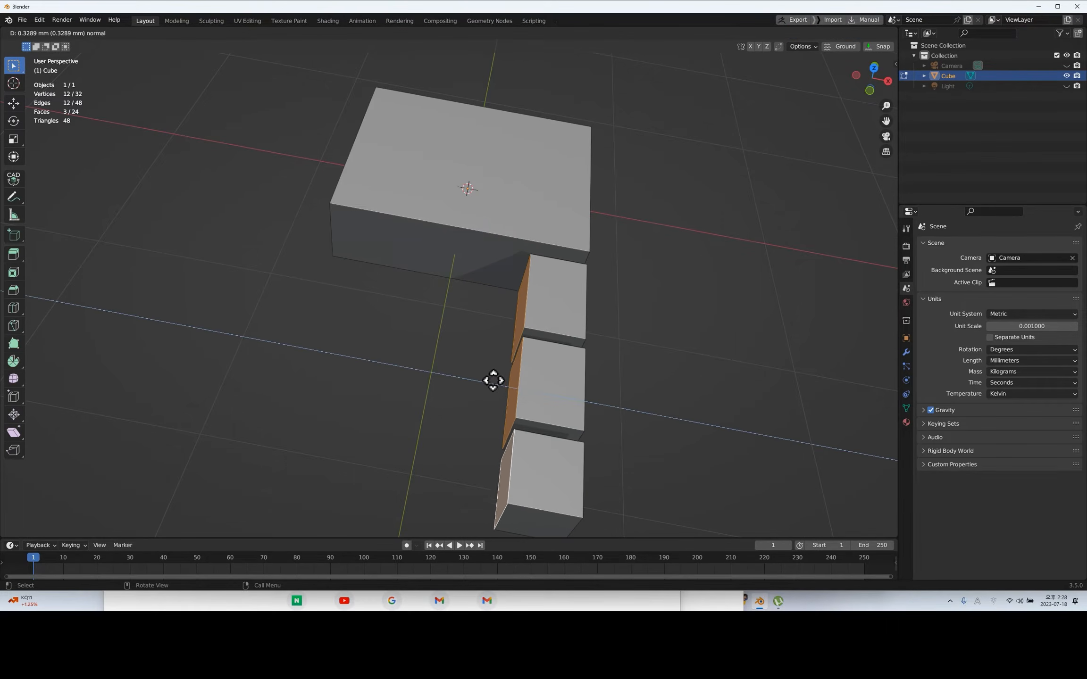
pyautogui.click(499, 381)
# Draw a tapered armour-plate outline on the side of the finger segment nearest the block and turn it into a face with Create Face
pyautogui.moveTo(500, 381); pyautogui.dragTo(478, 366, button='middle')
pyautogui.click(584, 365)
pyautogui.hotkey('ctrl', 'l')
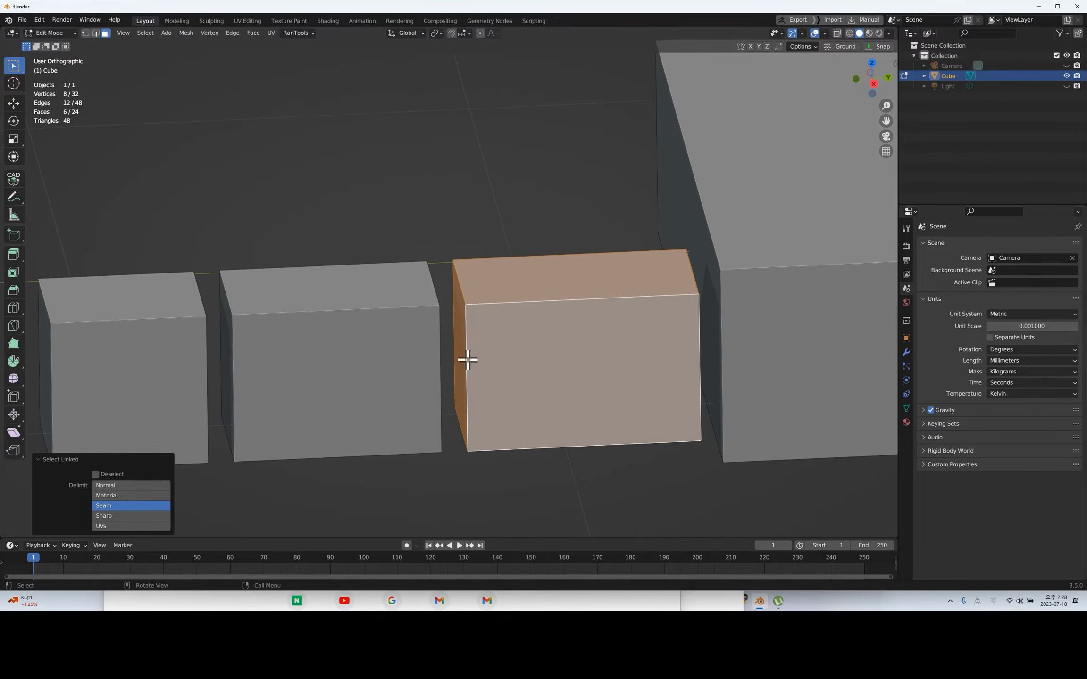
pyautogui.moveTo(485, 305)
pyautogui.mouseDown(button='middle')
pyautogui.moveTo(511, 359)
pyautogui.moveTo(534, 363)
pyautogui.mouseUp(button='middle')
pyautogui.hotkey('shift', 'g')
pyautogui.keyDown('alt'); pyautogui.scroll(6, 505, 368); pyautogui.keyUp('alt')
pyautogui.keyDown('alt'); pyautogui.scroll(-5, 434, 332); pyautogui.keyUp('alt')
pyautogui.keyDown('ctrl'); pyautogui.scroll(8, 437, 332); pyautogui.keyUp('ctrl')
pyautogui.click(434, 331)
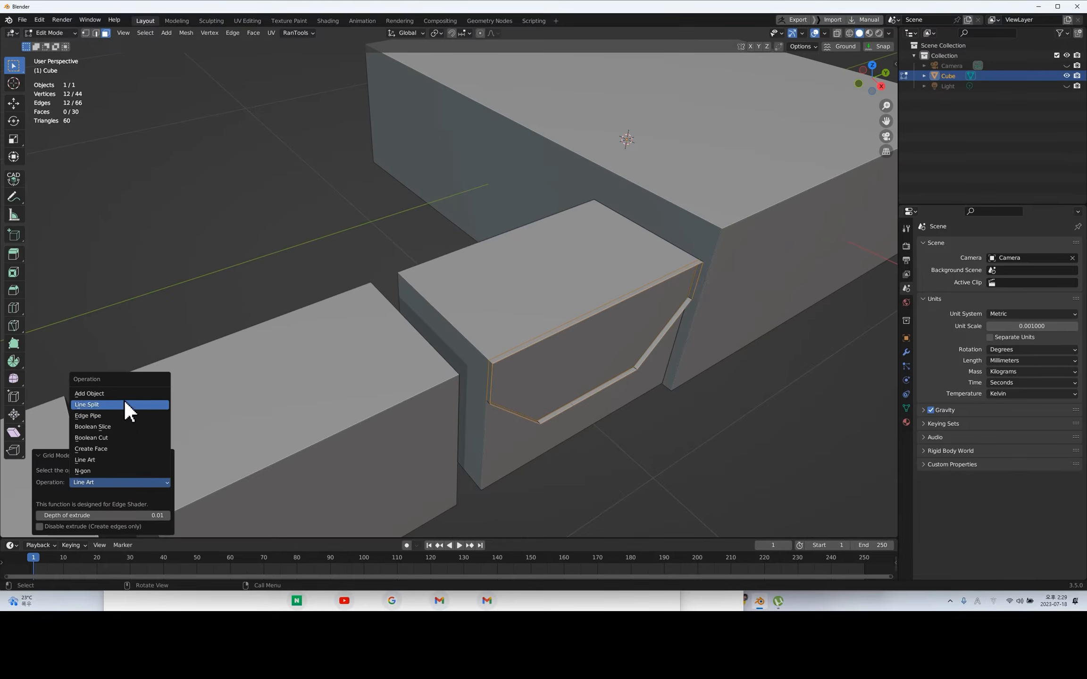
pyautogui.click(124, 449)
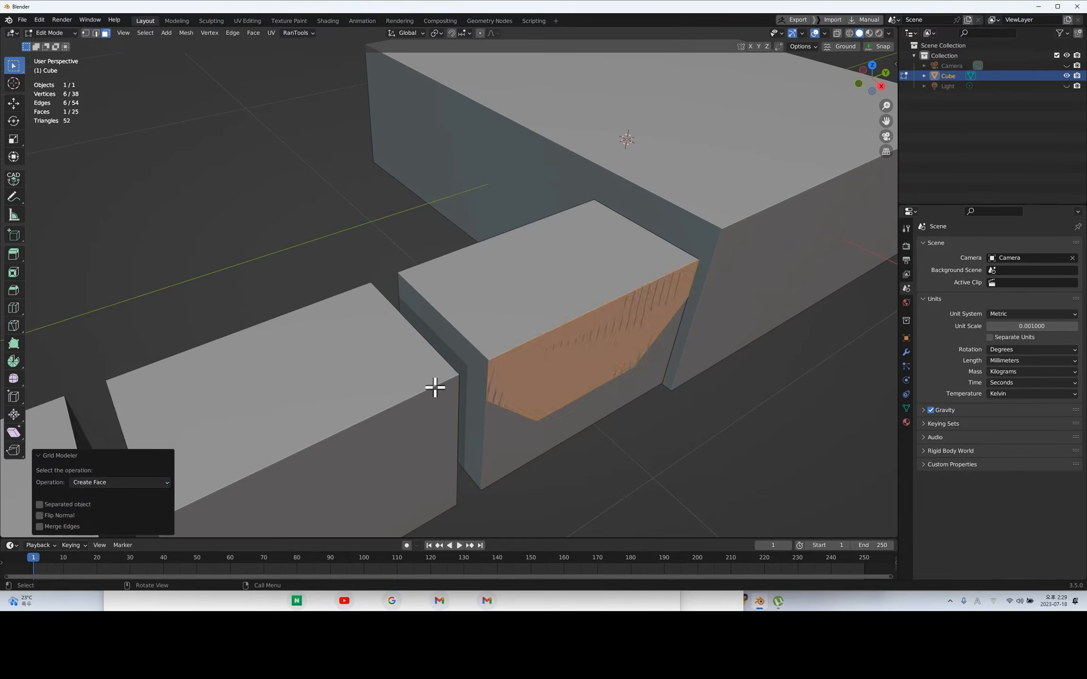
# Extrude the tapered plate face outward from the finger segment
pyautogui.moveTo(436, 388); pyautogui.dragTo(528, 384, button='middle')
pyautogui.press('e')
pyautogui.click(585, 358)
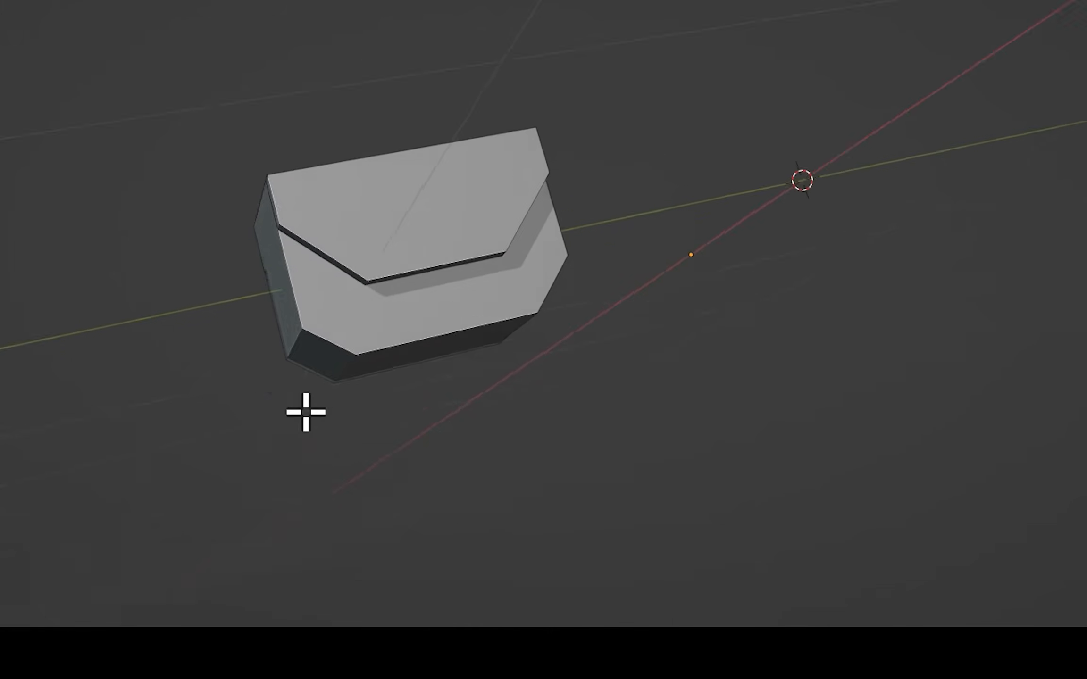
# Boolean-cut a shallow rectangular notch into the lower edge of the finger segment's side and bevel the edges of the notched side face
pyautogui.moveTo(305, 412); pyautogui.dragTo(299, 522, button='middle')
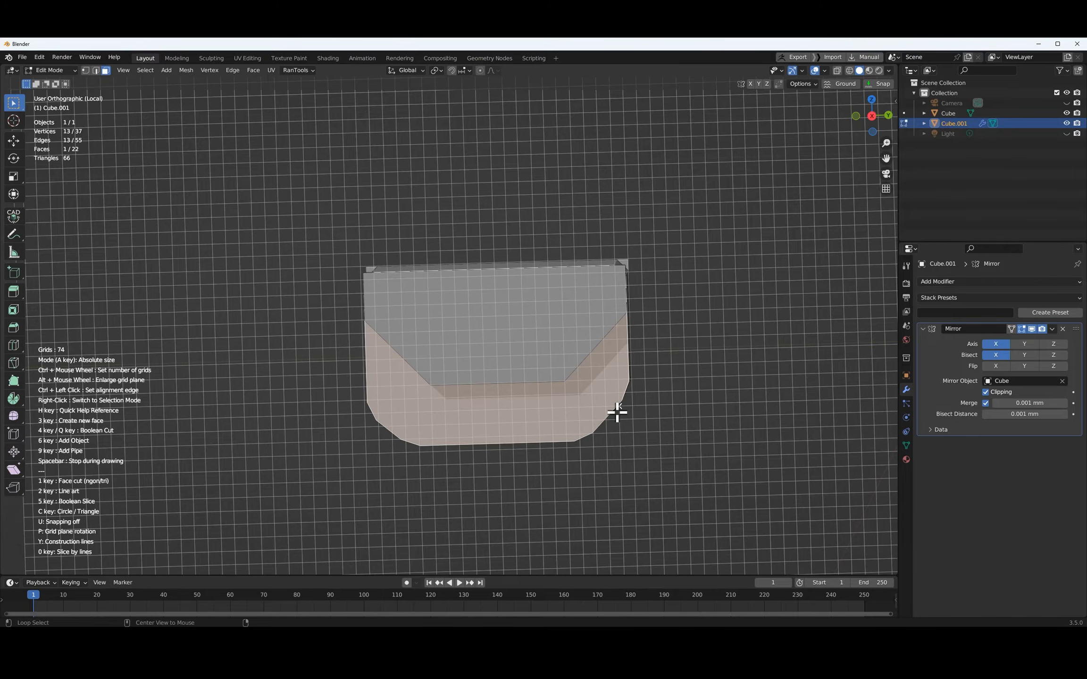
pyautogui.keyDown('alt'); pyautogui.moveTo(617, 412); pyautogui.dragTo(617, 411, button='middle'); pyautogui.keyUp('alt')
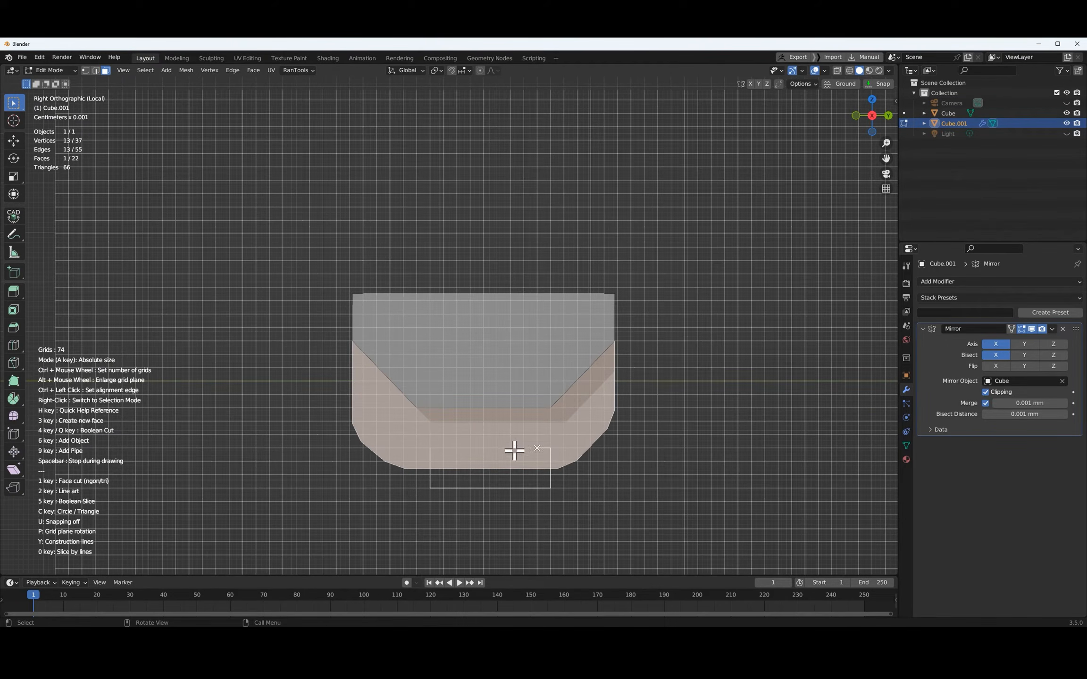
pyautogui.press('q')
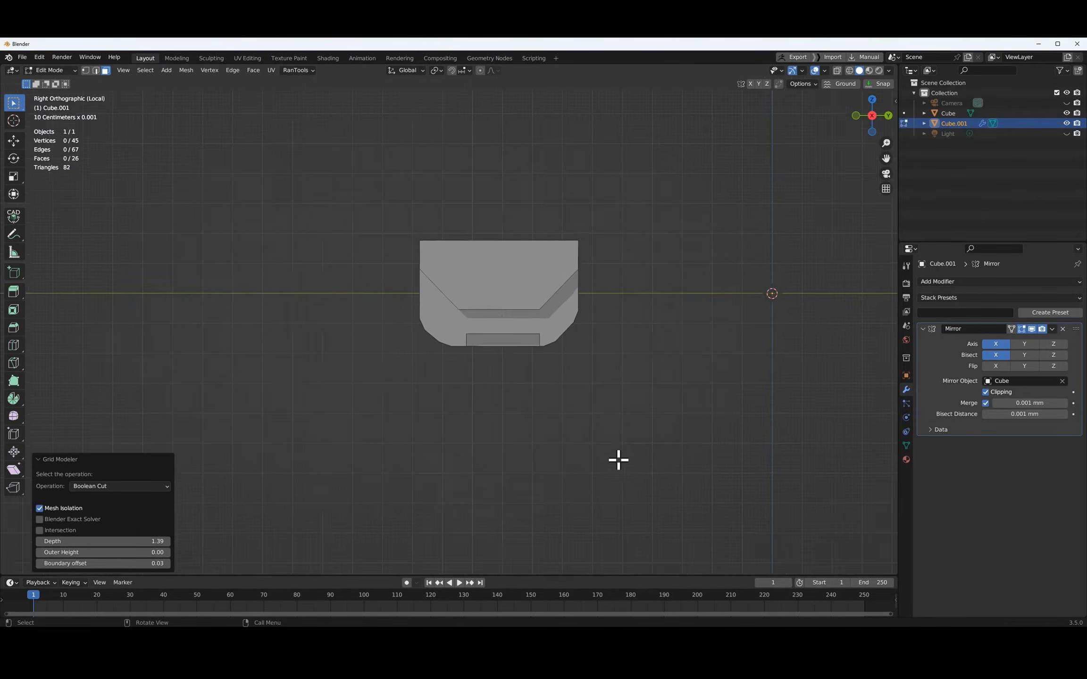
pyautogui.moveTo(617, 459); pyautogui.dragTo(601, 394, button='middle')
pyautogui.moveTo(159, 541); pyautogui.dragTo(133, 542)
pyautogui.moveTo(134, 541); pyautogui.dragTo(135, 541)
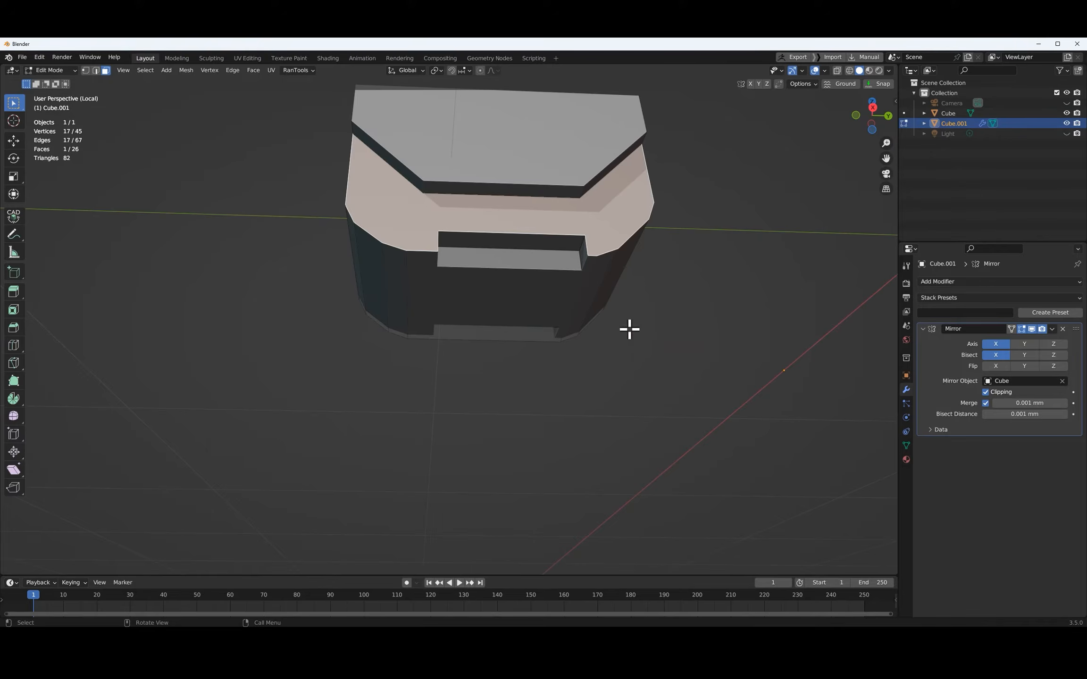
pyautogui.hotkey('ctrl', 'b')
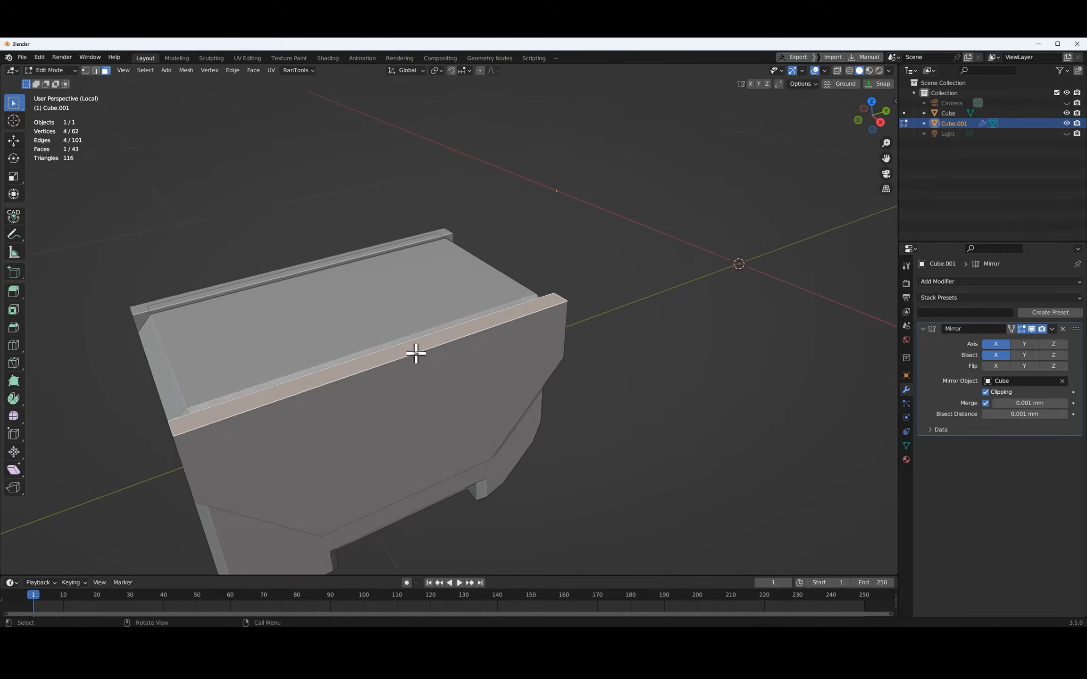
# Boolean-cut a rectangular notch into the middle of the armour plate's upper edge with a depth of 0.82
pyautogui.moveTo(418, 352); pyautogui.dragTo(456, 357, button='middle')
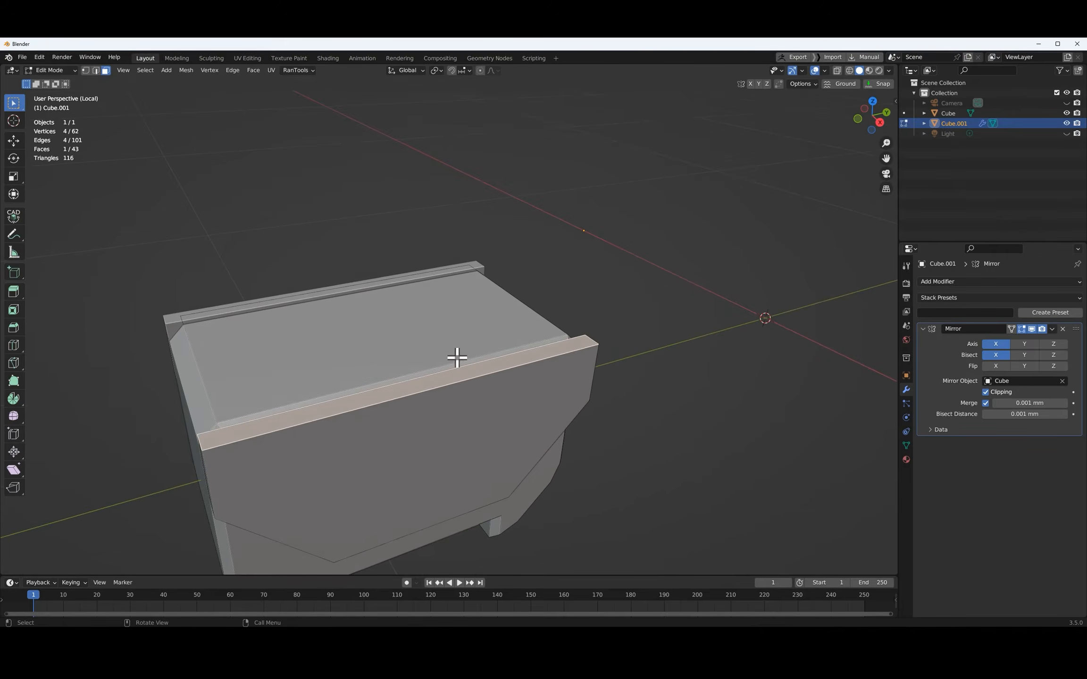
pyautogui.scroll(3, 543, 381)
pyautogui.scroll(-5, 494, 420)
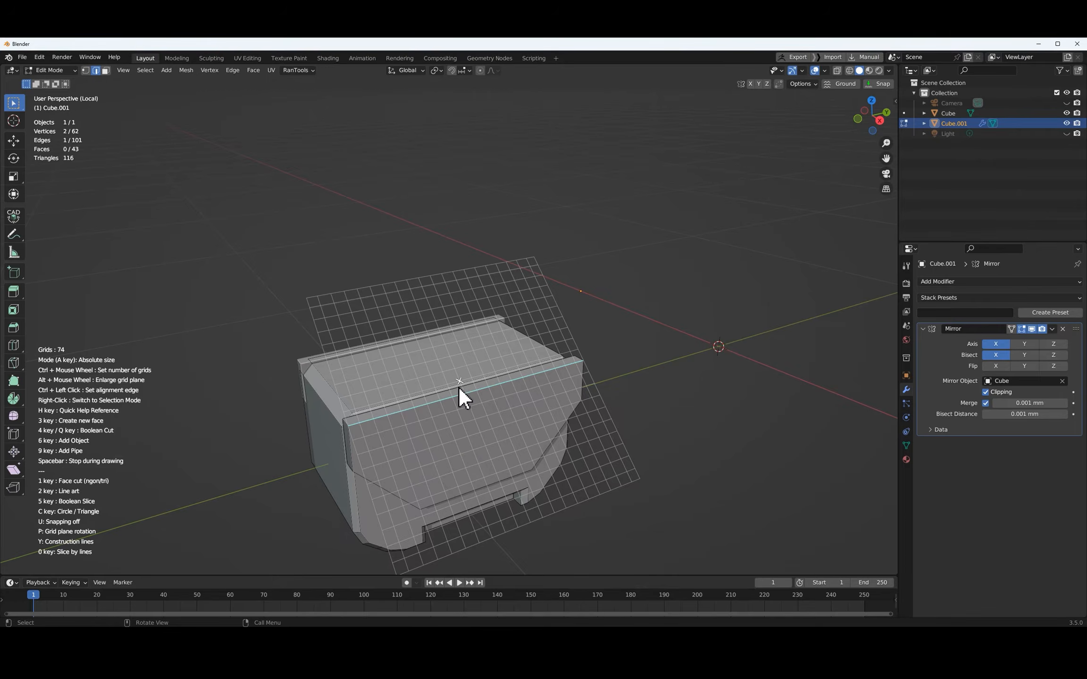
pyautogui.press('KP_3')
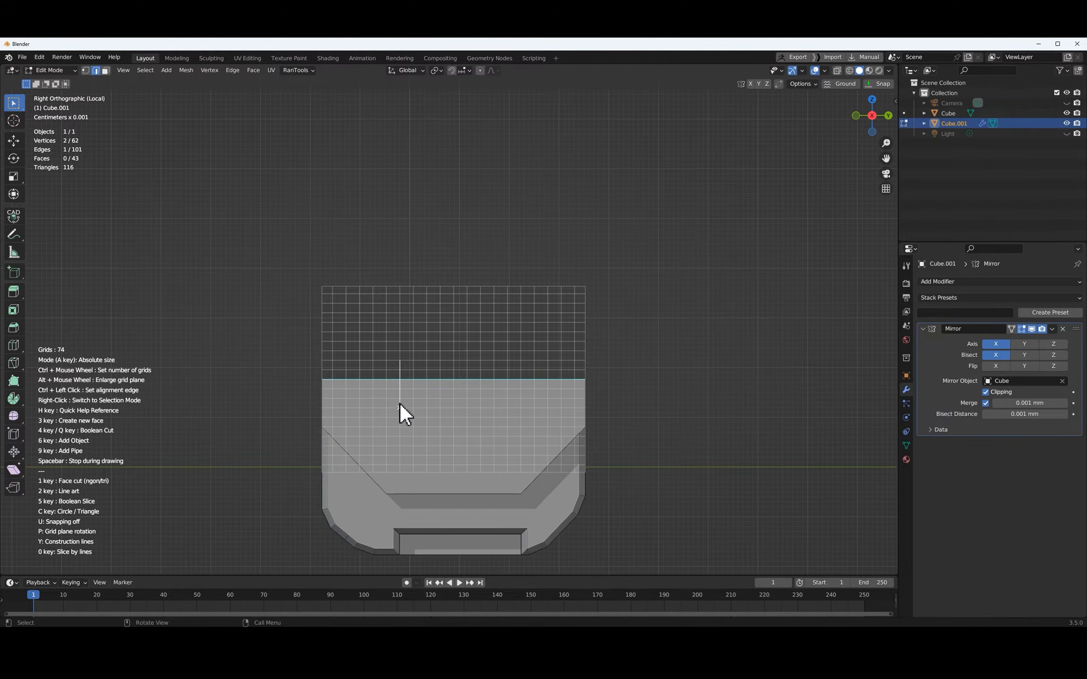
pyautogui.click(517, 362)
pyautogui.click(401, 362)
pyautogui.press('KP_7')
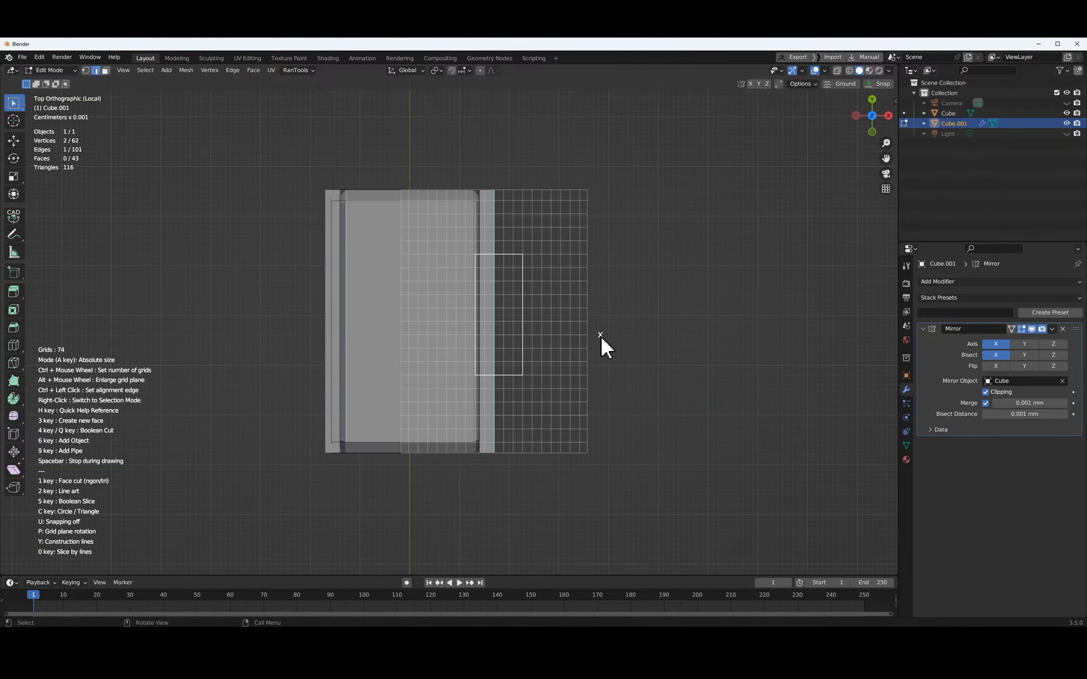
pyautogui.press('4')
pyautogui.moveTo(609, 336); pyautogui.dragTo(550, 283, button='middle')
pyautogui.moveTo(156, 542); pyautogui.dragTo(127, 541)
pyautogui.scroll(3, 543, 361)
pyautogui.moveTo(561, 358); pyautogui.dragTo(531, 364, button='middle')
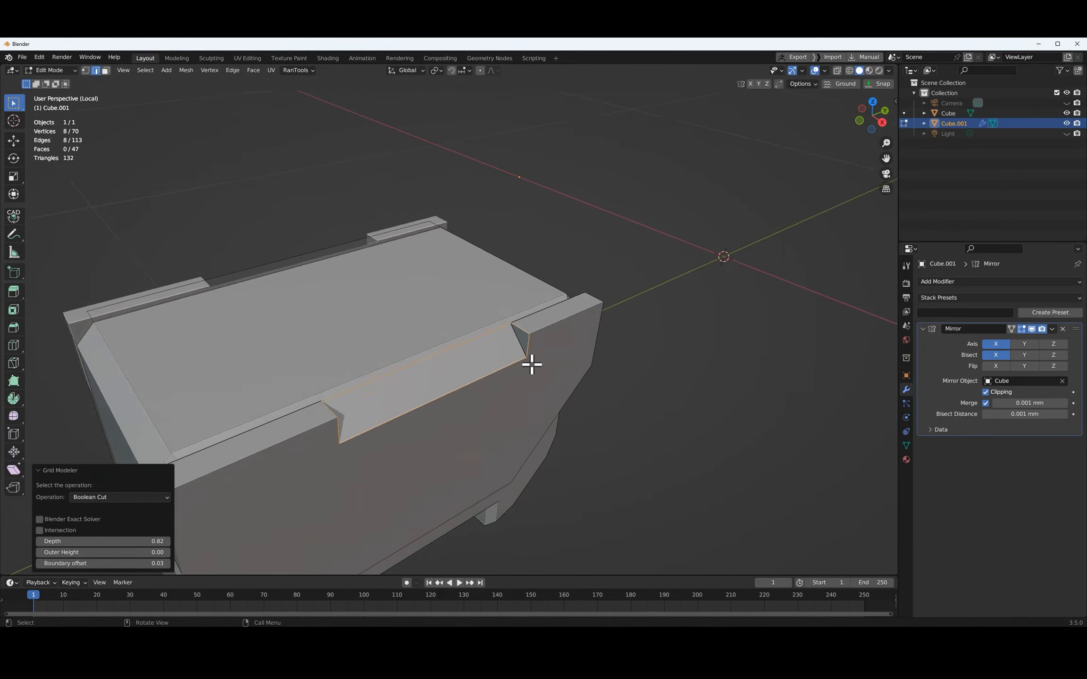
# Bevel the edges of the armour plate's outer face
pyautogui.moveTo(445, 376); pyautogui.dragTo(415, 361, button='middle')
pyautogui.scroll(-3, 566, 394)
pyautogui.click(626, 403)
pyautogui.scroll(2, 378, 420)
pyautogui.moveTo(373, 419)
pyautogui.mouseDown(button='middle')
pyautogui.moveTo(337, 437)
pyautogui.moveTo(364, 412)
pyautogui.mouseUp(button='middle')
pyautogui.press('3')
pyautogui.click(448, 464)
pyautogui.hotkey('ctrl', 'b')
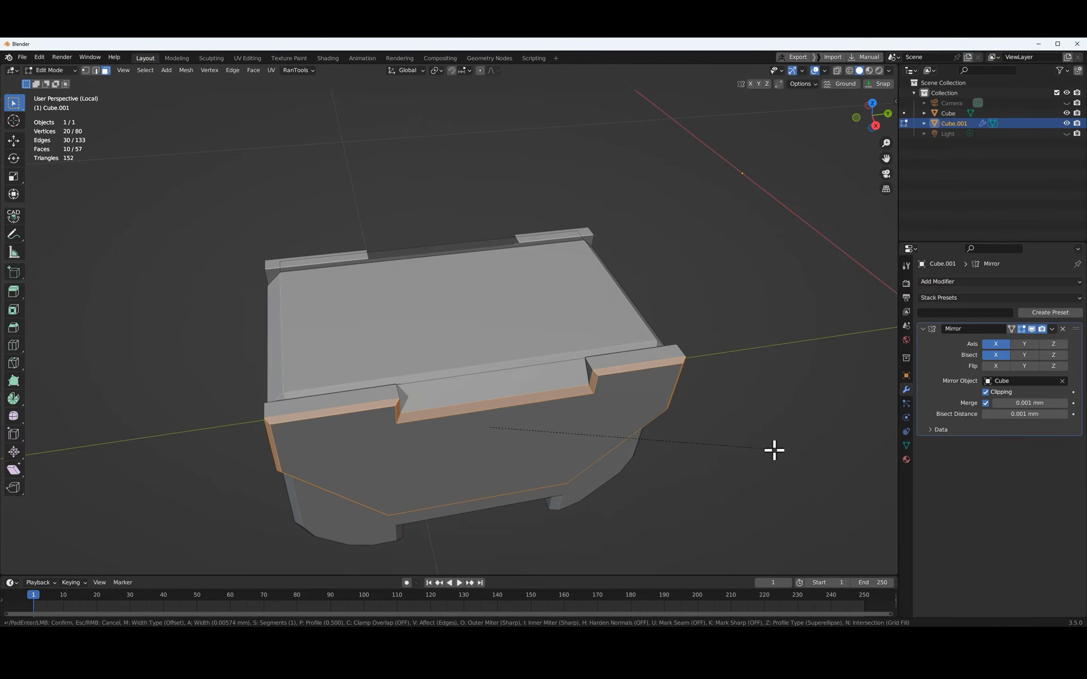
pyautogui.click(774, 449)
# Boolean-cut two shallow round holes into the side face below the armour plate, one near each lower corner
pyautogui.click(613, 466)
pyautogui.hotkey('ctrl', 'g')
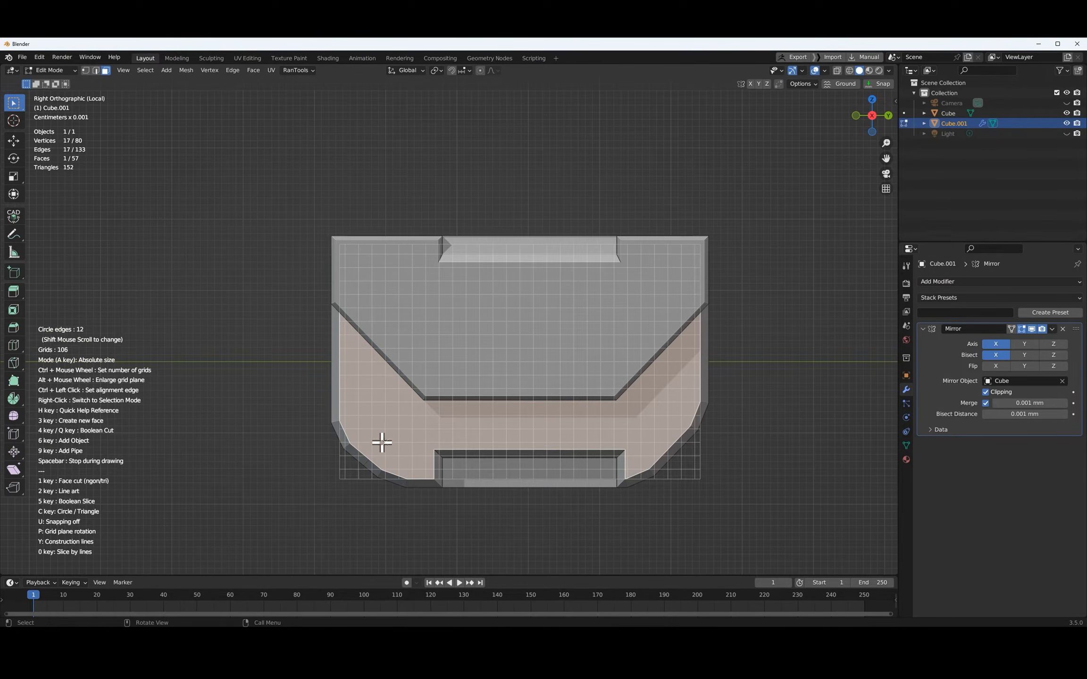
pyautogui.rightClick(404, 447)
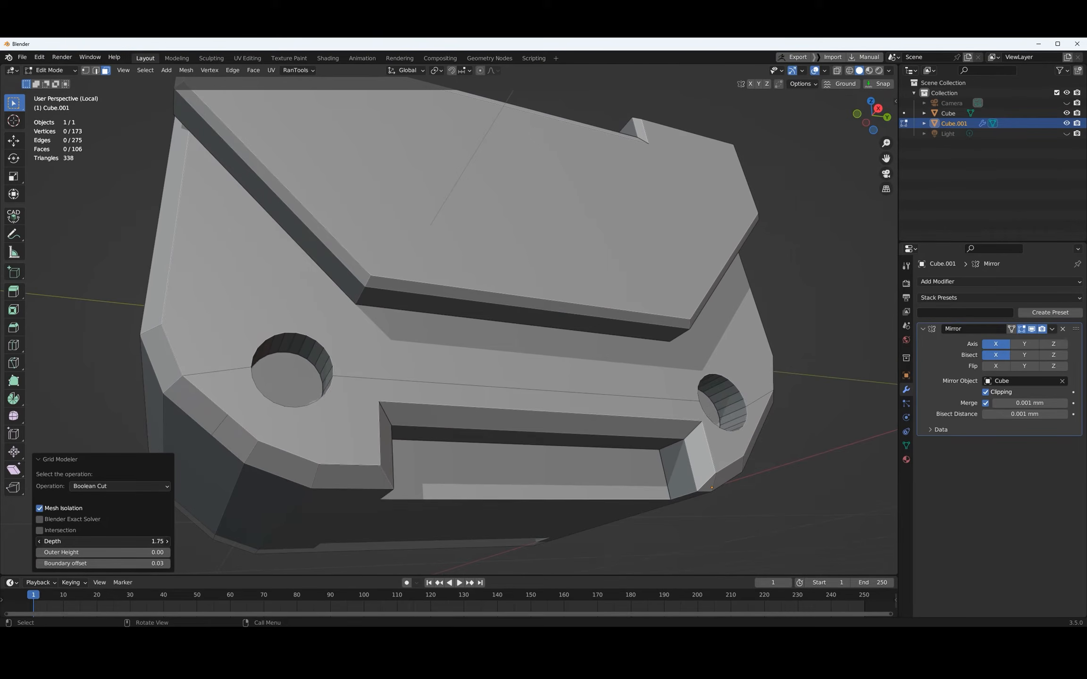
pyautogui.moveTo(103, 541); pyautogui.dragTo(89, 541)
# Scale the floor faces of both round holes down to about 0.8 so the holes taper inward
pyautogui.scroll(-1, 410, 488)
pyautogui.moveTo(410, 488); pyautogui.dragTo(405, 444, button='middle')
pyautogui.click(383, 429)
pyautogui.keyDown('shift'); pyautogui.click(726, 400); pyautogui.keyUp('shift')
pyautogui.press('s')
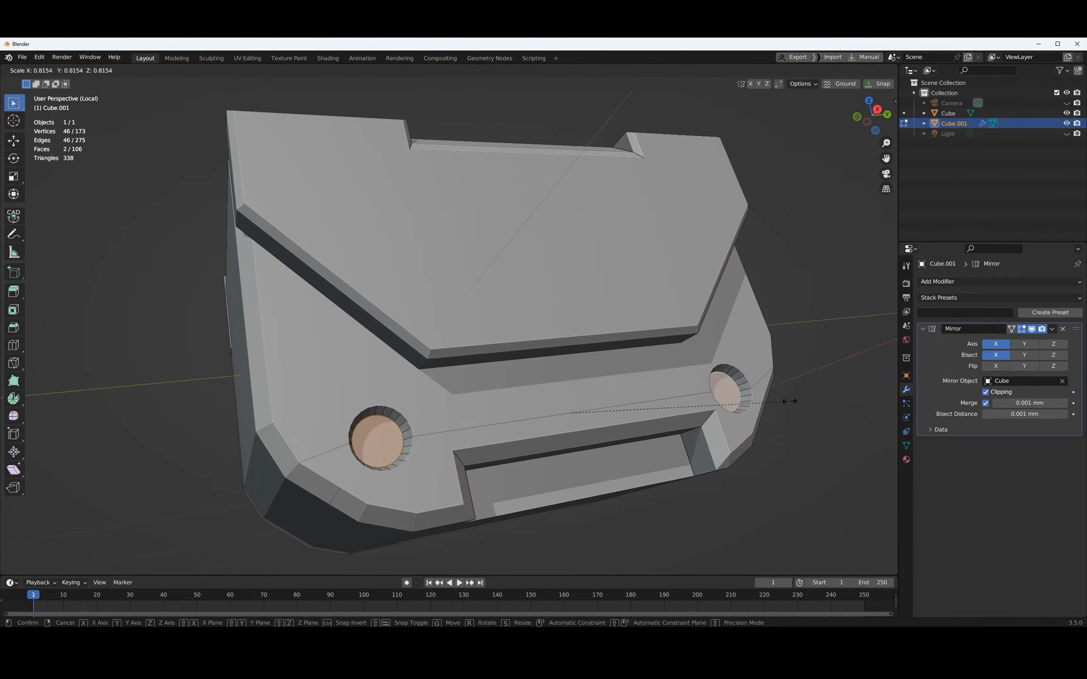
pyautogui.click(800, 431)
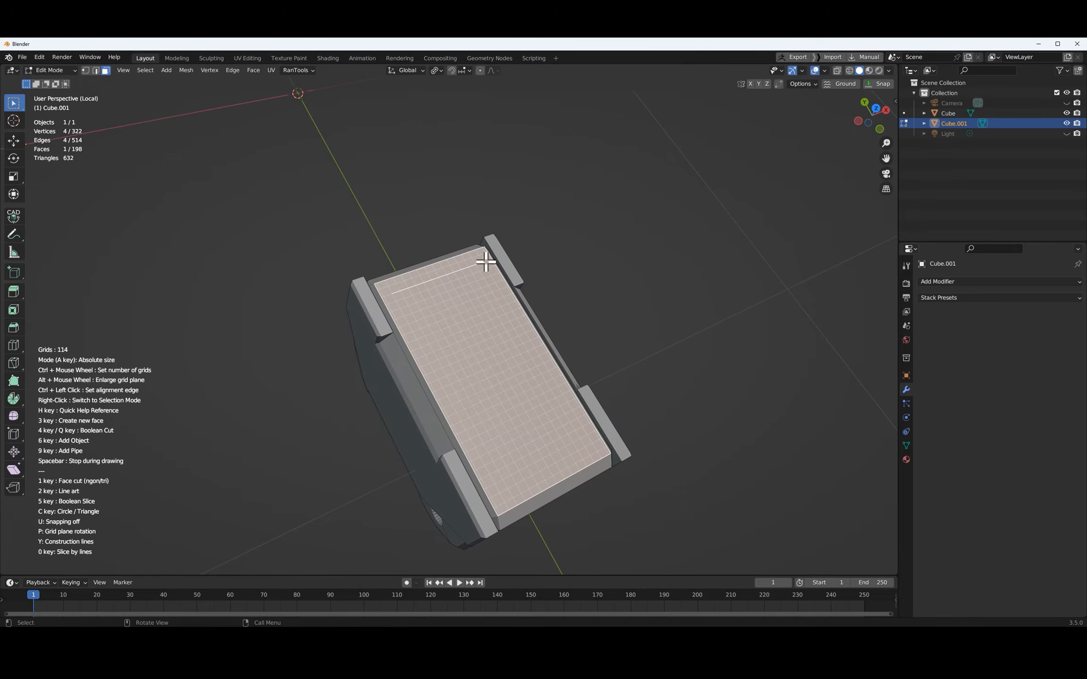
# Add a bevelled rectangular panel on top of the finger segment with Create Face, extruded about 0.015 mm
pyautogui.press('3')
pyautogui.moveTo(364, 384)
pyautogui.mouseDown(button='middle')
pyautogui.moveTo(560, 368)
pyautogui.moveTo(498, 388)
pyautogui.mouseUp(button='middle')
pyautogui.press('e')
pyautogui.click(495, 400)
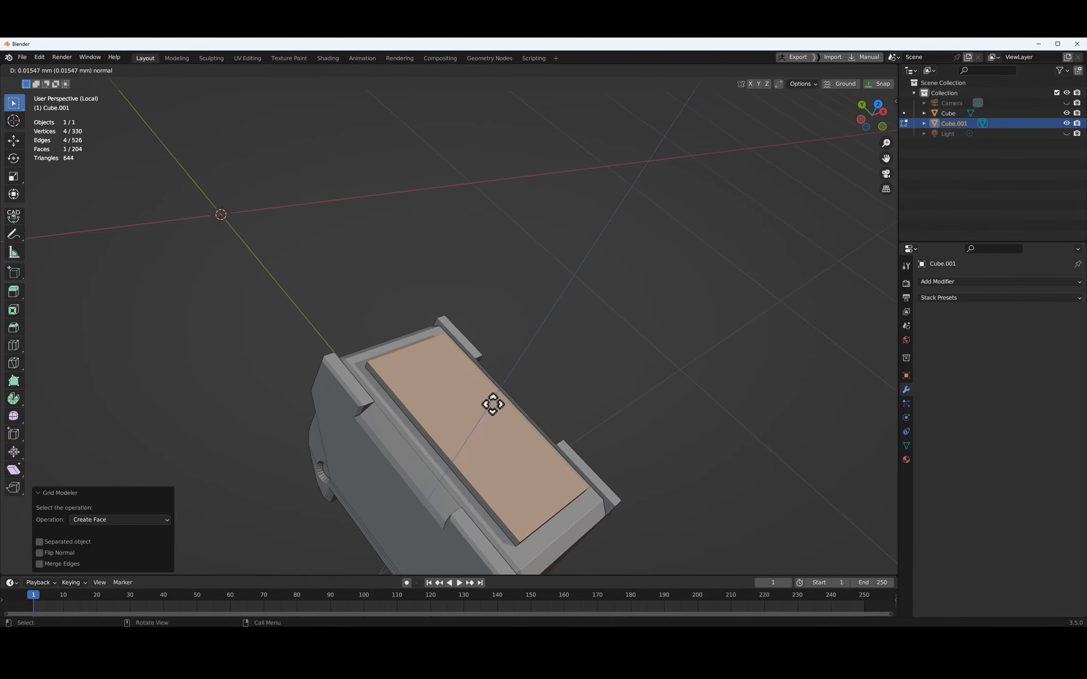
pyautogui.hotkey('ctrl', 'b')
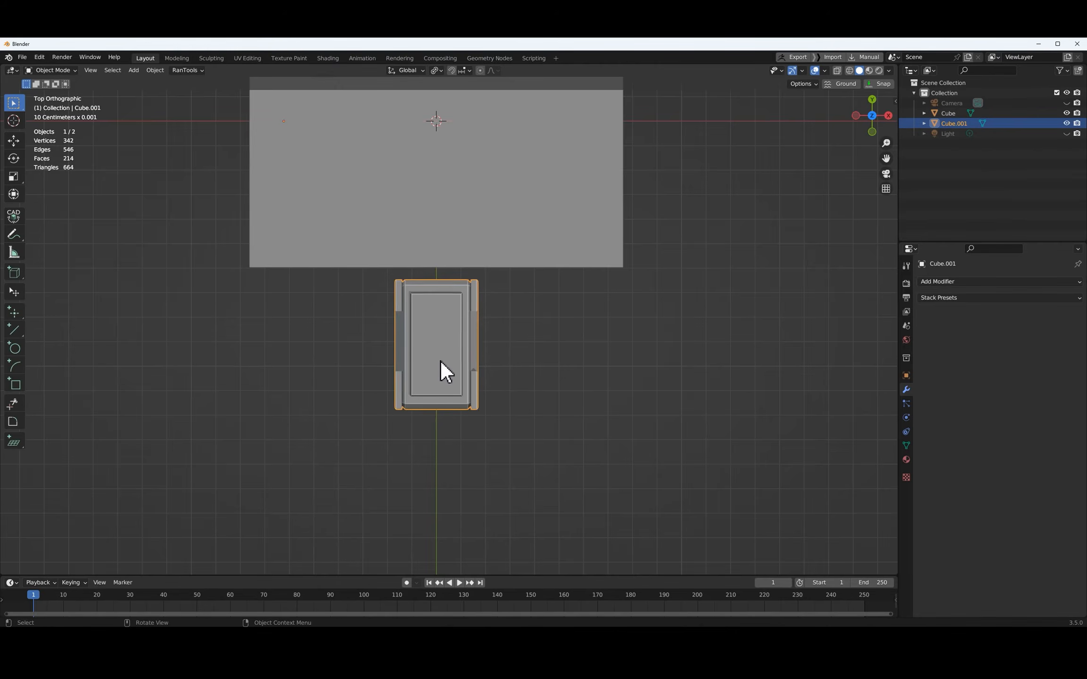
# Move the finger segment about 0.58 mm along X
pyautogui.click(441, 362)
pyautogui.press('g')
pyautogui.press('x')
pyautogui.click(580, 354)
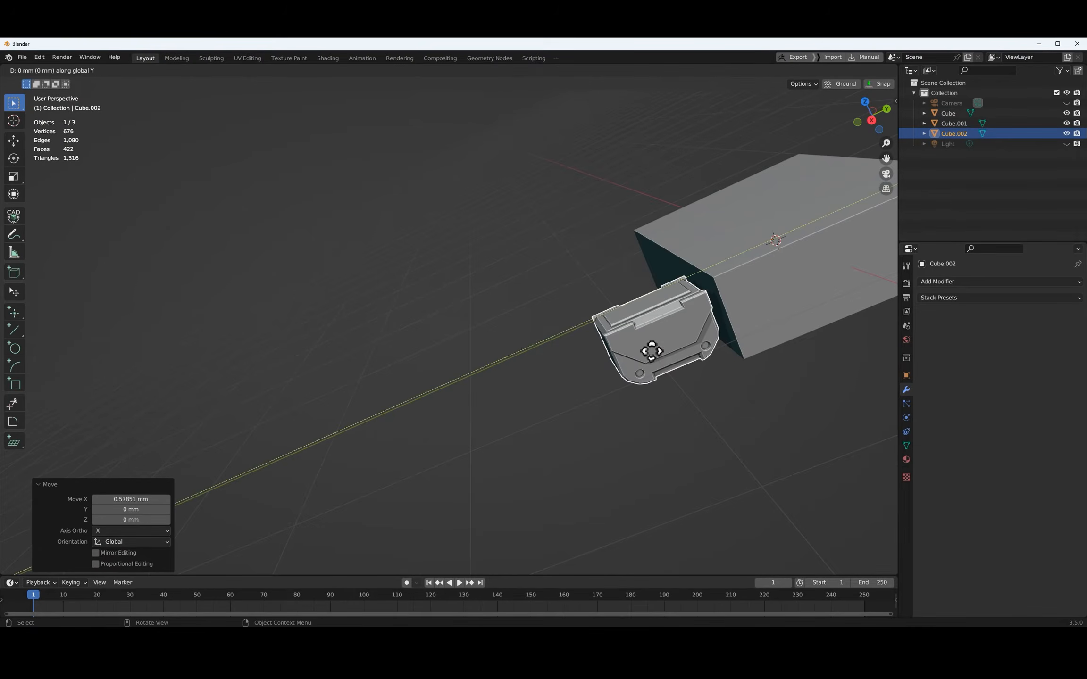
# Duplicate the finger segment along Y to form the next segment of the finger
pyautogui.hotkey('shift', 'd')
pyautogui.click(558, 381)
pyautogui.scroll(3, 576, 442)
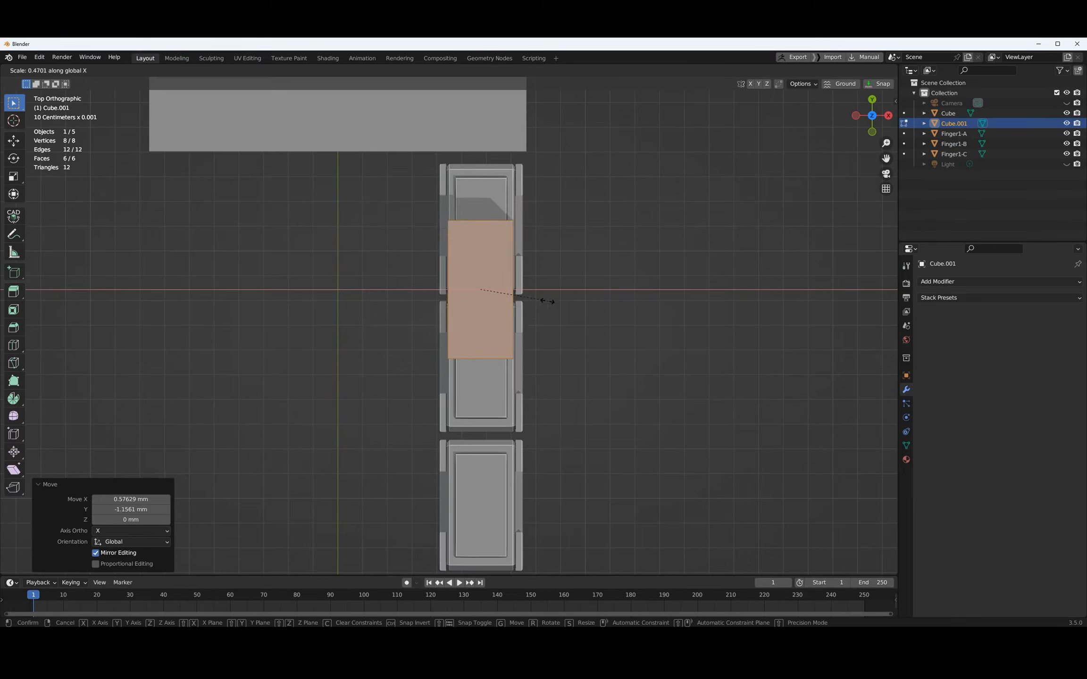
# Scale the new cube to 0.357 along X, shorten it along Y and fit it between the first two finger segments
pyautogui.press('s')
pyautogui.press('g')
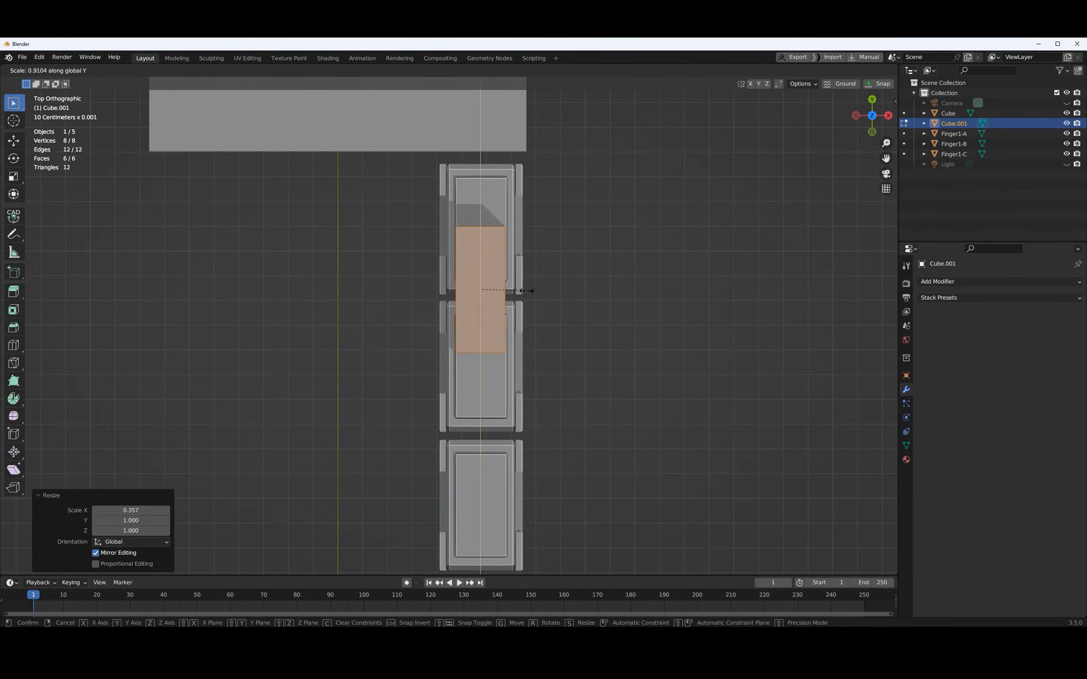
pyautogui.click(587, 305)
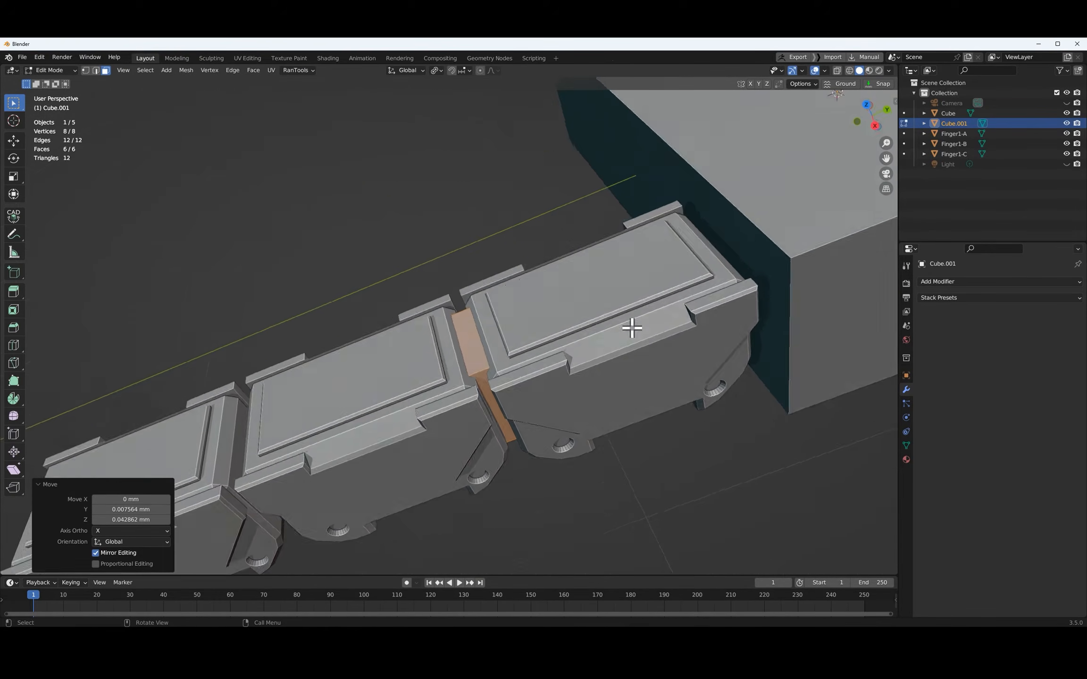
# Array-copy the circle to both ends of the joint block's side and bevel a lengthwise loop cut between the discs by about 0.04 mm
pyautogui.scroll(-2, 632, 328)
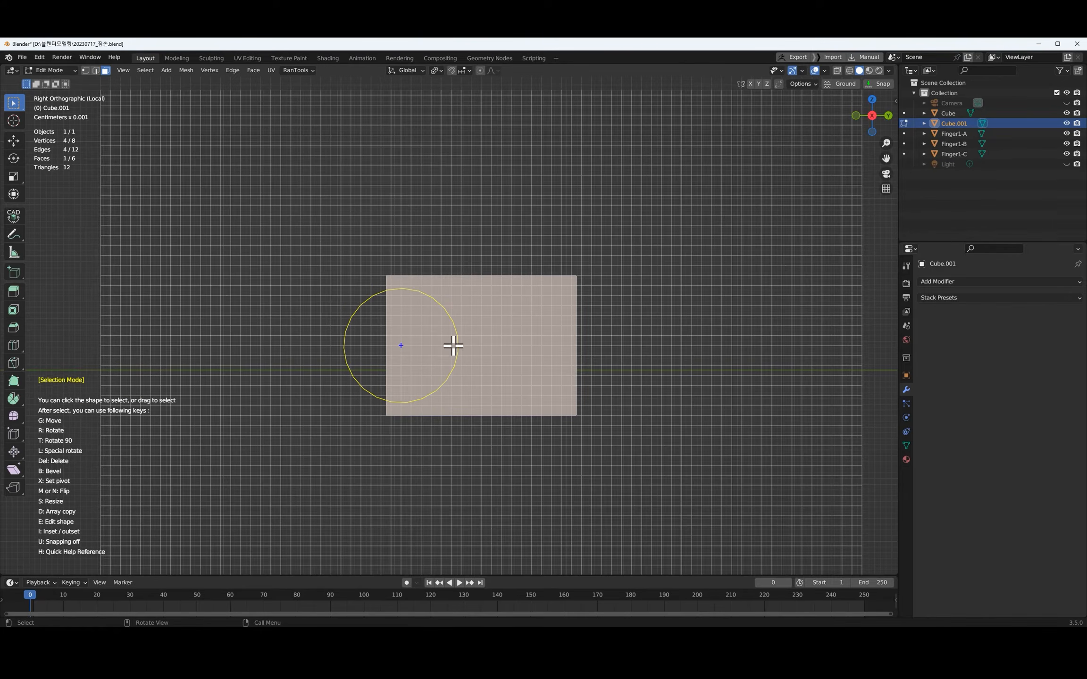
pyautogui.press('d')
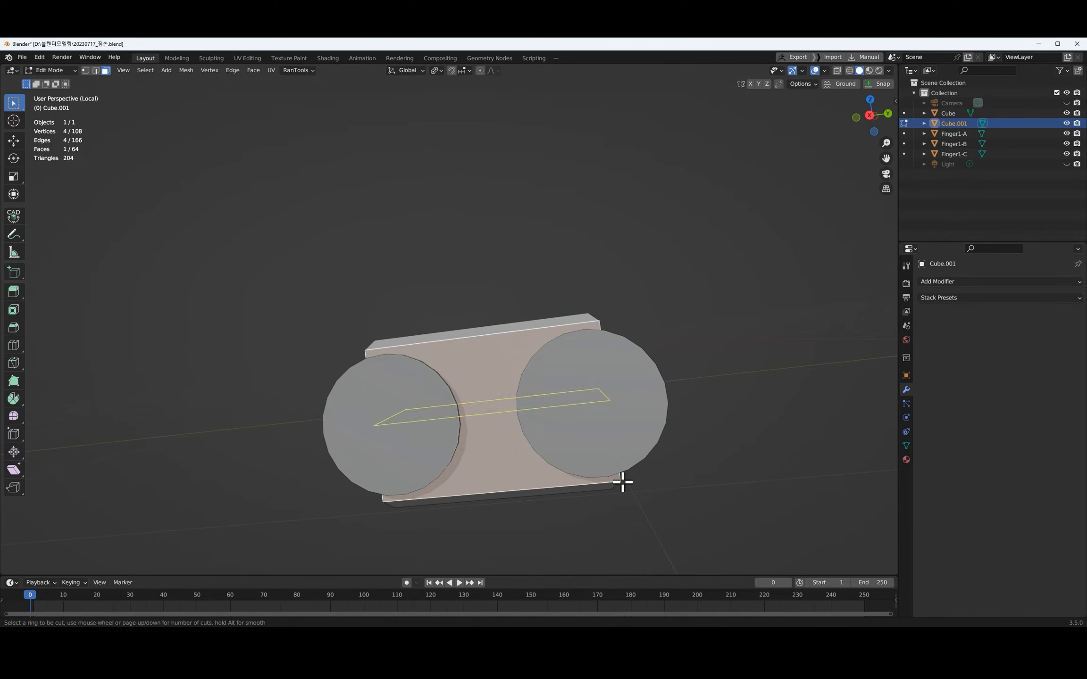
pyautogui.click(623, 480)
pyautogui.click(563, 480)
pyautogui.hotkey('ctrl', 'b')
pyautogui.click(512, 408)
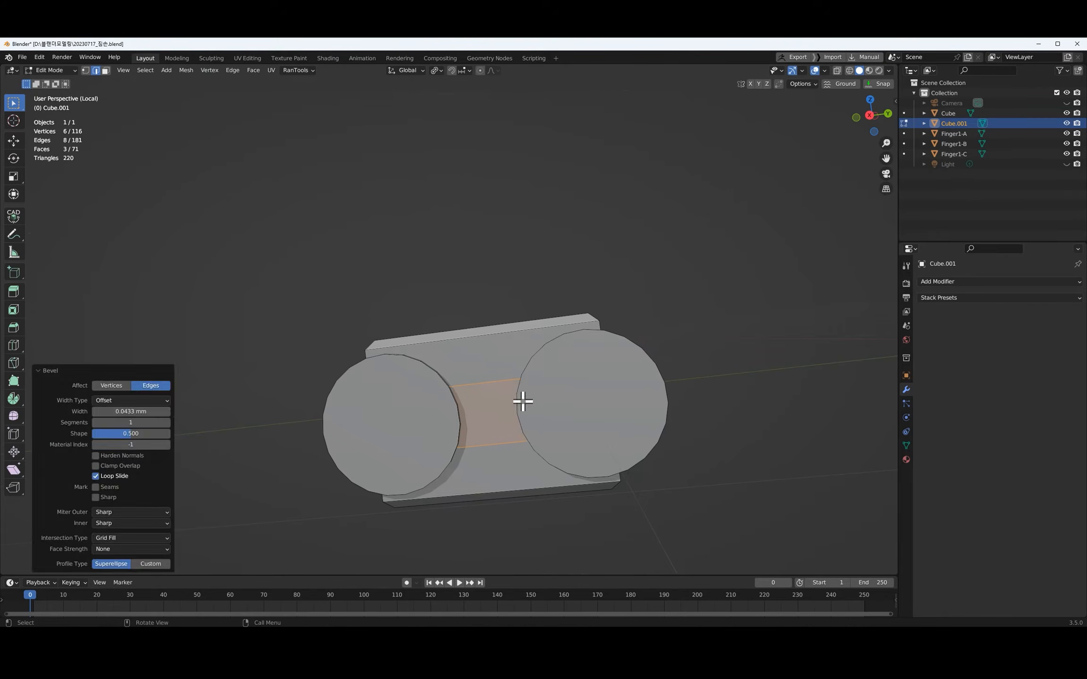
# Extrude the bevelled bands between the discs inward along their normals by about 0.046 mm
pyautogui.moveTo(522, 400); pyautogui.dragTo(611, 436, button='middle')
pyautogui.press('KP_Decimal')
pyautogui.scroll(5, 560, 425)
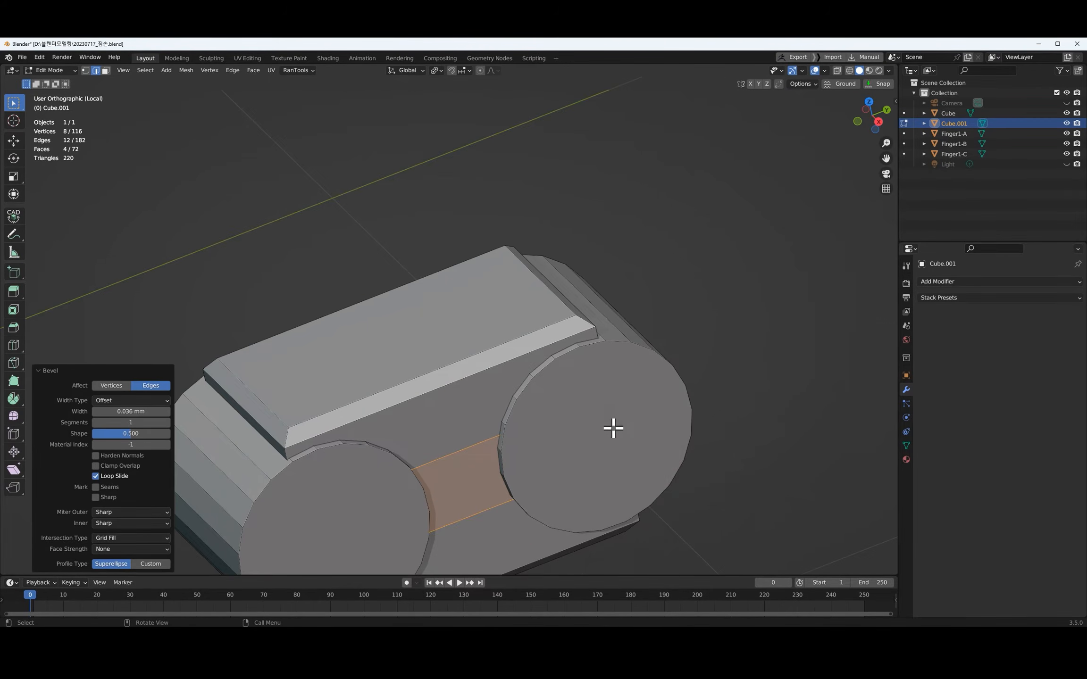
pyautogui.hotkey('alt', 'e')
pyautogui.click(708, 439)
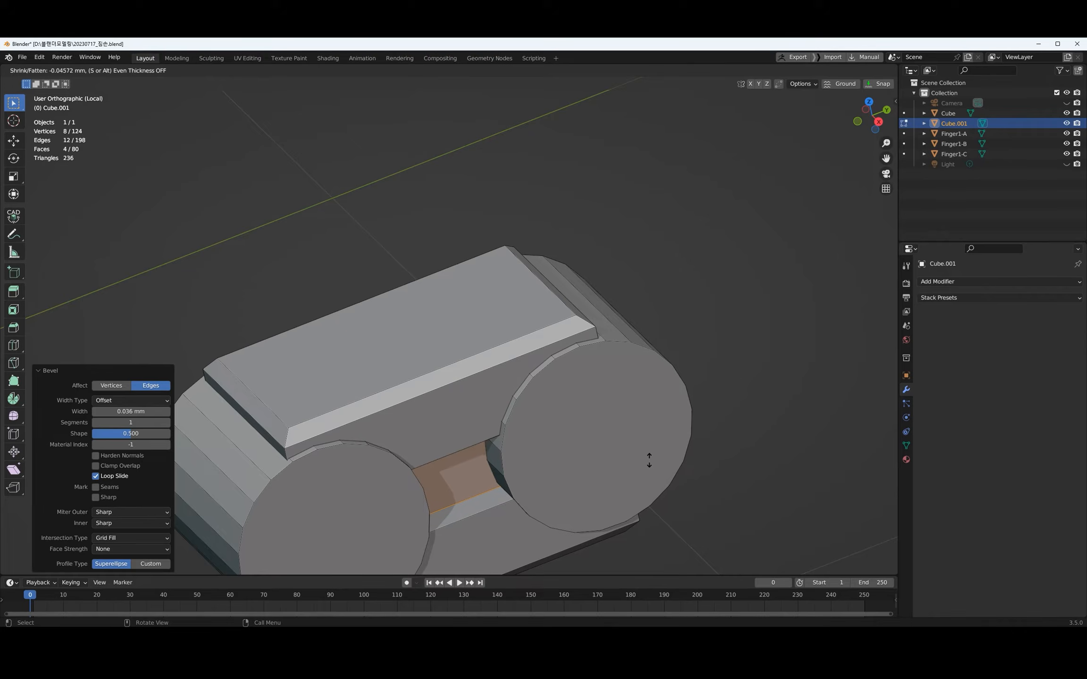
pyautogui.click(653, 460)
# Inset the four disc faces of the joint and move them along their normals
pyautogui.press('i')
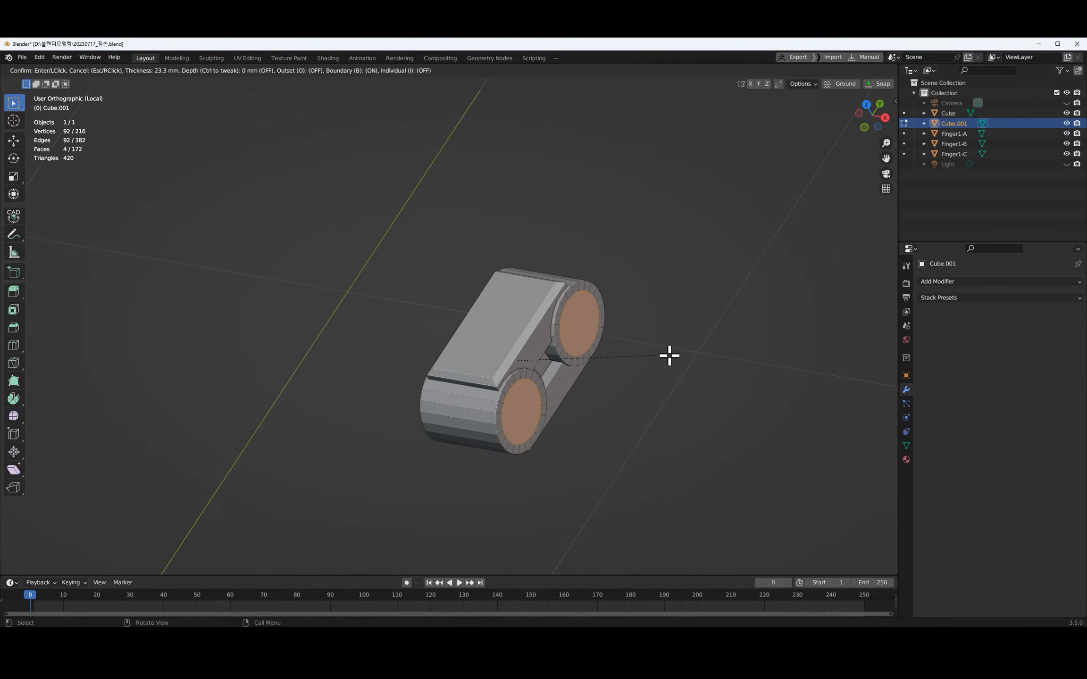
pyautogui.click(668, 355)
pyautogui.press('g')
pyautogui.press('z')
pyautogui.press('z')
pyautogui.click(680, 362)
# Bevel the joint's inner disc faces and inset them by about 0.029 mm
pyautogui.scroll(2, 679, 363)
pyautogui.hotkey('ctrl', 'b')
pyautogui.click(711, 354)
pyautogui.click(657, 331)
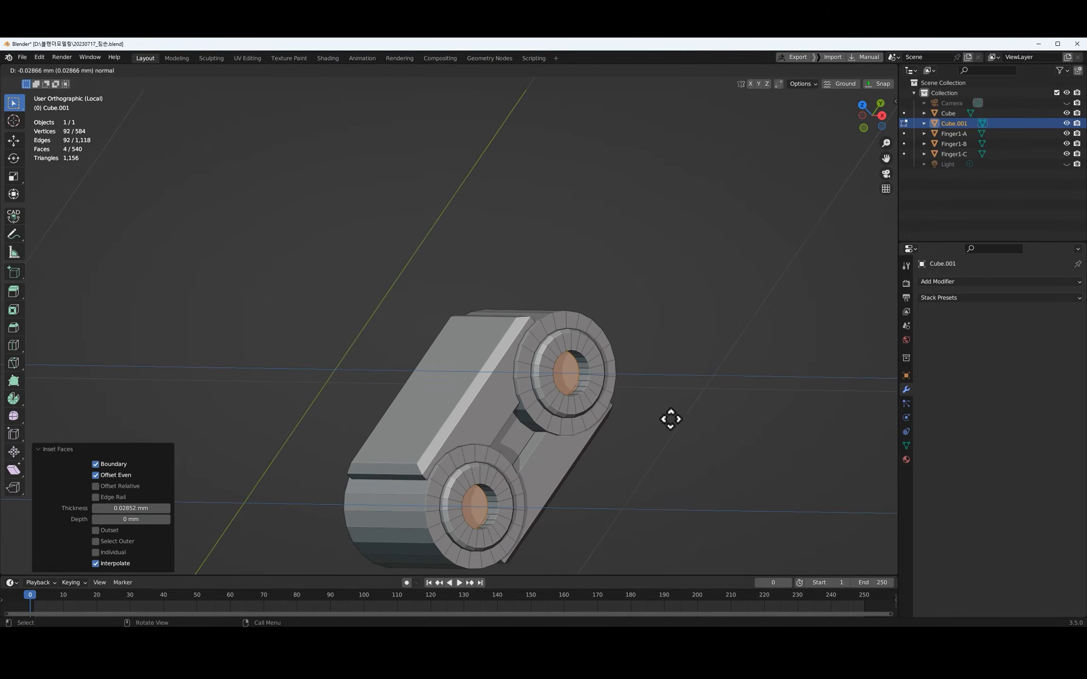
# Boolean-cut a narrow rectangular notch across the joint's central channel and sink a ring groove about 0.008 mm deep into each disc
pyautogui.hotkey('ctrl', 'alt', 'g')
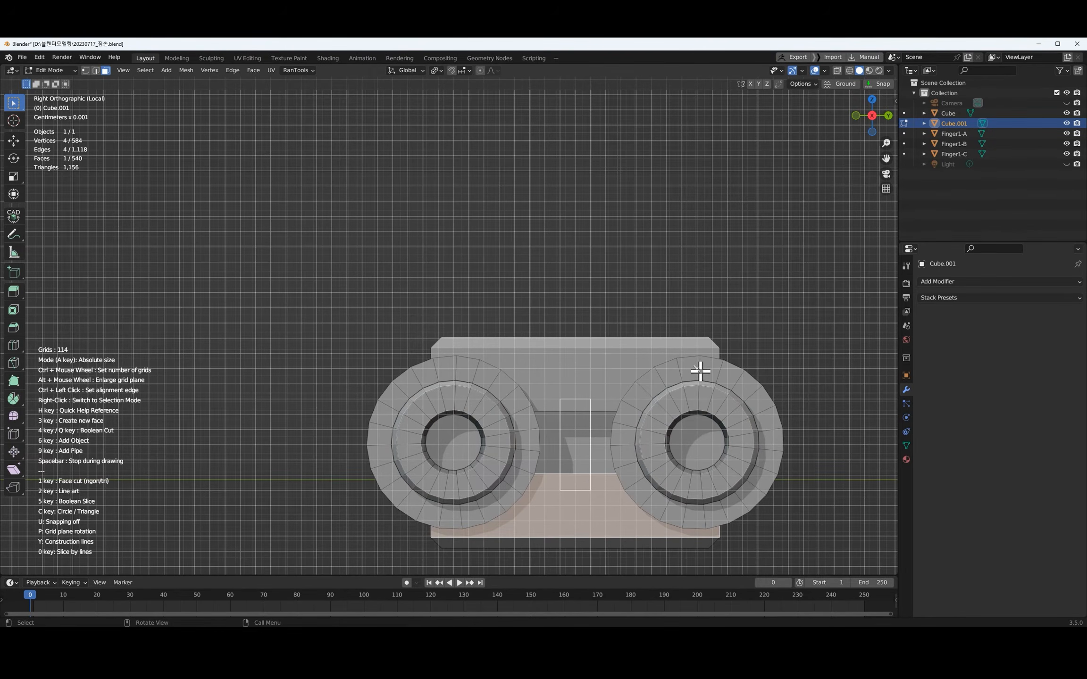
pyautogui.press('4')
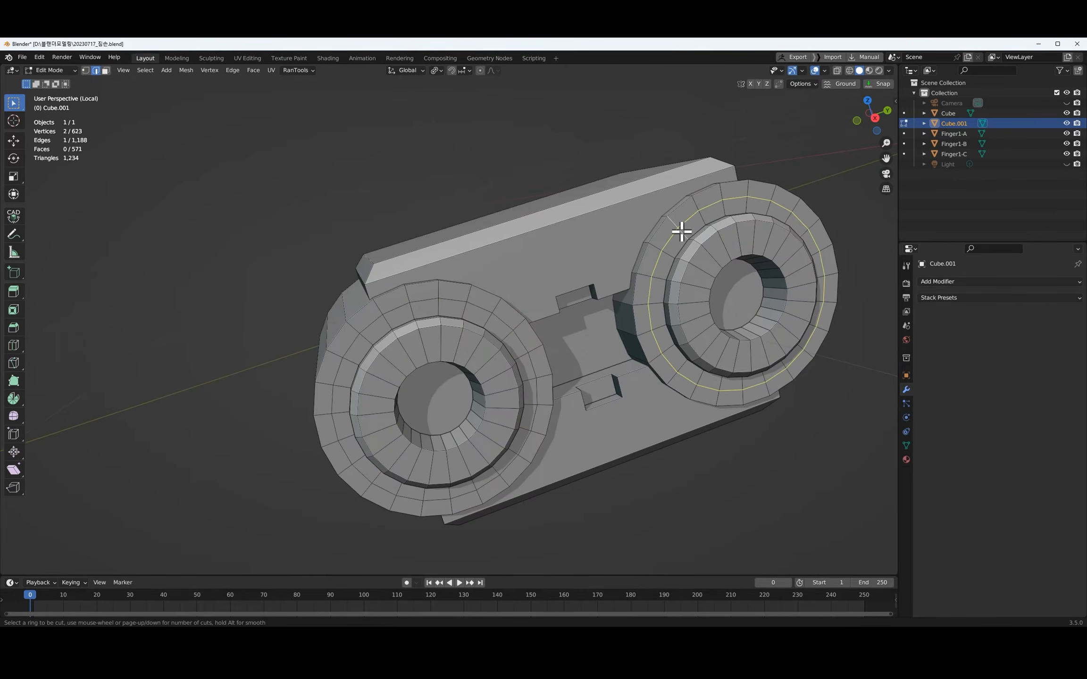
pyautogui.hotkey('alt', 's')
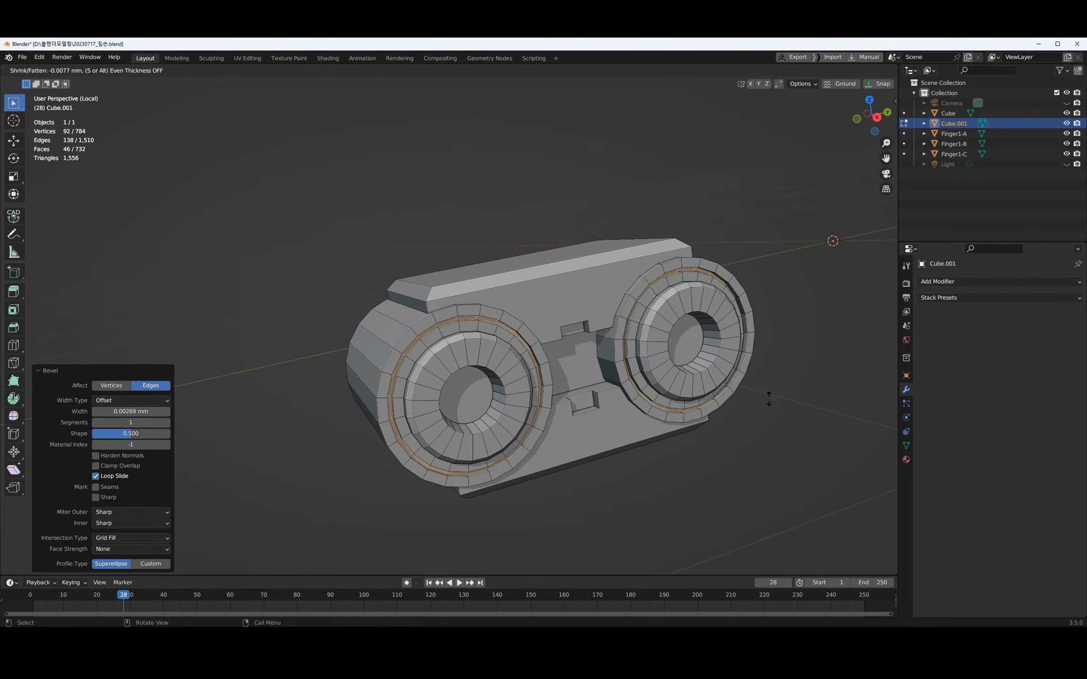
pyautogui.click(771, 399)
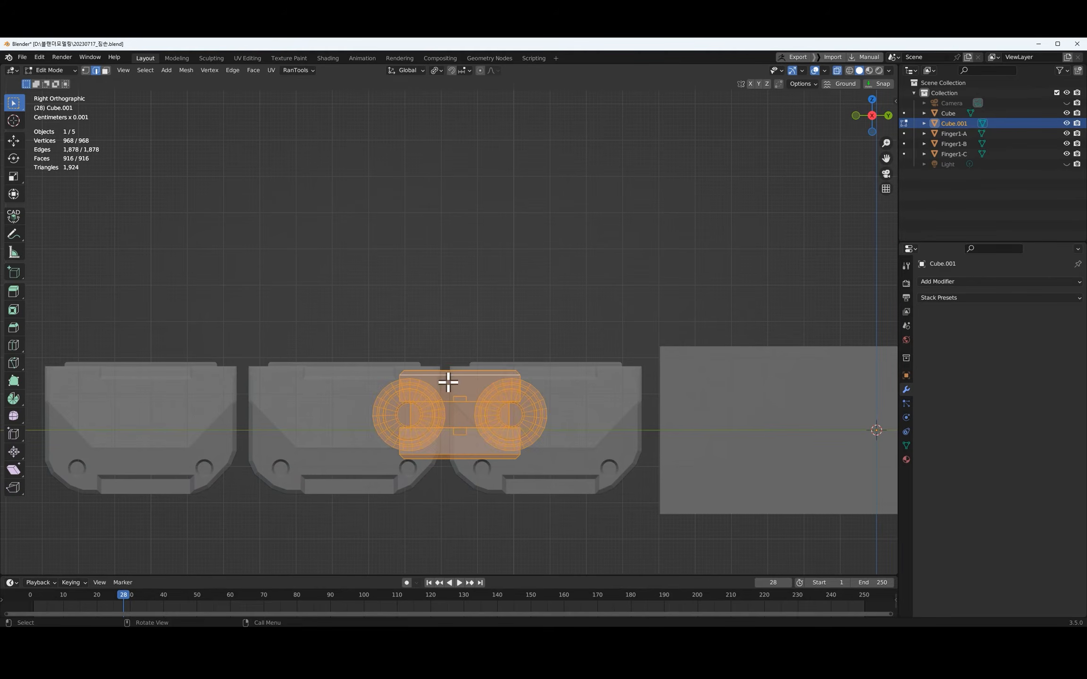
# Move the whole joint into the gap between the first two finger segments
pyautogui.press('g')
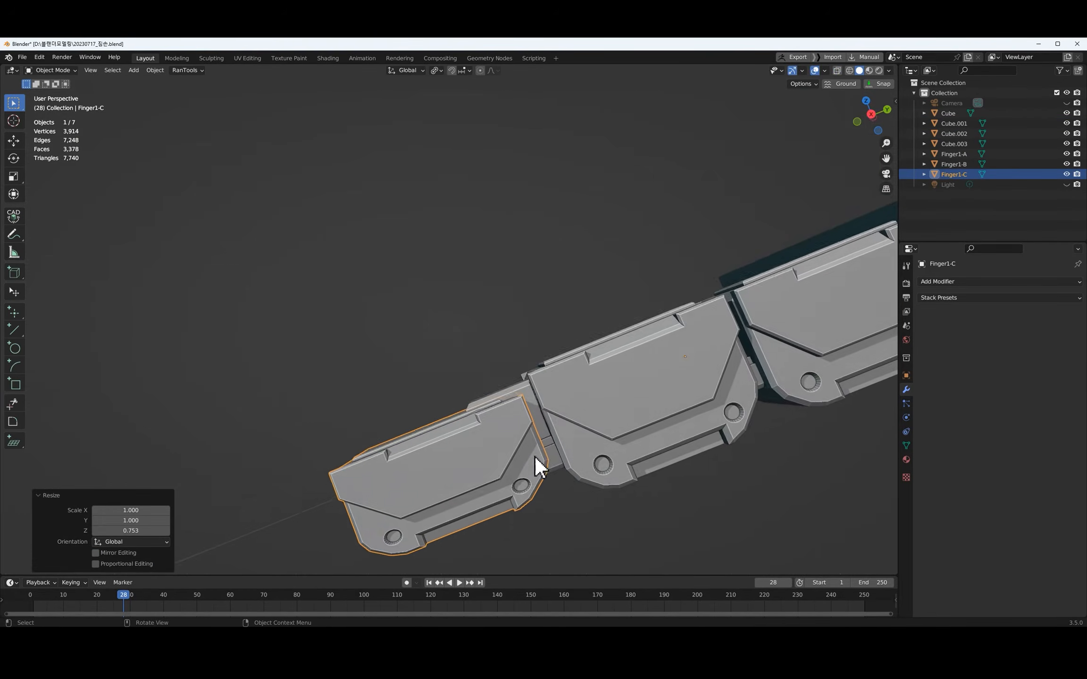
pyautogui.moveTo(534, 456); pyautogui.dragTo(558, 431, button='middle')
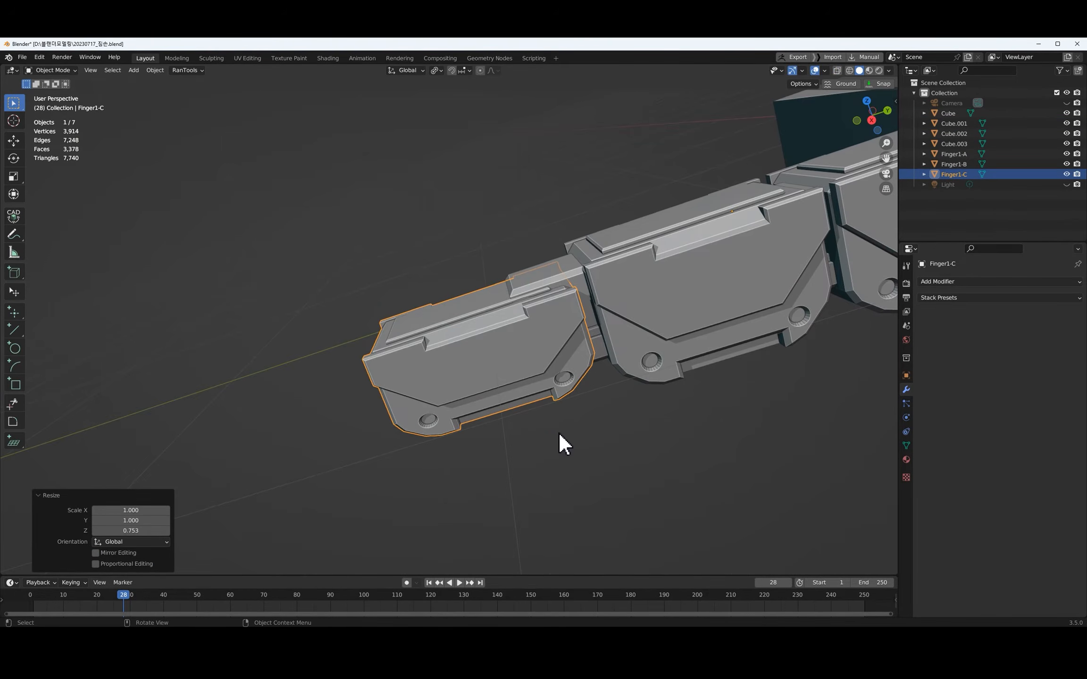
pyautogui.press('g')
pyautogui.press('z')
pyautogui.rightClick(558, 432)
pyautogui.click(562, 421)
pyautogui.moveTo(563, 422); pyautogui.dragTo(489, 377, button='middle')
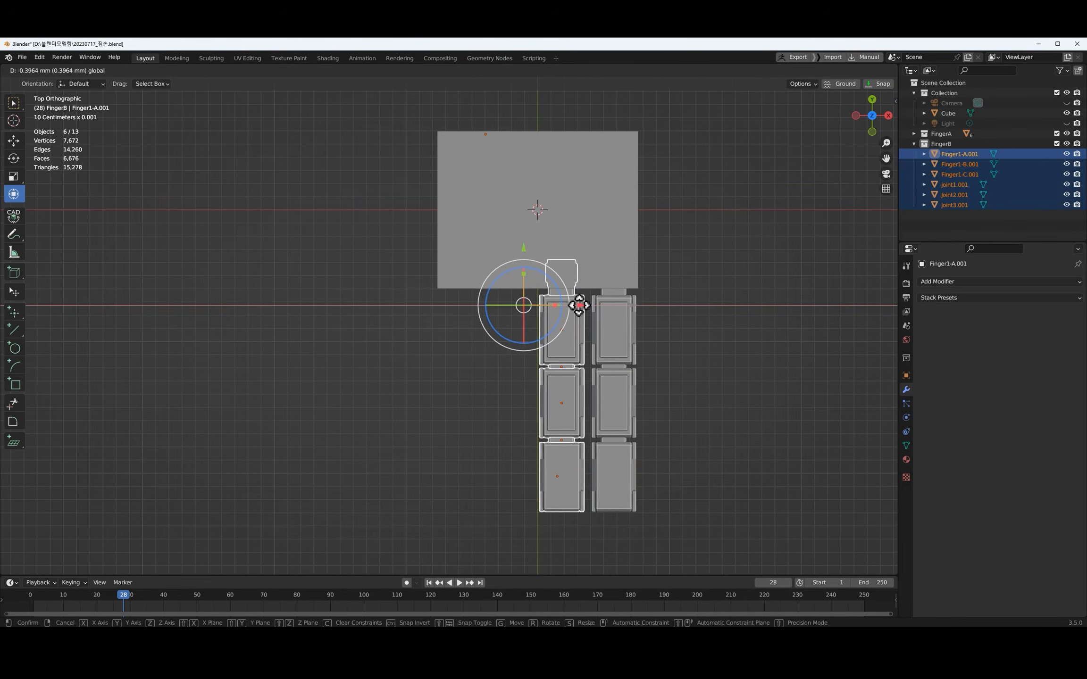
# Move the copied finger along X so it sits in the row beside the neighbouring finger
pyautogui.moveTo(577, 305); pyautogui.dragTo(480, 306)
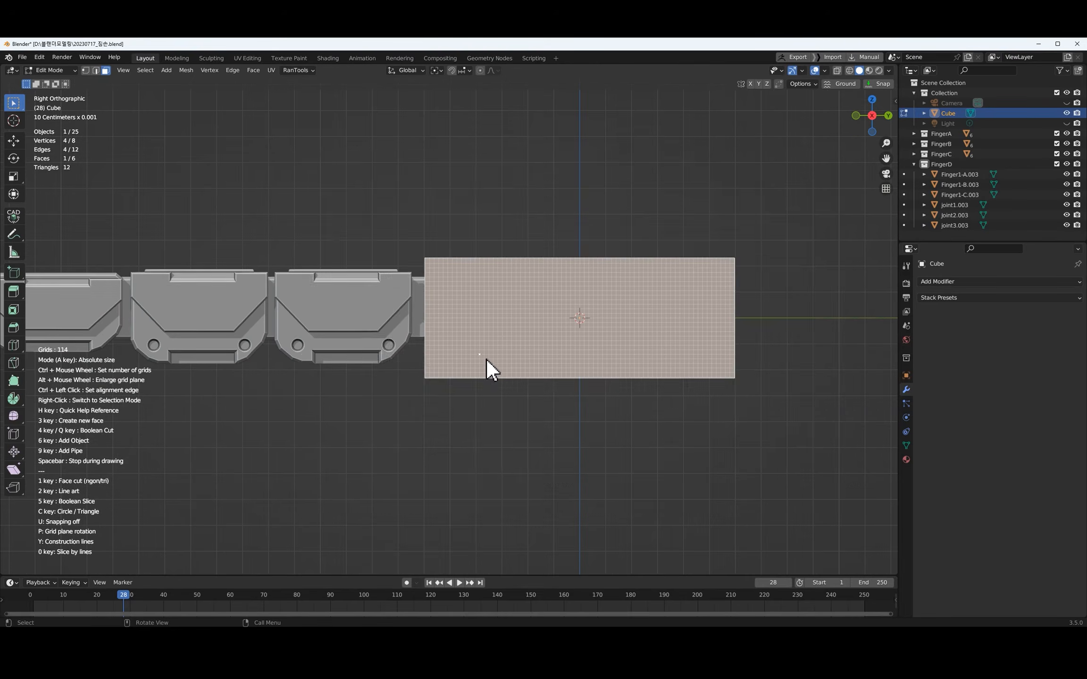
# Outline the lower front corner on the palm block's side face with Grid Modeler and Boolean-cut it into a slope
pyautogui.keyDown('alt'); pyautogui.scroll(2, 486, 359); pyautogui.keyUp('alt')
pyautogui.click(493, 388)
pyautogui.click(484, 413)
pyautogui.click(402, 404)
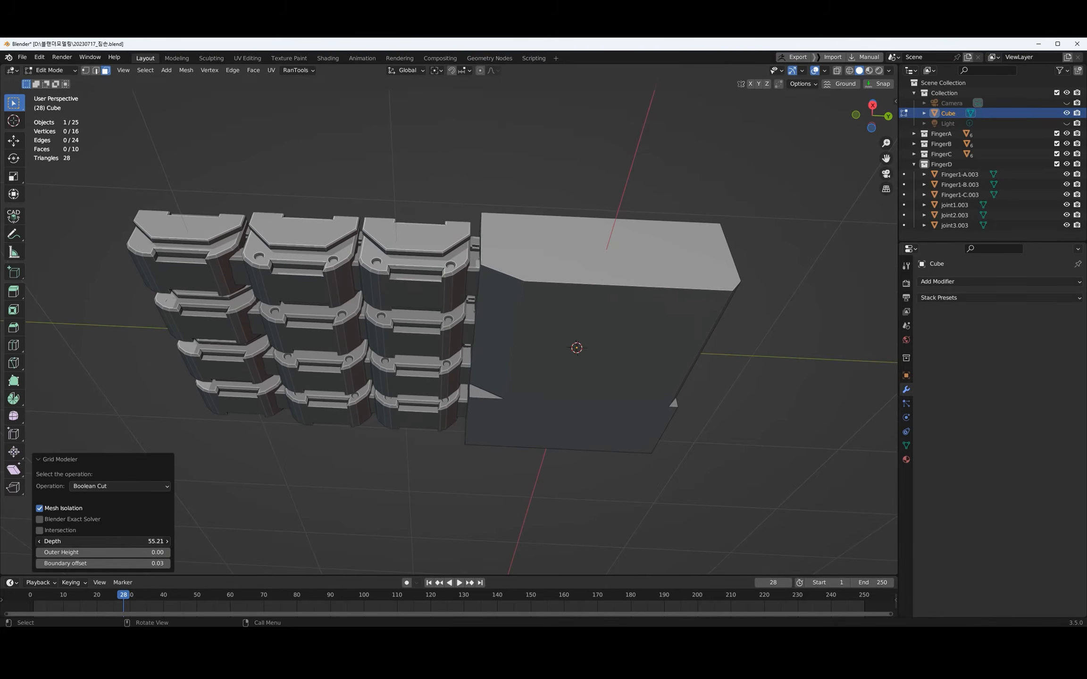
# Draw a closed rectangle on the palm's underside with Grid Modeler and build the thumb base block from it
pyautogui.moveTo(358, 474); pyautogui.dragTo(661, 425, button='middle')
pyautogui.click(477, 351)
pyautogui.hotkey('shift', 'g')
pyautogui.keyDown('alt'); pyautogui.scroll(4, 489, 359); pyautogui.keyUp('alt')
pyautogui.click(546, 322)
pyautogui.click(537, 423)
pyautogui.click(695, 431)
pyautogui.click(709, 333)
pyautogui.click(547, 323)
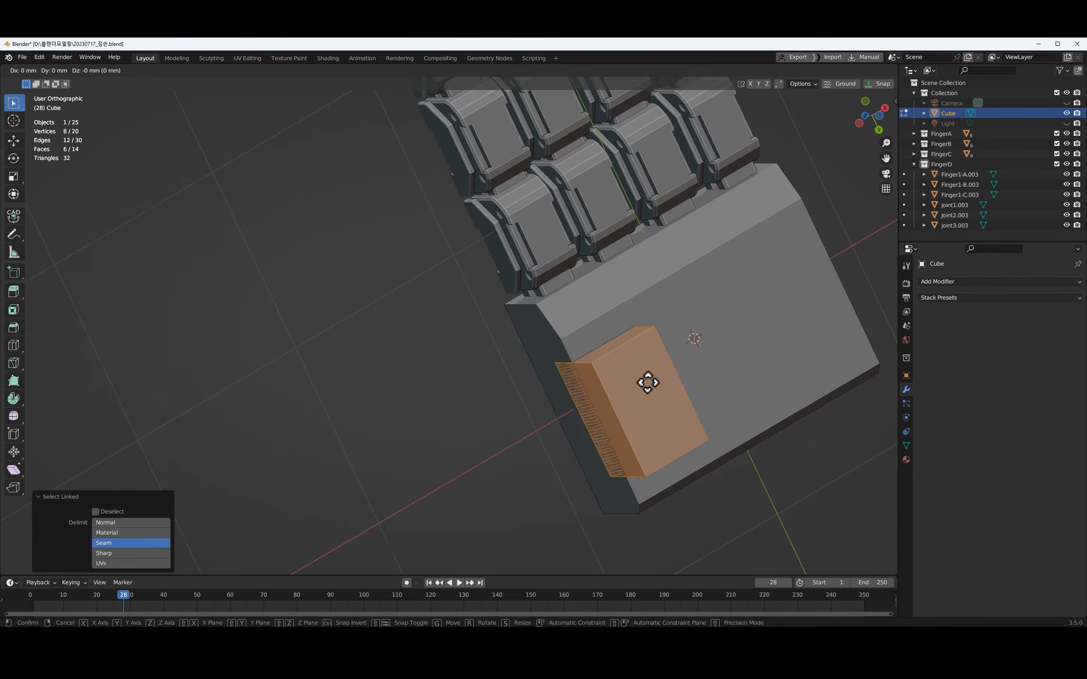
# Move the thumb base block about -0.09 mm along the X axis
pyautogui.press('g')
pyautogui.press('x')
pyautogui.click(633, 401)
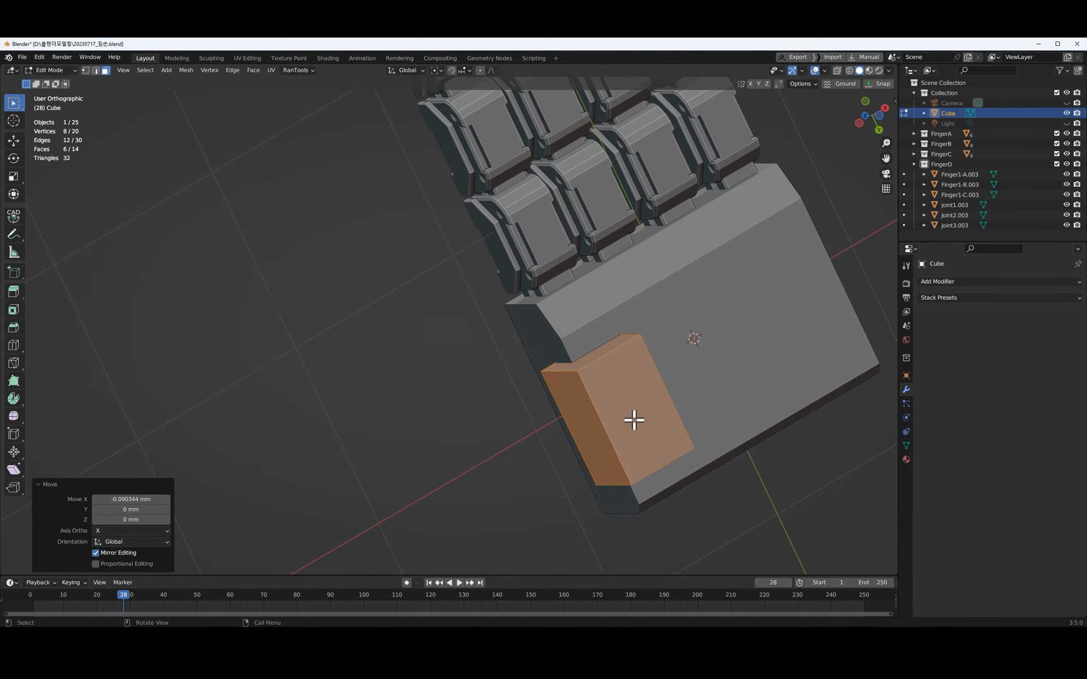
# Boolean-cut a rectangular recess into the palm's side face alongside the thumb base block
pyautogui.moveTo(633, 408); pyautogui.dragTo(611, 425, button='middle')
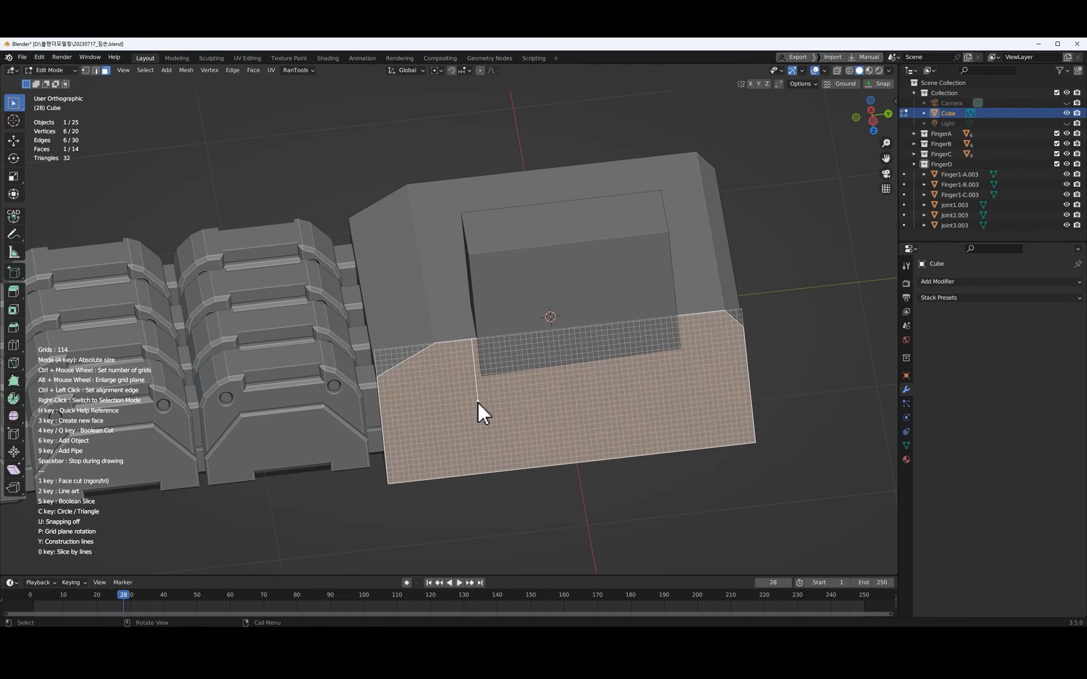
pyautogui.click(477, 401)
pyautogui.click(691, 375)
pyautogui.click(686, 320)
pyautogui.press('q')
pyautogui.moveTo(687, 320); pyautogui.dragTo(477, 443, button='middle')
pyautogui.scroll(-2, 539, 446)
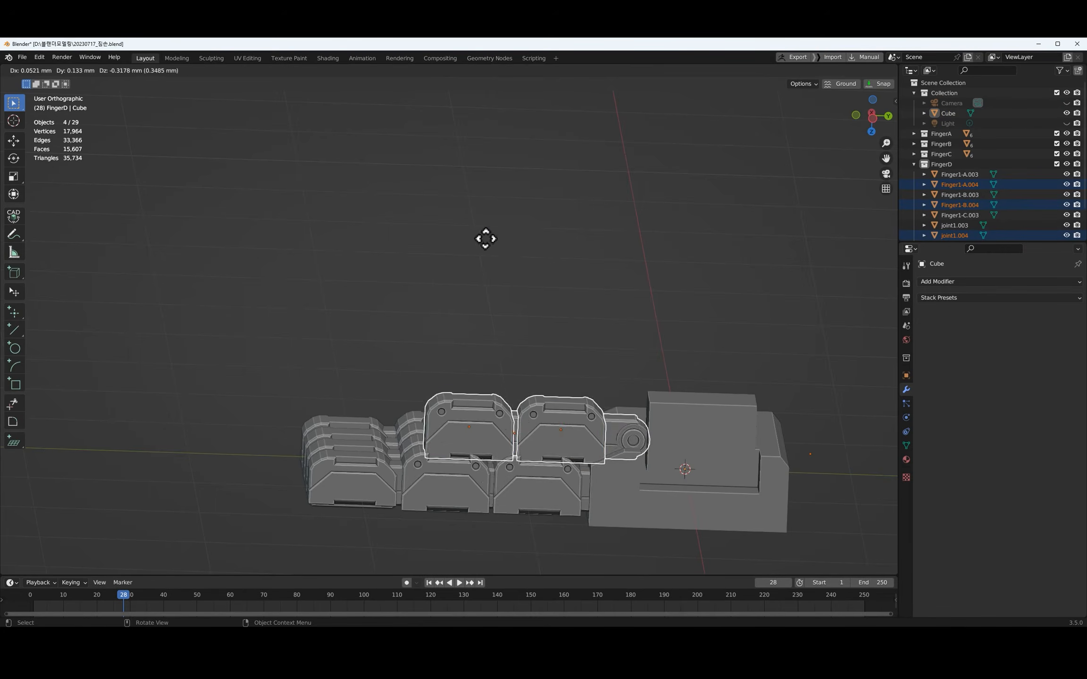
# Duplicate two finger segments with their two joints, place them at the thumb base block and shift them about -0.108 mm along X
pyautogui.hotkey('shift', 'd')
pyautogui.click(510, 242)
pyautogui.moveTo(510, 242); pyautogui.dragTo(516, 319, button='middle')
pyautogui.scroll(4, 516, 320)
pyautogui.press('g')
pyautogui.press('x')
pyautogui.click(580, 338)
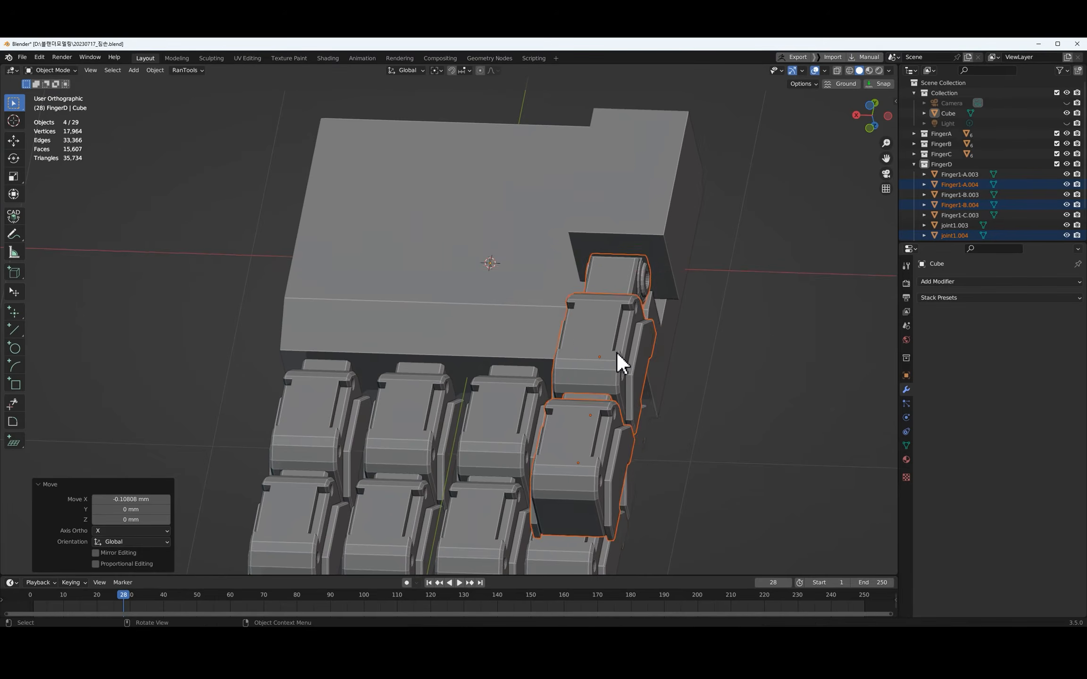
# Put the duplicated thumb segments and joints into the FingerF collection
pyautogui.moveTo(580, 338); pyautogui.dragTo(611, 353, button='middle')
pyautogui.scroll(-4, 611, 353)
pyautogui.rightClick(547, 309)
pyautogui.click(654, 312)
# Rotate the thumb segments and their base joint by -90° about the global Y axis
pyautogui.hotkey('shift', 'space')
pyautogui.press('t')
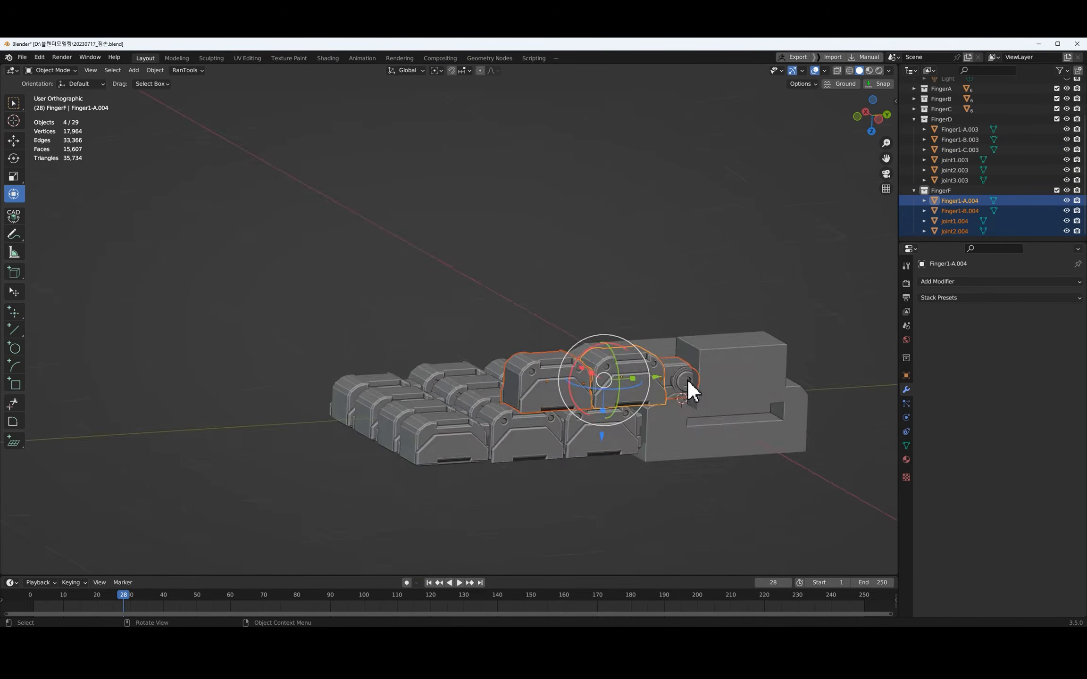
pyautogui.moveTo(687, 380); pyautogui.dragTo(686, 359, button='middle')
pyautogui.scroll(4, 692, 360)
pyautogui.scroll(-1, 686, 359)
pyautogui.press('KP_1')
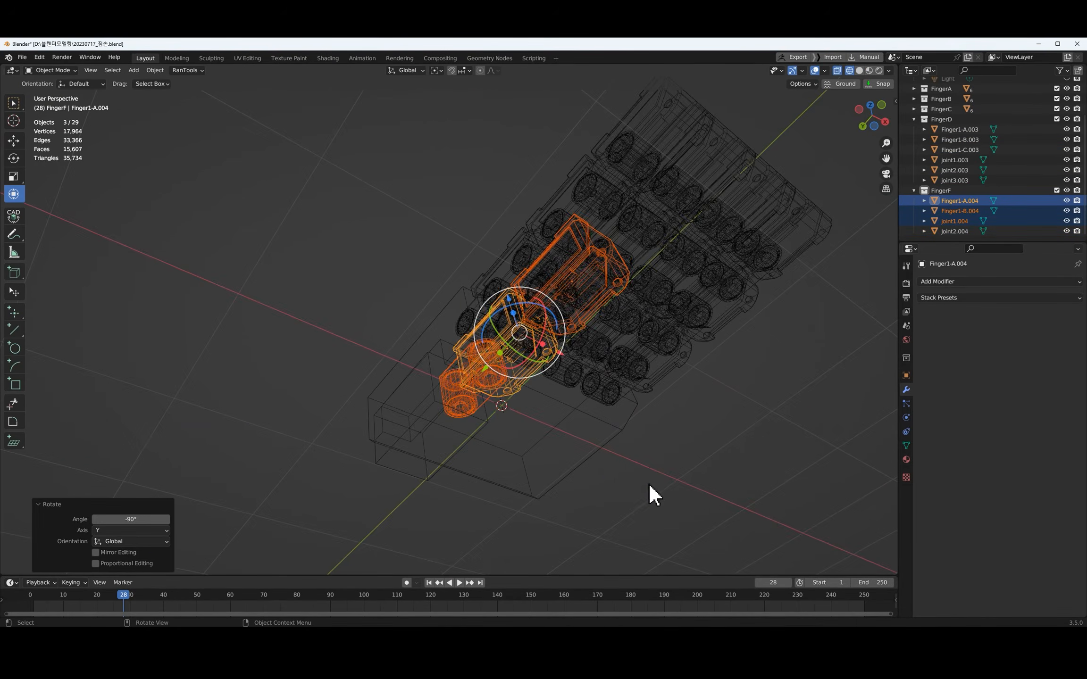
pyautogui.click(649, 485)
# Bevel the outer faces of the thumb base block
pyautogui.moveTo(649, 484)
pyautogui.mouseDown(button='middle')
pyautogui.moveTo(604, 412)
pyautogui.moveTo(583, 408)
pyautogui.mouseUp(button='middle')
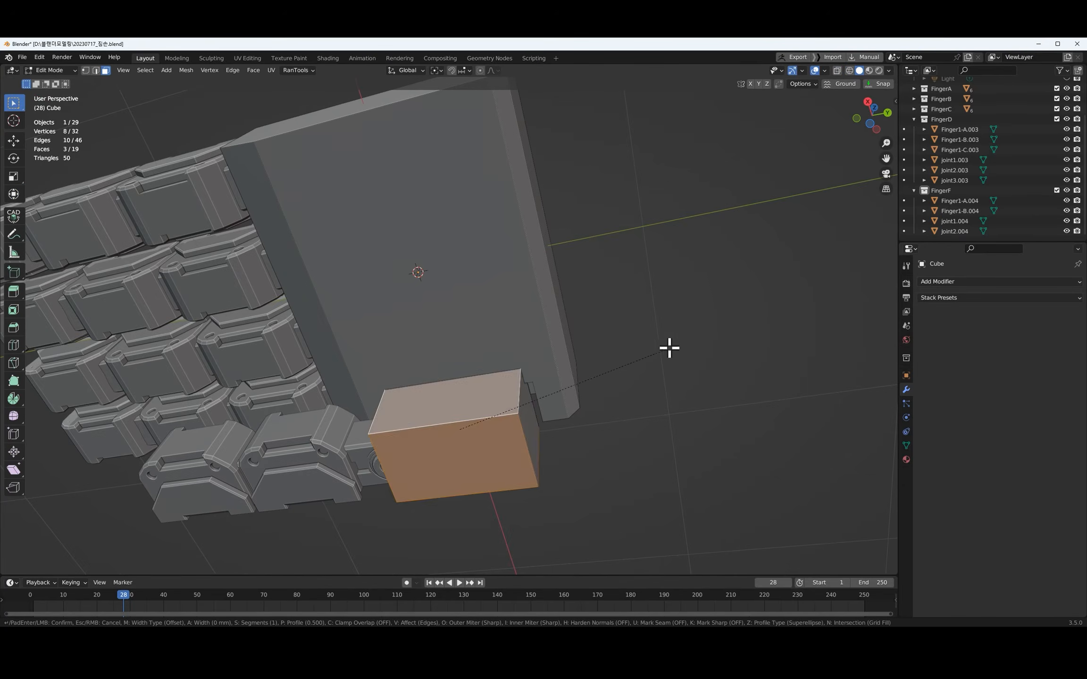
pyautogui.hotkey('ctrl', 'b')
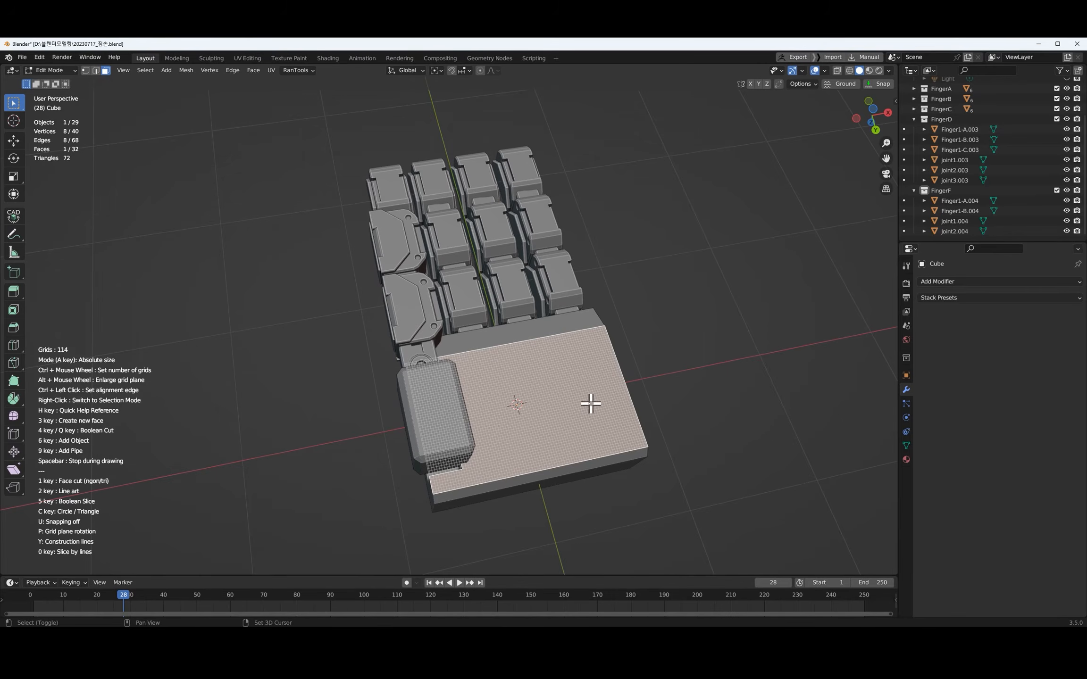
# Shape a raised plate with a long notch on the palm's underside with Grid Modeler and bevel its face
pyautogui.keyDown('alt'); pyautogui.scroll(2, 591, 403); pyautogui.keyUp('alt')
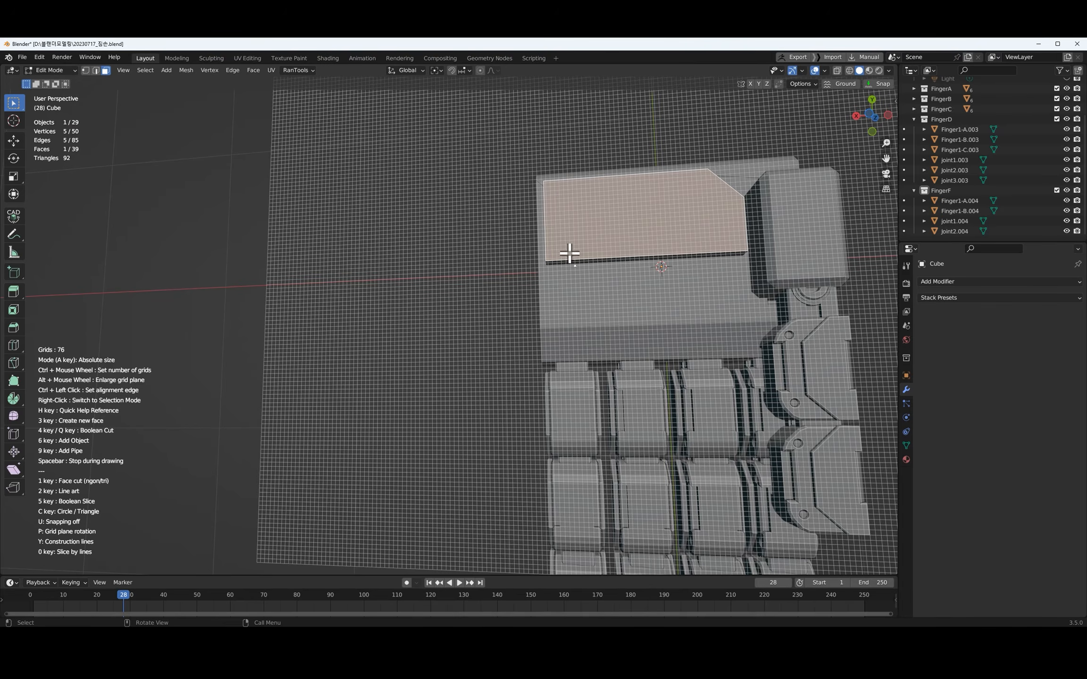
pyautogui.click(446, 254)
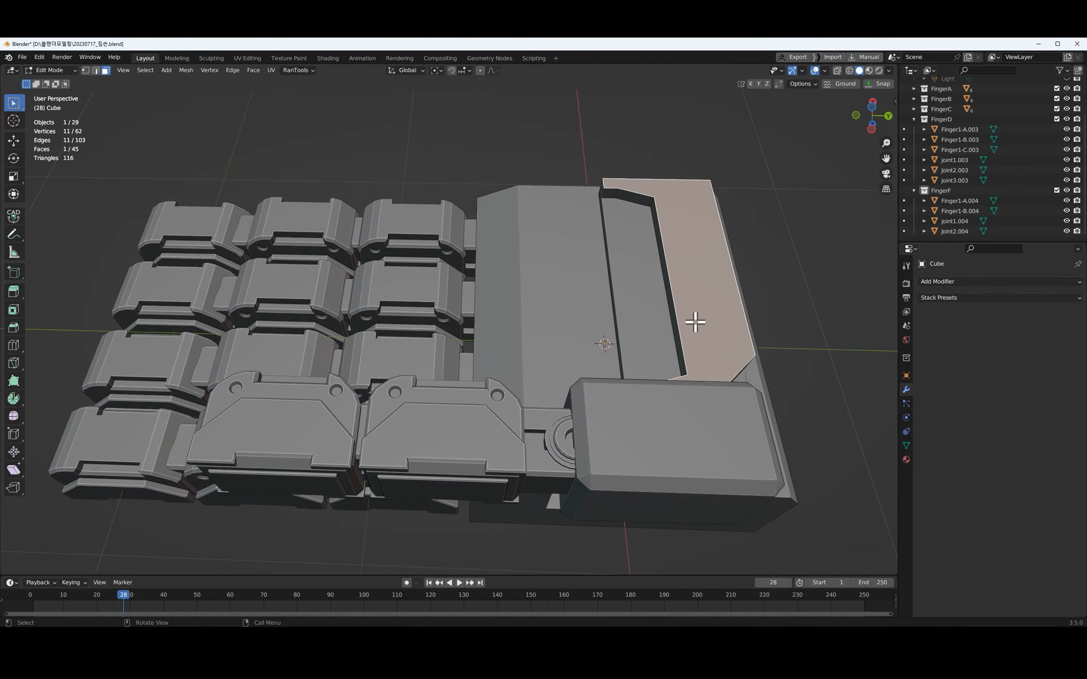
pyautogui.hotkey('ctrl', 'b')
pyautogui.click(759, 302)
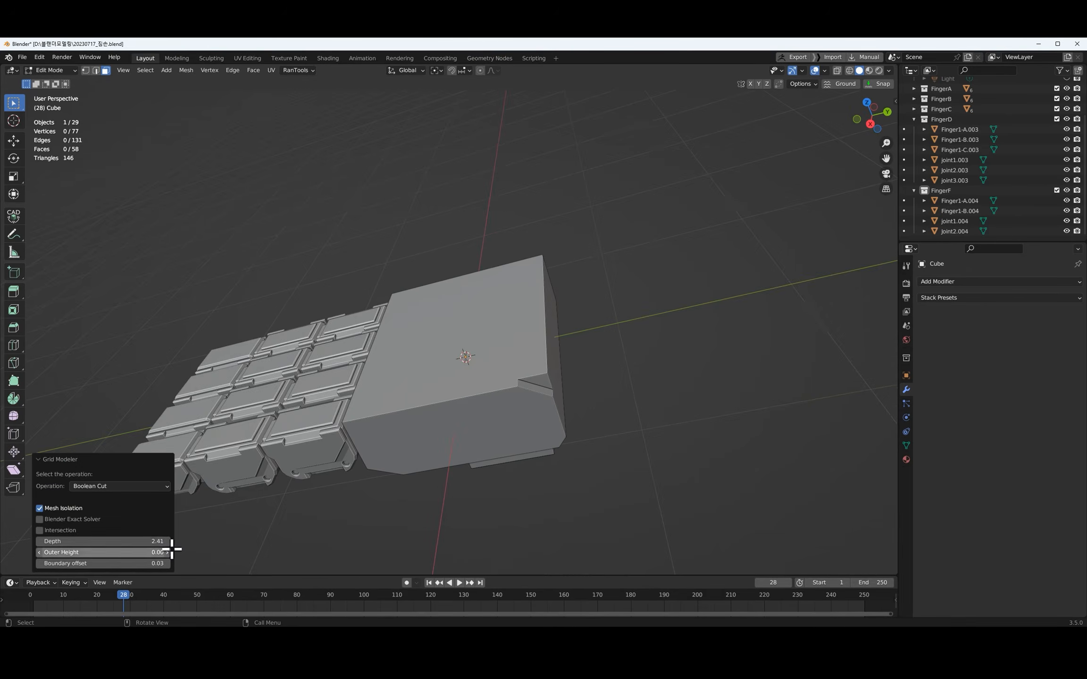
# Adjust the Boolean cut's depth so the slope runs along the palm's upper rear edge
pyautogui.moveTo(165, 541); pyautogui.dragTo(154, 539)
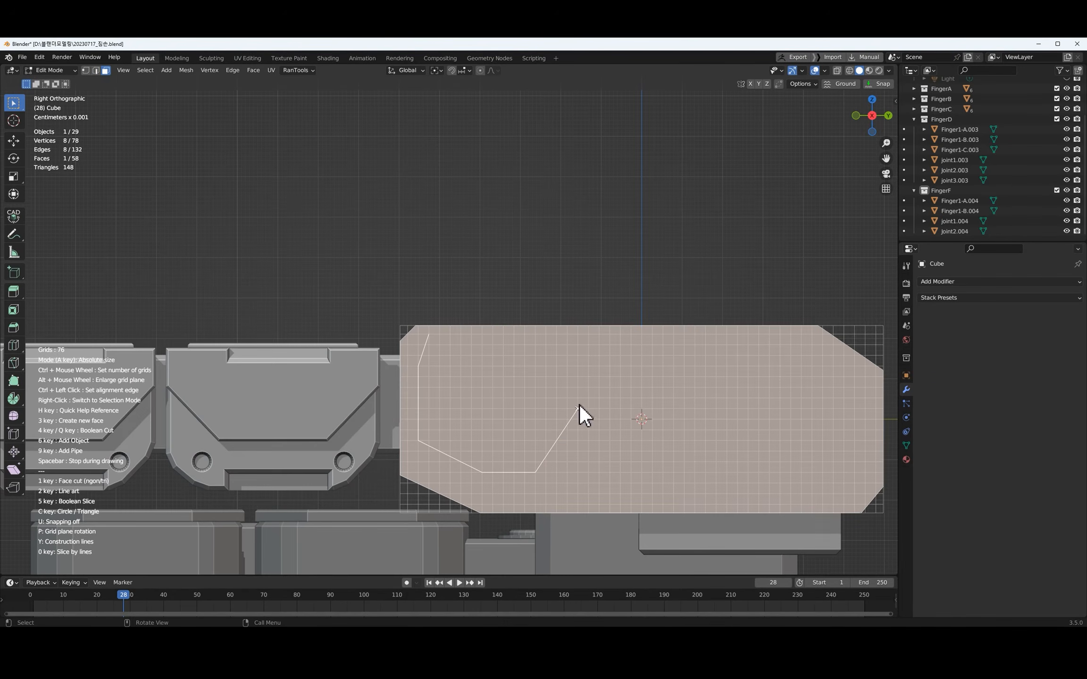
# Cut a closed panel outline with a trapezoidal lower notch into the palm's side face opposite the thumb
pyautogui.click(865, 387)
pyautogui.click(812, 334)
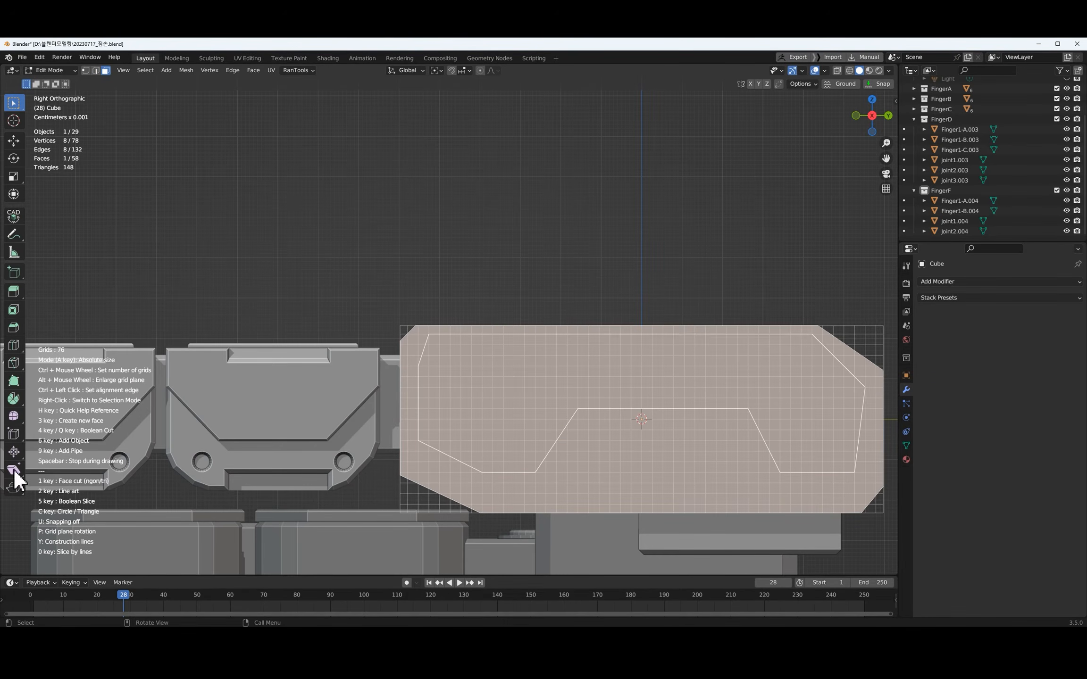
pyautogui.rightClick(105, 461)
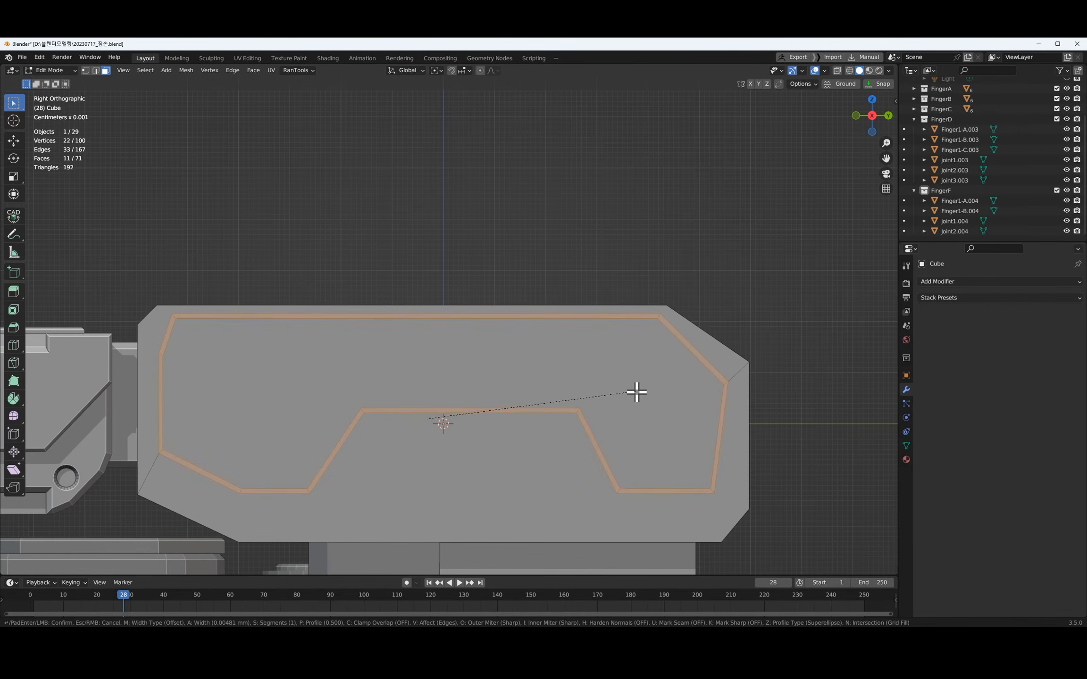
# Bevel the side panel's outline faces by about 0.005 mm and extrude them along their normals
pyautogui.click(637, 392)
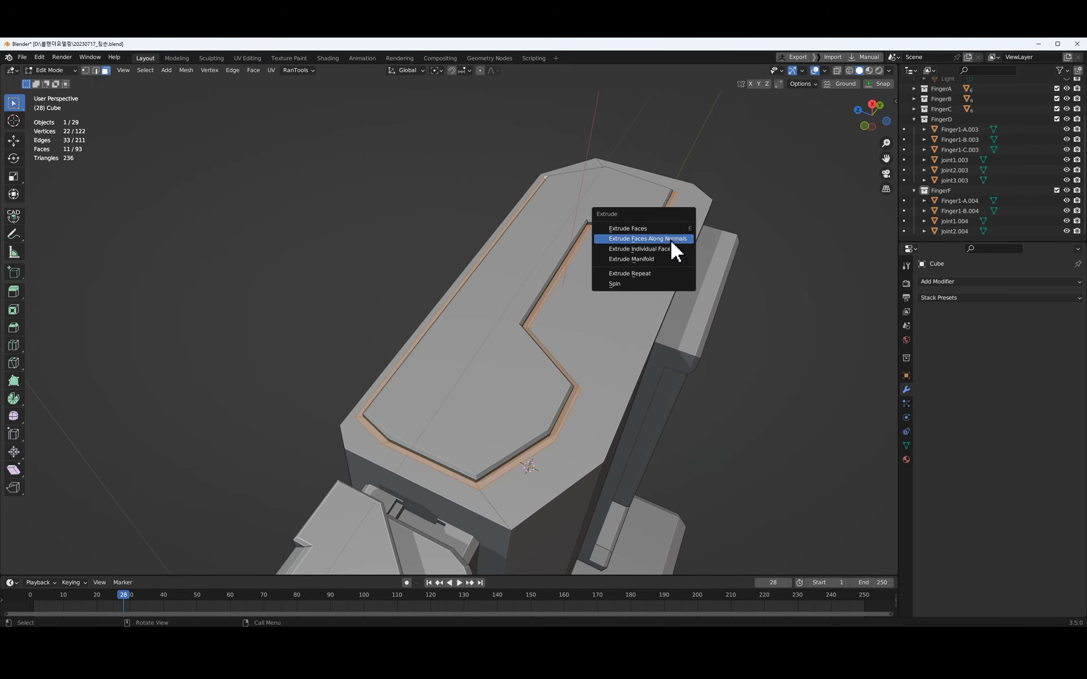
pyautogui.click(670, 236)
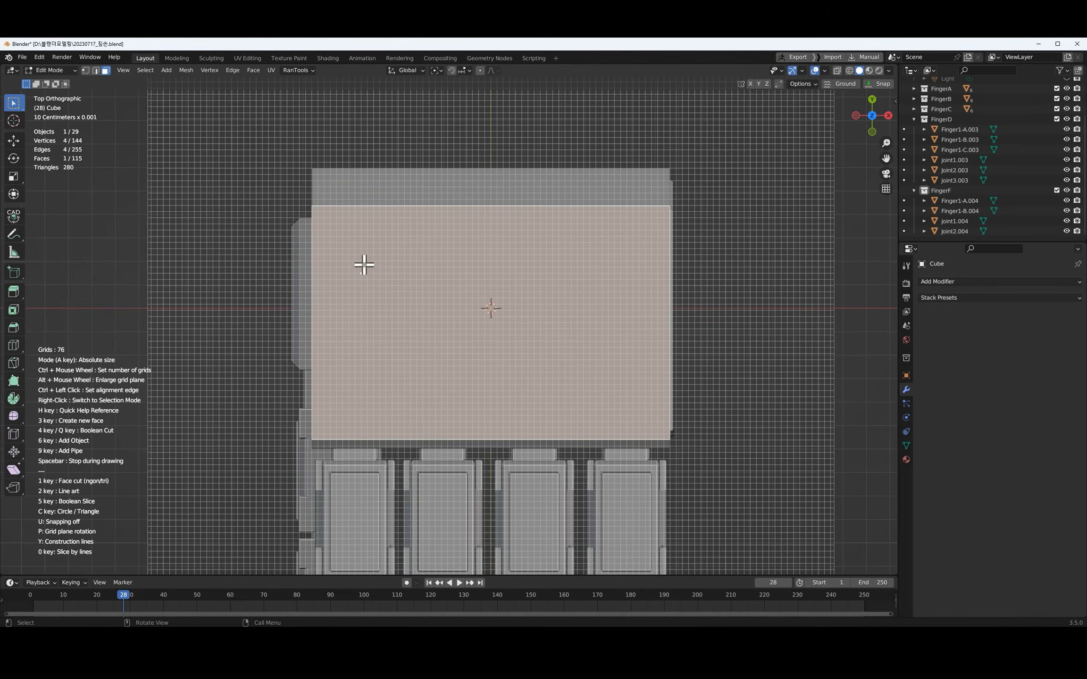
# Outline half of an angled-corner plate on the palm's top face, starting from the centre line
pyautogui.click(490, 212)
pyautogui.click(490, 433)
pyautogui.click(645, 433)
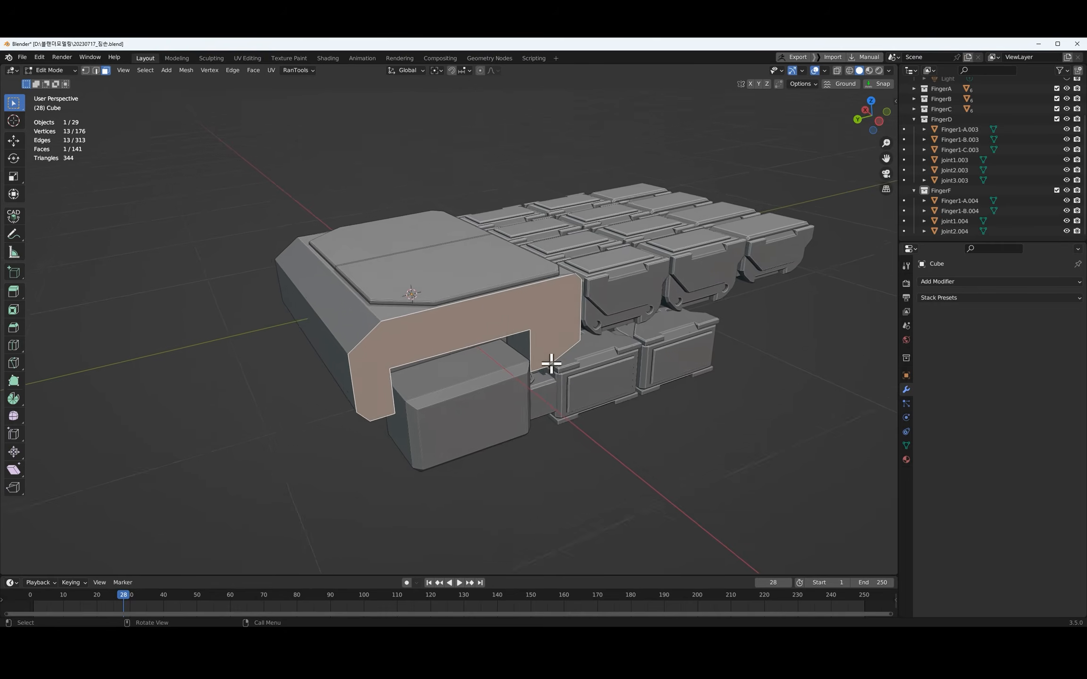
# Create an angular plate around the front end of the palm's thumb-side recess and bevel its rim by about 0.005 mm
pyautogui.scroll(3, 561, 361)
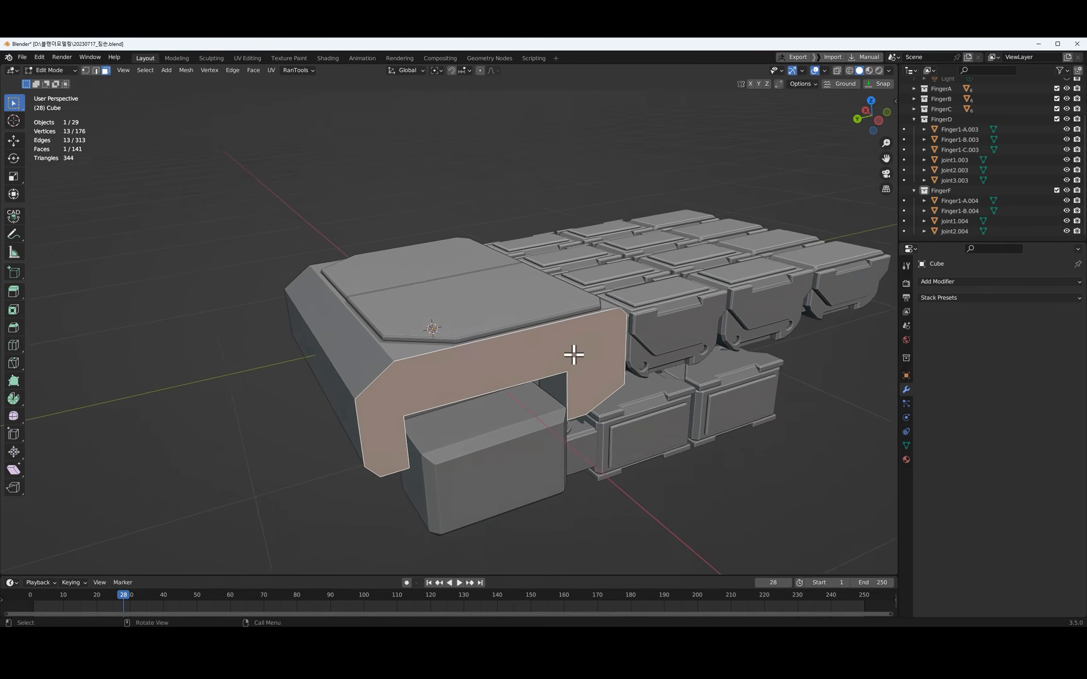
pyautogui.moveTo(571, 357); pyautogui.dragTo(515, 359, button='middle')
pyautogui.press('q')
pyautogui.click(515, 358)
pyautogui.keyDown('alt'); pyautogui.scroll(5, 514, 366); pyautogui.keyUp('alt')
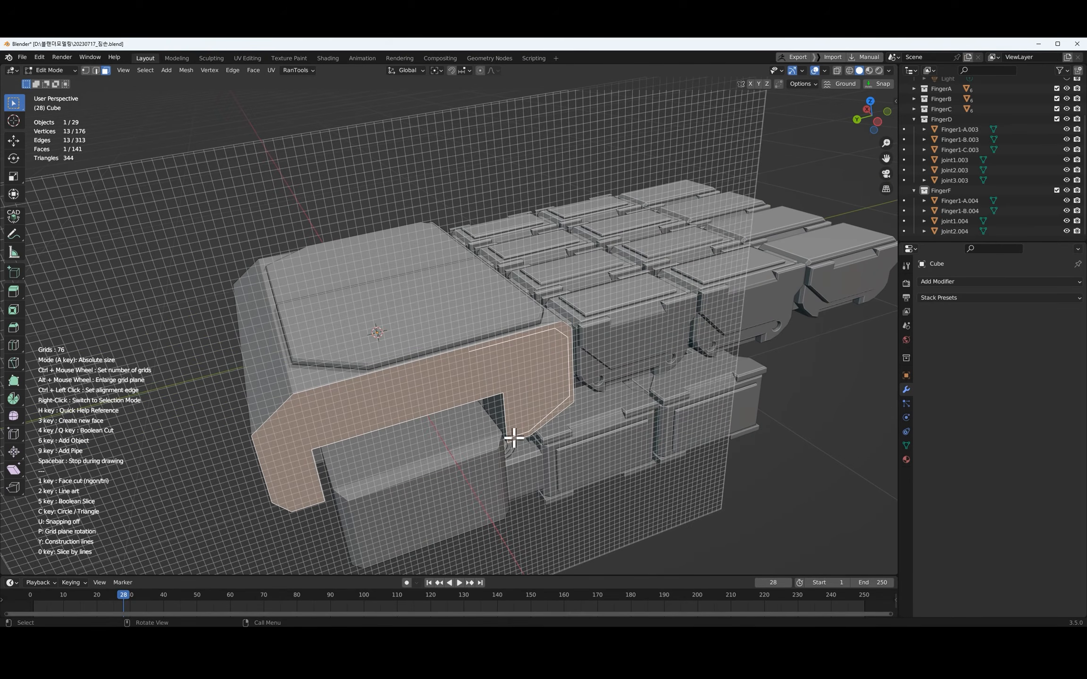
pyautogui.press('3')
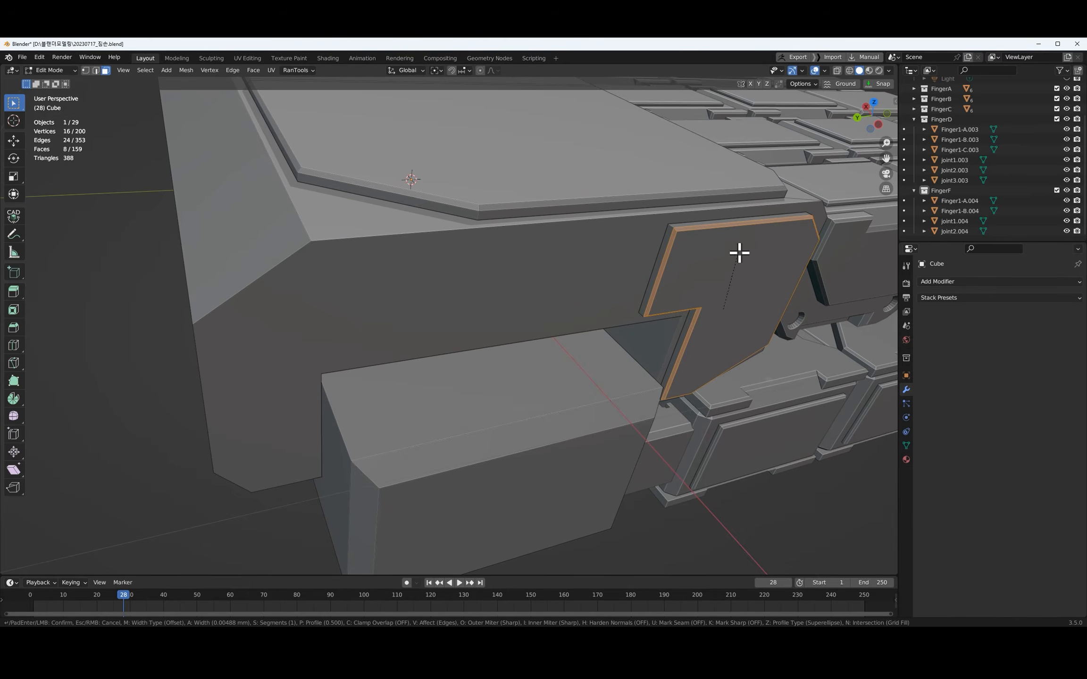
pyautogui.click(736, 251)
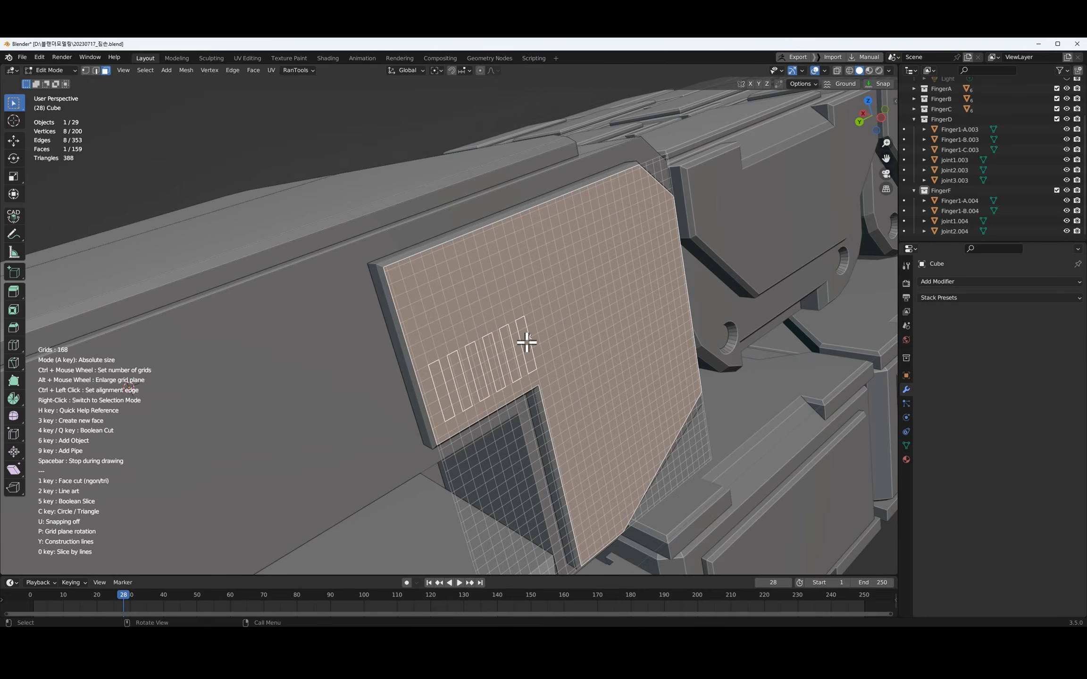
# Face-cut a row of six narrow slots into the thumb-side plate and extrude their faces inward
pyautogui.press('1')
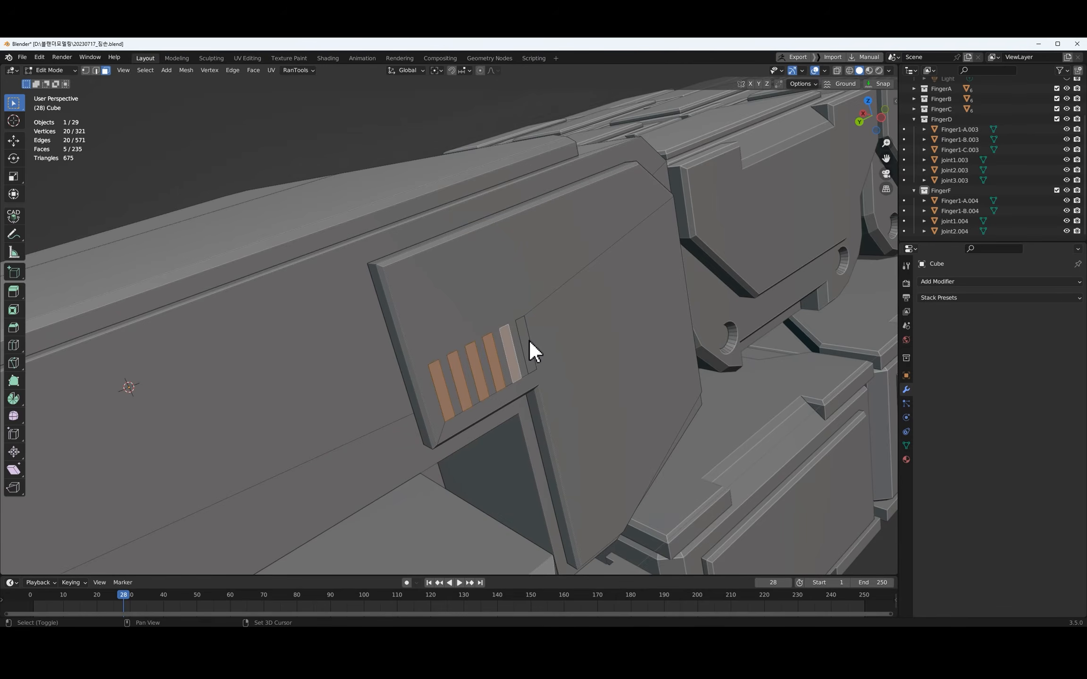
pyautogui.scroll(3, 618, 397)
pyautogui.press('e')
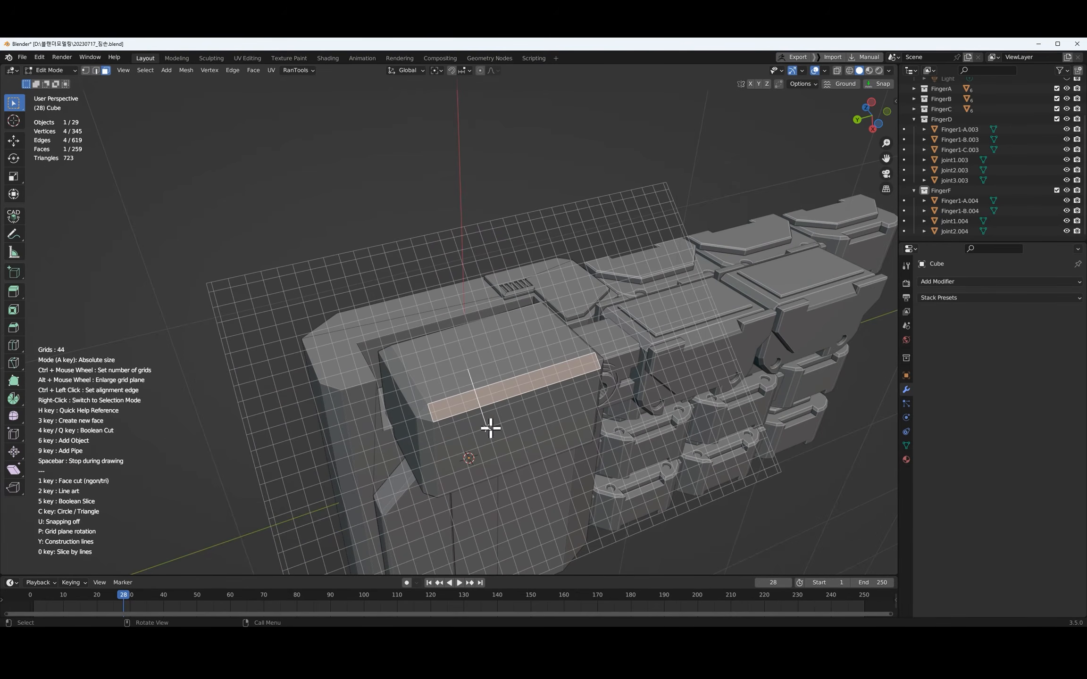
# Boolean-cut a notch into the long bevelled edge of the thumb base block
pyautogui.press('4')
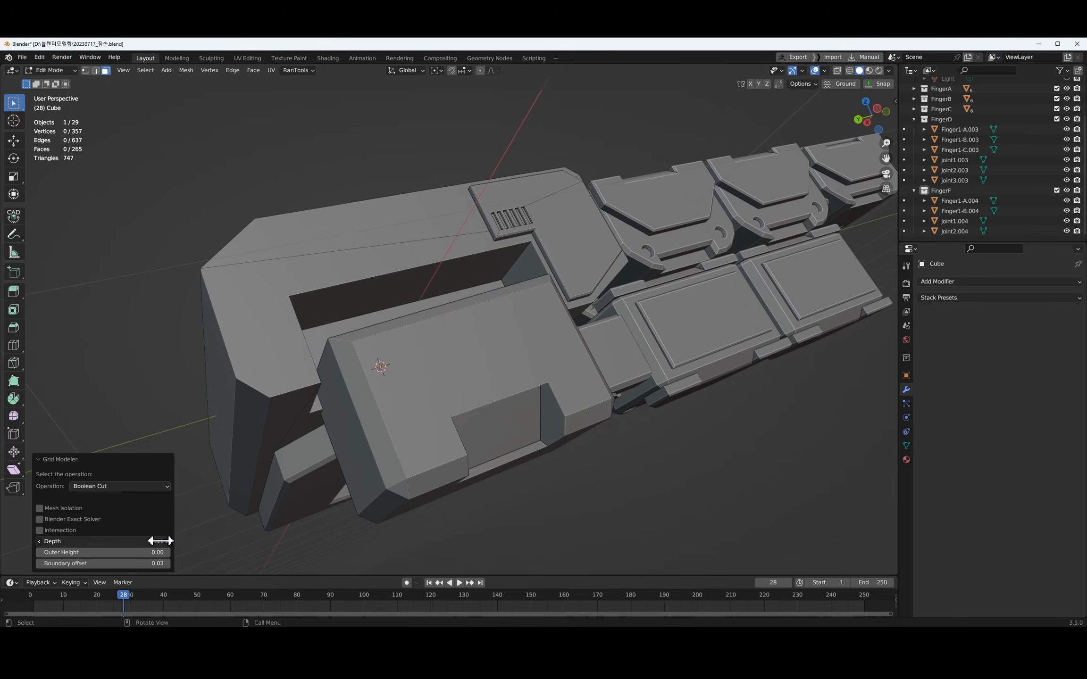
# Draw a rounded square over the thumb base block's joint end and cut it out to clear the joint disc
pyautogui.moveTo(511, 414); pyautogui.dragTo(445, 363, button='middle')
pyautogui.click(445, 362)
pyautogui.hotkey('shift', 'g')
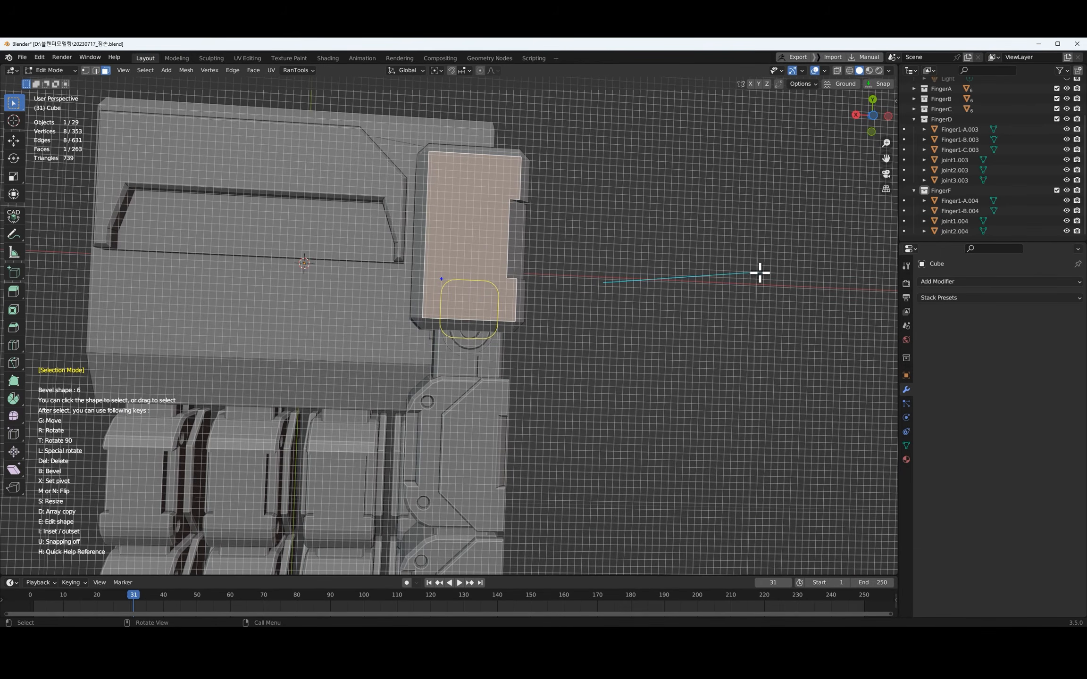
pyautogui.press('Return')
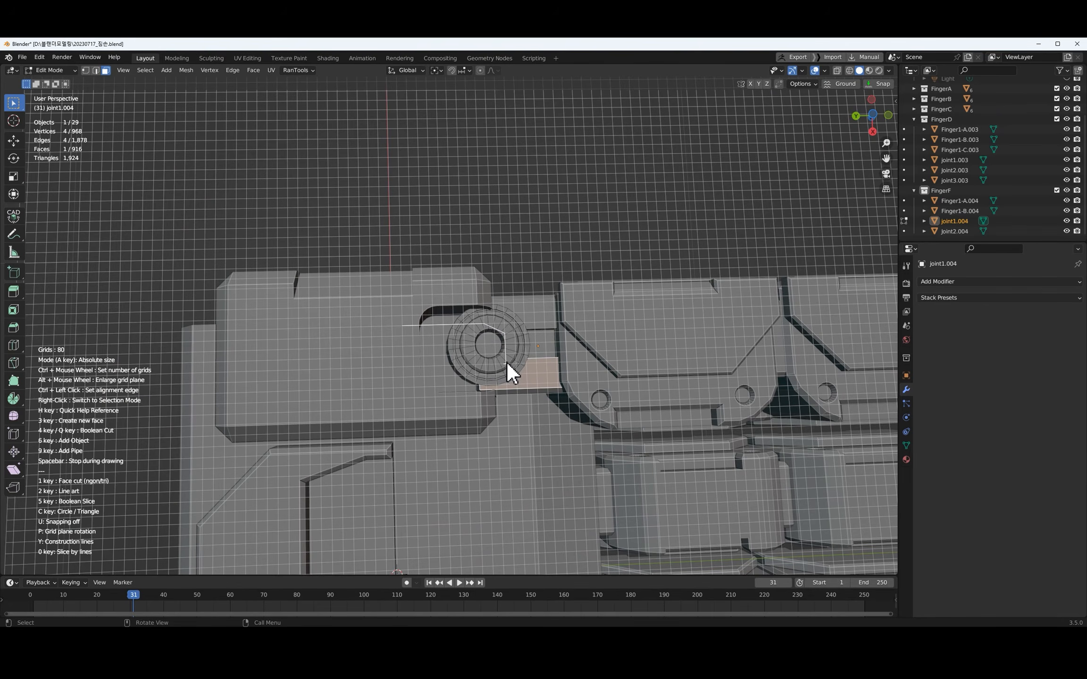
# Create an angular cover plate over the thumb joint's disc and extrude a round boss about 0.033 mm from it
pyautogui.press('3')
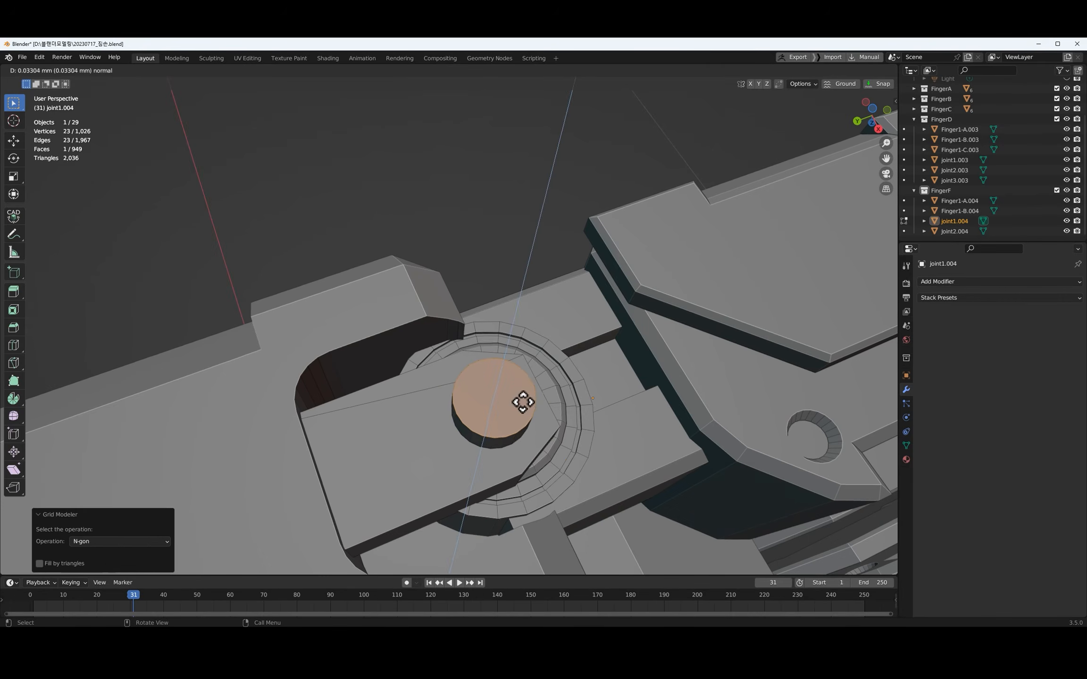
pyautogui.click(521, 408)
# Inset and extrude the boss's top face about 0.011 mm into a stepped ring and bevel the boss's base edge loop
pyautogui.moveTo(521, 408); pyautogui.dragTo(548, 422, button='middle')
pyautogui.press('i')
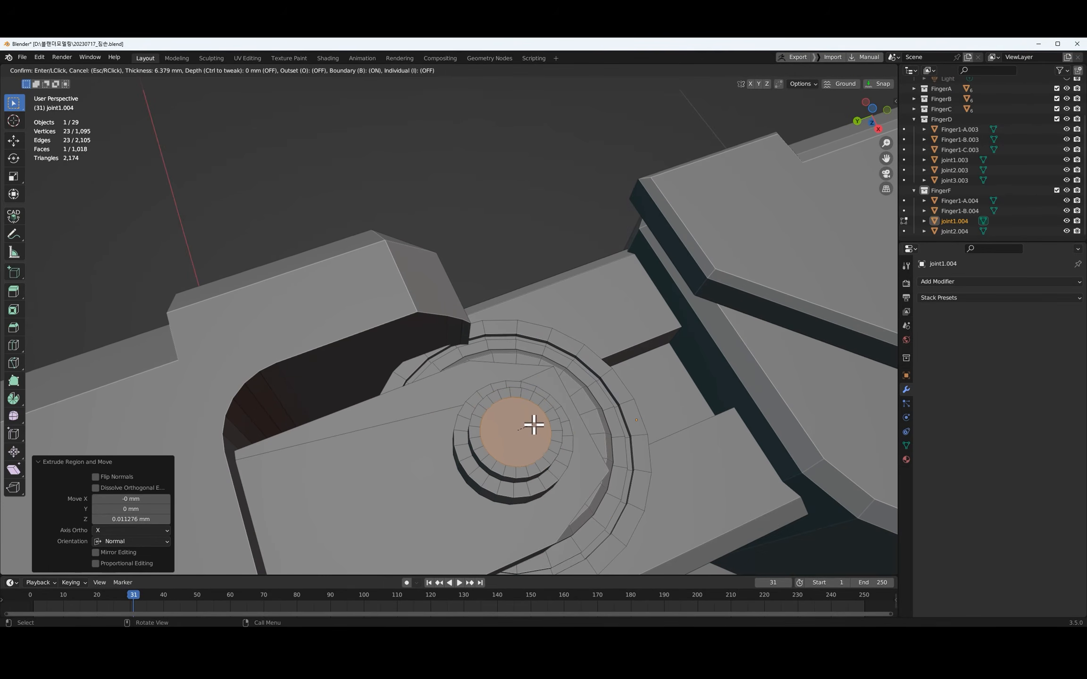
pyautogui.click(528, 424)
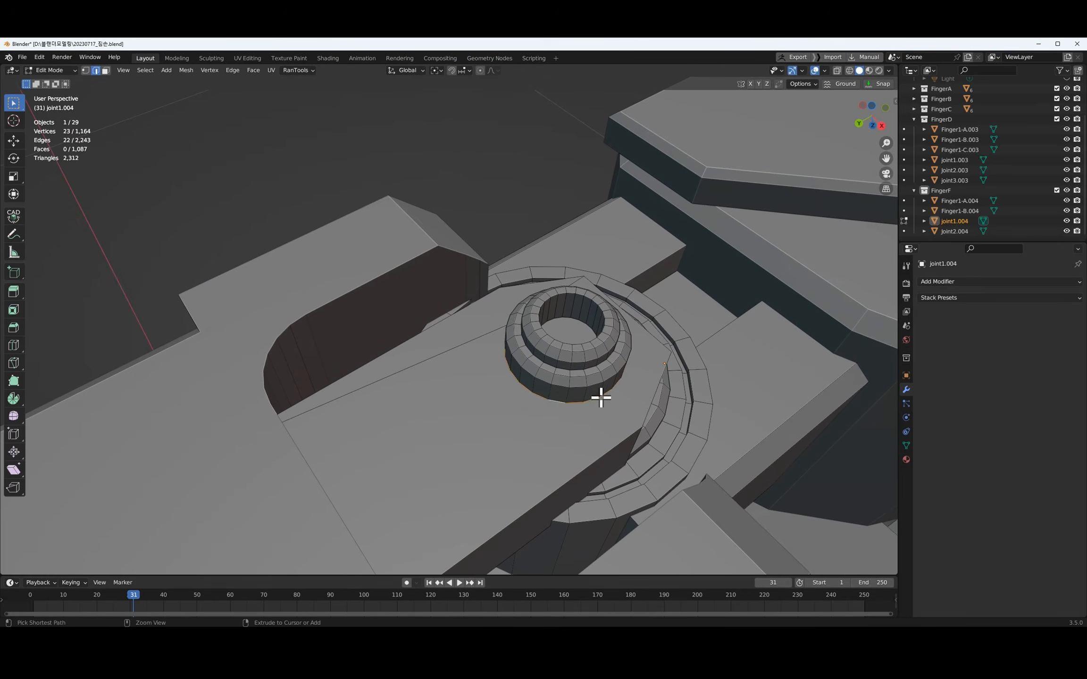
pyautogui.hotkey('ctrl', 'b')
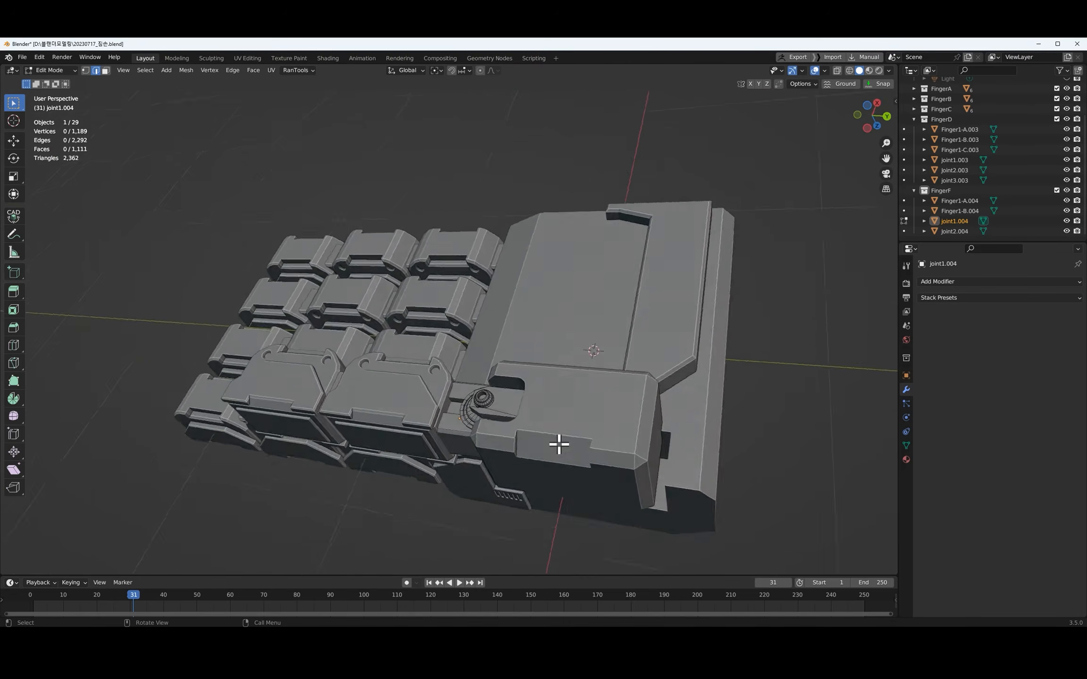
# Lower the thumb's segments and joints slightly along global Z and shift the thumb base block's linked geometry about 0.053 mm along Z
pyautogui.moveTo(559, 444); pyautogui.dragTo(580, 432, button='middle')
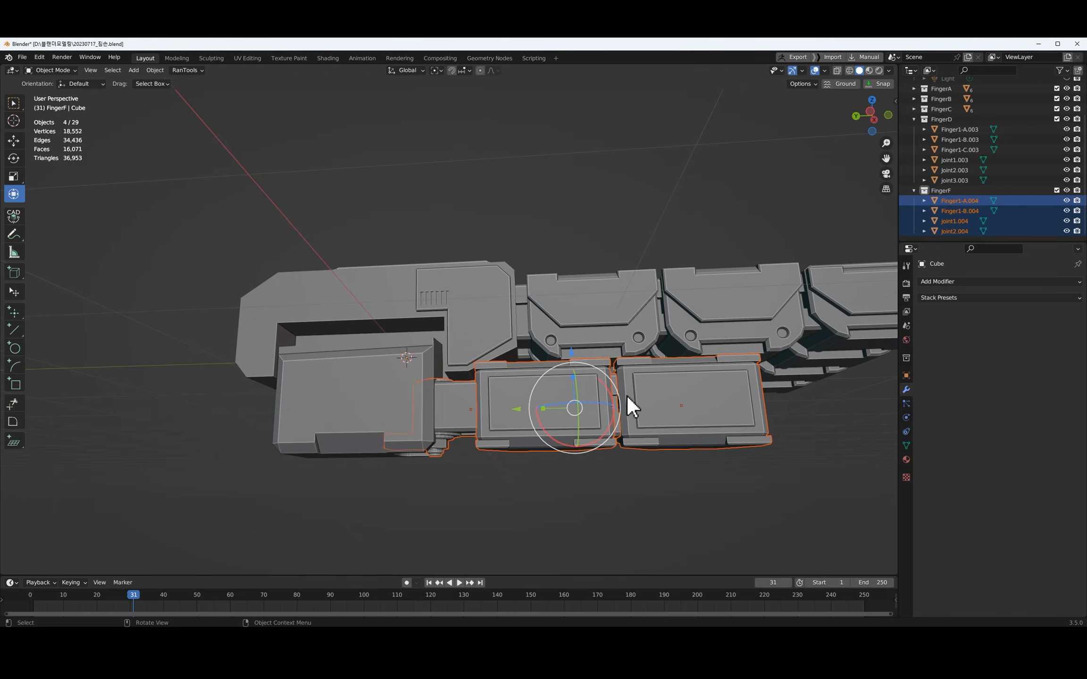
pyautogui.press('g')
pyautogui.press('z')
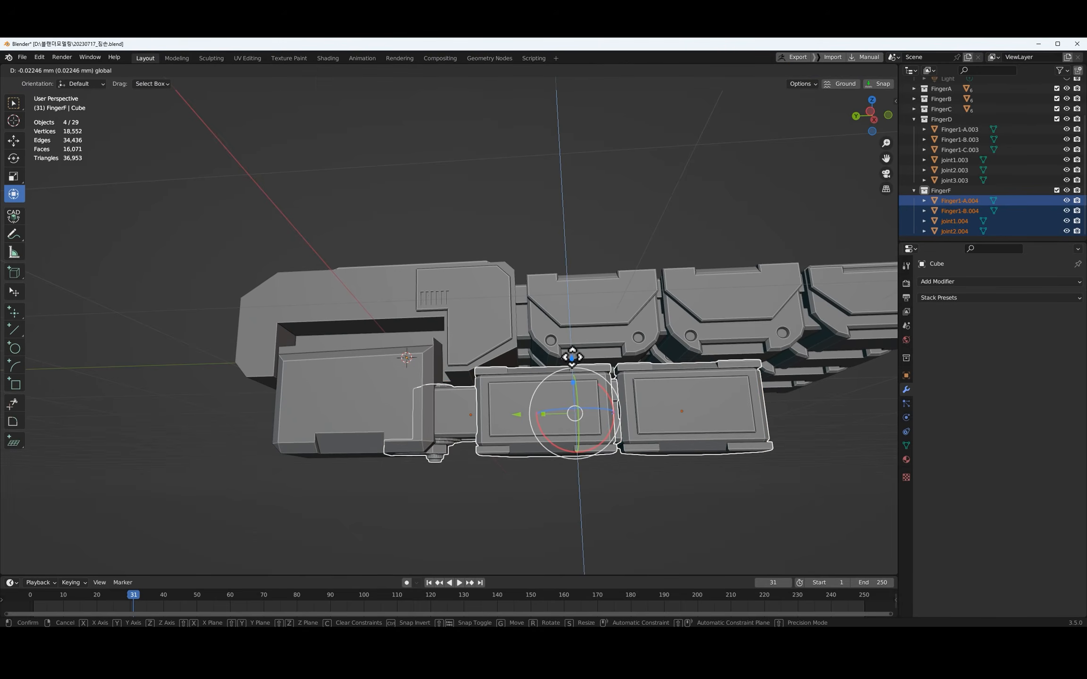
pyautogui.click(576, 474)
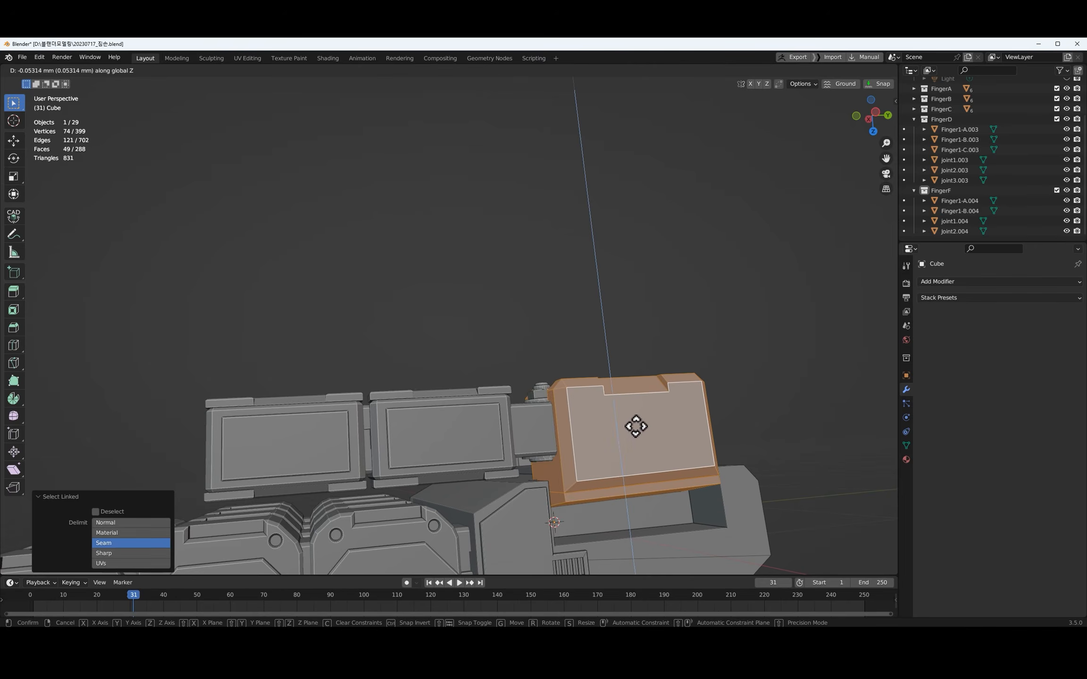
# Start Grid Modeler on the thumb base block's joint-side face, Boolean-cut a drawn shape out of it and adjust the cut
pyautogui.press('q')
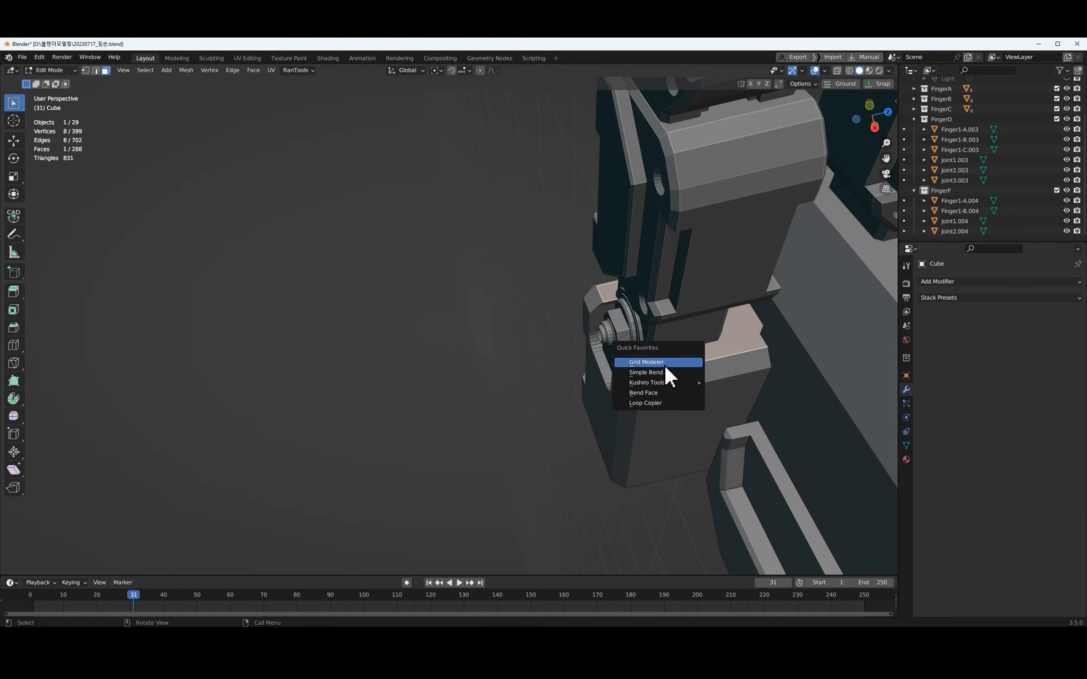
pyautogui.click(665, 363)
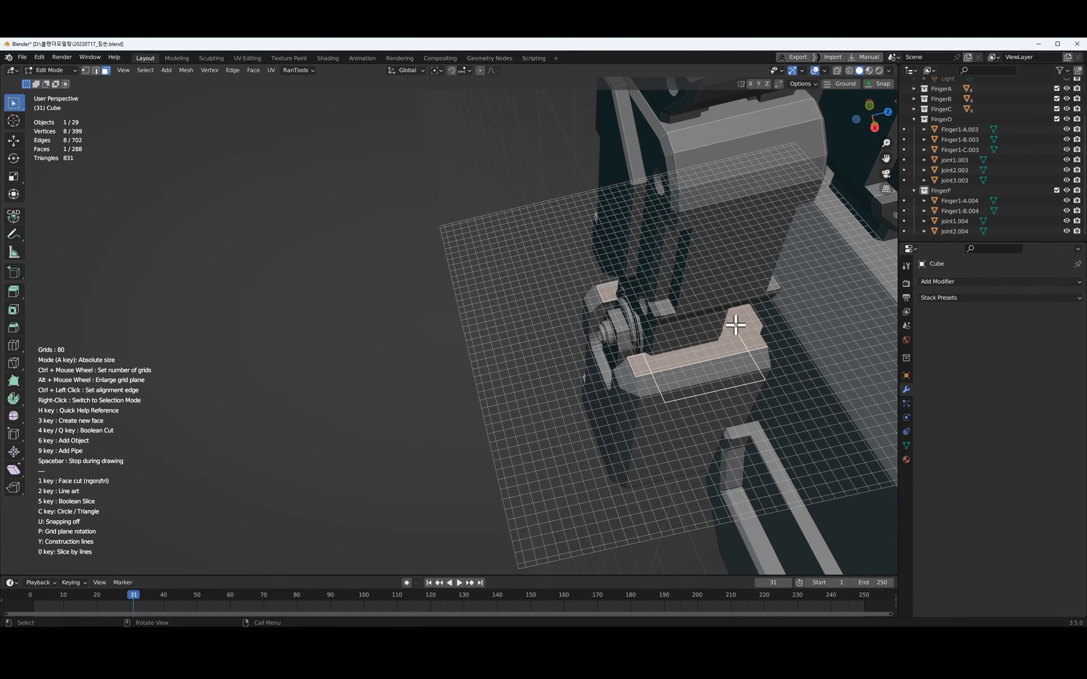
pyautogui.press('4')
pyautogui.moveTo(103, 541); pyautogui.dragTo(123, 541)
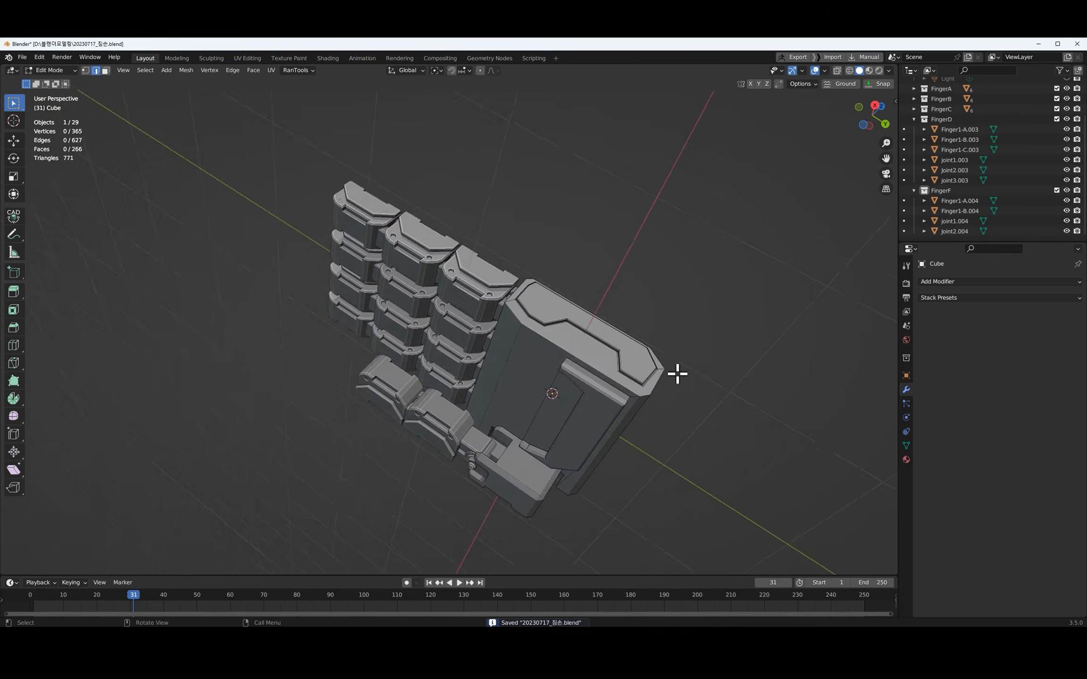
# Create a round face on the palm's wrist end and extrude it outward about 0.24 mm into a cylinder
pyautogui.moveTo(676, 372); pyautogui.dragTo(645, 379, button='middle')
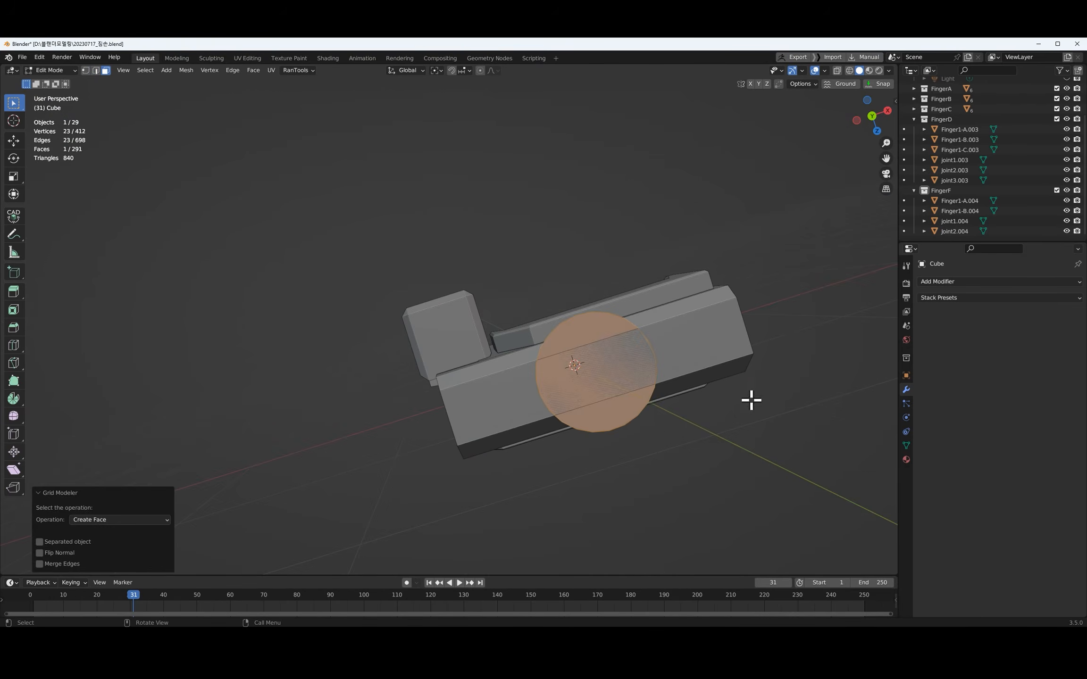
pyautogui.moveTo(750, 401); pyautogui.dragTo(642, 446, button='middle')
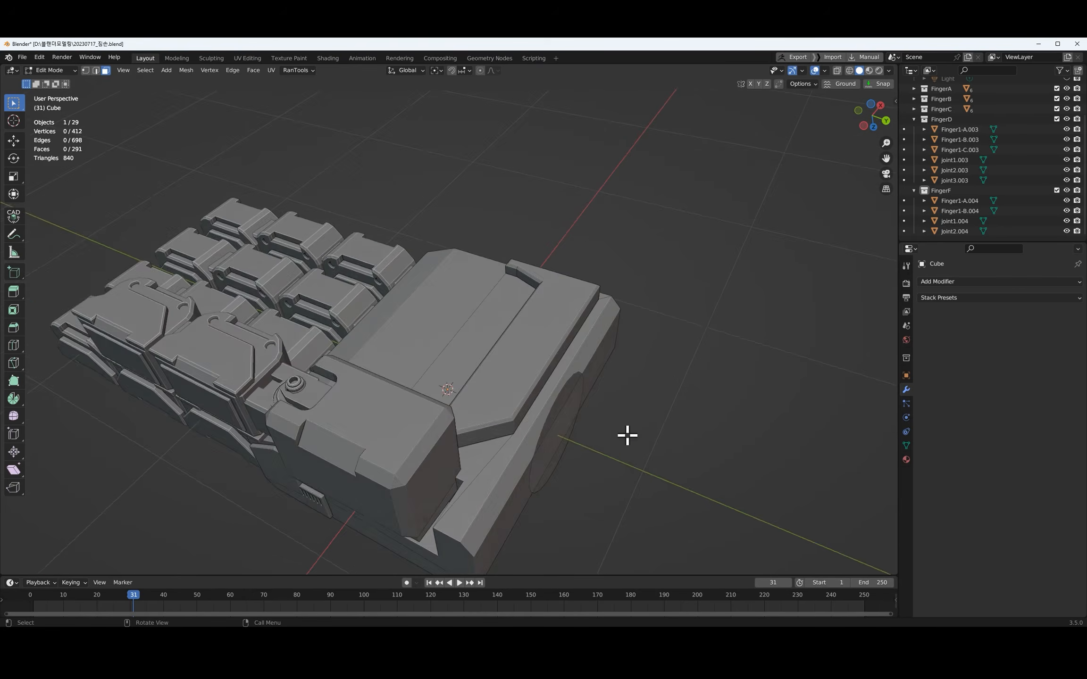
pyautogui.press('e')
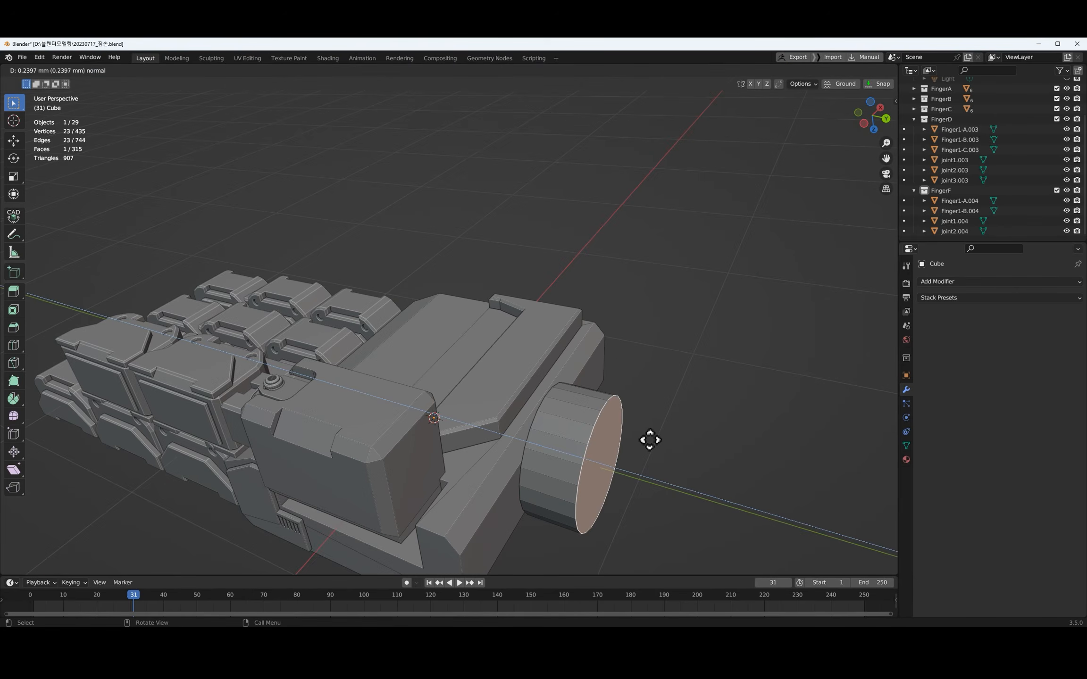
# Bevel the loop cut around the wrist cylinder into a narrow band, extrude the band and scale it along its normals
pyautogui.hotkey('ctrl', 'b')
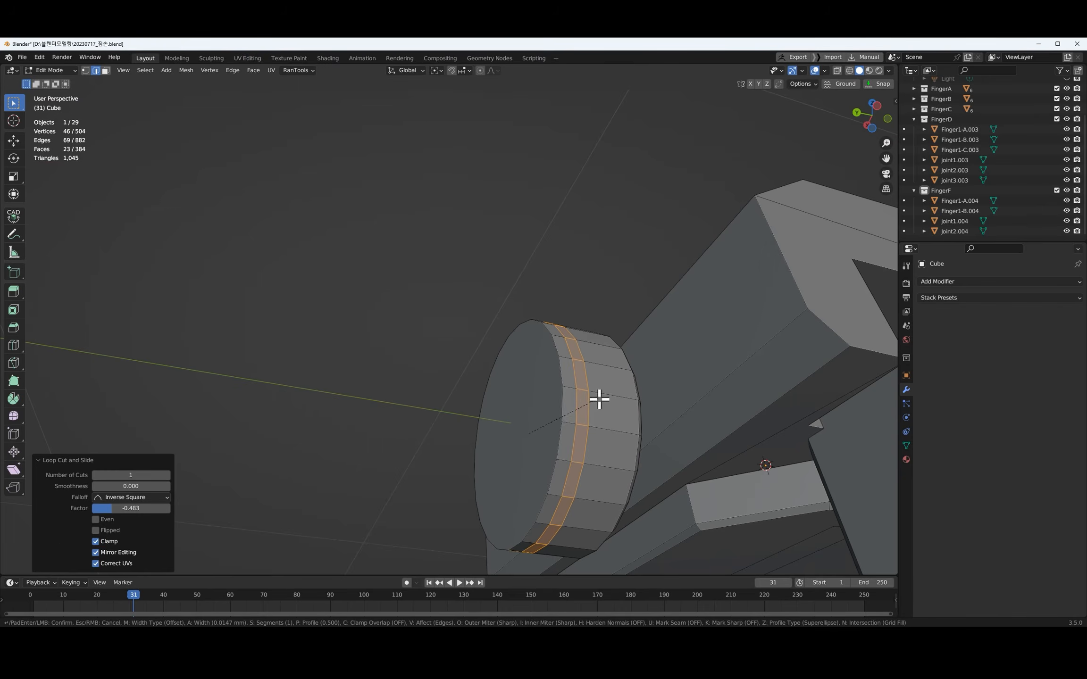
pyautogui.click(597, 400)
pyautogui.press('e')
pyautogui.rightClick(614, 397)
pyautogui.hotkey('alt', 's')
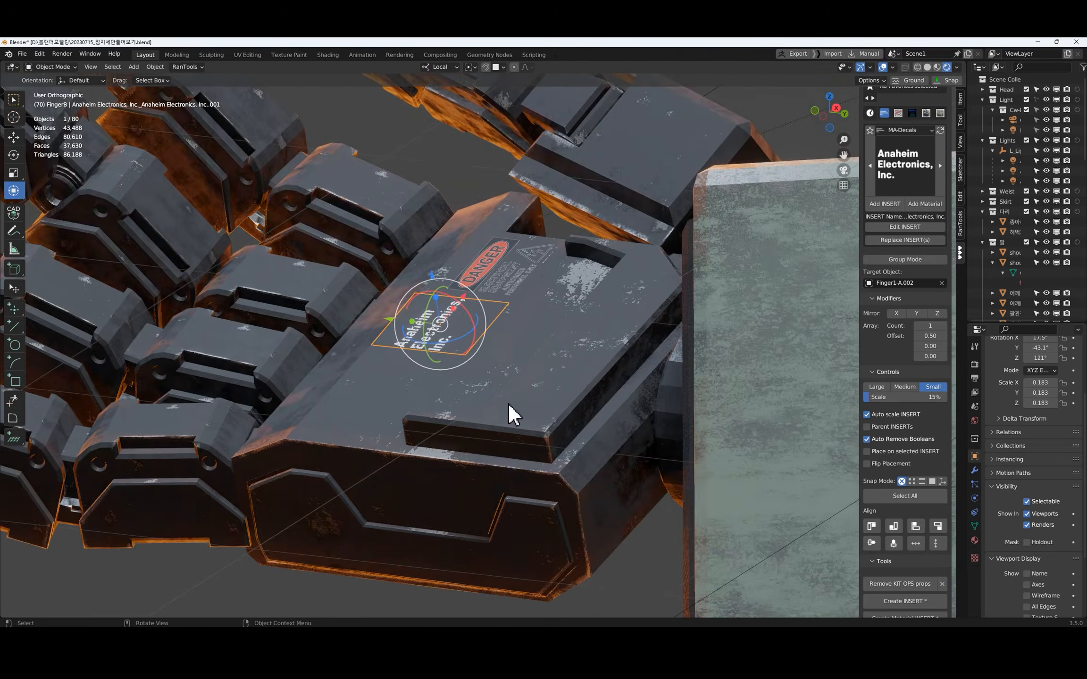
# Increase the Decal Erode amount of the DANGER decal on the back of the hand
pyautogui.keyDown('shift'); pyautogui.moveTo(513, 416); pyautogui.dragTo(581, 439, button='middle'); pyautogui.keyUp('shift')
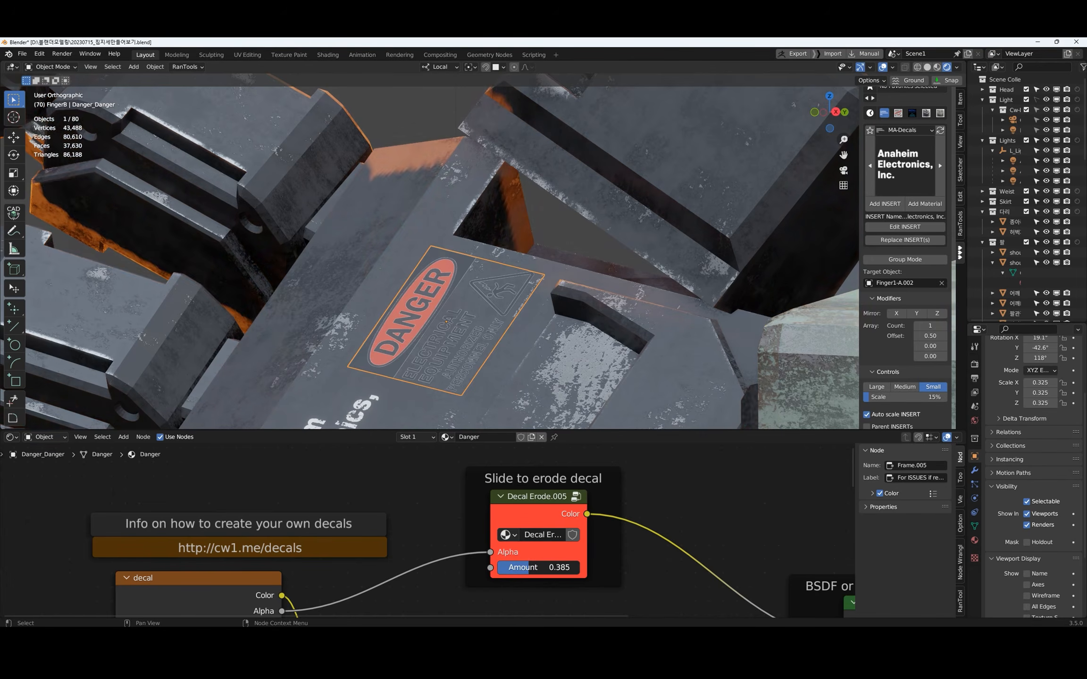
pyautogui.moveTo(538, 568); pyautogui.dragTo(549, 568)
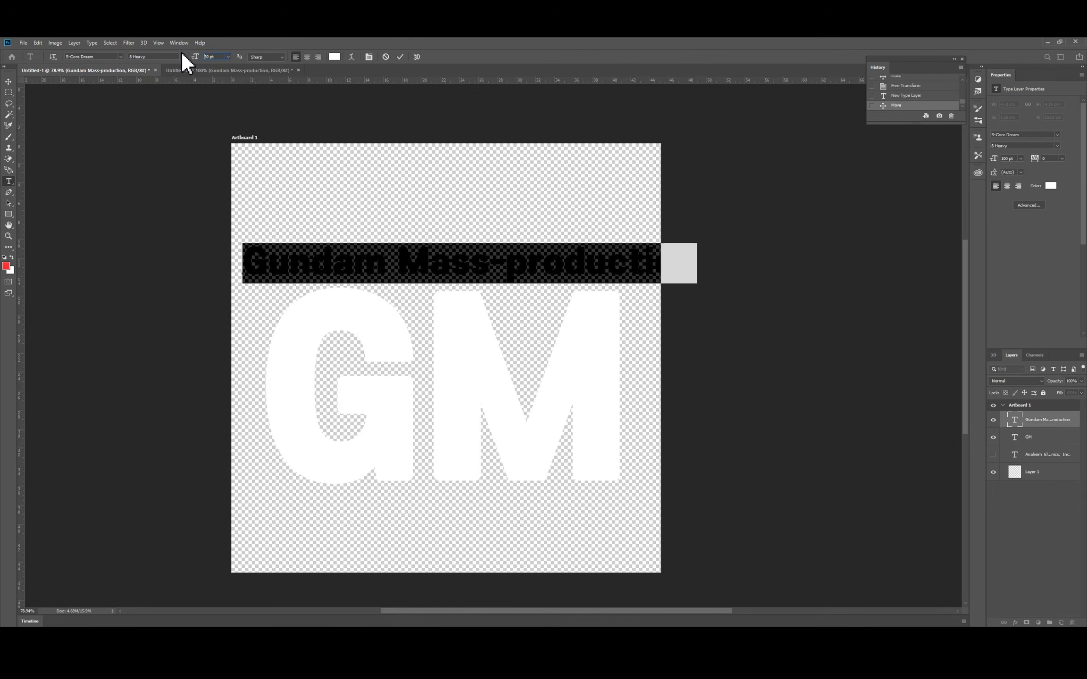
# In Photoshop, apply the smaller text size to the "Gundam Mass-production" caption above the GM lettering and switch to the Move tool
pyautogui.hotkey('ctrl', 'Return')
pyautogui.press('v')
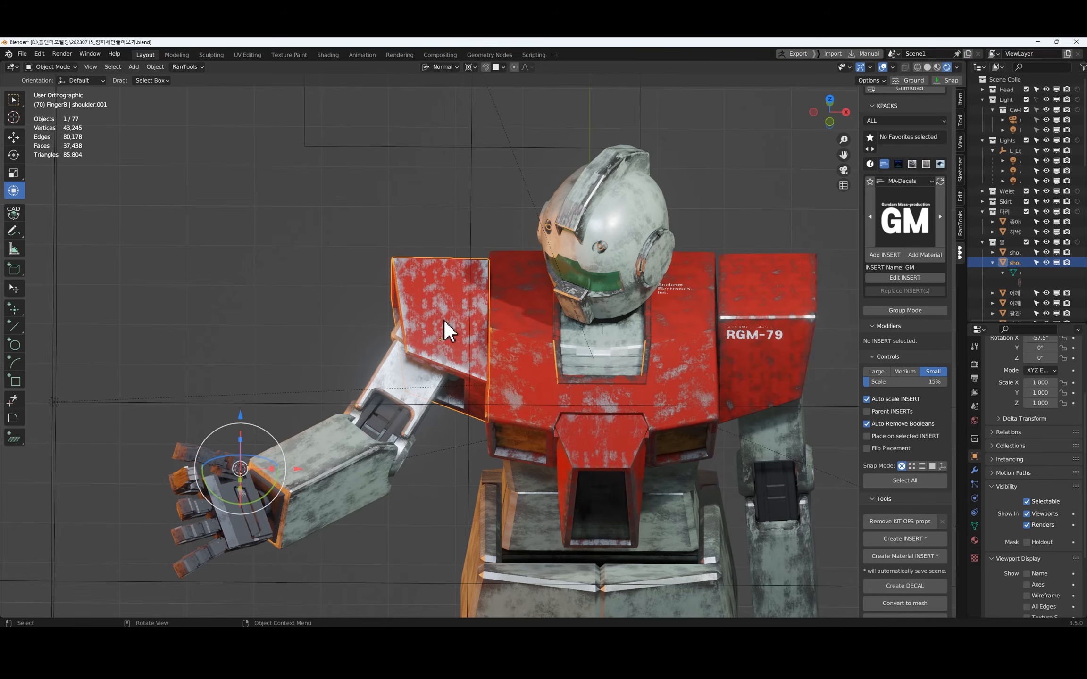
# Back in Blender, place the GM decal on the red shoulder armour and increase its Decal Erode amount
pyautogui.rightClick(447, 311)
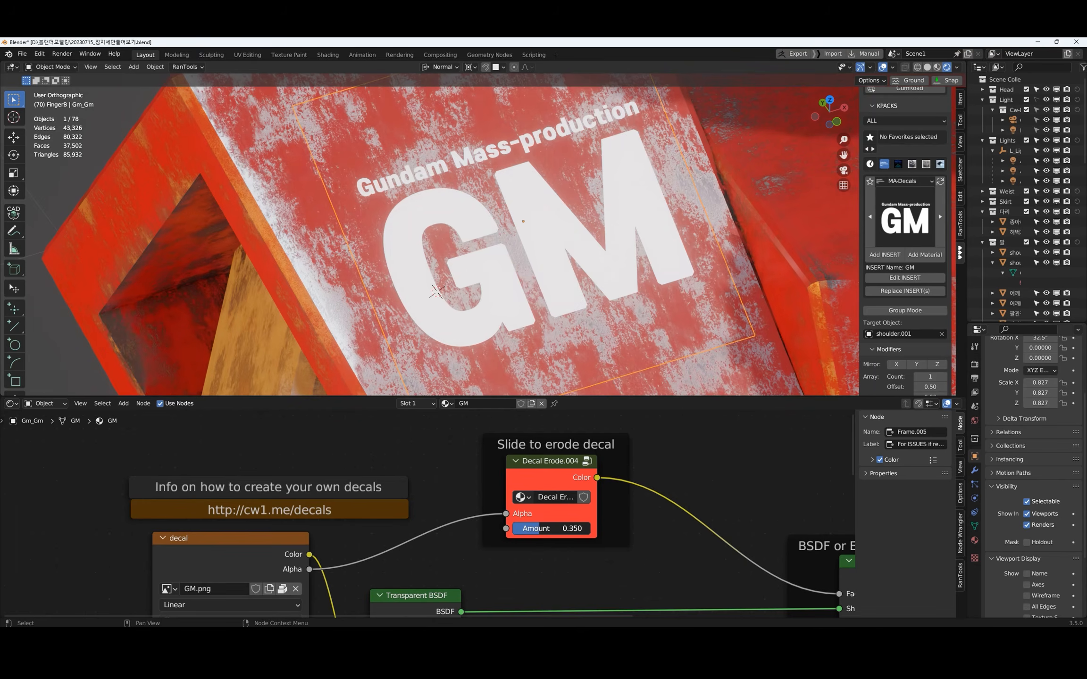
pyautogui.moveTo(547, 528)
pyautogui.mouseDown()
pyautogui.moveTo(581, 529)
pyautogui.moveTo(560, 528)
pyautogui.mouseUp()
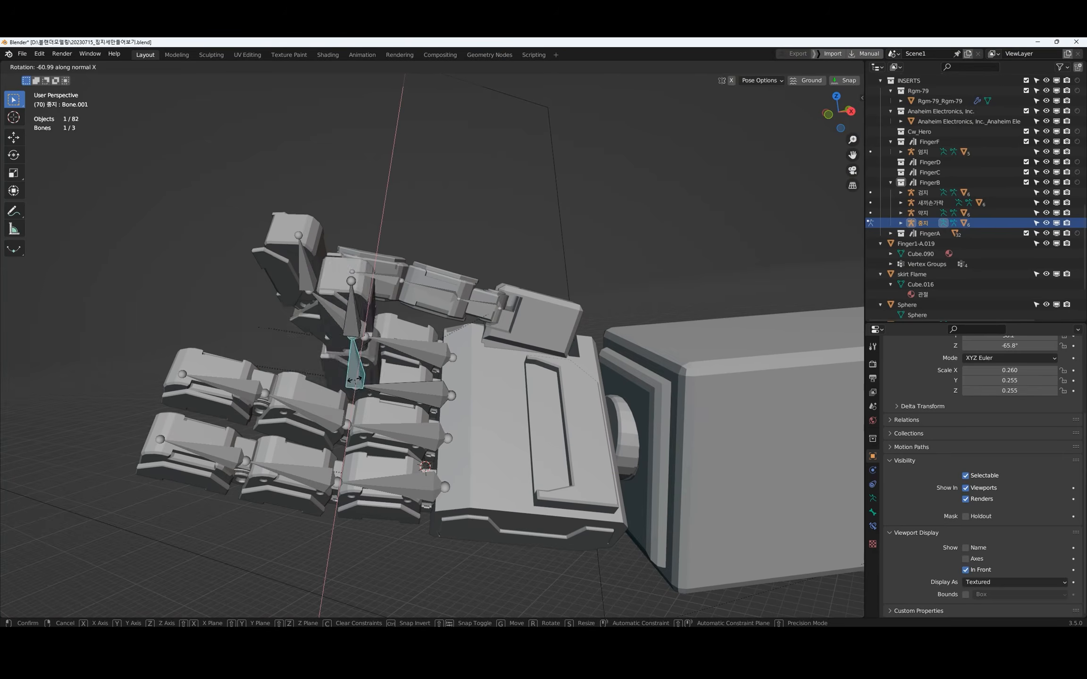
# Curl the middle finger by rotating its middle bone about -61° and its fingertip bone around local X
pyautogui.click(349, 380)
pyautogui.click(286, 329)
pyautogui.press('r')
pyautogui.press('x')
pyautogui.click(283, 347)
# Curl the ring finger, starting from its middle bone
pyautogui.click(341, 423)
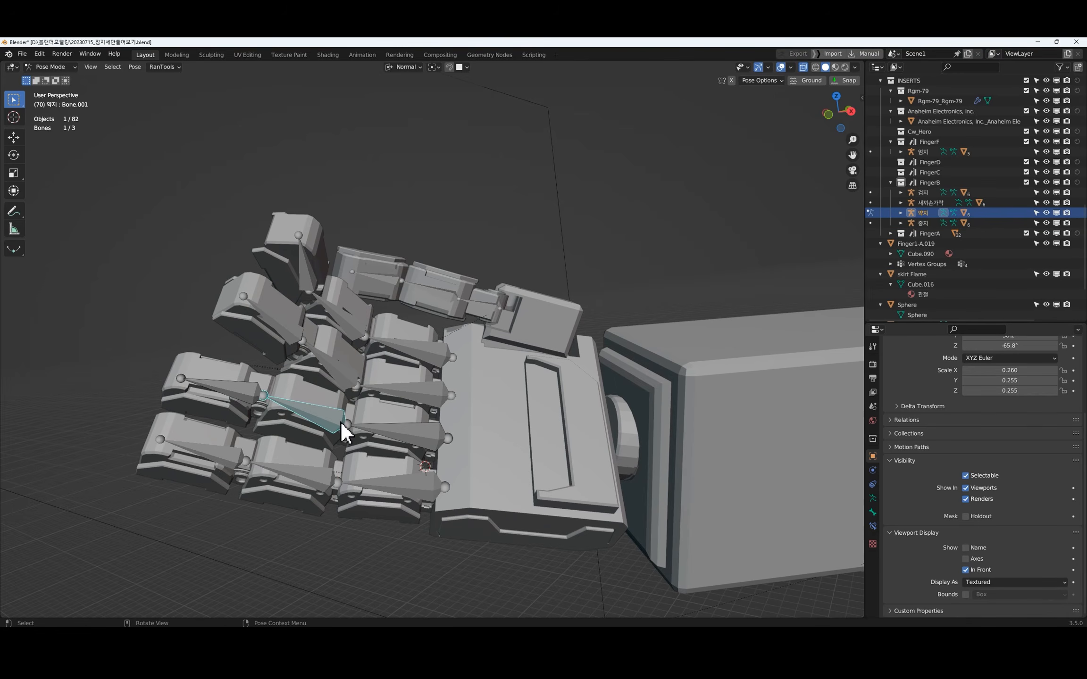
pyautogui.click(242, 449)
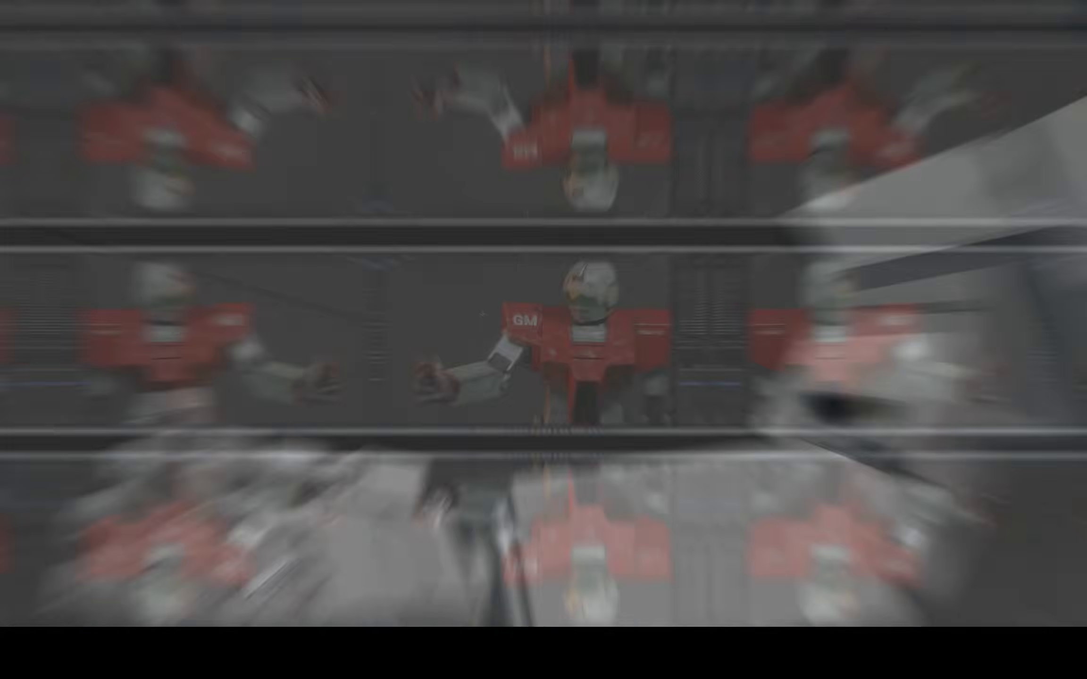